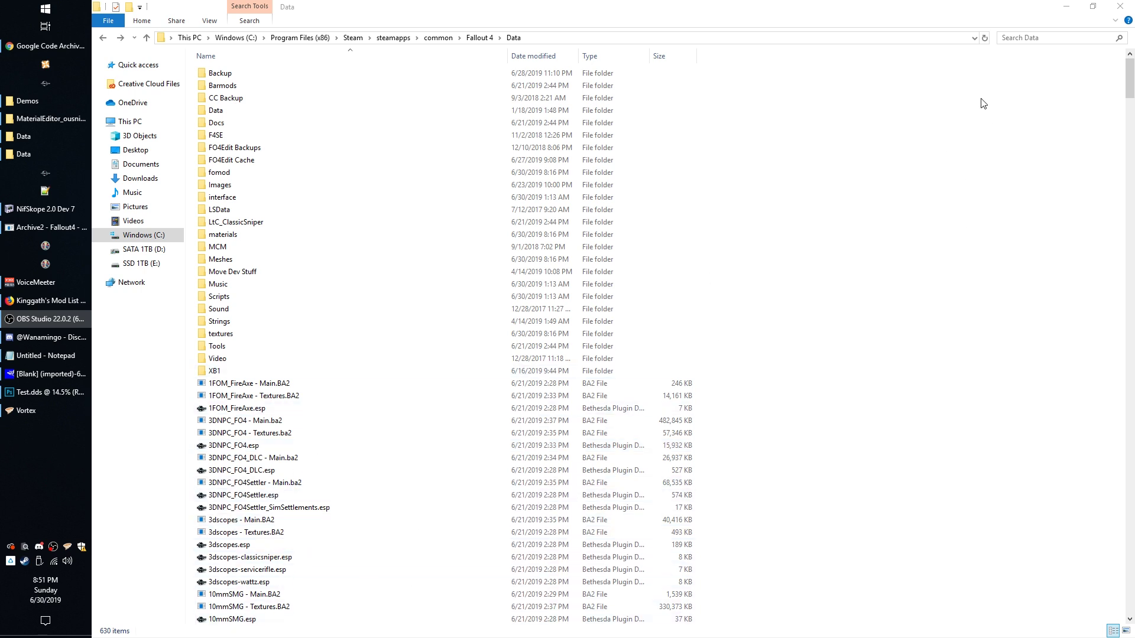
# Search the Fallout 4 Data folder for fallout4*.ba2
pyautogui.click(1036, 38)
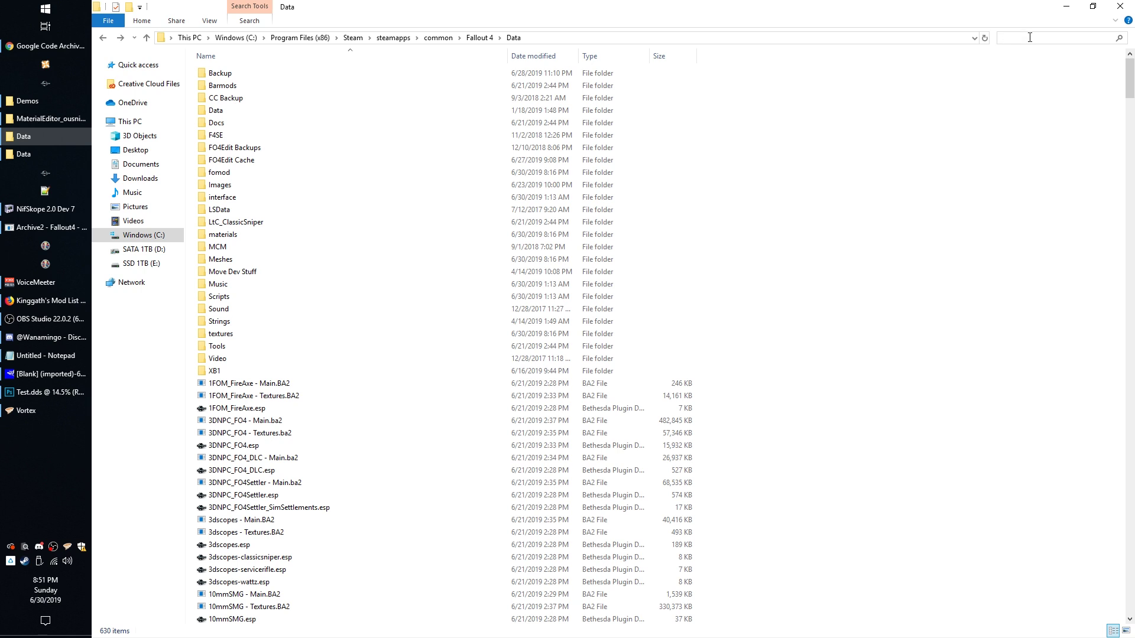
pyautogui.write('fallout4*.ba2')
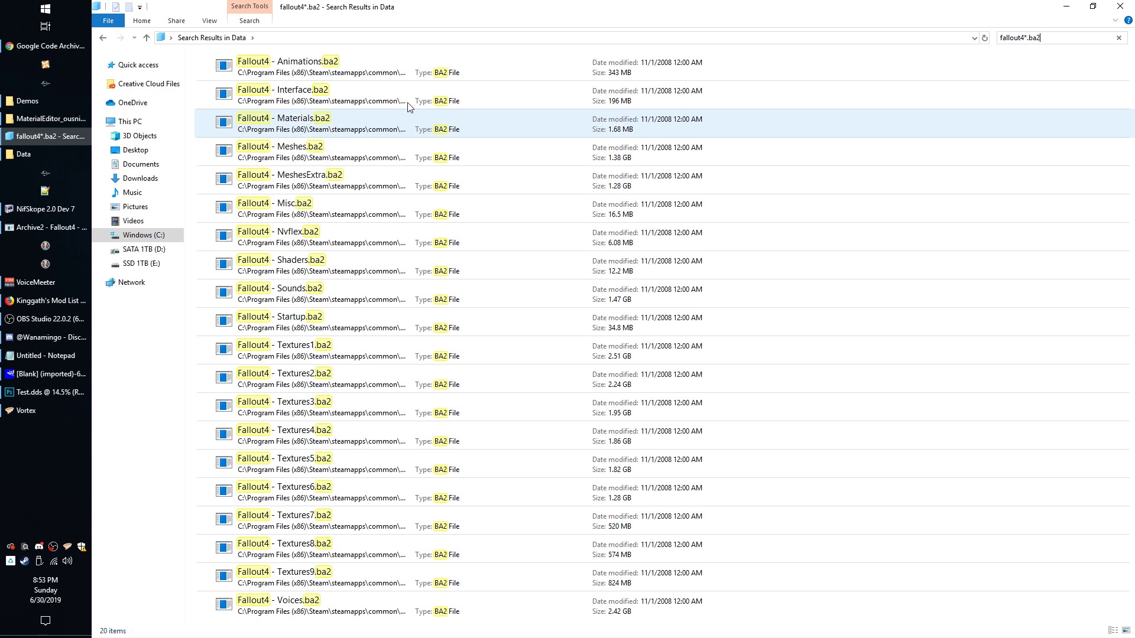
# Start choosing another program on this PC as the default for opening Fallout4 - Animations.ba2 and other .ba2 files
pyautogui.rightClick(310, 64)
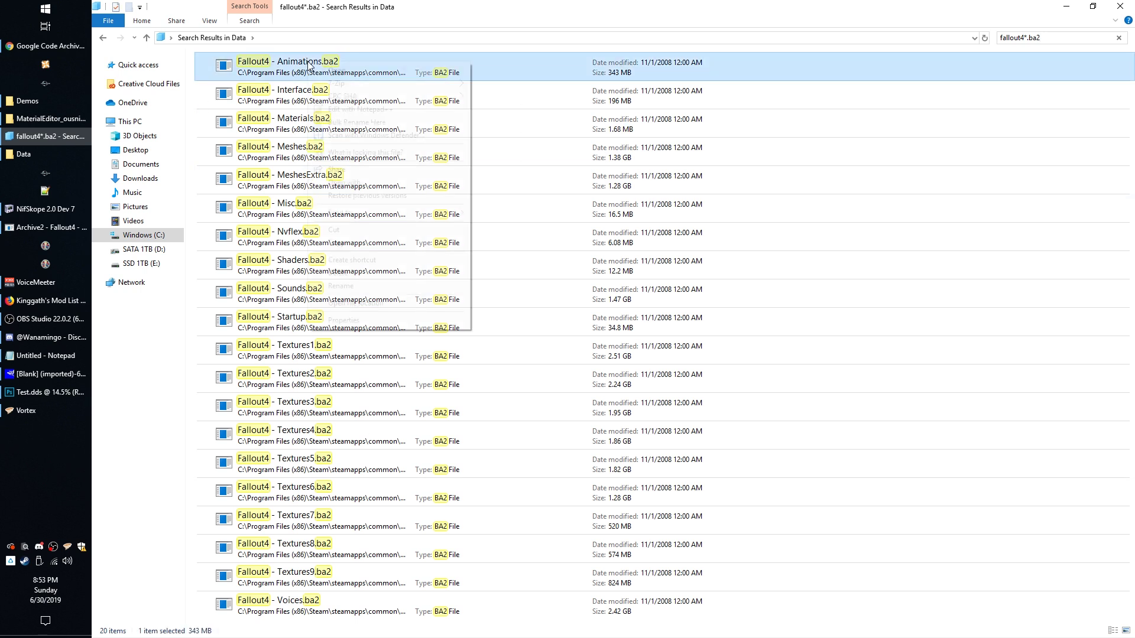
pyautogui.click(347, 183)
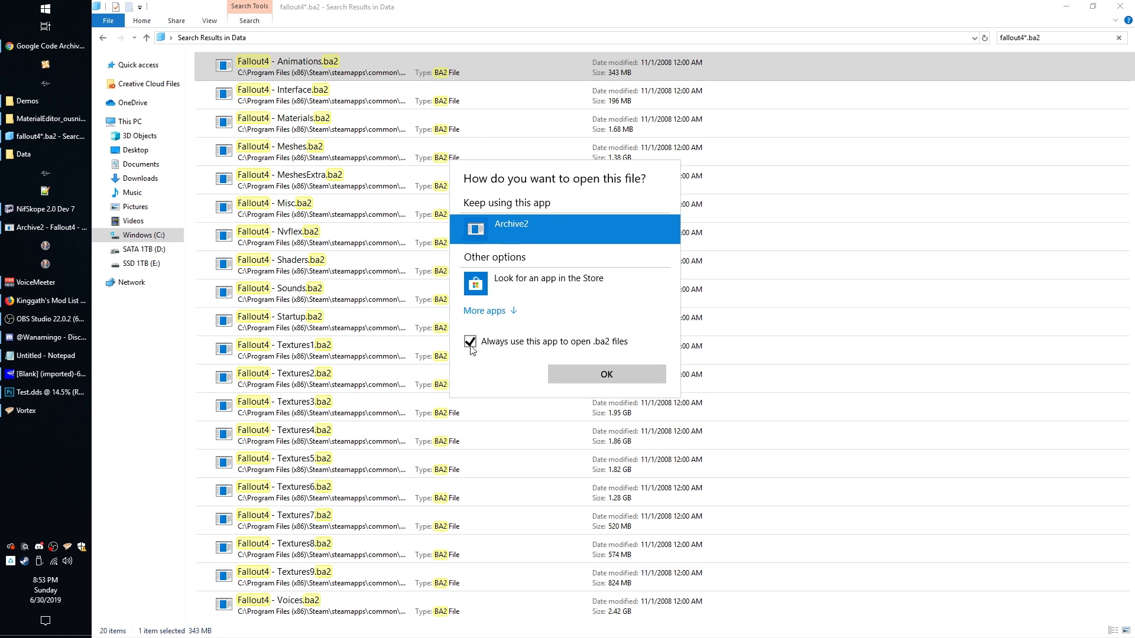
pyautogui.click(512, 312)
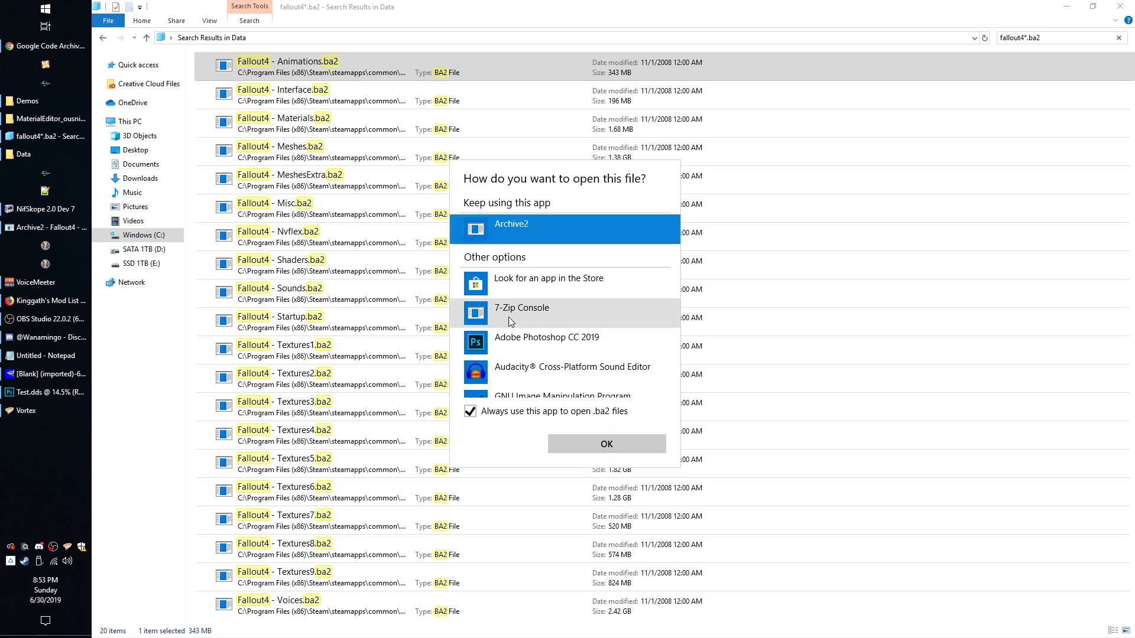
pyautogui.scroll(-8, 612, 305)
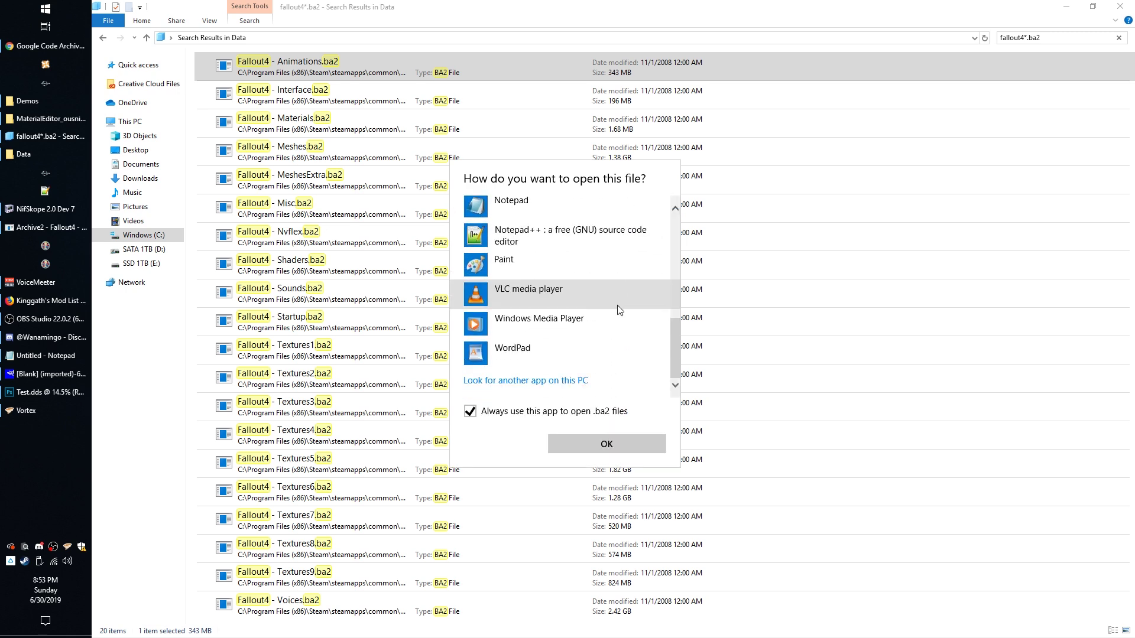
pyautogui.click(508, 381)
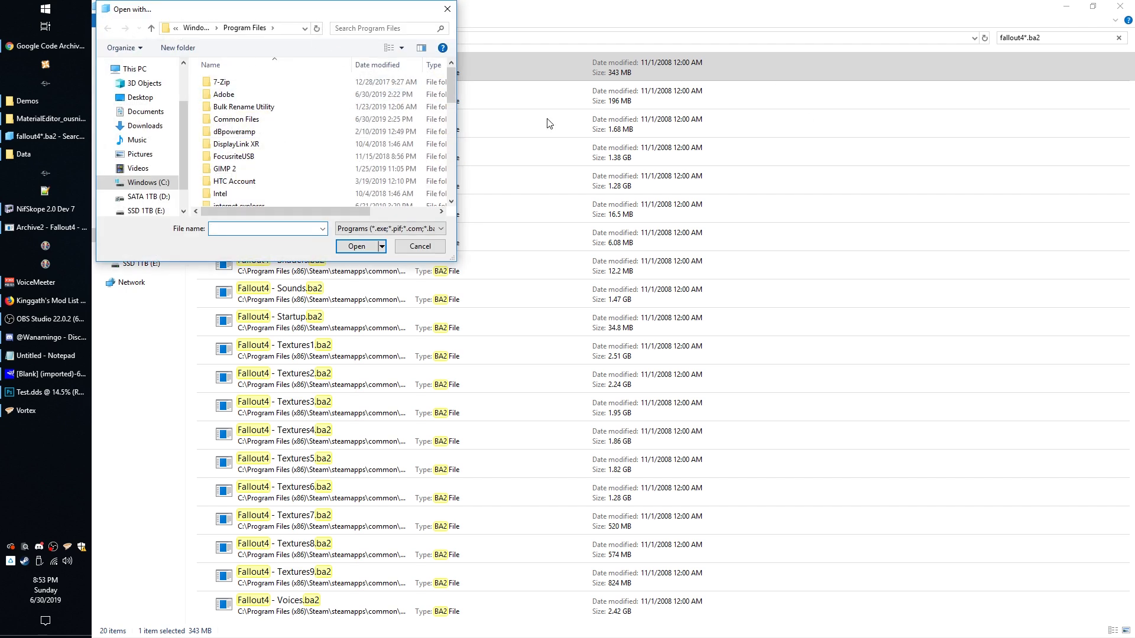
# Browse for the program in the Fallout 4 folder under Program Files (x86)\Steam\steamapps\common on the C: drive
pyautogui.click(147, 182)
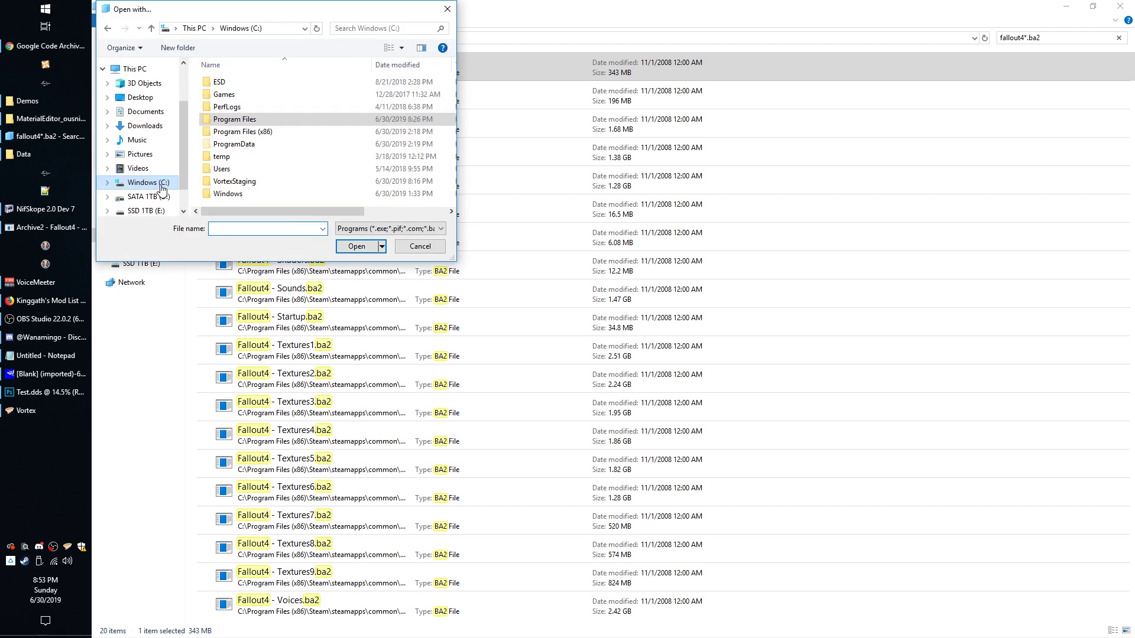
pyautogui.doubleClick(254, 132)
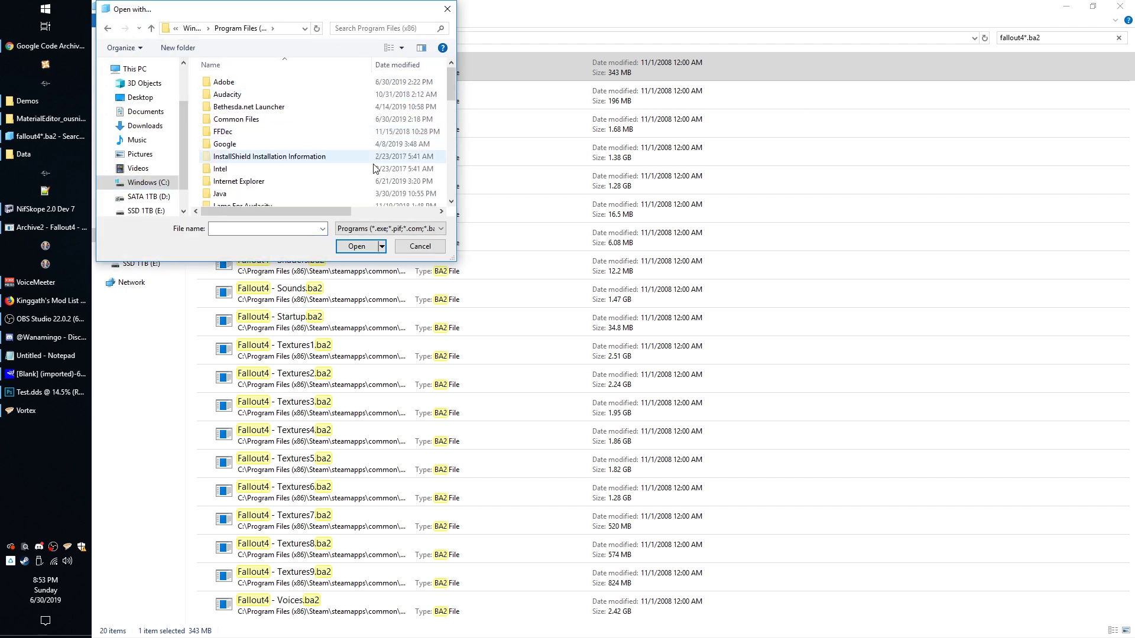
pyautogui.scroll(-3, 316, 149)
pyautogui.scroll(-2, 317, 149)
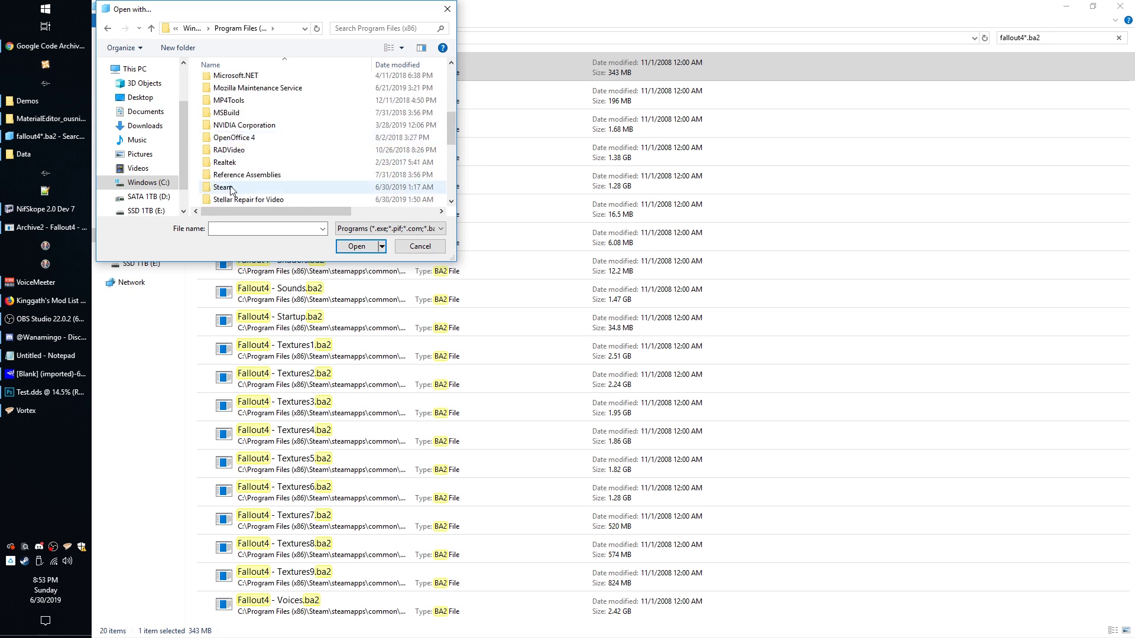
pyautogui.doubleClick(307, 138)
pyautogui.scroll(-3, 285, 130)
pyautogui.doubleClick(248, 143)
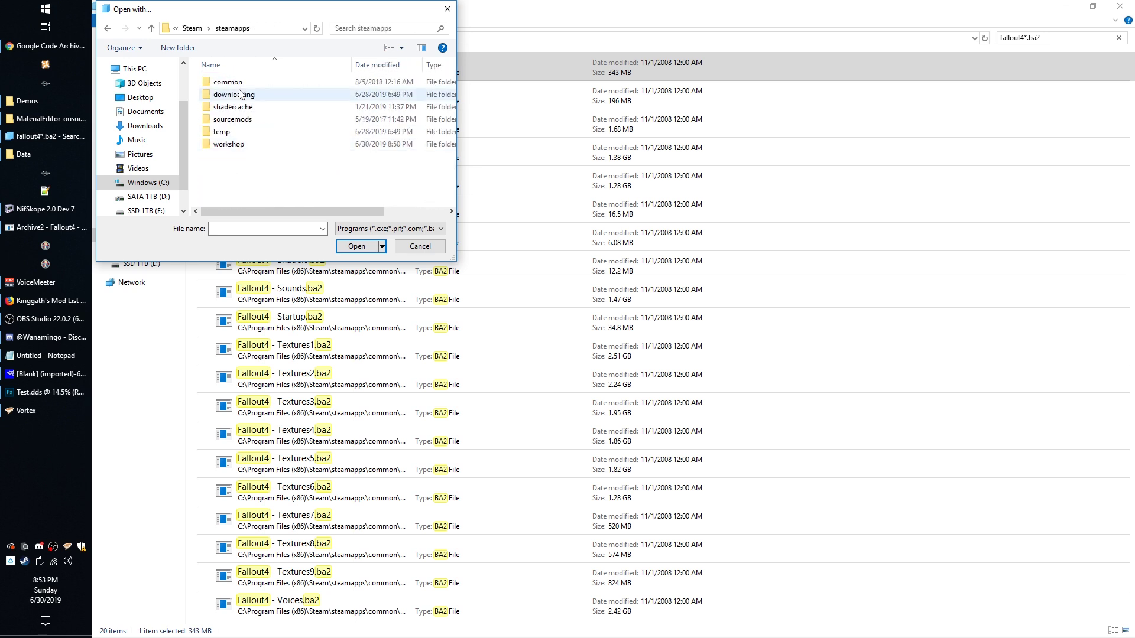
pyautogui.doubleClick(228, 82)
pyautogui.doubleClick(233, 96)
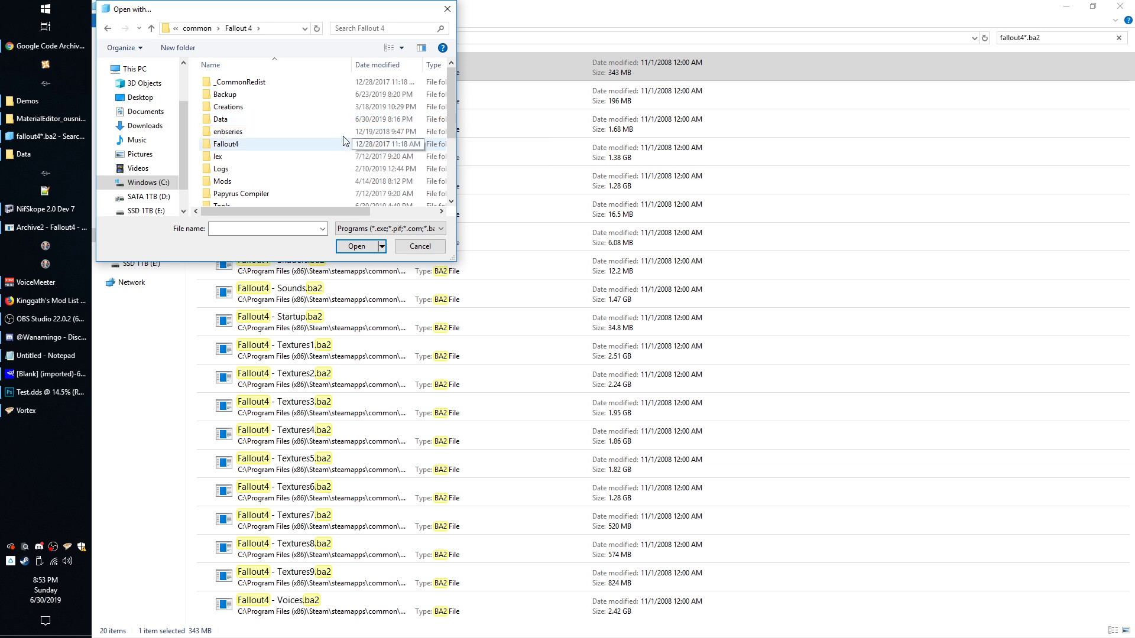
# Choose Archive2.exe from the Tools\Archive2 folder to open the Fallout4 - Animations.ba2 archive
pyautogui.scroll(-3, 334, 121)
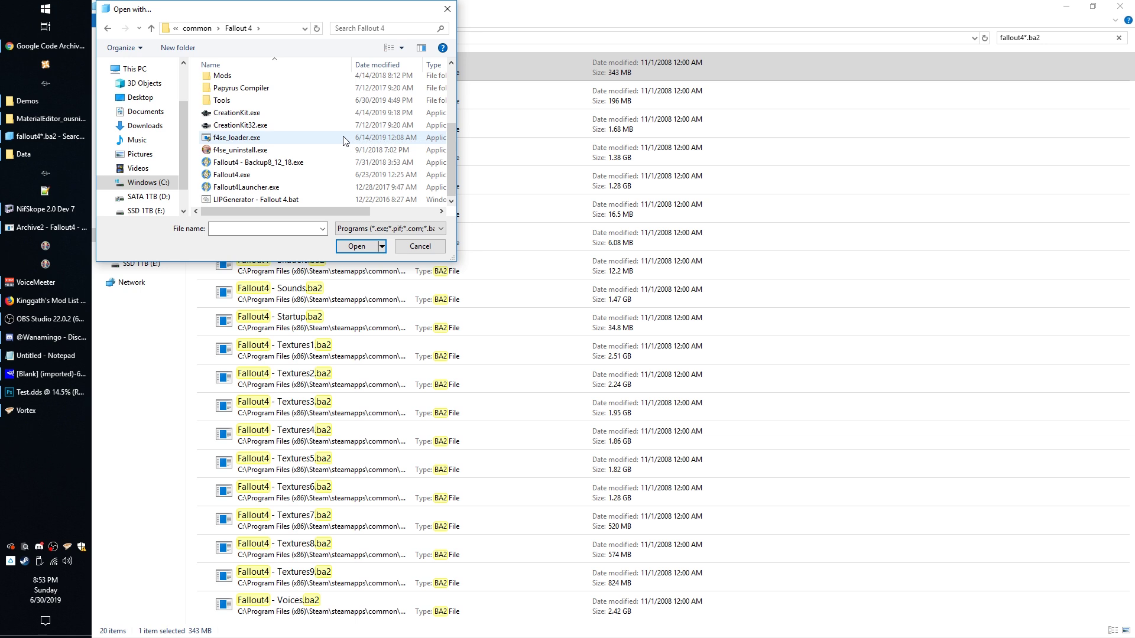
pyautogui.doubleClick(228, 101)
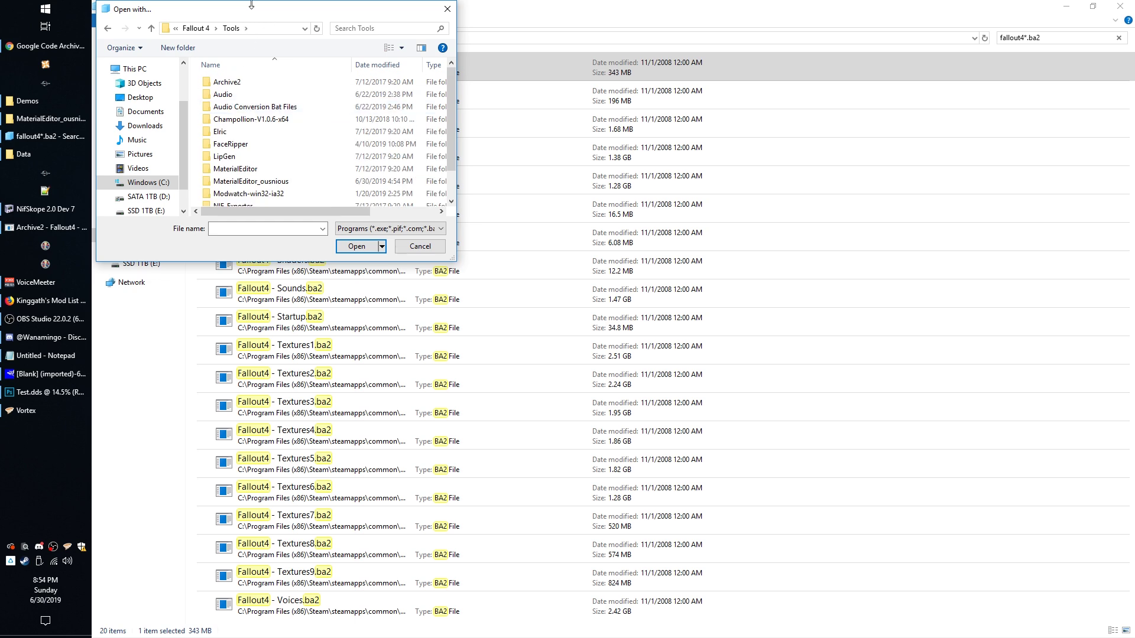
pyautogui.doubleClick(227, 82)
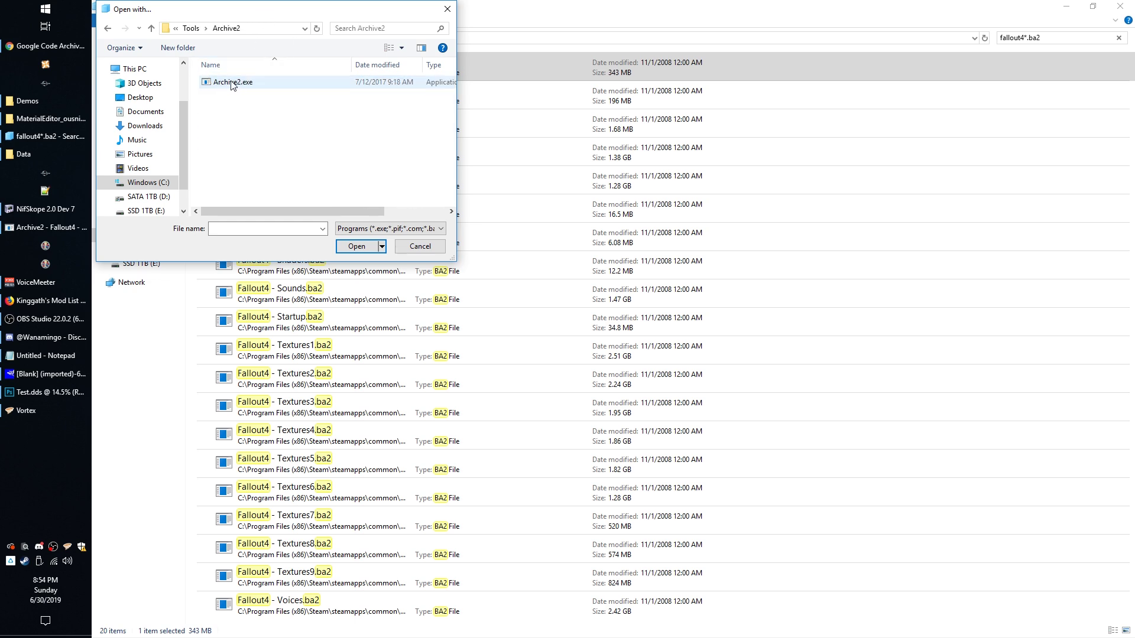
pyautogui.doubleClick(232, 83)
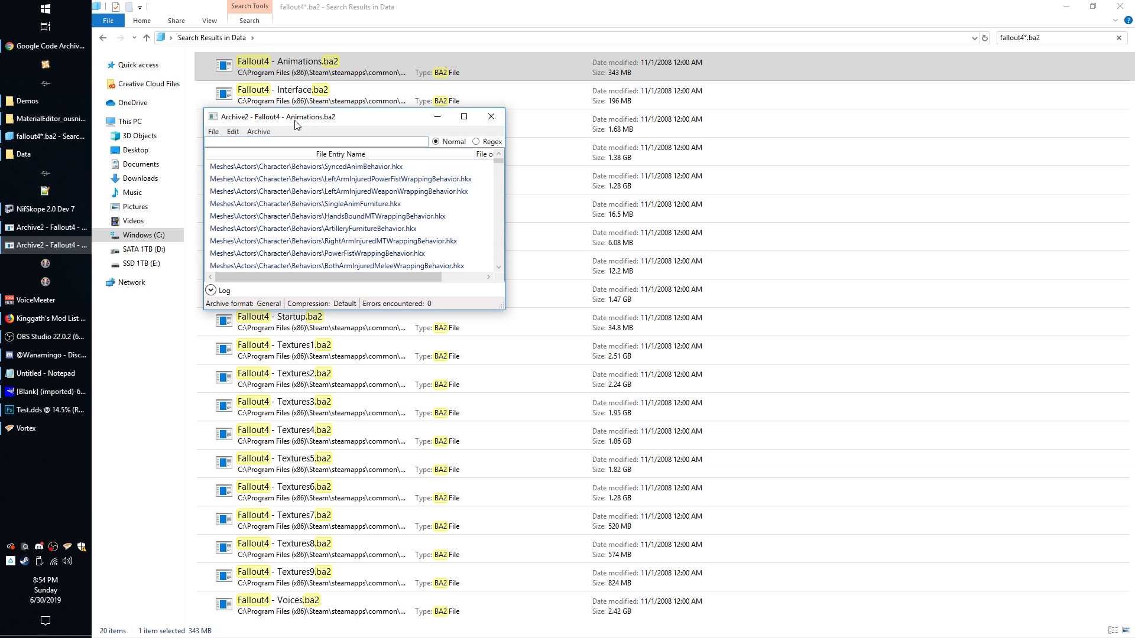
pyautogui.moveTo(380, 119); pyautogui.dragTo(499, 86)
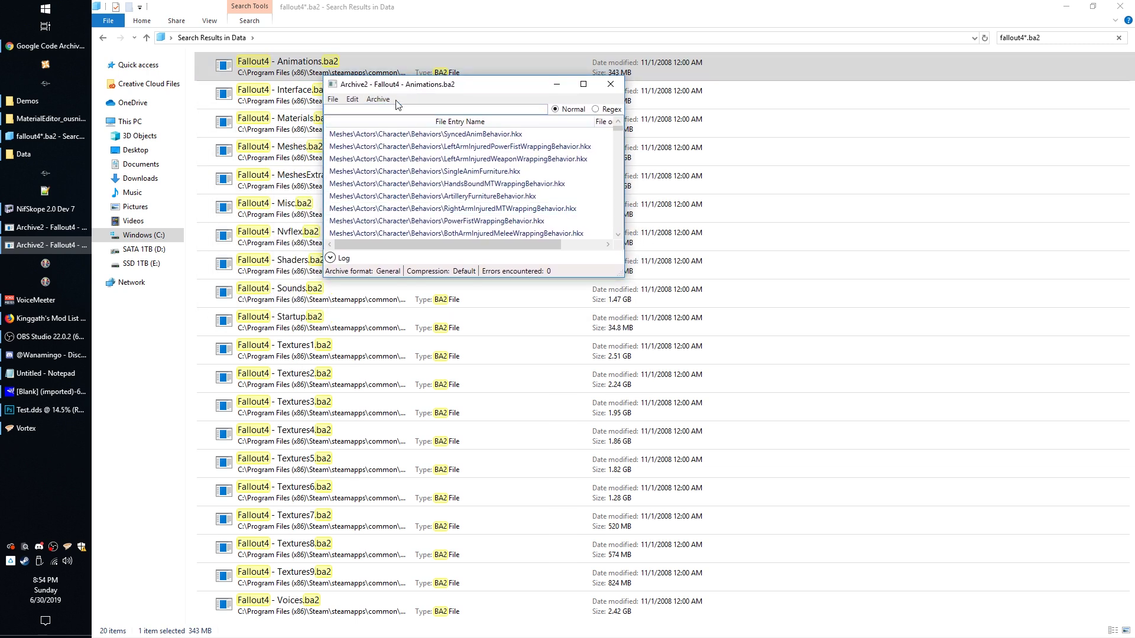
pyautogui.click(378, 99)
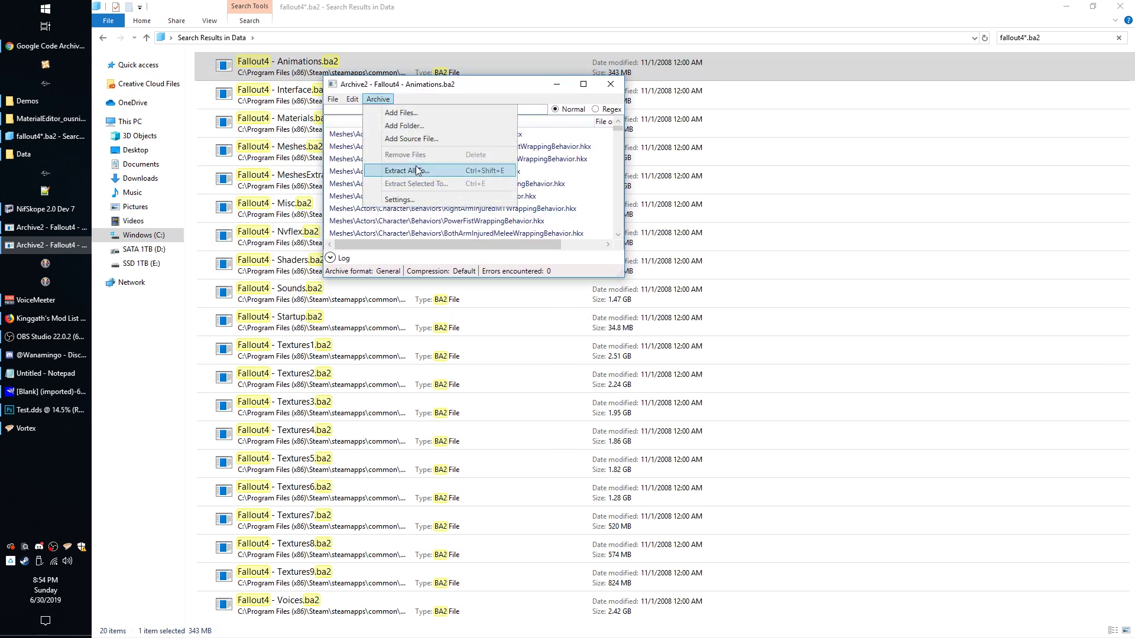
pyautogui.click(442, 93)
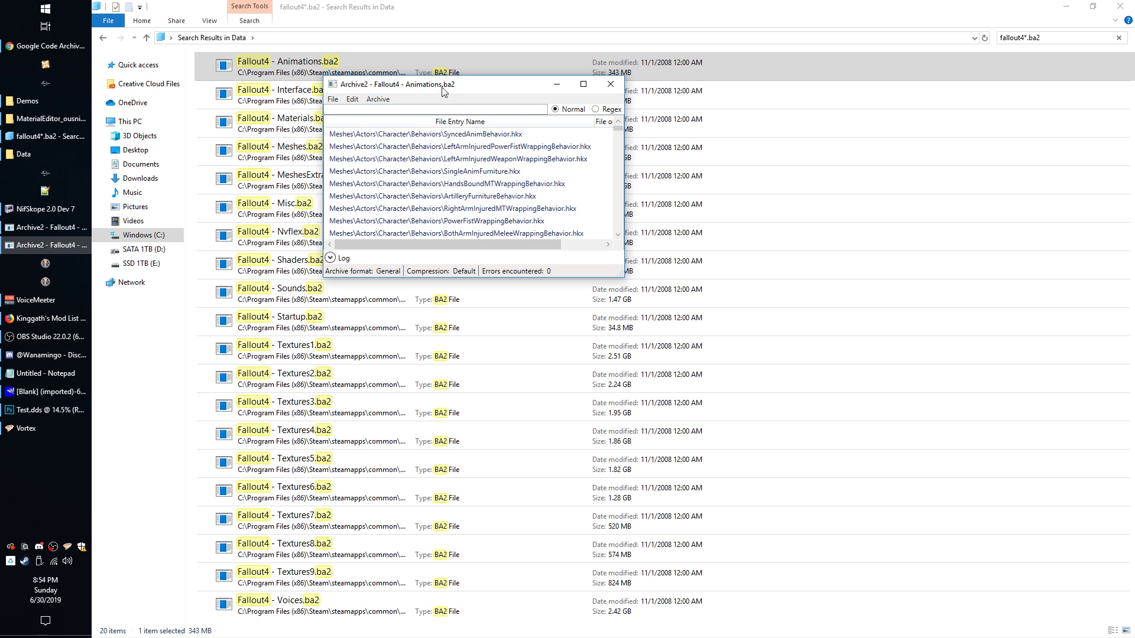
# Bring up the FO4 Unpacked folder on the D: drive and open its Data folder
pyautogui.moveTo(30, 155)
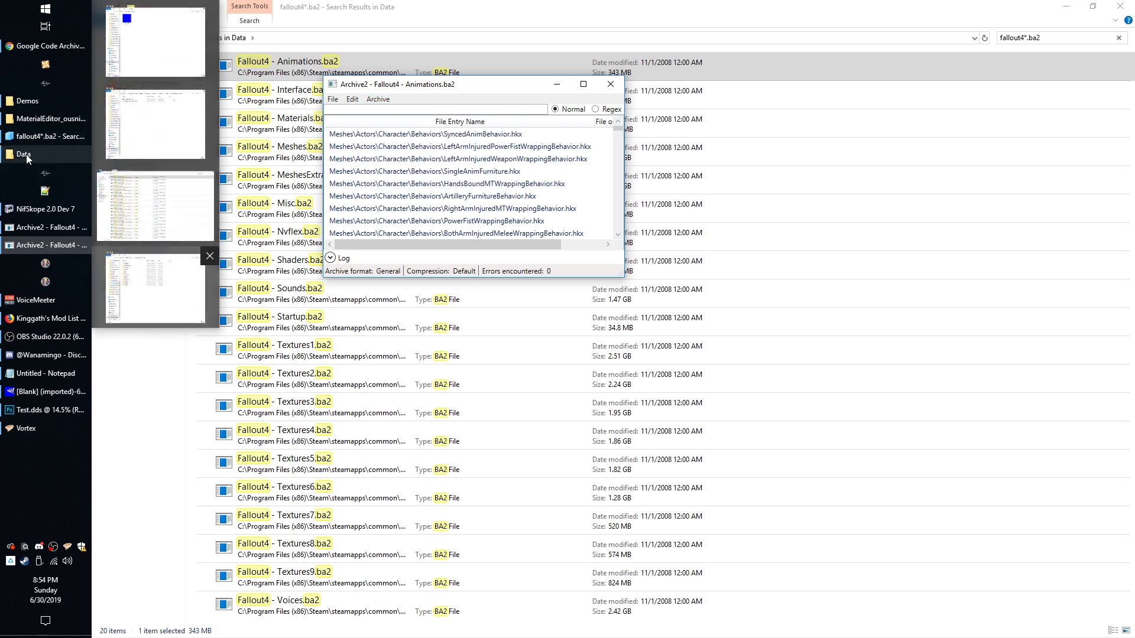
pyautogui.click(155, 288)
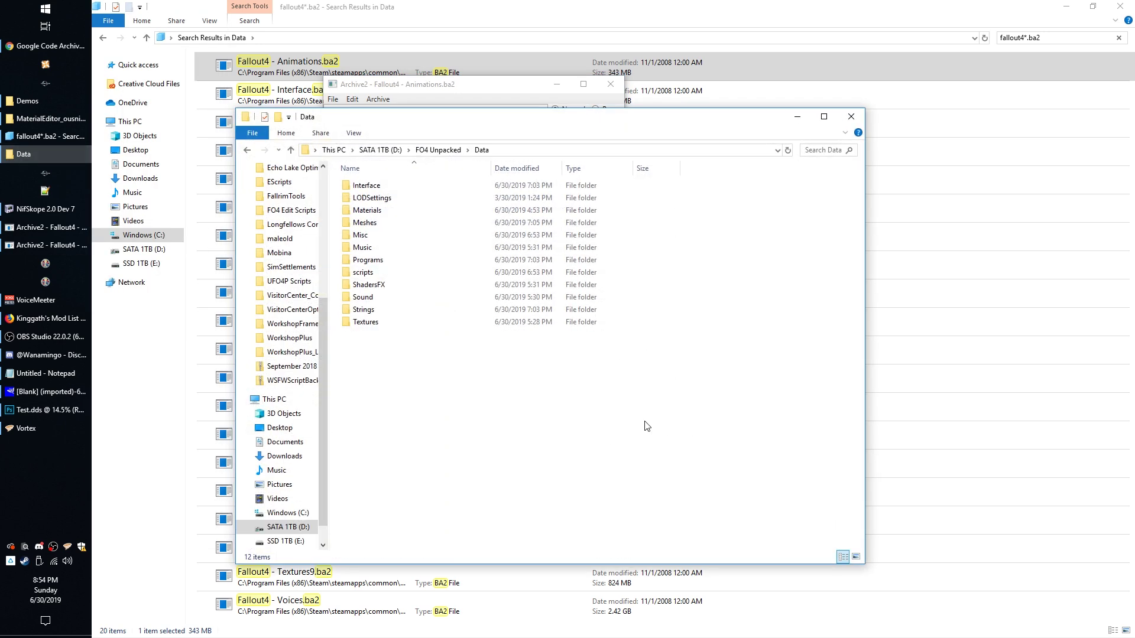
pyautogui.click(437, 150)
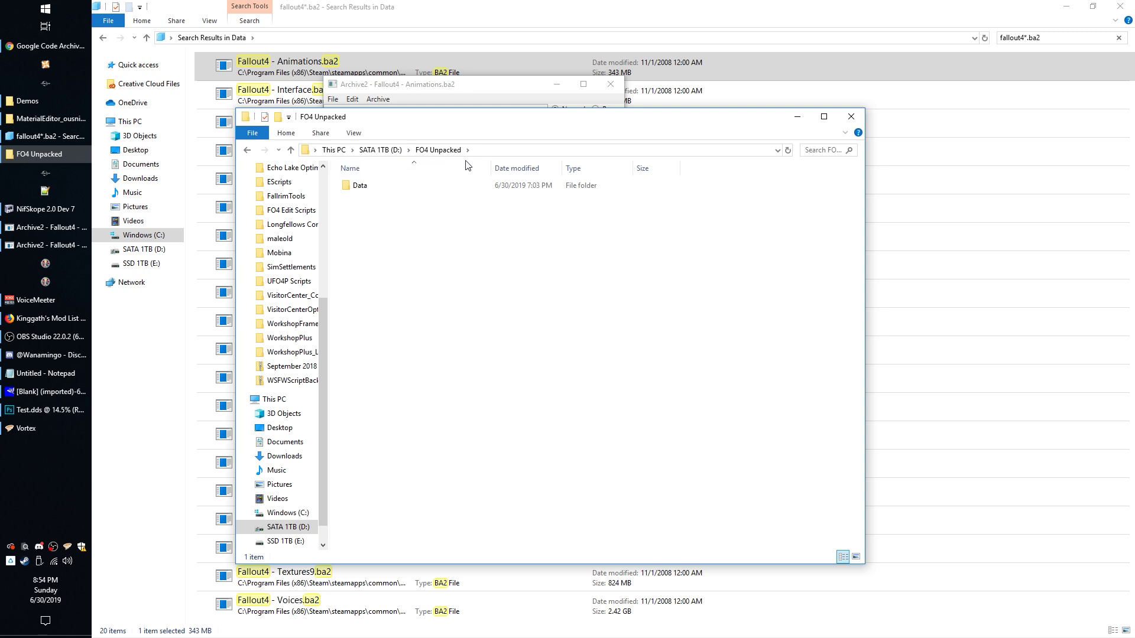
pyautogui.doubleClick(354, 190)
pyautogui.click(432, 88)
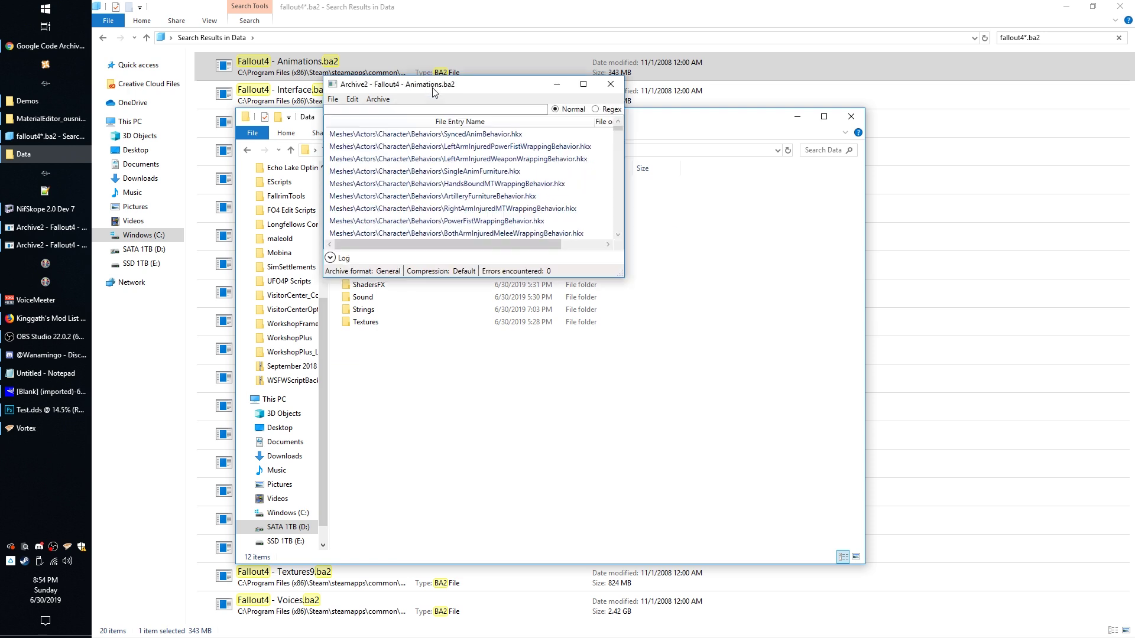
pyautogui.click(379, 99)
pyautogui.click(587, 412)
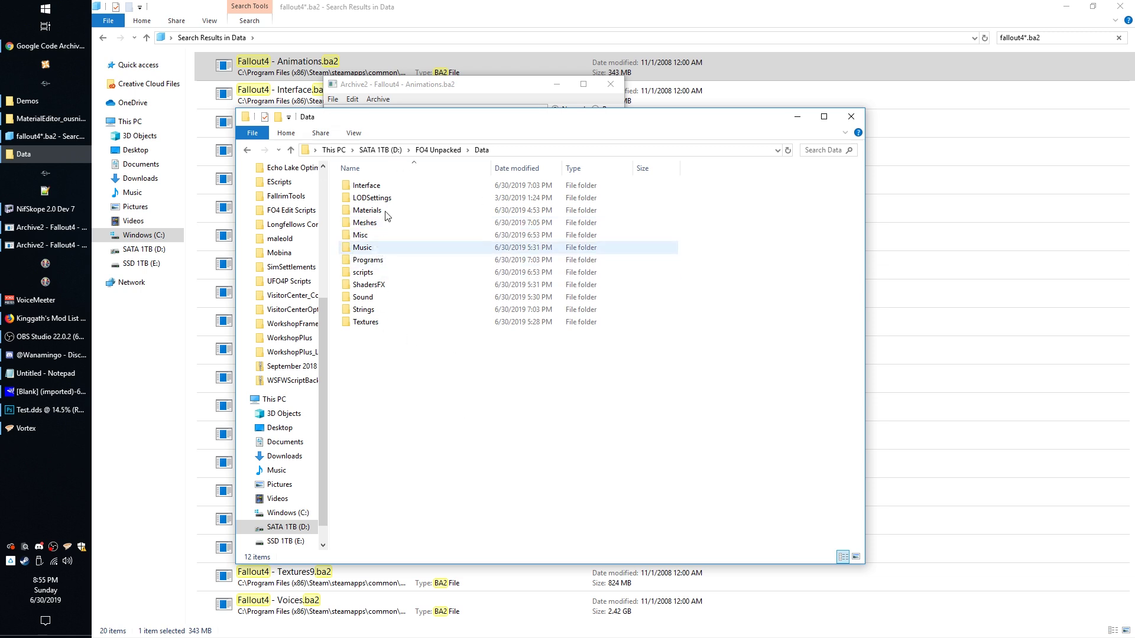
pyautogui.click(412, 85)
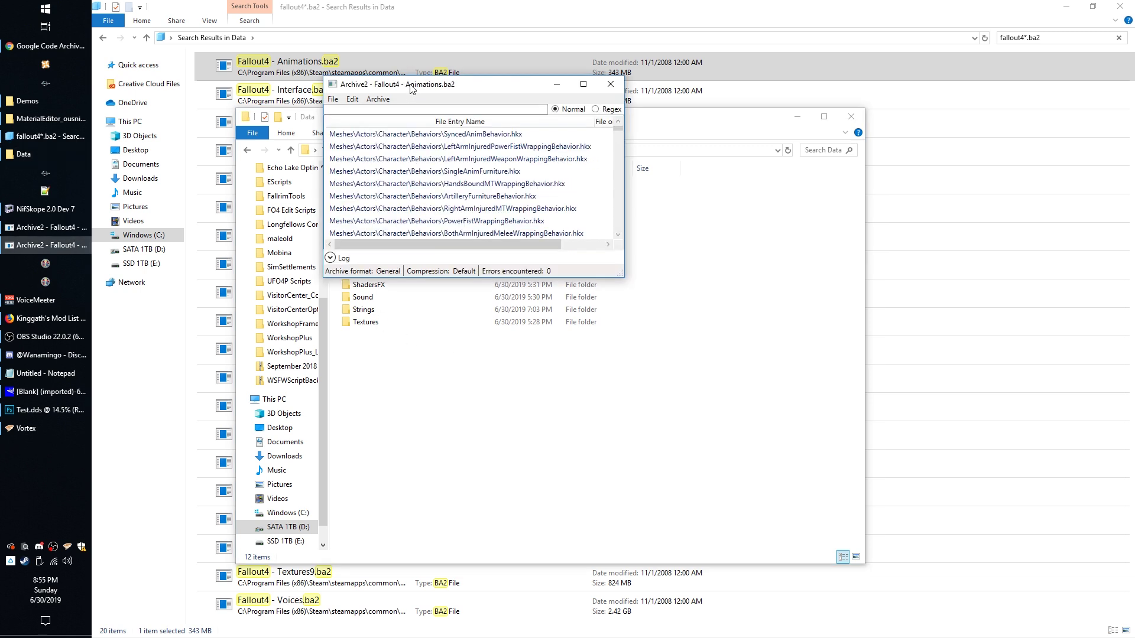
pyautogui.click(476, 435)
pyautogui.moveTo(426, 83); pyautogui.dragTo(552, 33)
# Show the full path of the Data folder inside FO4 Unpacked
pyautogui.click(446, 535)
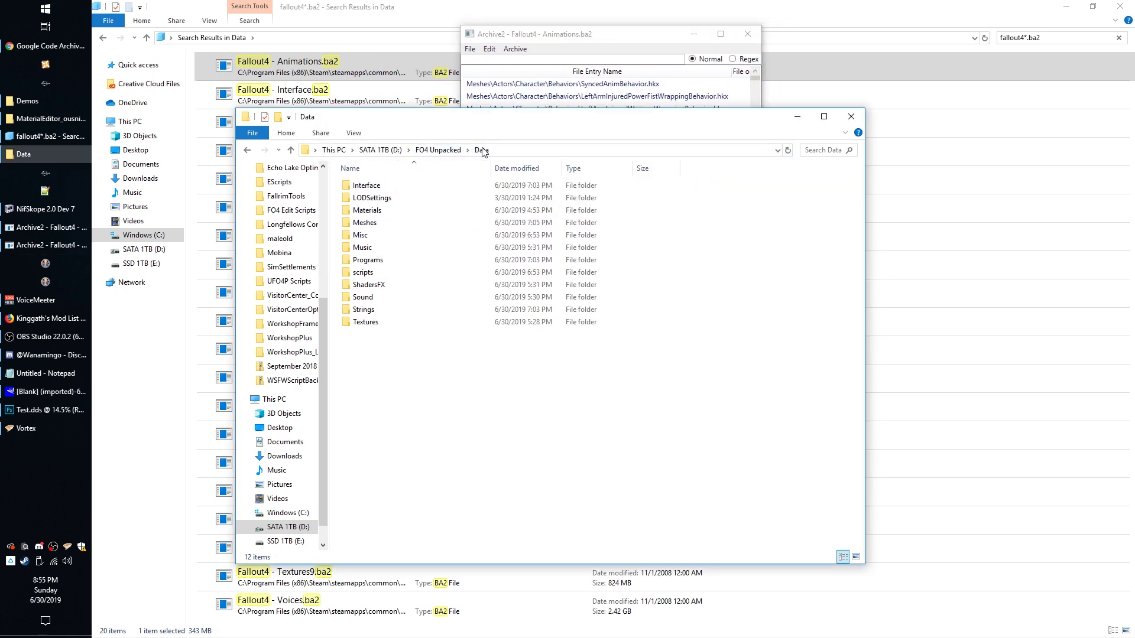
pyautogui.click(513, 150)
pyautogui.click(513, 150)
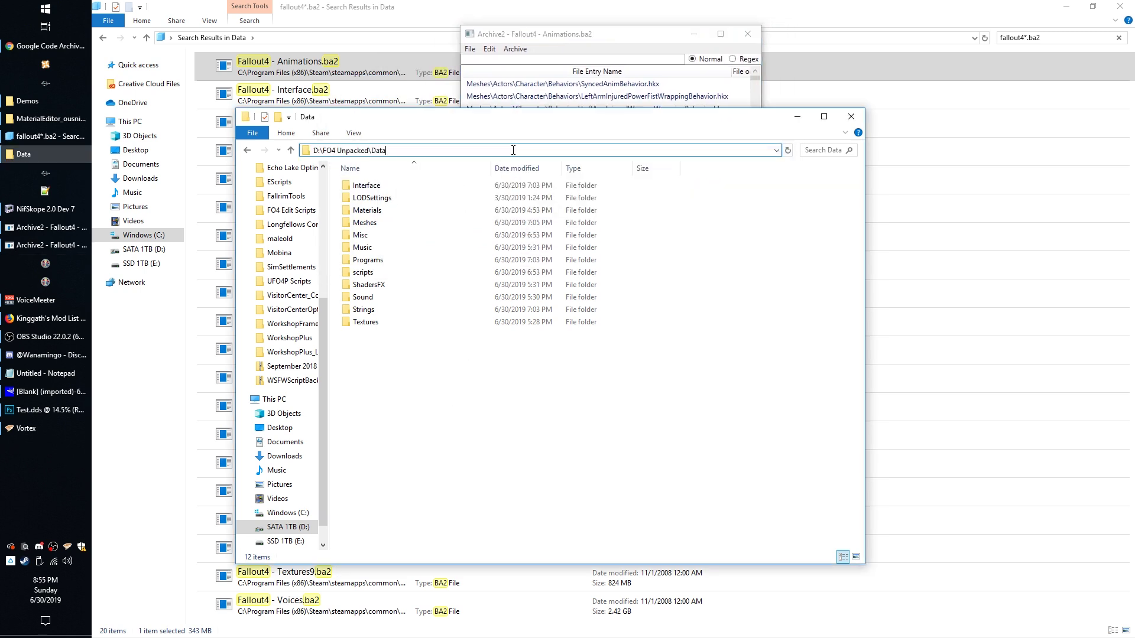
pyautogui.hotkey('ctrl', 'a')
pyautogui.click(406, 151)
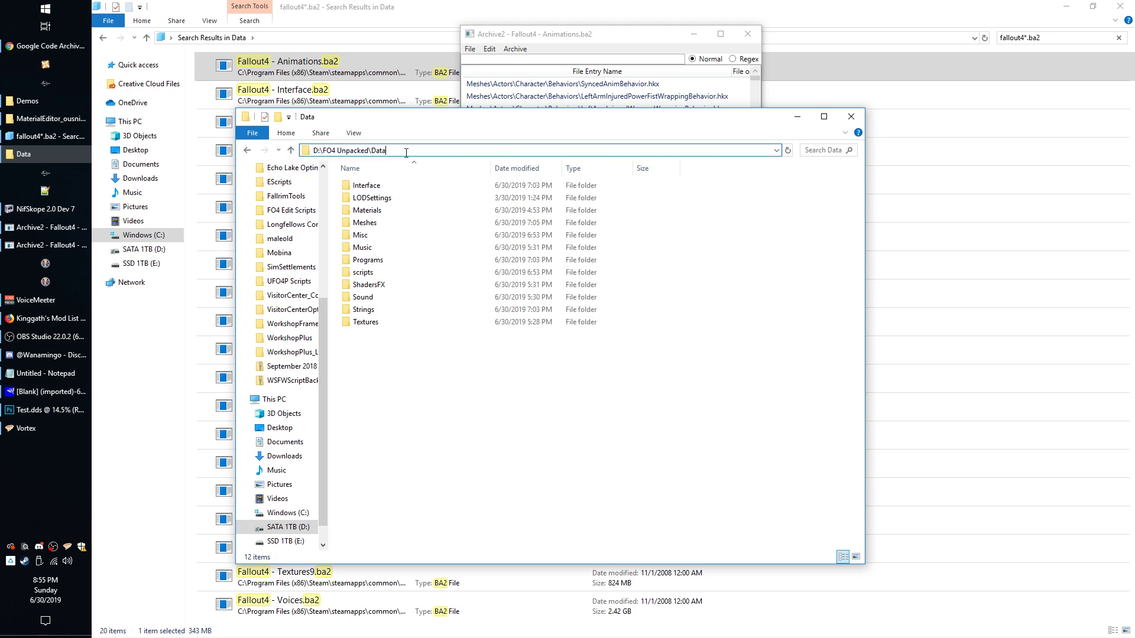
pyautogui.click(514, 435)
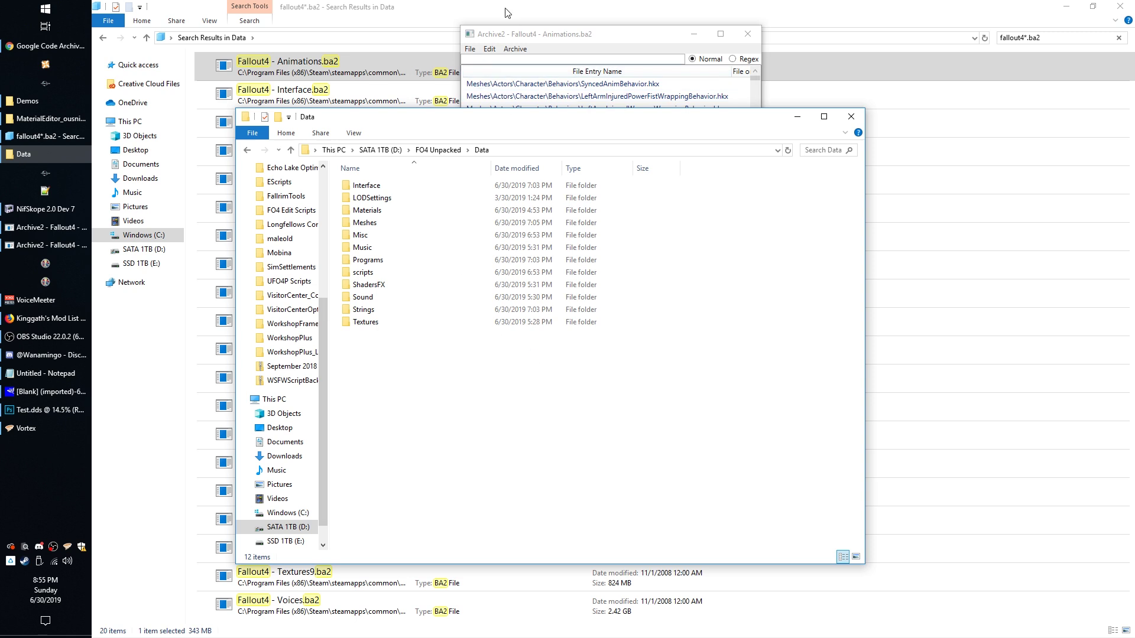
# Extract all files of the Fallout4 - Animations.ba2 archive to D:\FO4 Unpacked\Data
pyautogui.click(569, 39)
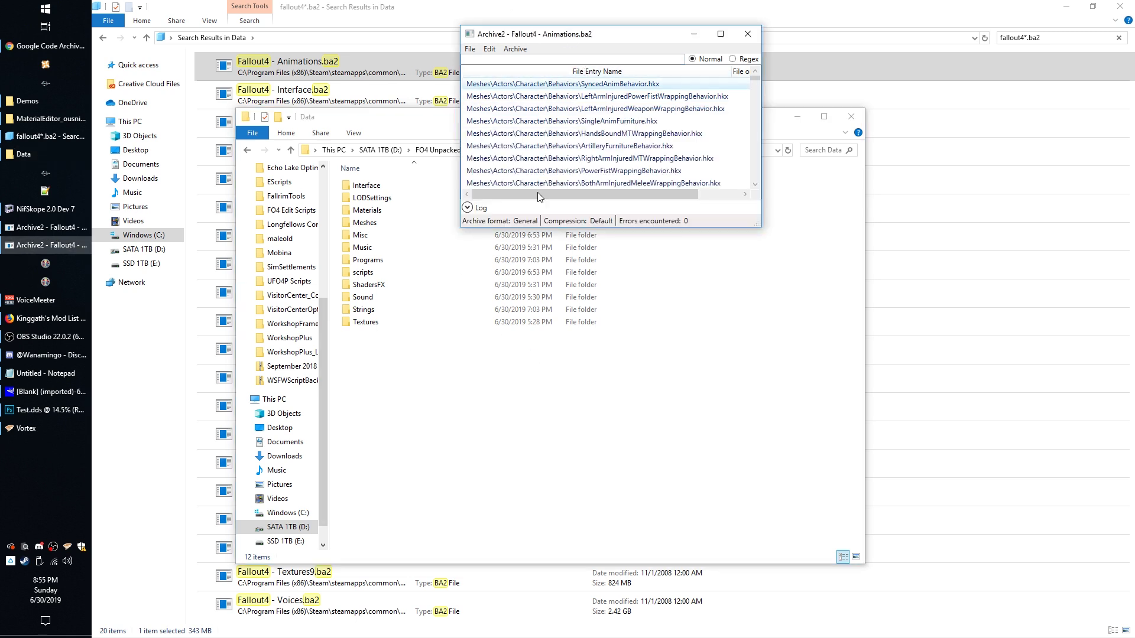
pyautogui.click(496, 407)
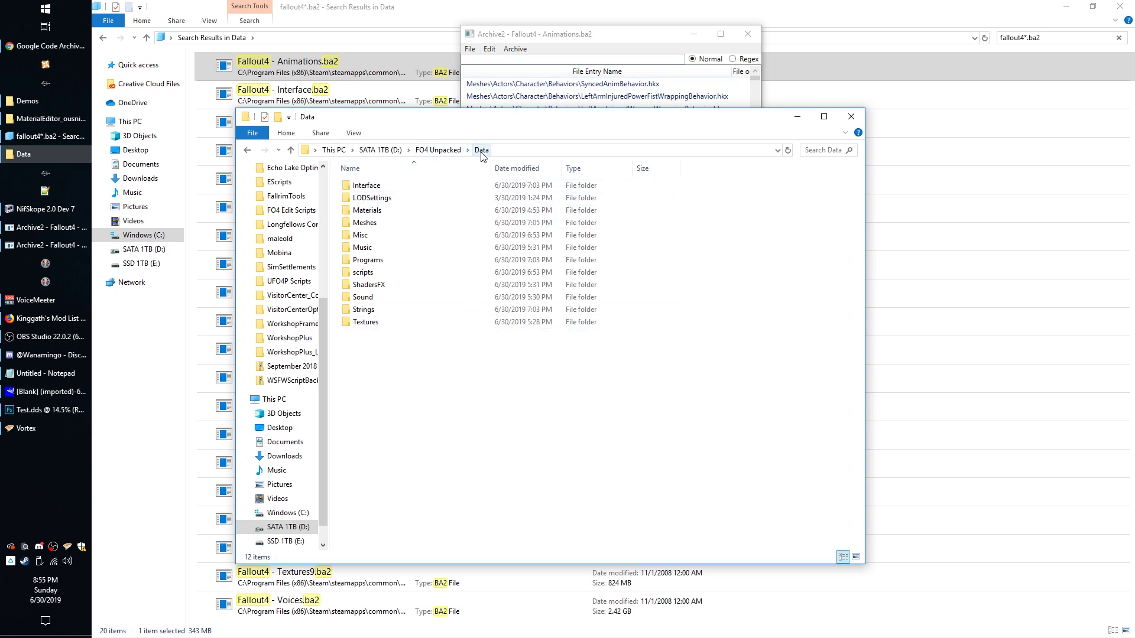
pyautogui.click(556, 34)
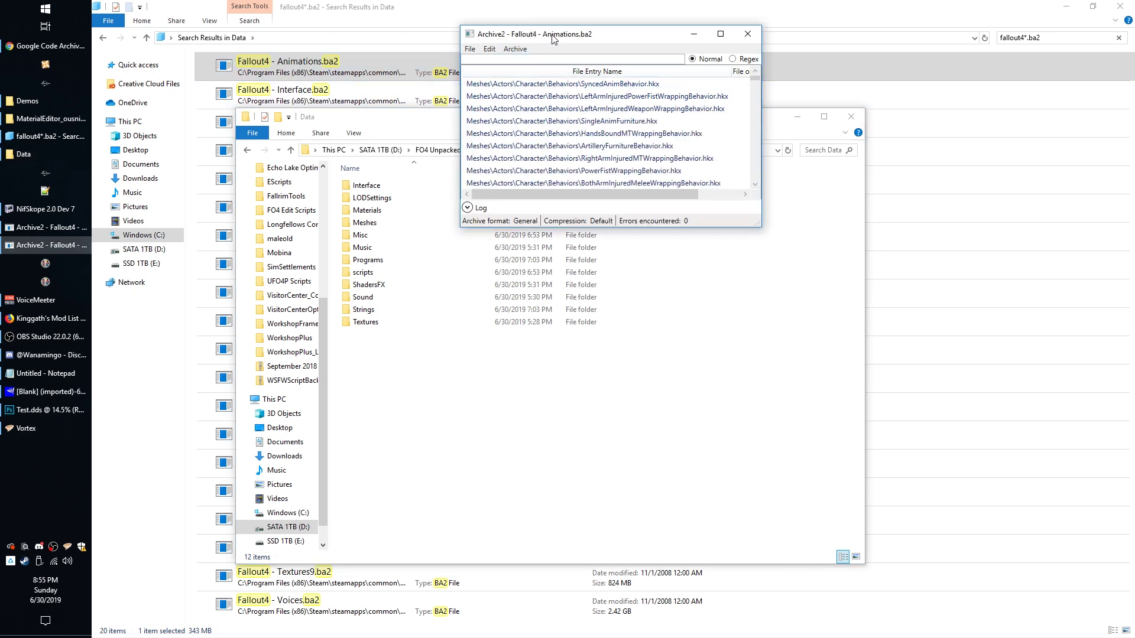
pyautogui.click(515, 48)
pyautogui.click(535, 119)
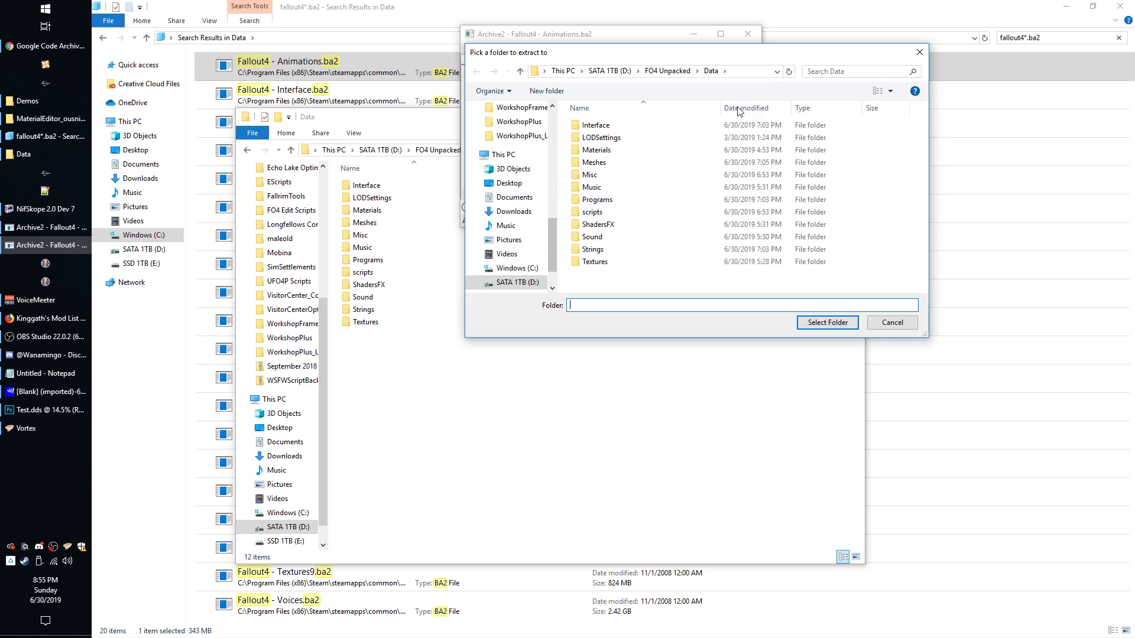
pyautogui.click(837, 324)
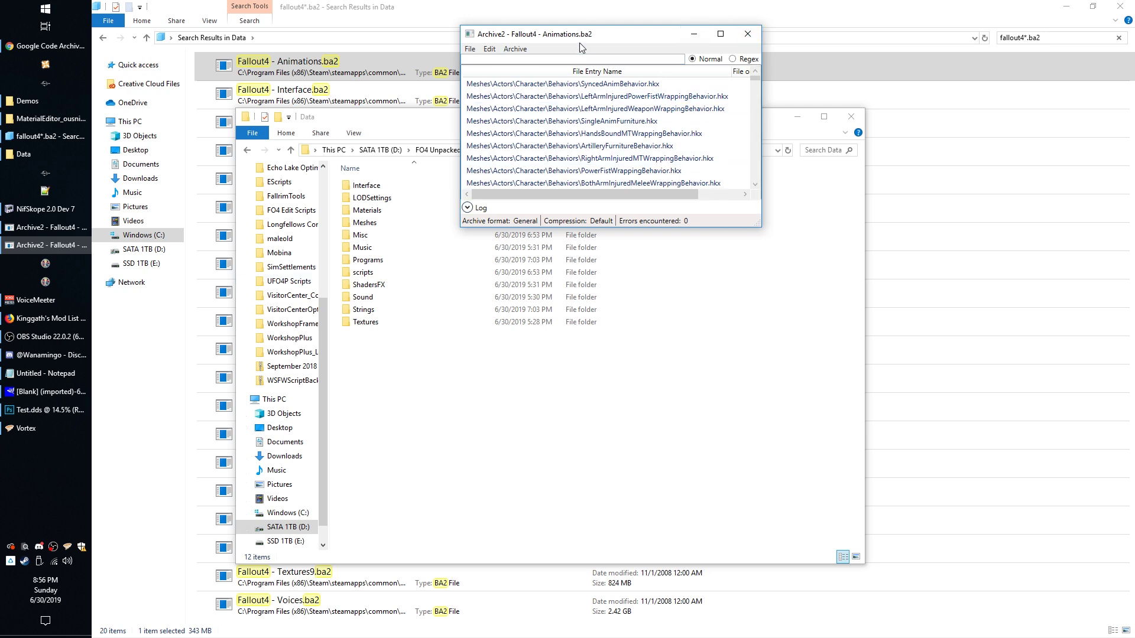
pyautogui.moveTo(579, 36); pyautogui.dragTo(523, 31)
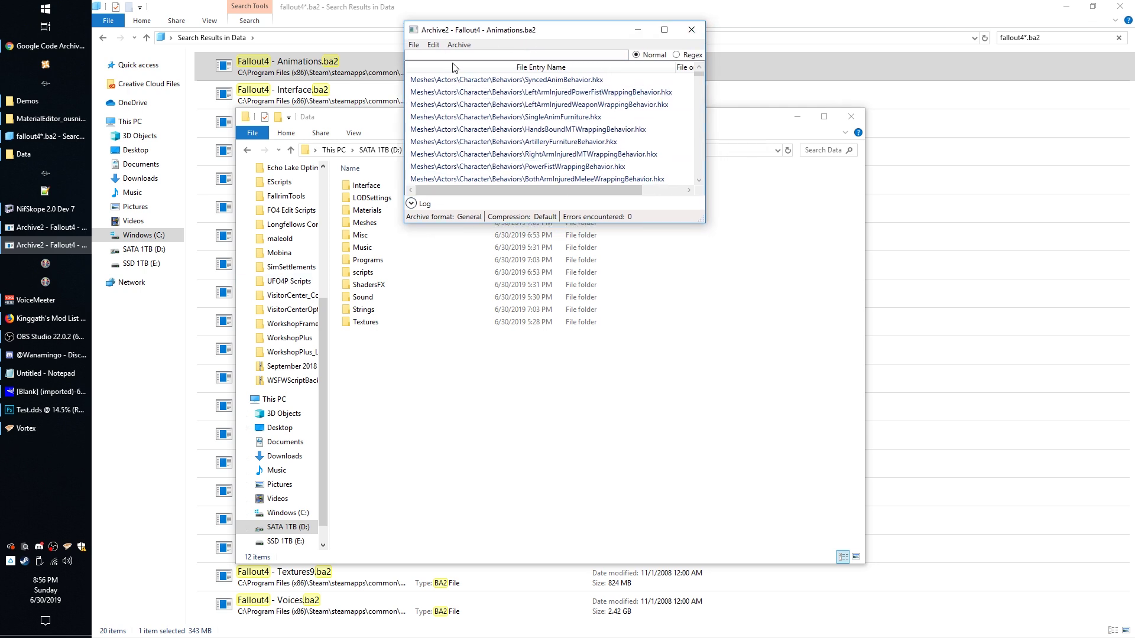
# Close the extracted archive's window and look into the AnimTextData folder inside Meshes in the unpacked Data folder
pyautogui.click(692, 30)
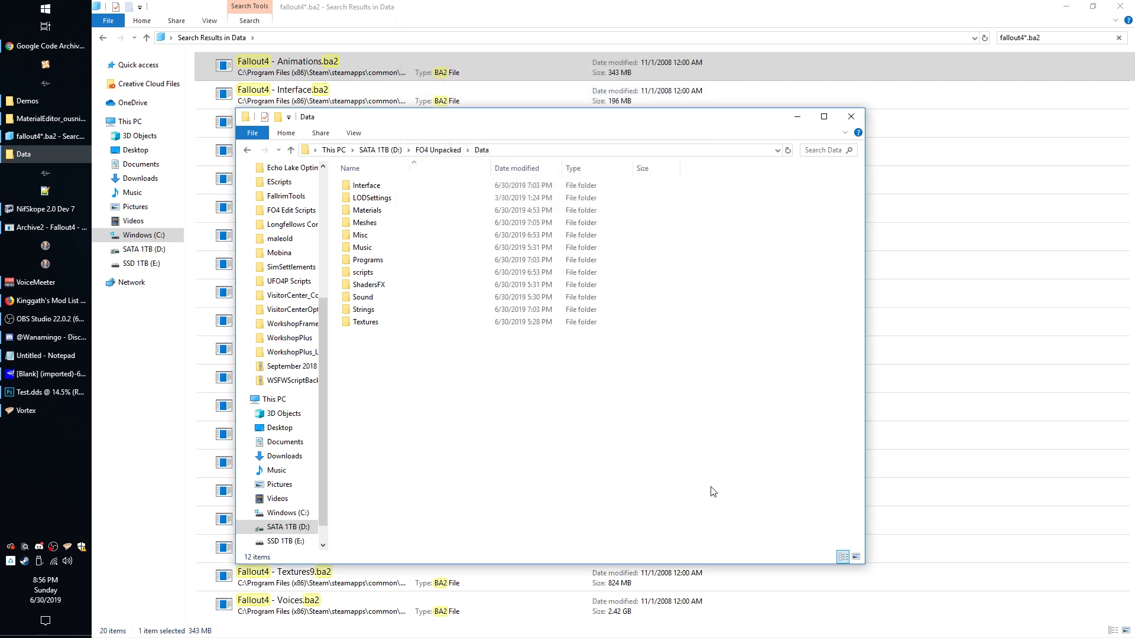
pyautogui.doubleClick(371, 224)
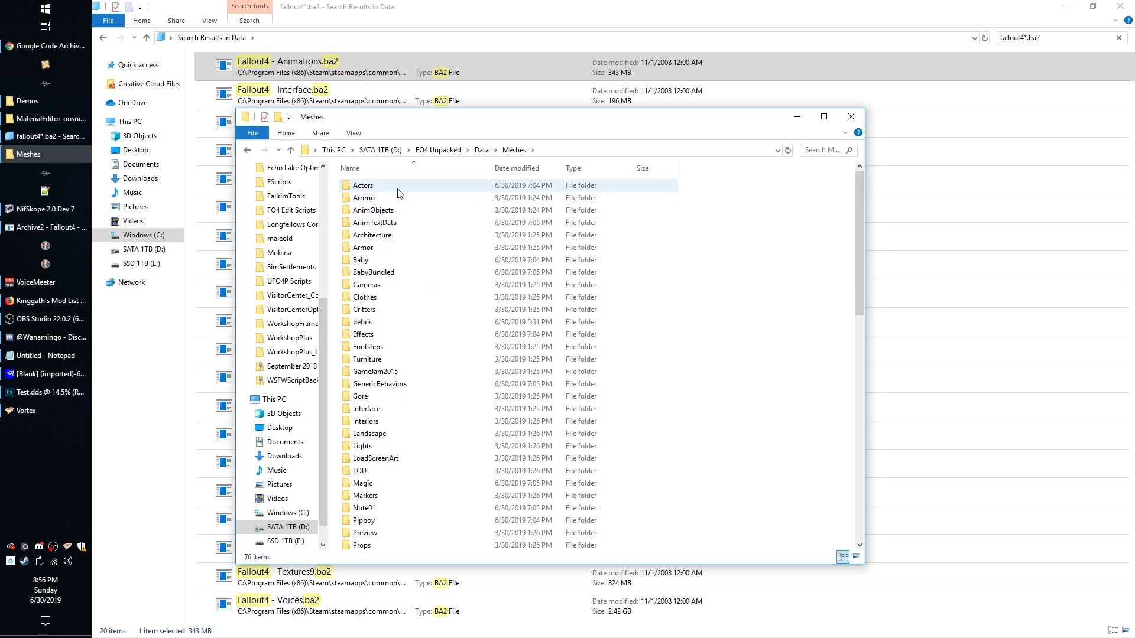
pyautogui.click(390, 224)
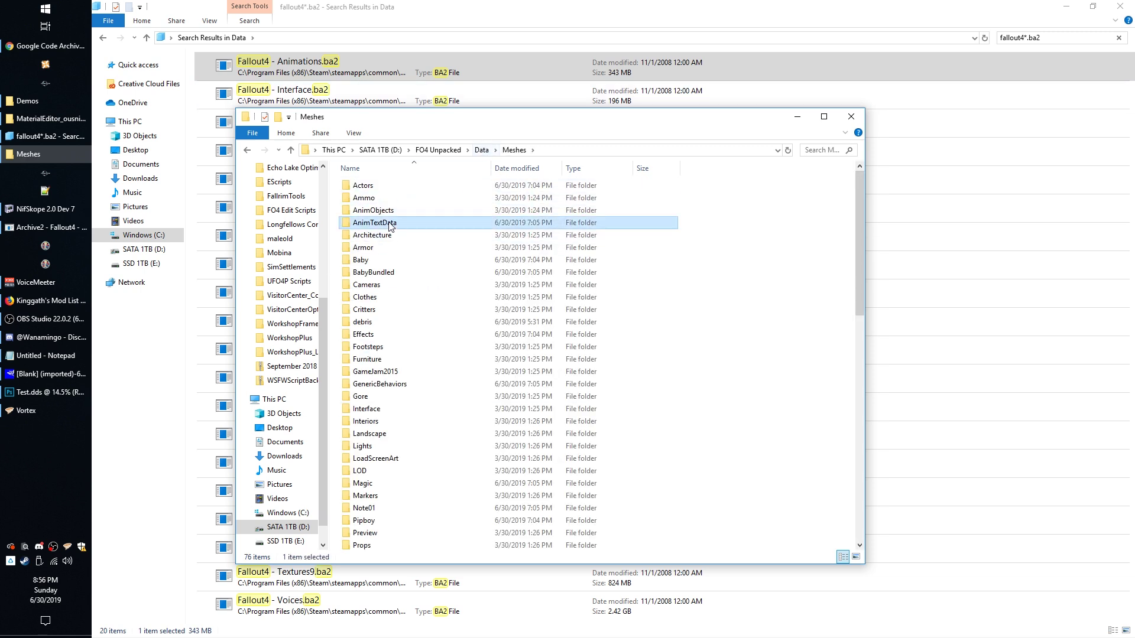
pyautogui.doubleClick(390, 225)
pyautogui.click(514, 150)
pyautogui.click(412, 278)
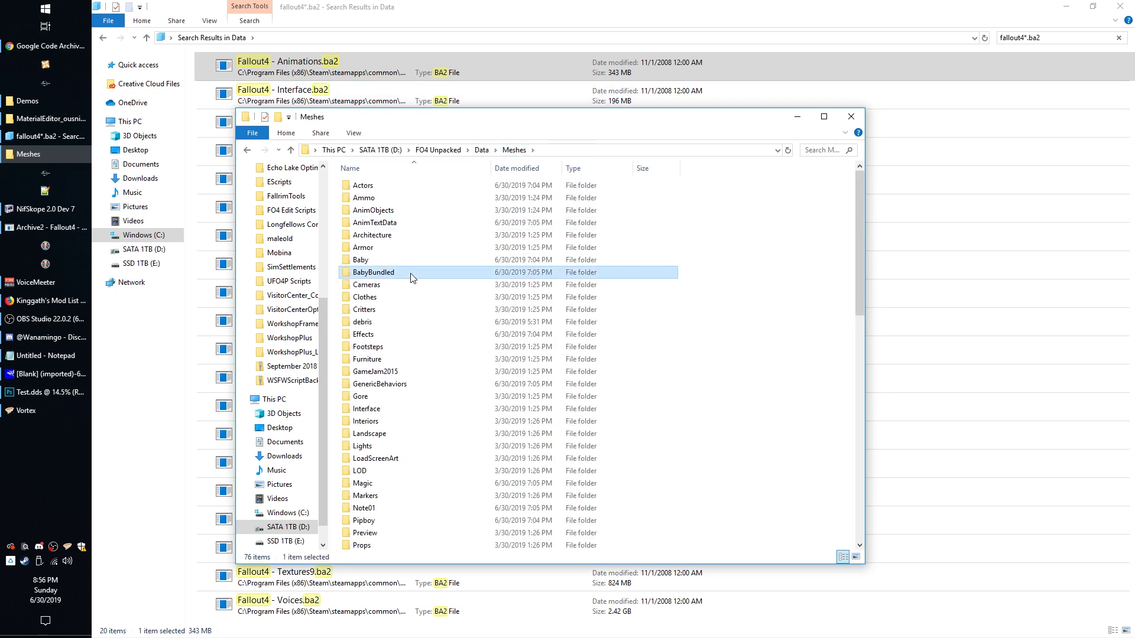
# Look into the BabyBundled folder and its Characters subfolder, and return to the unpacked Data folder
pyautogui.doubleClick(412, 273)
pyautogui.doubleClick(391, 225)
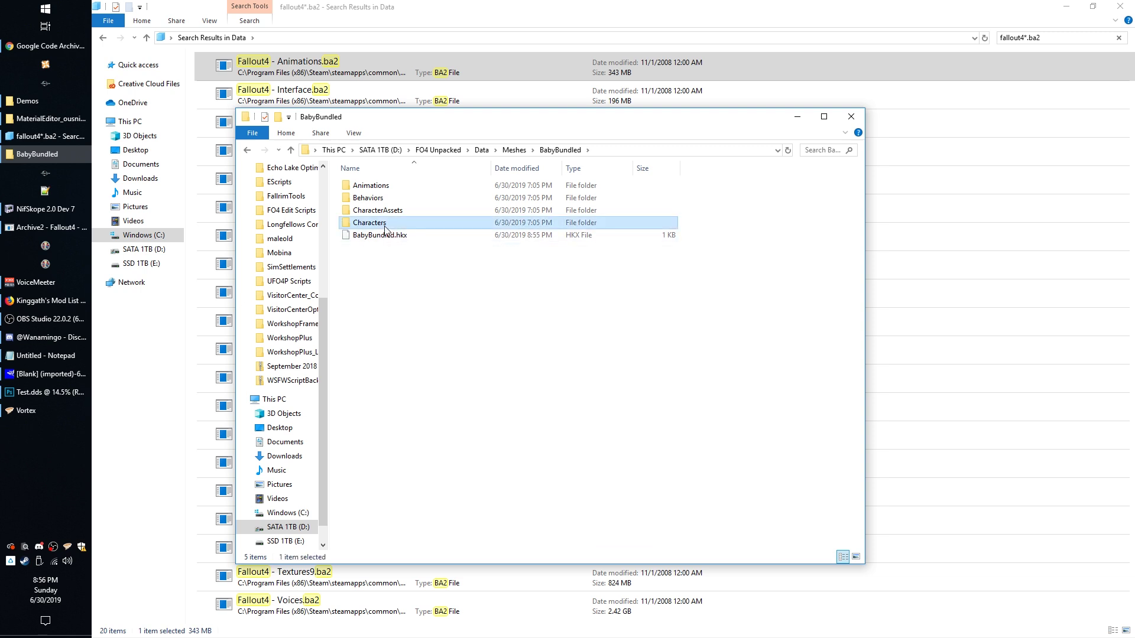
pyautogui.click(564, 150)
pyautogui.click(514, 150)
pyautogui.click(481, 150)
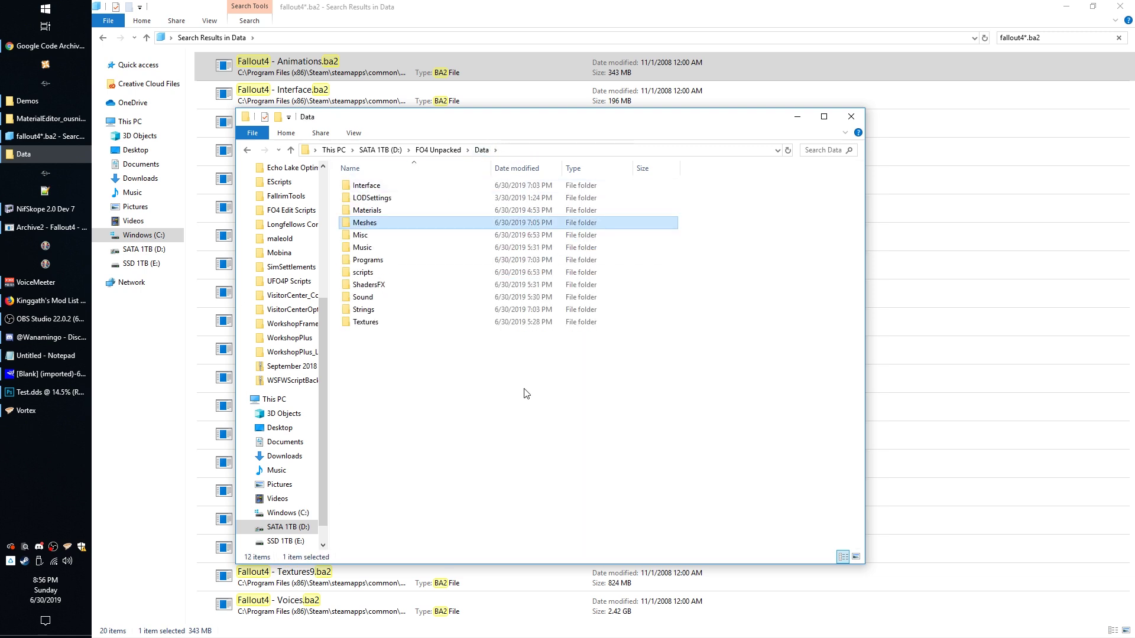
pyautogui.click(616, 420)
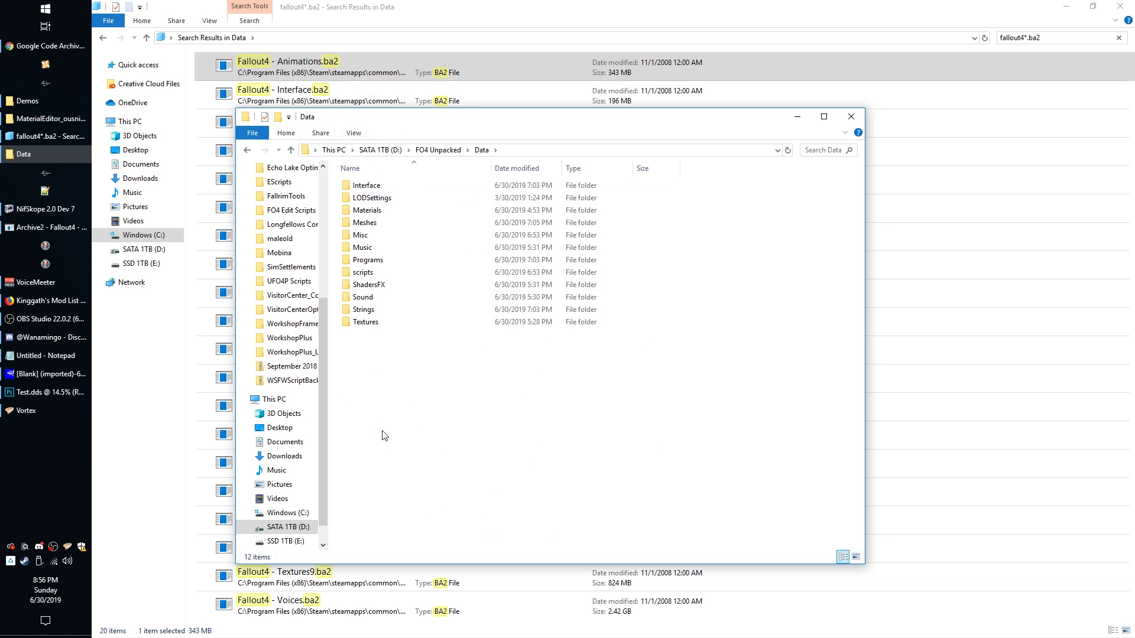
# Reopen Fallout4 - Animations.ba2, select a range of behavior files plus BothArmInjuredMeleeWrappingBehavior.hkx, and show the command for extracting only the selection
pyautogui.click(374, 9)
pyautogui.doubleClick(294, 65)
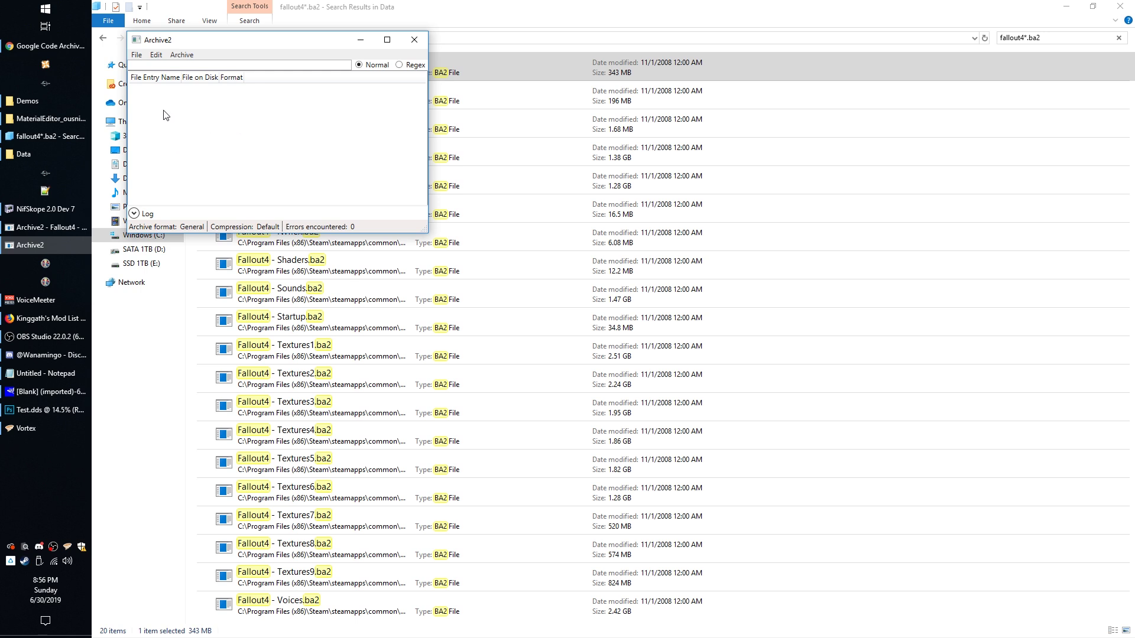
pyautogui.click(149, 103)
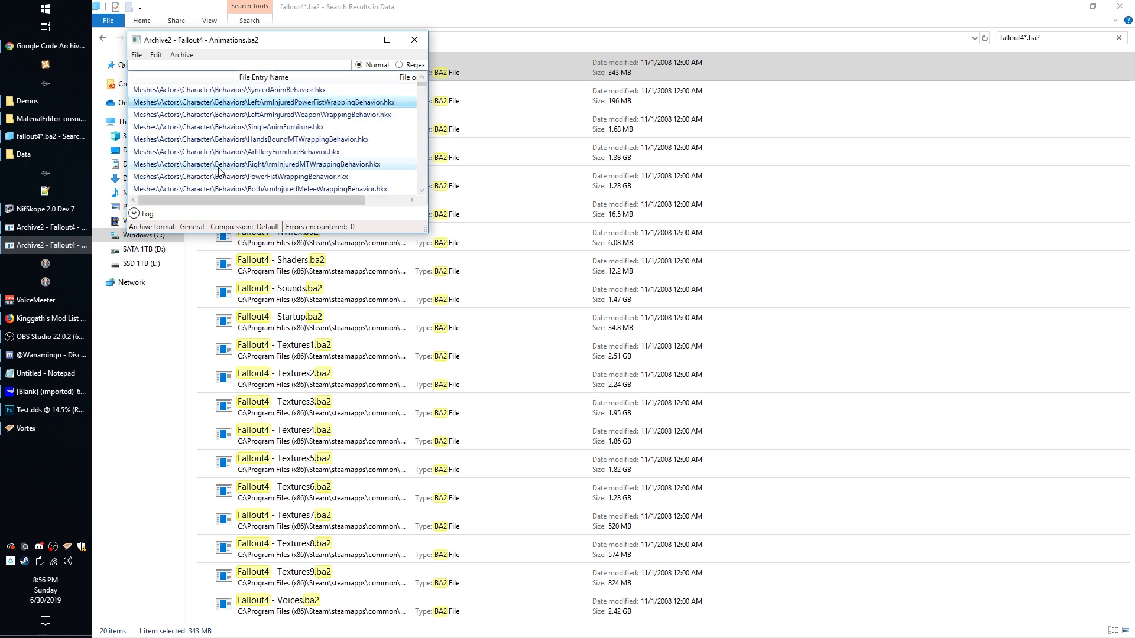
pyautogui.keyDown('shift'); pyautogui.click(218, 167); pyautogui.keyUp('shift')
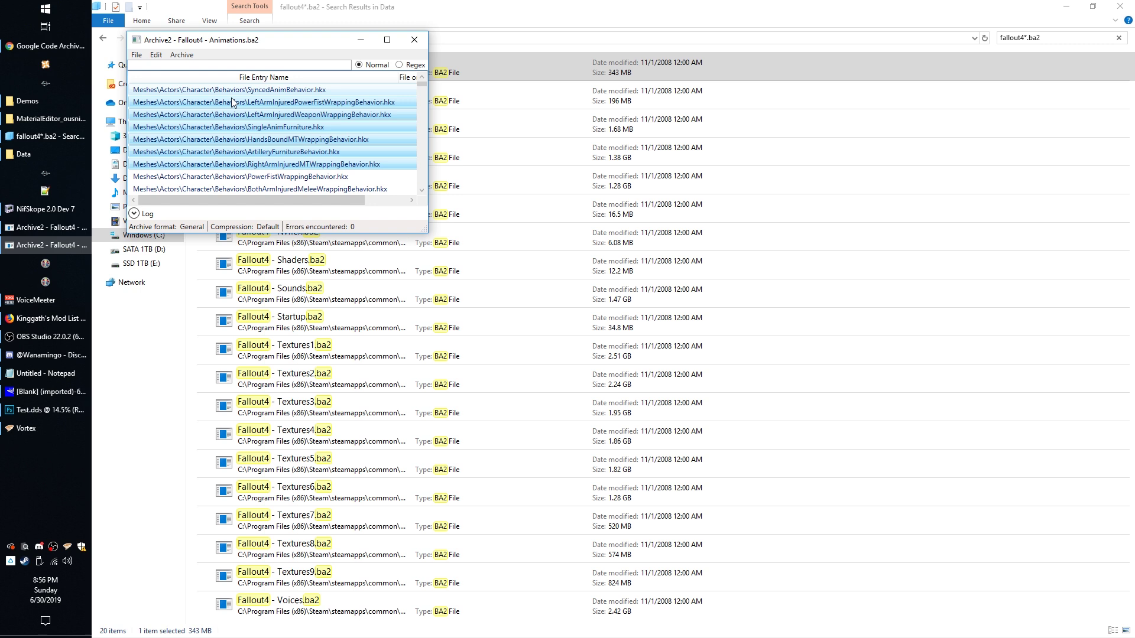
pyautogui.keyDown('ctrl'); pyautogui.click(207, 189); pyautogui.keyUp('ctrl')
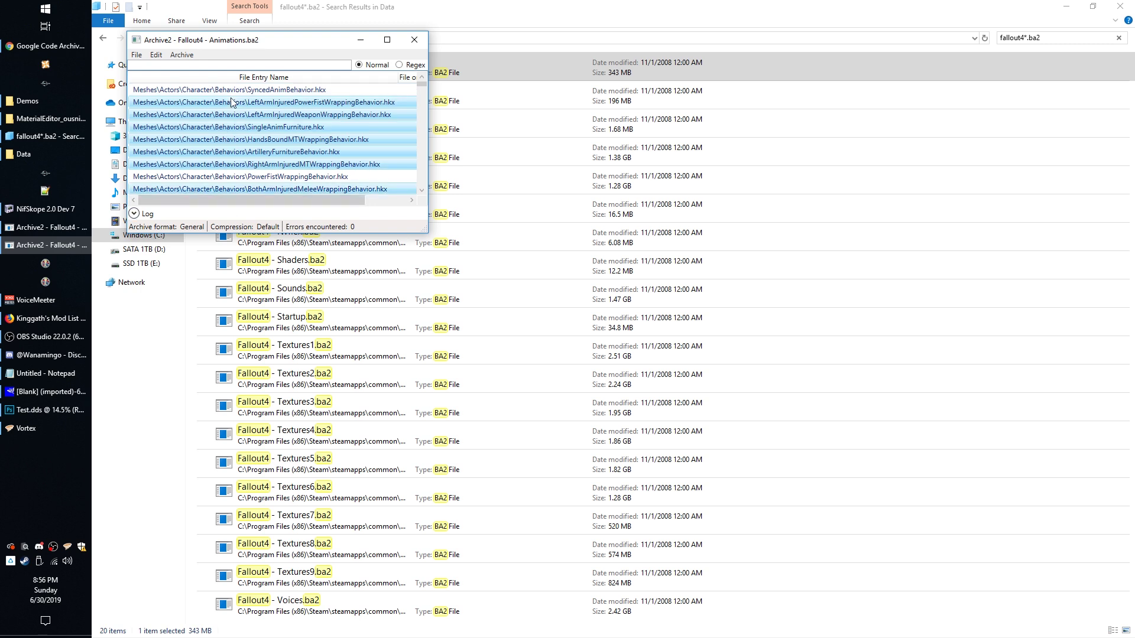
pyautogui.click(182, 54)
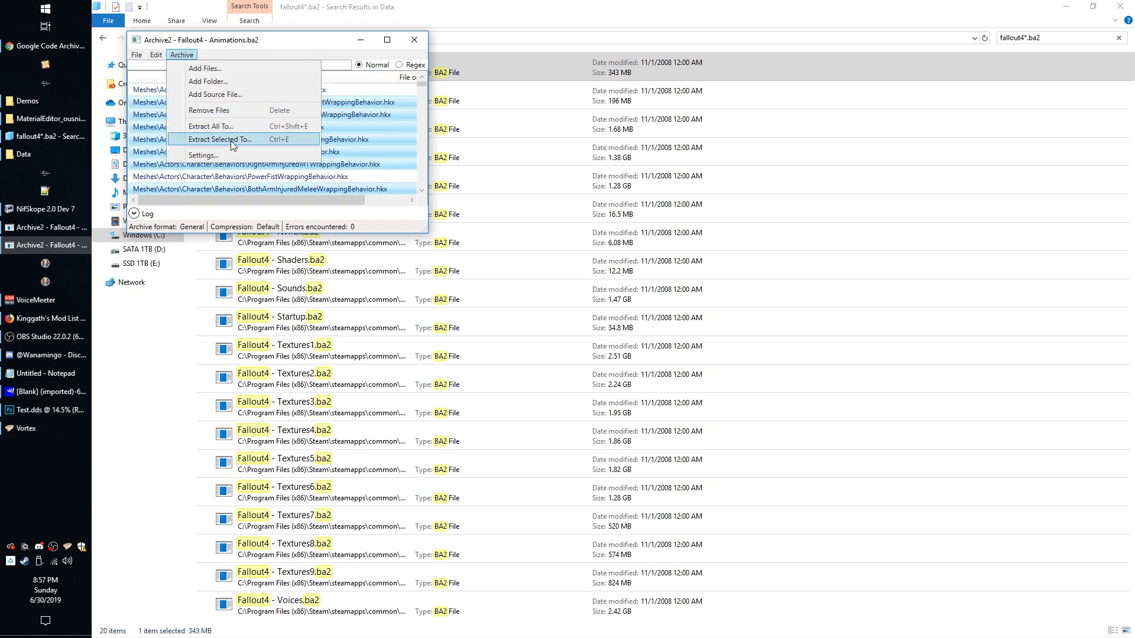
# Close both Archive2 windows that still have Fallout4 - Animations.ba2 open
pyautogui.click(570, 5)
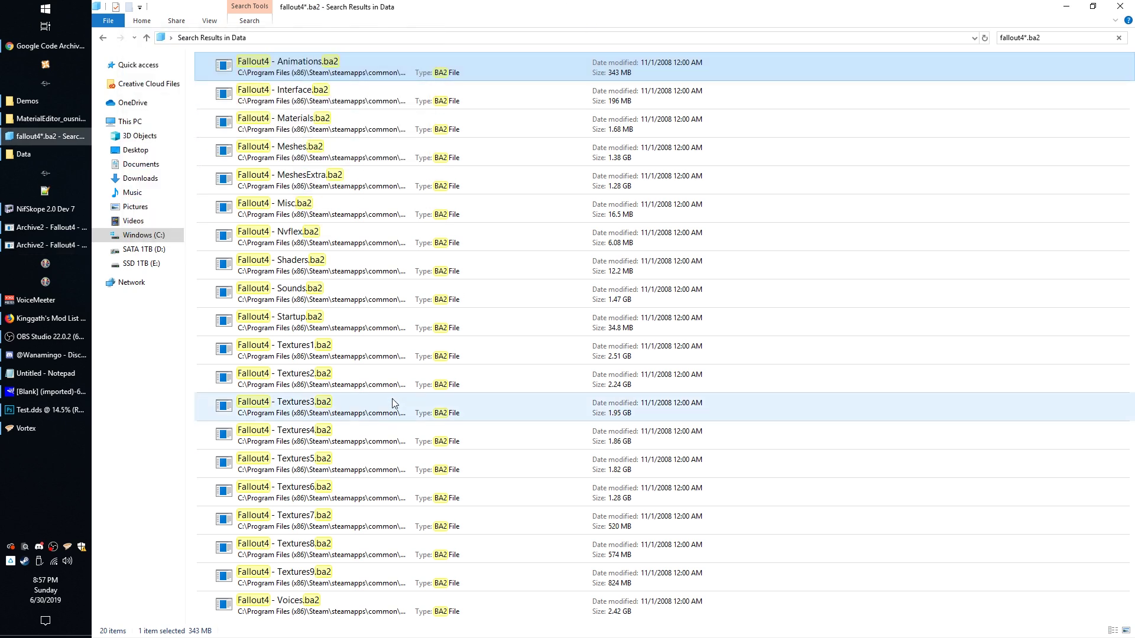
pyautogui.click(23, 235)
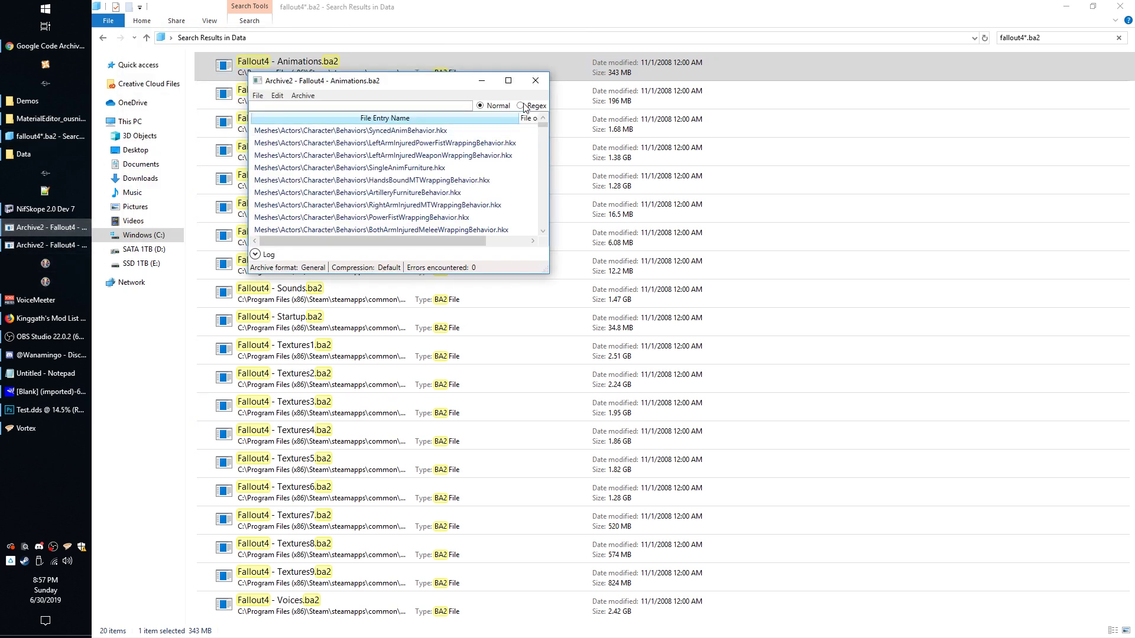
pyautogui.click(535, 81)
pyautogui.click(69, 233)
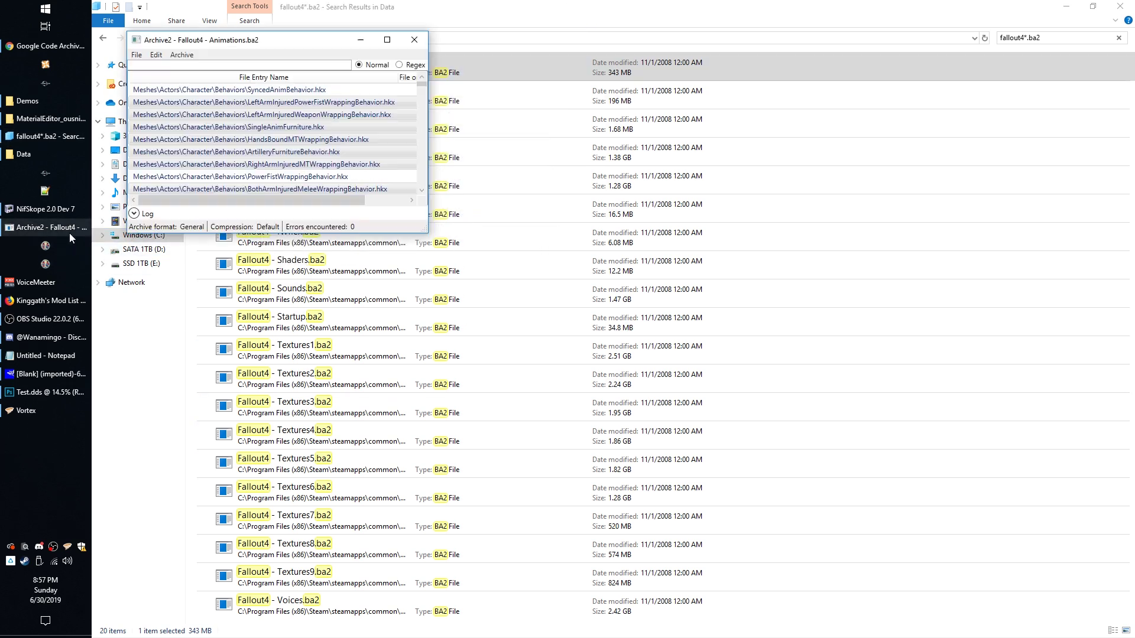
pyautogui.click(413, 39)
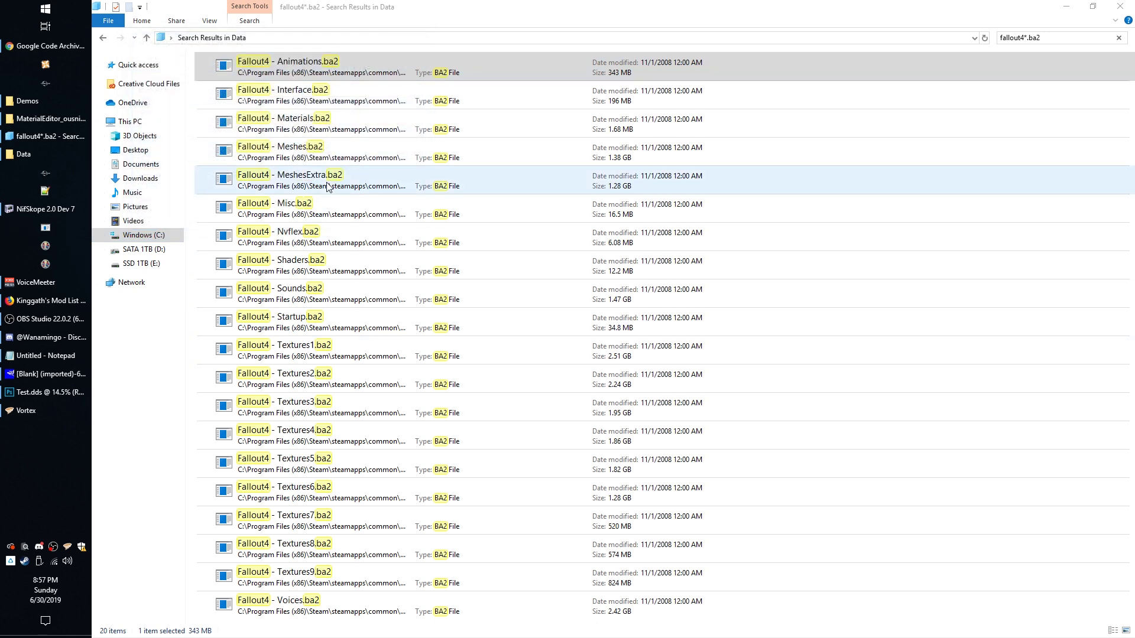
# Point out the Materials, Meshes, Voices, Sounds and Animations archives one after another in the .ba2 search results
pyautogui.click(296, 124)
pyautogui.click(302, 149)
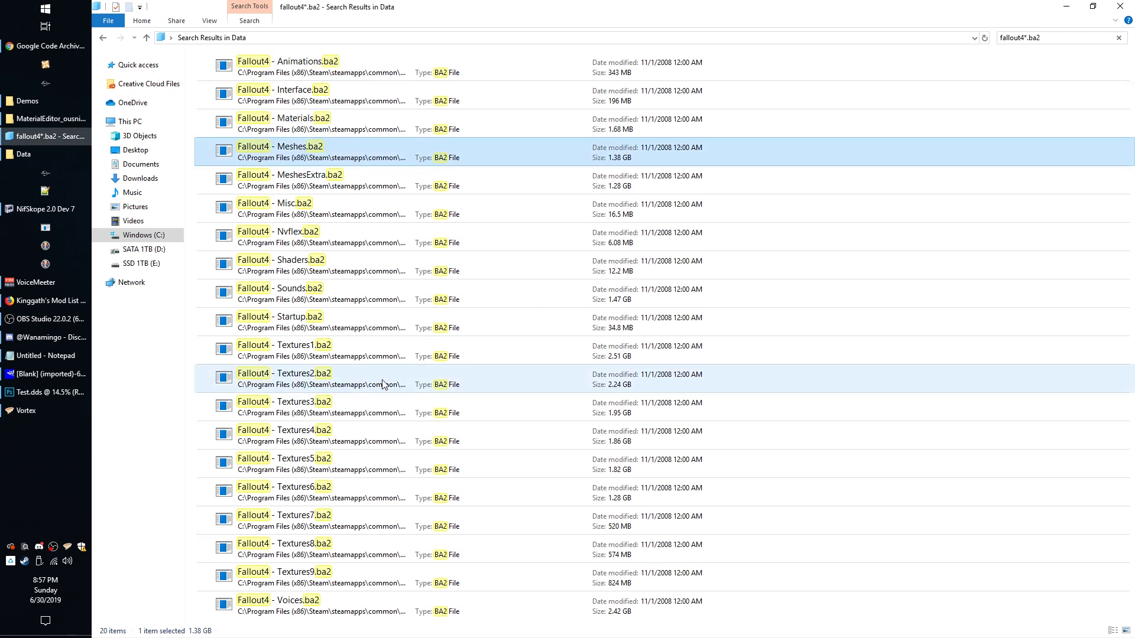
pyautogui.click(307, 609)
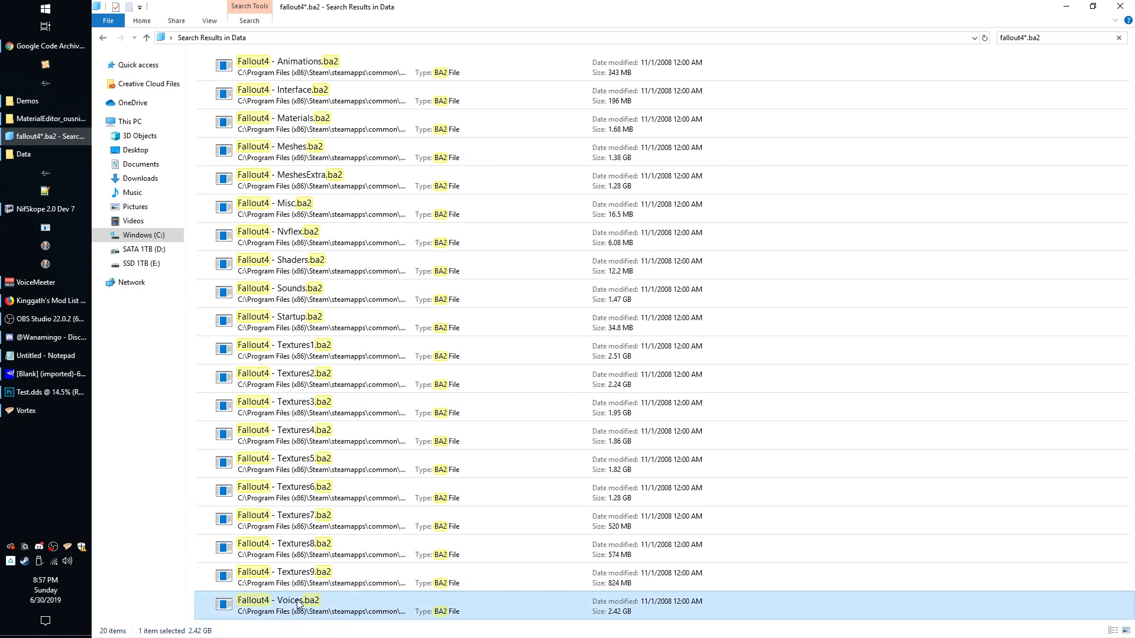
pyautogui.click(290, 303)
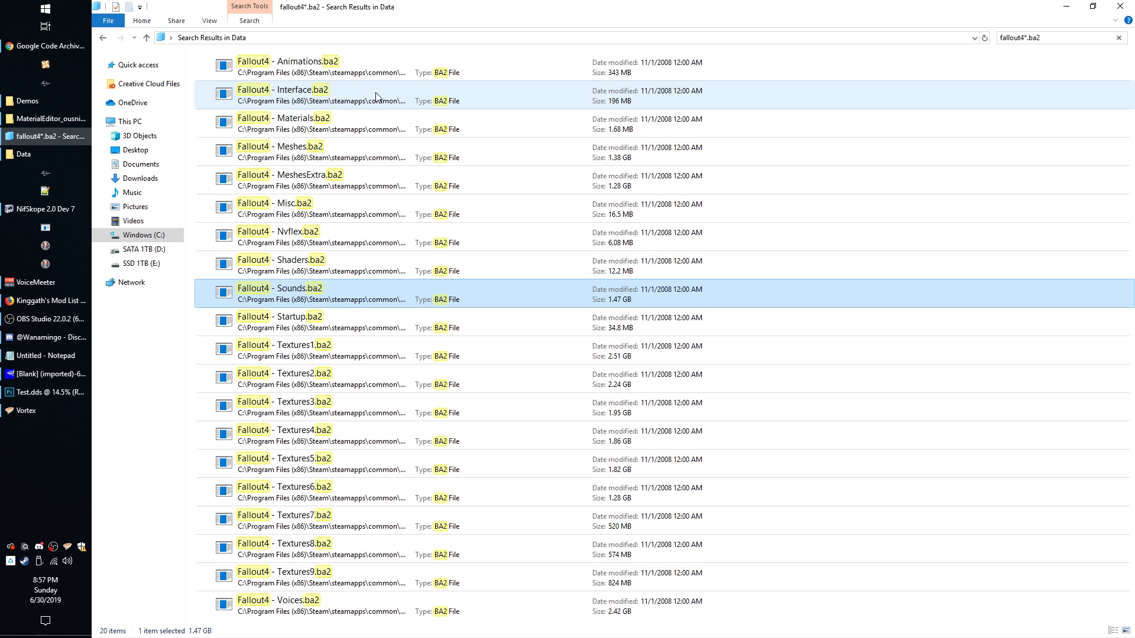
pyautogui.click(324, 65)
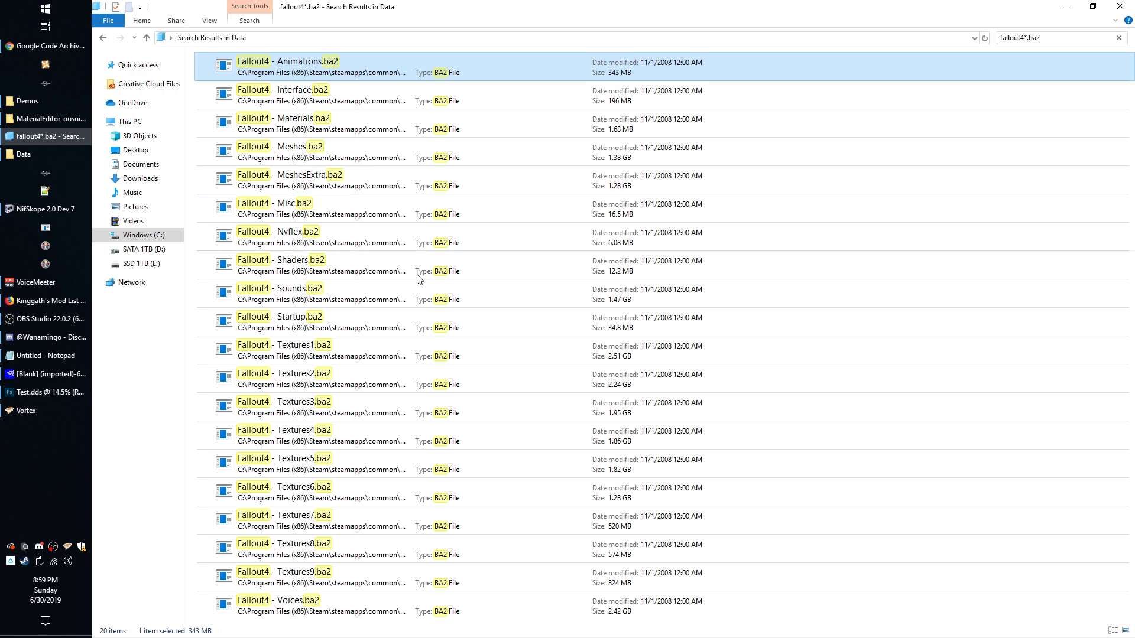
# Switch to Chrome and review the installation and file-saving instructions on the Intel Texture Works Plugin page
pyautogui.click(55, 45)
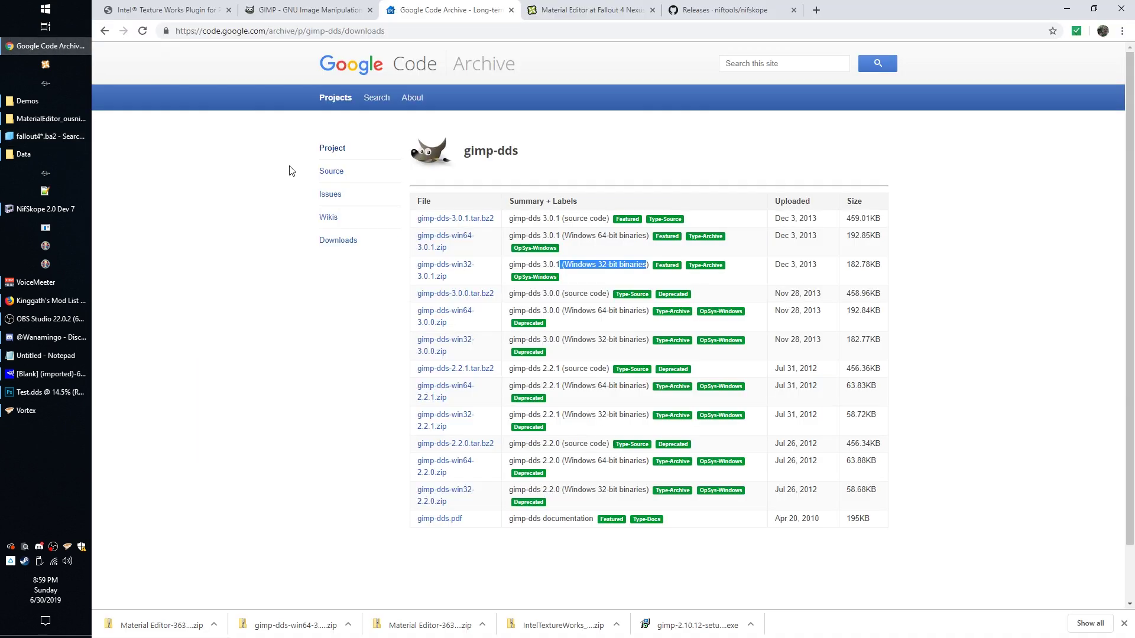
pyautogui.hotkey('ctrl', '1')
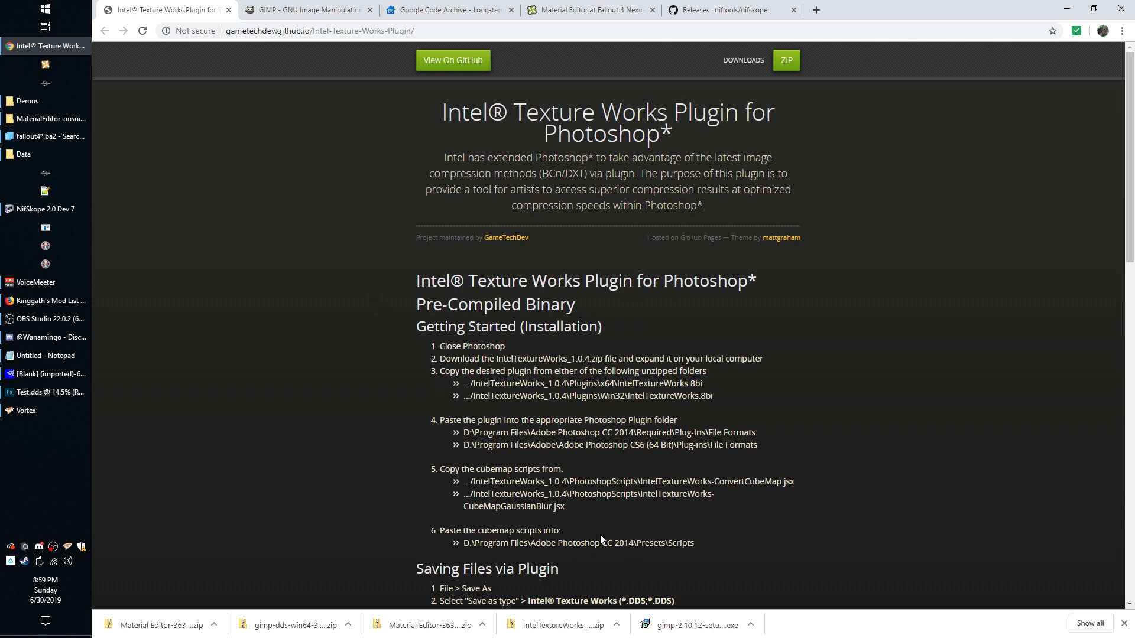
pyautogui.moveTo(633, 544); pyautogui.dragTo(613, 545)
pyautogui.doubleClick(617, 545)
pyautogui.click(369, 385)
pyautogui.scroll(-1, 391, 379)
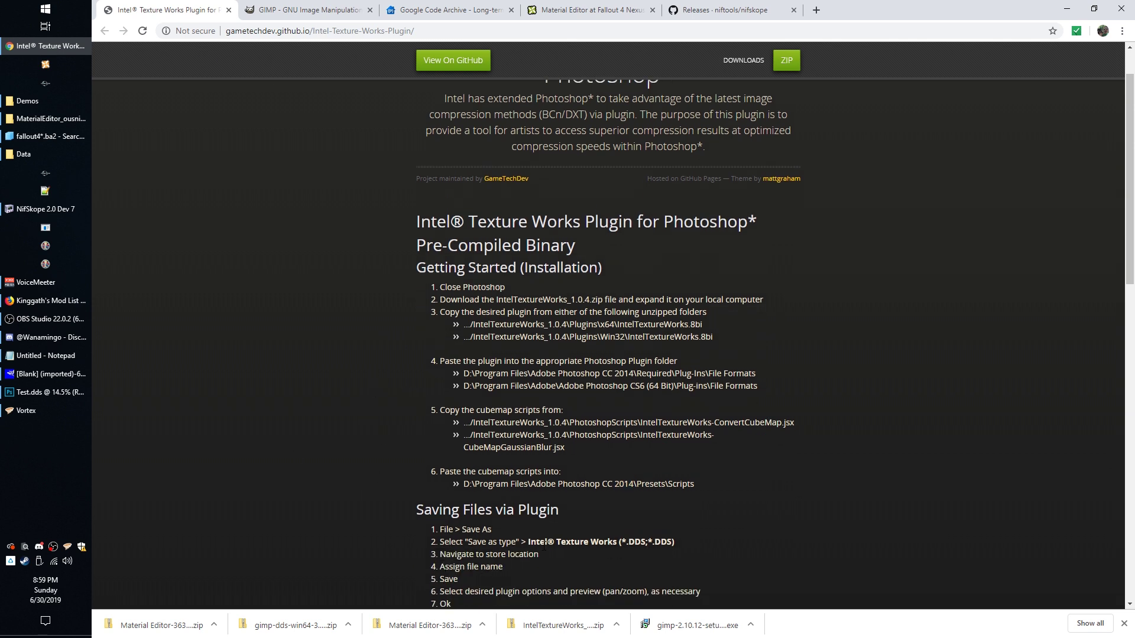
pyautogui.scroll(-3, 527, 510)
pyautogui.scroll(4, 518, 471)
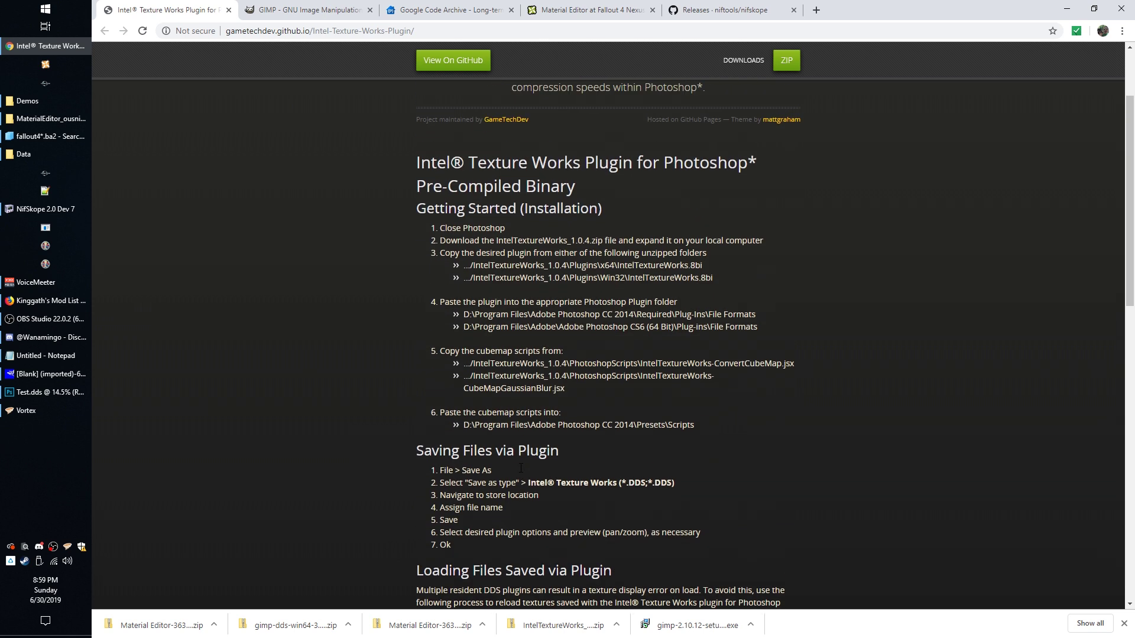
# Highlight the Intel Texture Works Plugin page's title and its installation instructions for Photoshop
pyautogui.moveTo(791, 498); pyautogui.dragTo(503, 355)
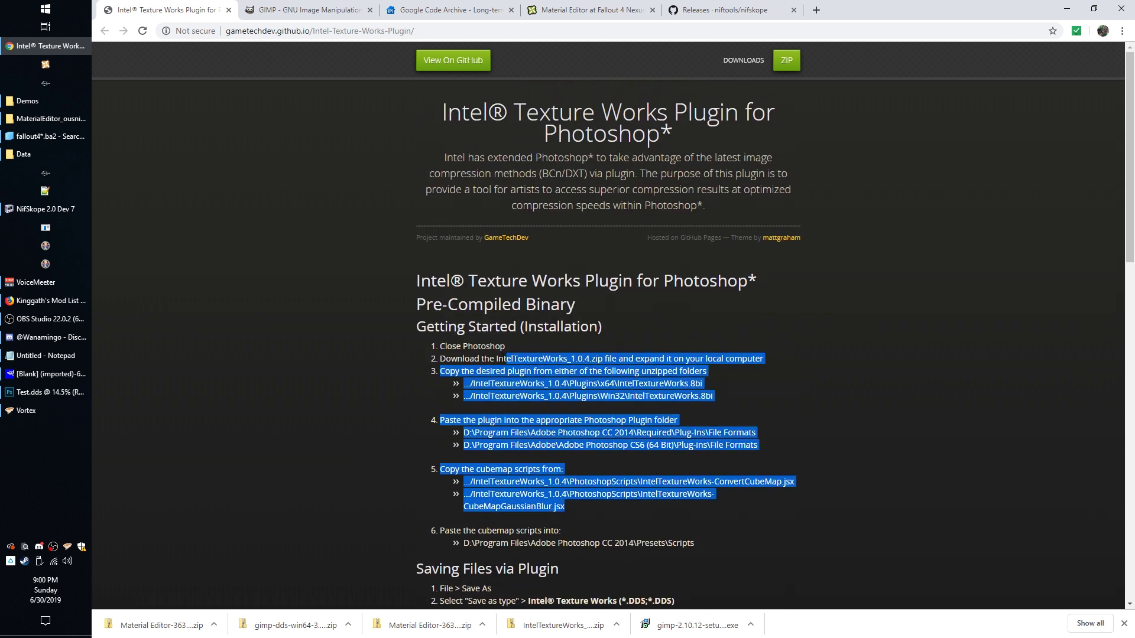
pyautogui.click(516, 454)
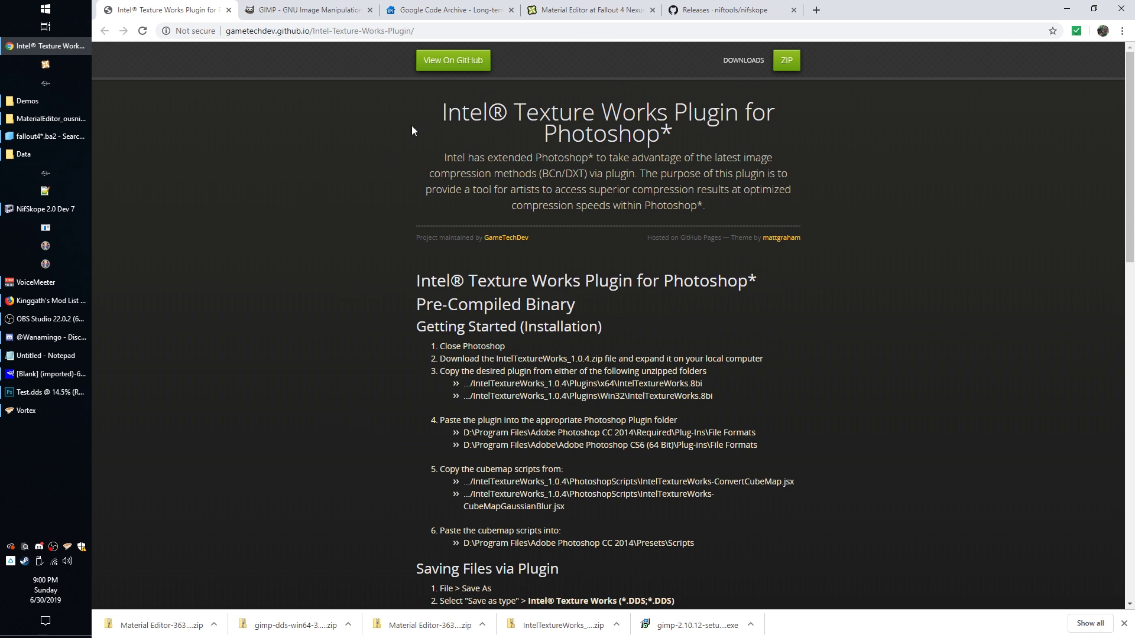
pyautogui.moveTo(442, 113); pyautogui.dragTo(763, 331)
pyautogui.click(853, 415)
pyautogui.moveTo(795, 481); pyautogui.dragTo(506, 304)
pyautogui.click(506, 304)
# Show the GIMP website and the gimp-dds downloads page, highlighting "dds" in the project name
pyautogui.click(322, 7)
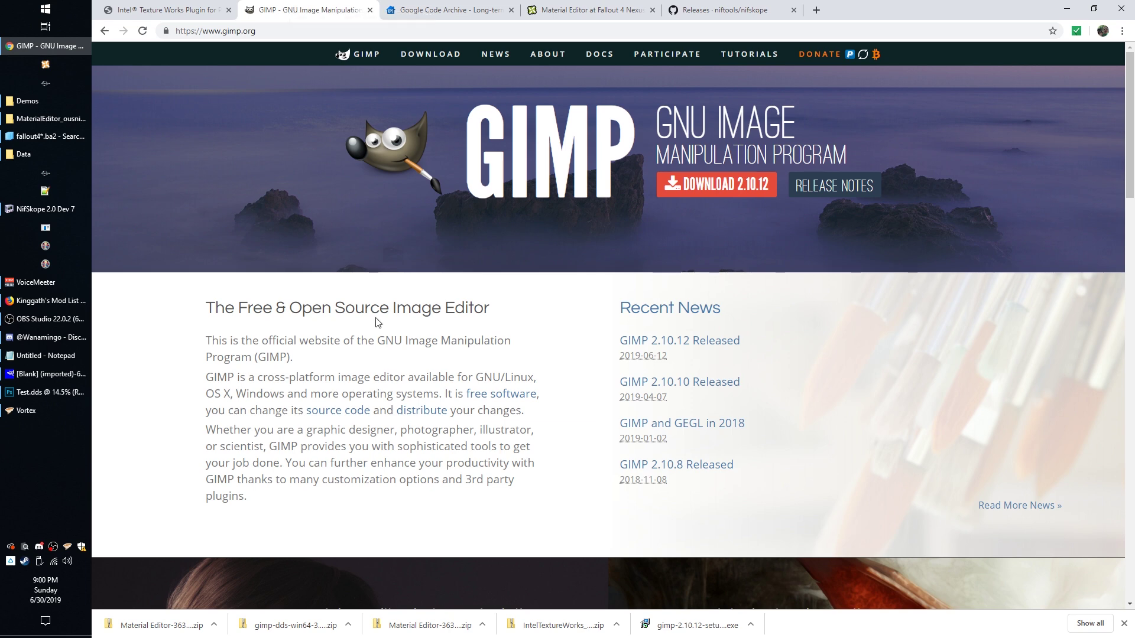
pyautogui.click(436, 7)
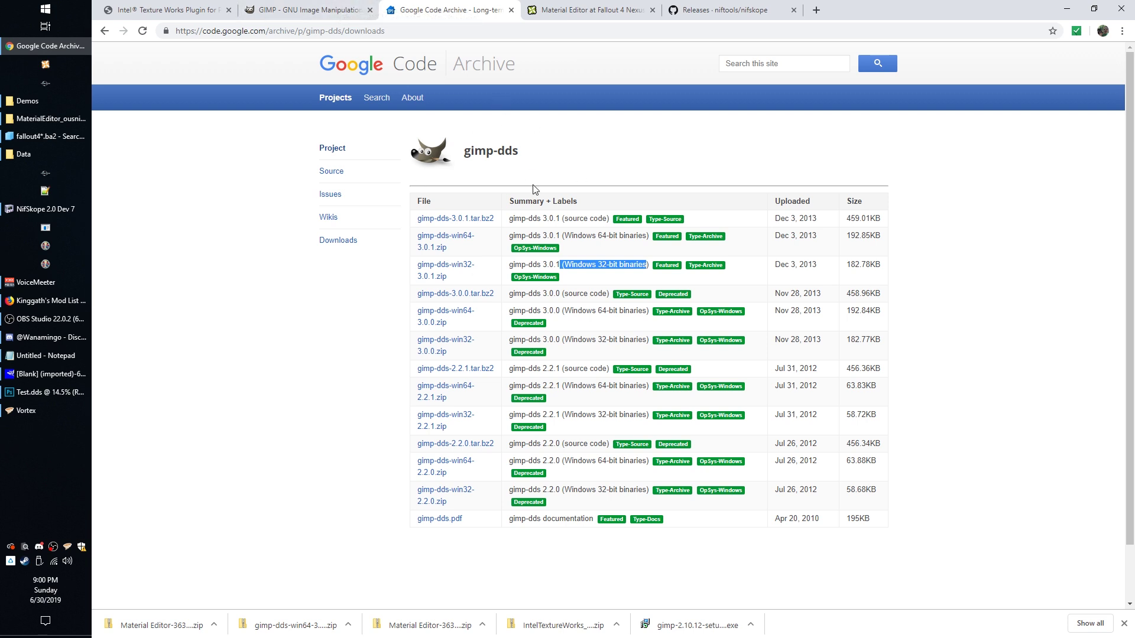
pyautogui.moveTo(498, 152); pyautogui.dragTo(535, 156)
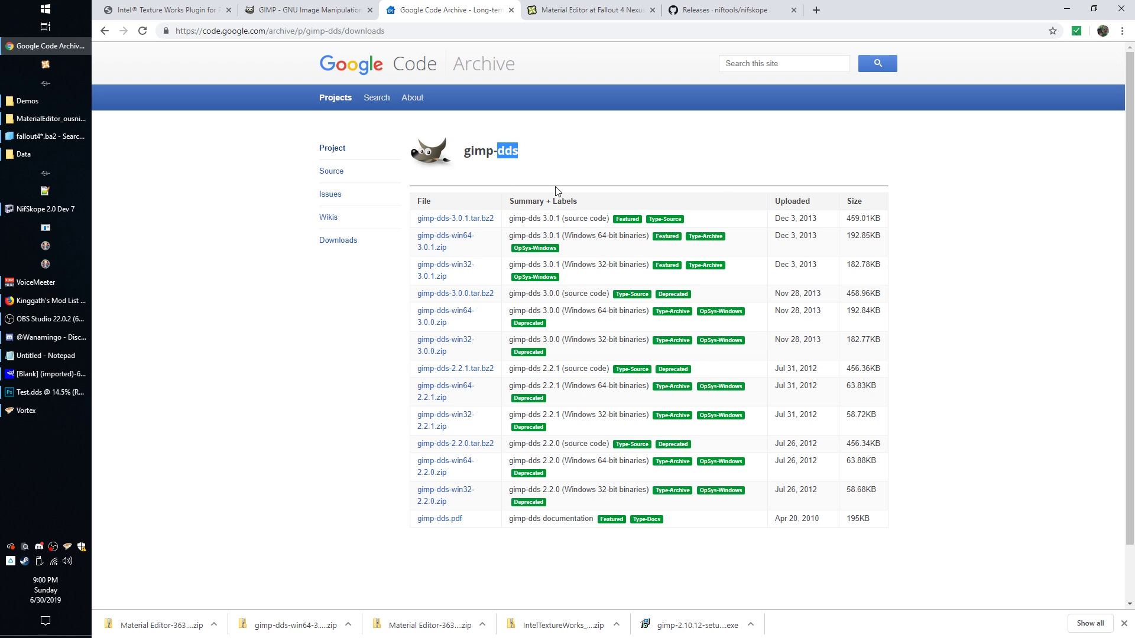
pyautogui.click(528, 154)
# Highlight the Windows 64-bit and 32-bit binaries of gimp-dds 3.0.1, and return to the GIMP website
pyautogui.moveTo(570, 235); pyautogui.dragTo(647, 238)
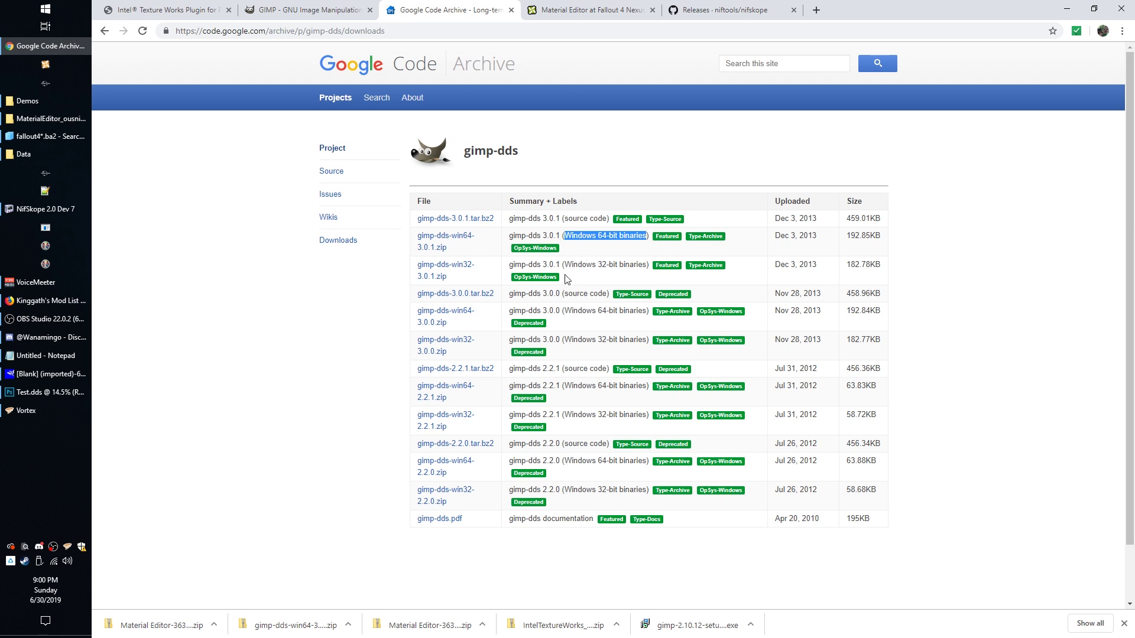
pyautogui.moveTo(564, 264); pyautogui.dragTo(645, 261)
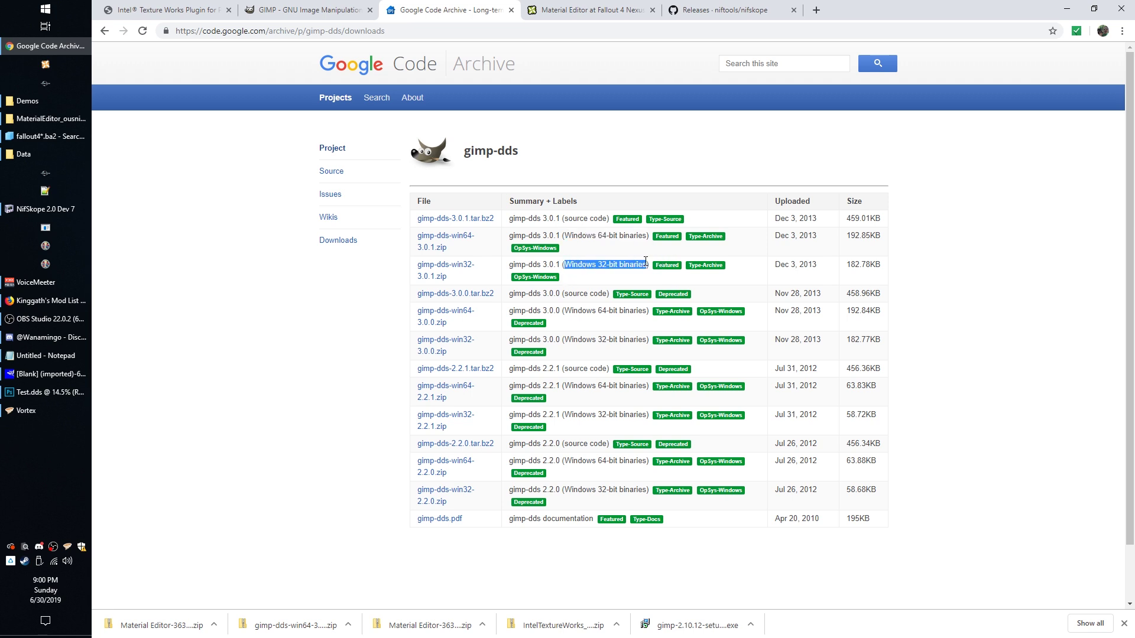
pyautogui.click(650, 268)
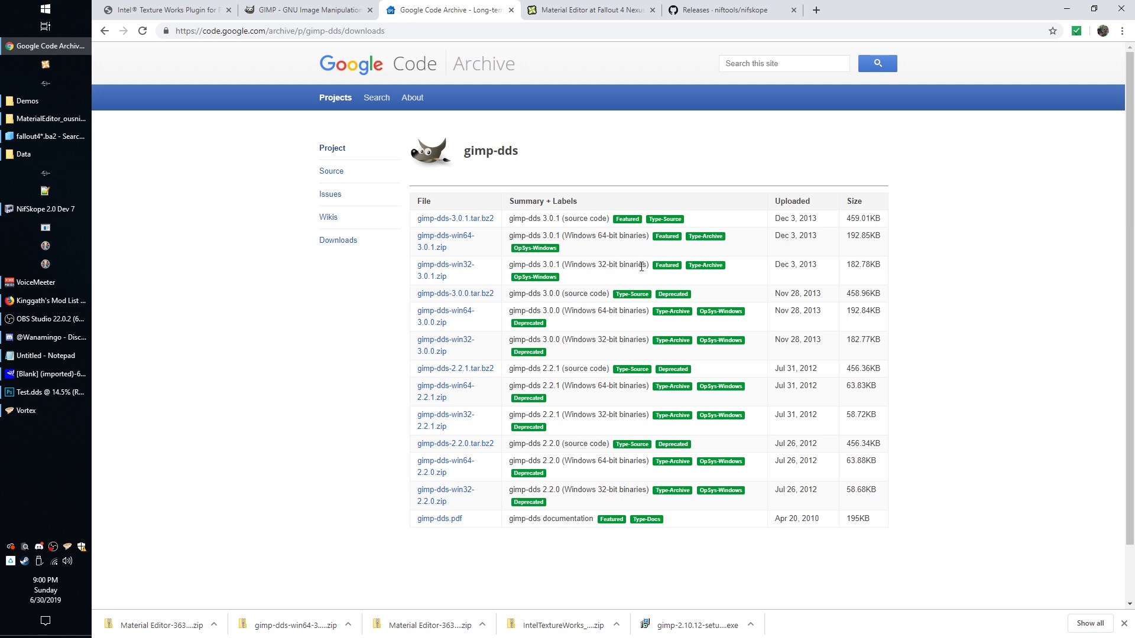
pyautogui.moveTo(648, 264); pyautogui.dragTo(565, 261)
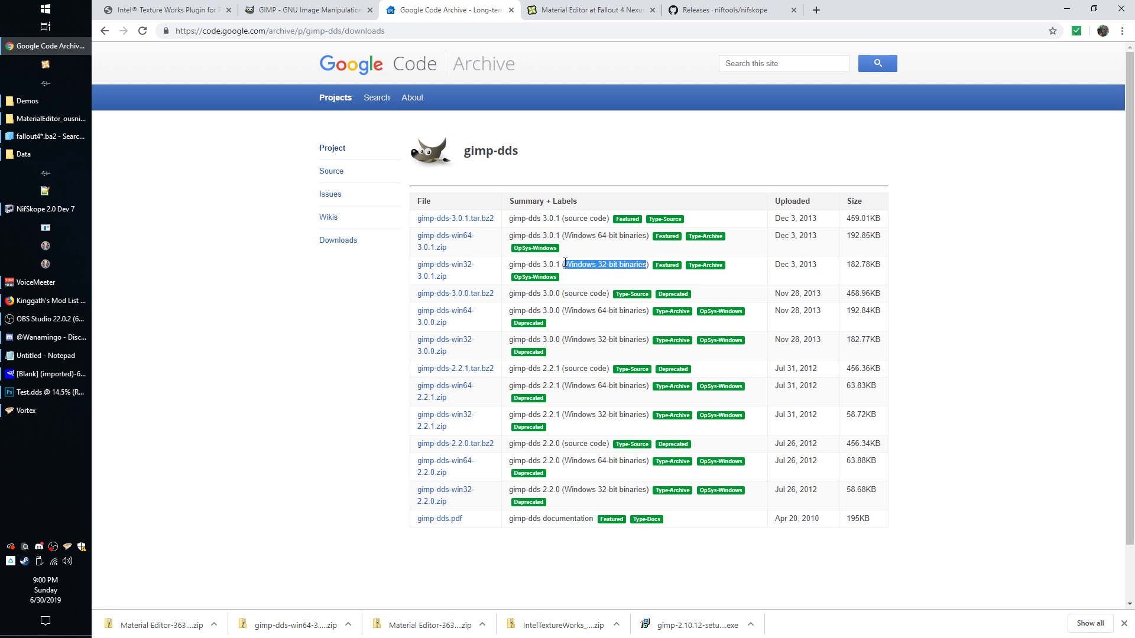
pyautogui.click(565, 263)
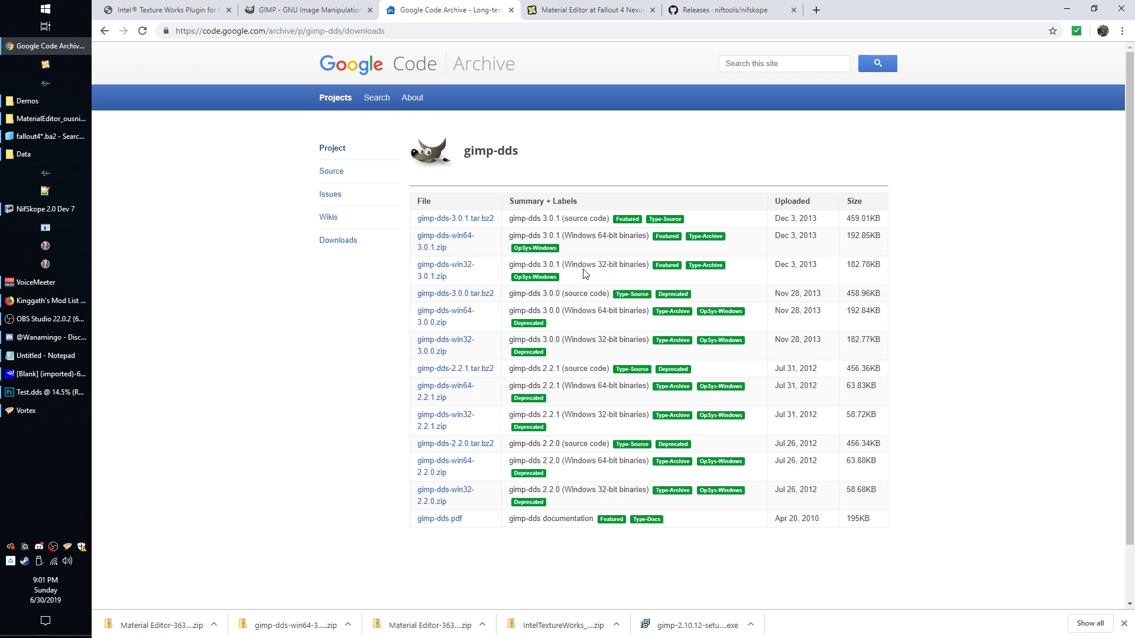
pyautogui.moveTo(591, 264); pyautogui.dragTo(597, 260)
pyautogui.click(287, 9)
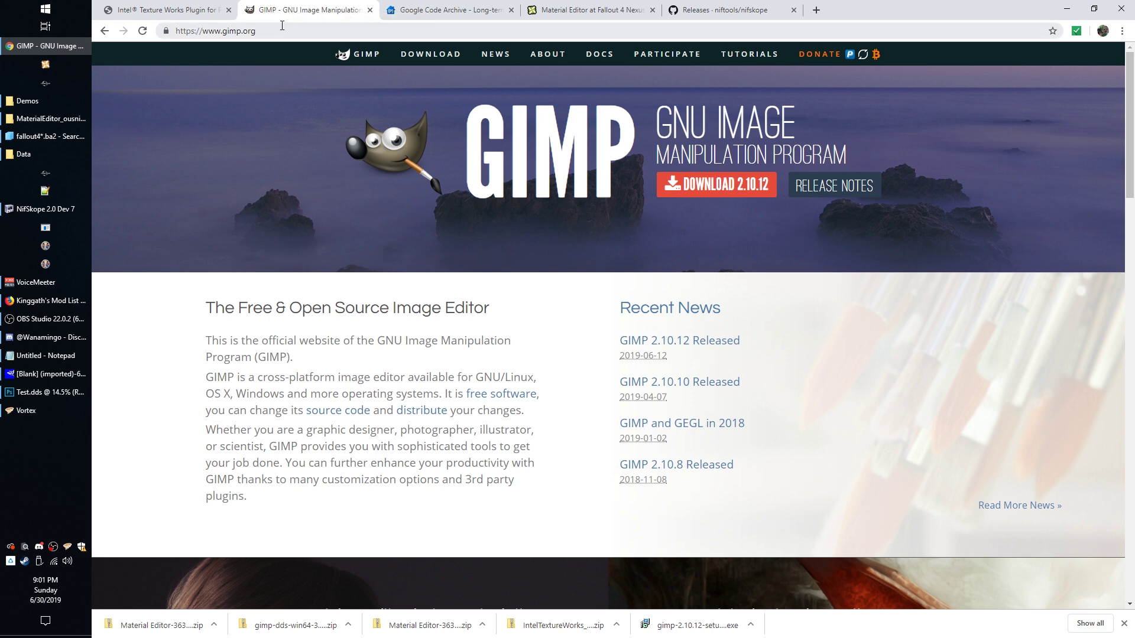
# Show the Intel Texture Works Plugin page, switch to Photoshop, and open the Save As dialog for Test.dds
pyautogui.click(204, 16)
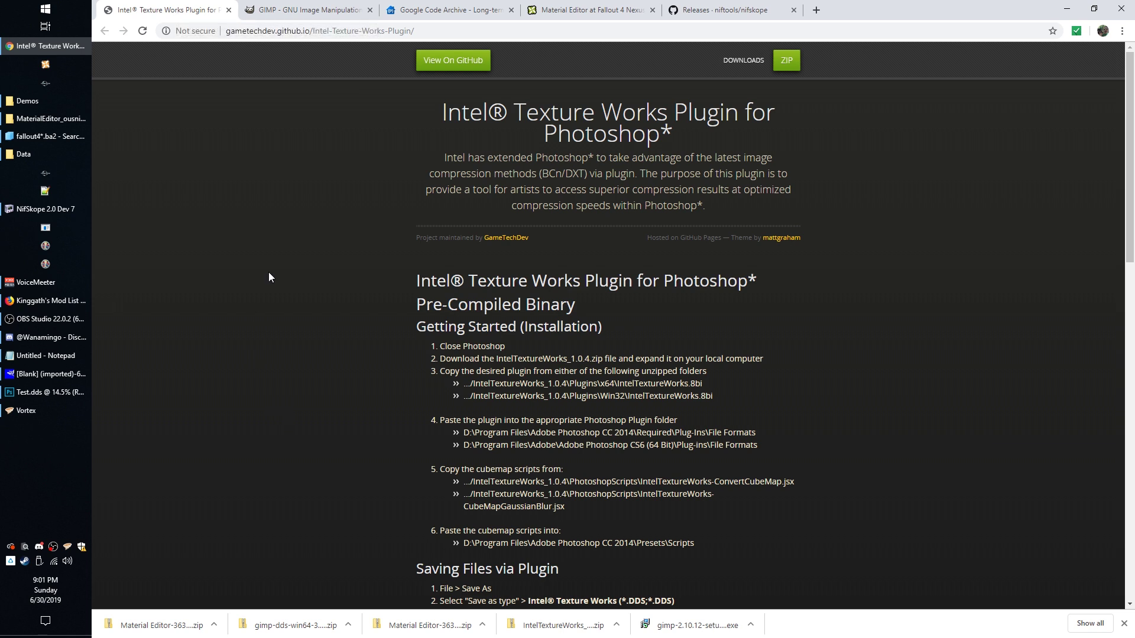
pyautogui.click(81, 394)
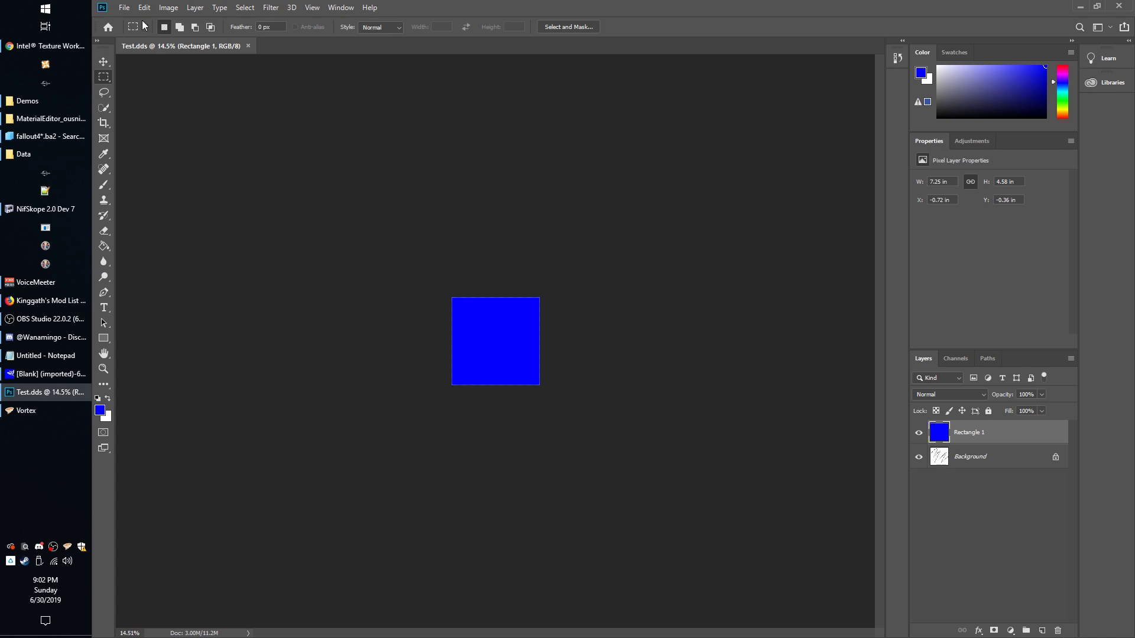
pyautogui.click(125, 7)
pyautogui.click(125, 7)
pyautogui.click(125, 7)
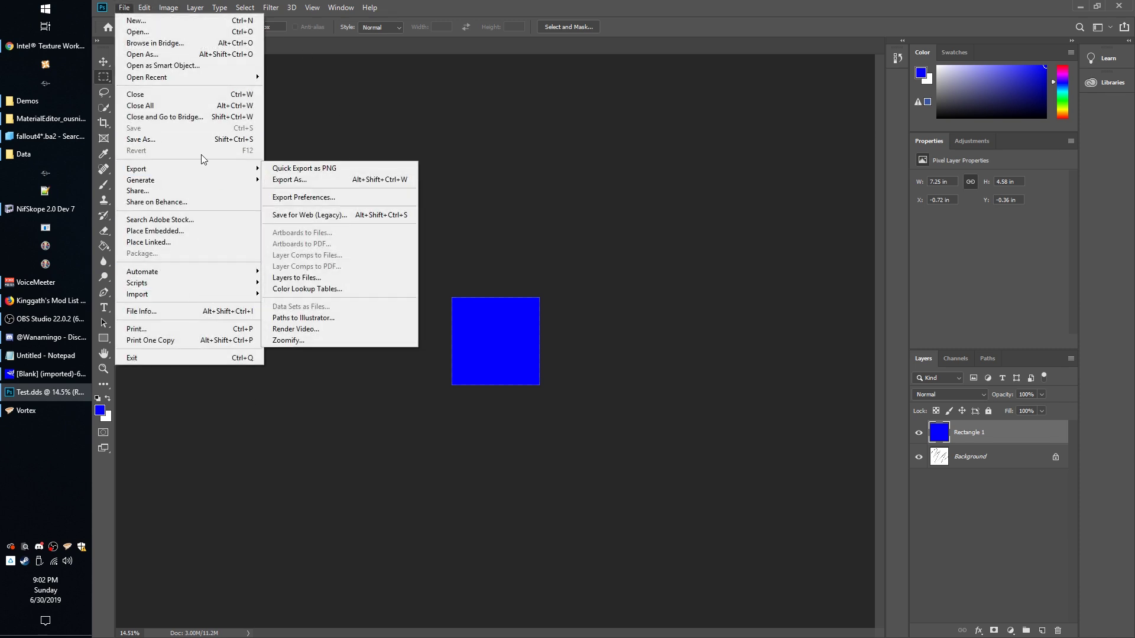
pyautogui.click(194, 141)
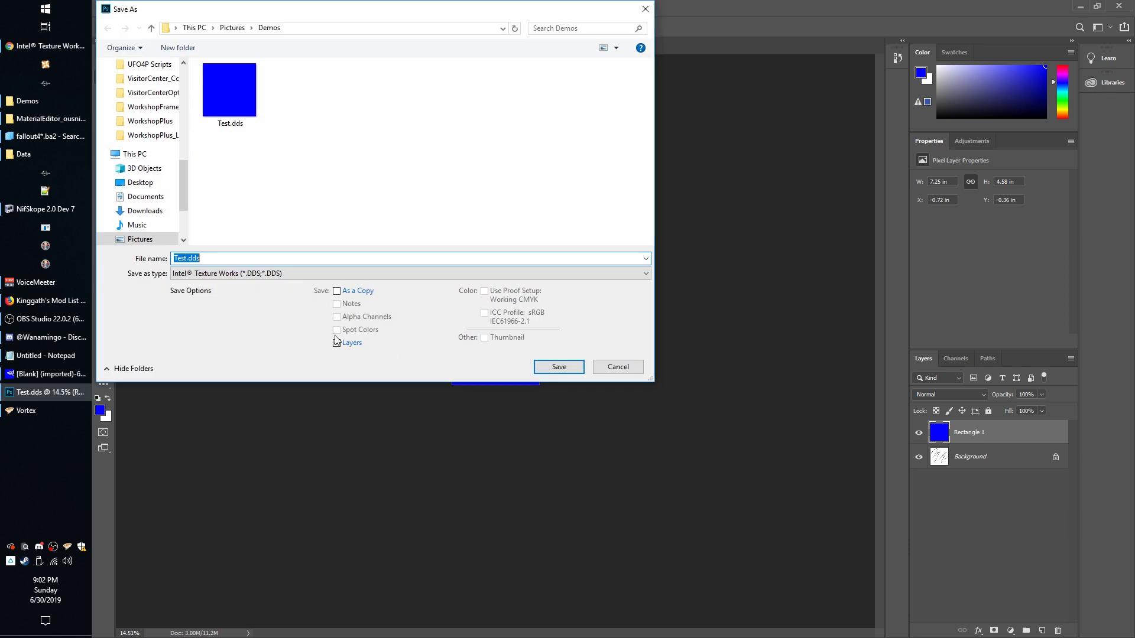
# Save Test.dds in the Intel Texture Works (*.DDS) format and move the plugin's options window clear of the image
pyautogui.click(235, 275)
pyautogui.click(234, 275)
pyautogui.click(228, 276)
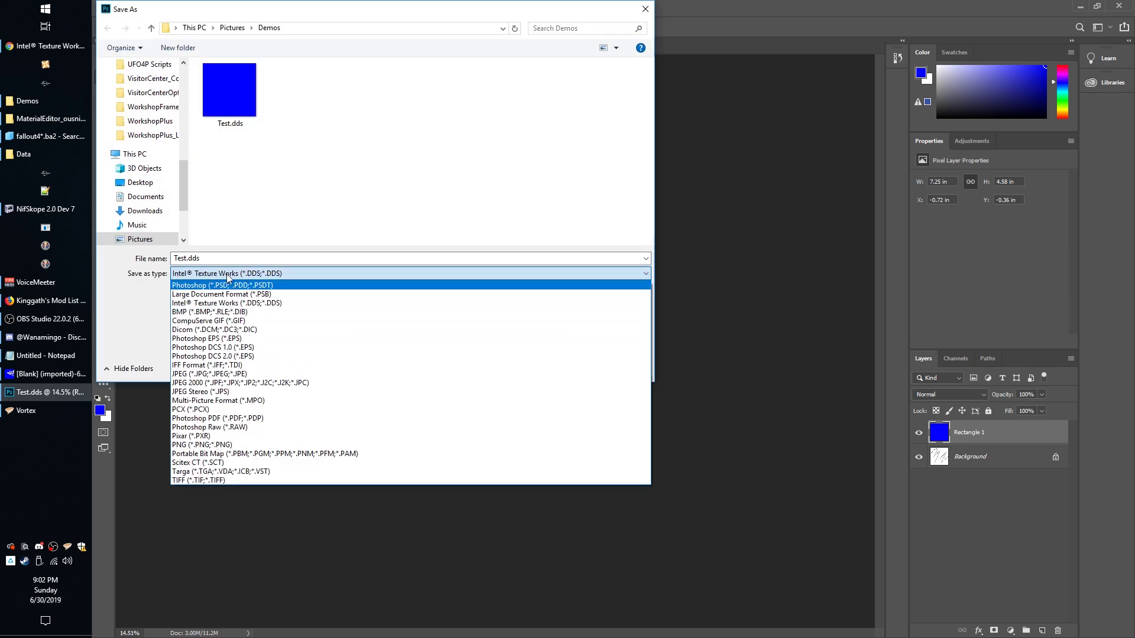
pyautogui.click(232, 275)
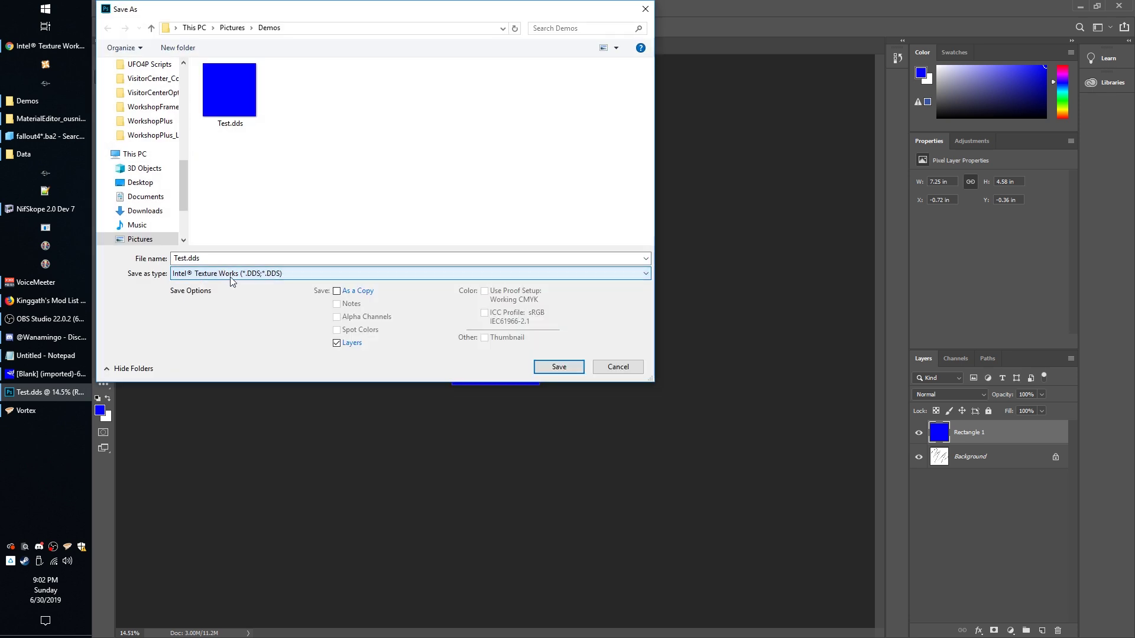
pyautogui.doubleClick(191, 254)
pyautogui.click(556, 370)
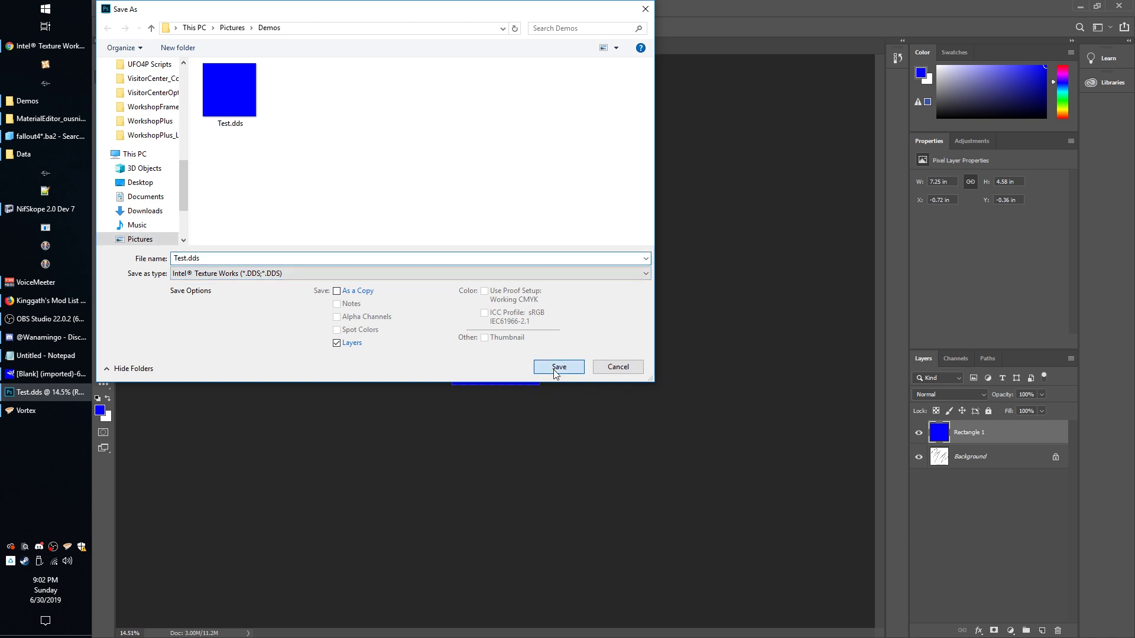
pyautogui.click(637, 327)
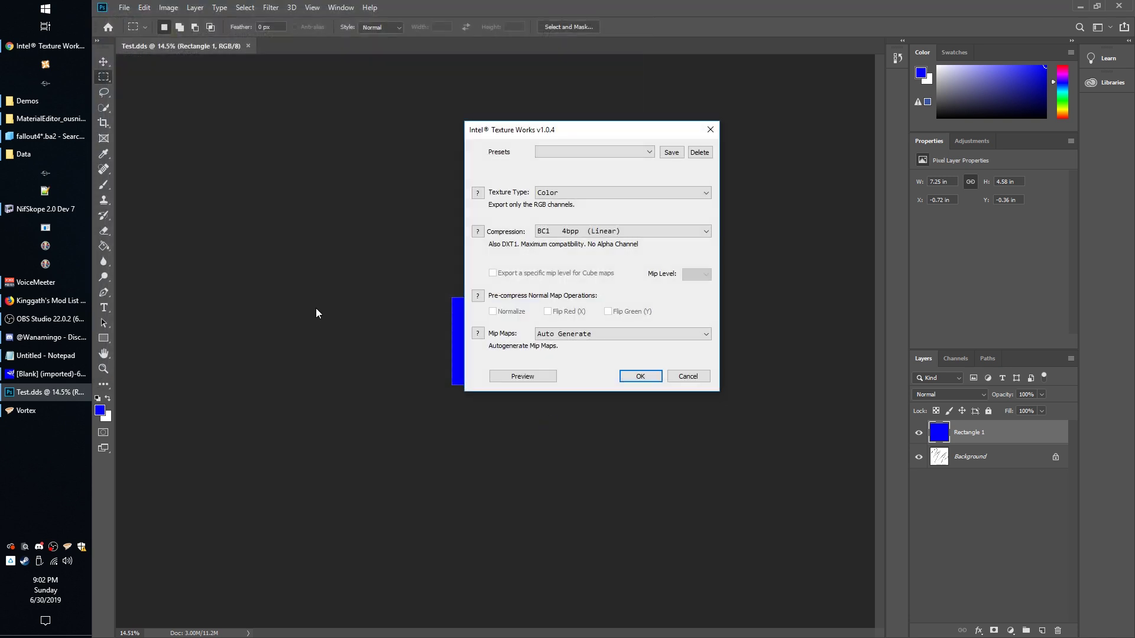
pyautogui.moveTo(532, 129); pyautogui.dragTo(324, 105)
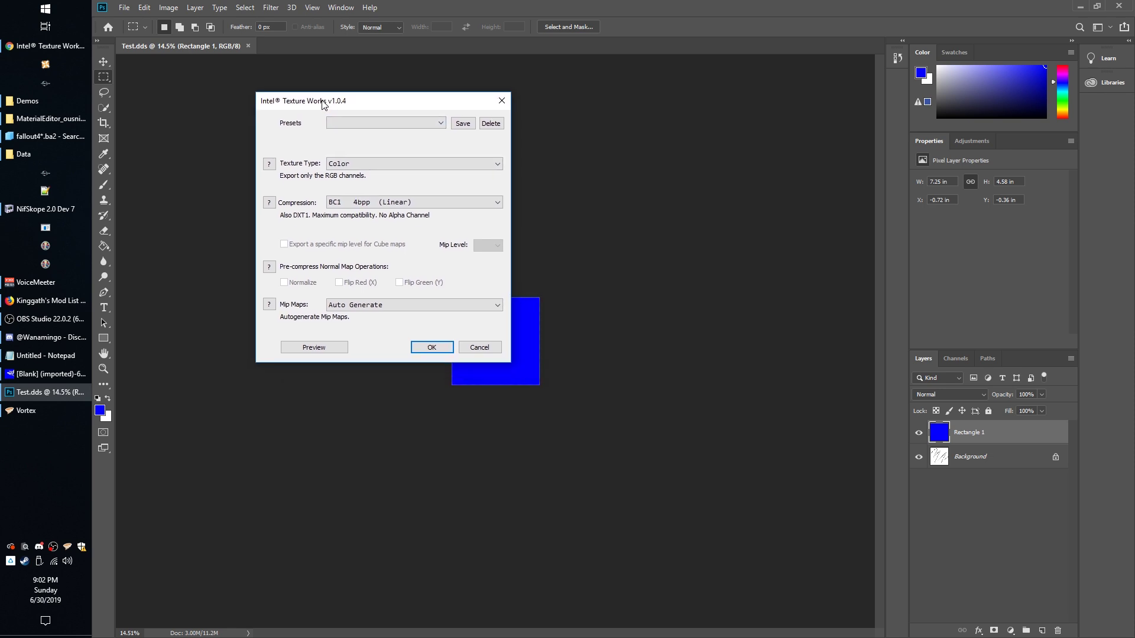
# Apply the "Diffuse - No Alpha - High Quality" preset with BC7 8bpp Fine (Linear, DX11+) compression and review the mip map options
pyautogui.click(351, 126)
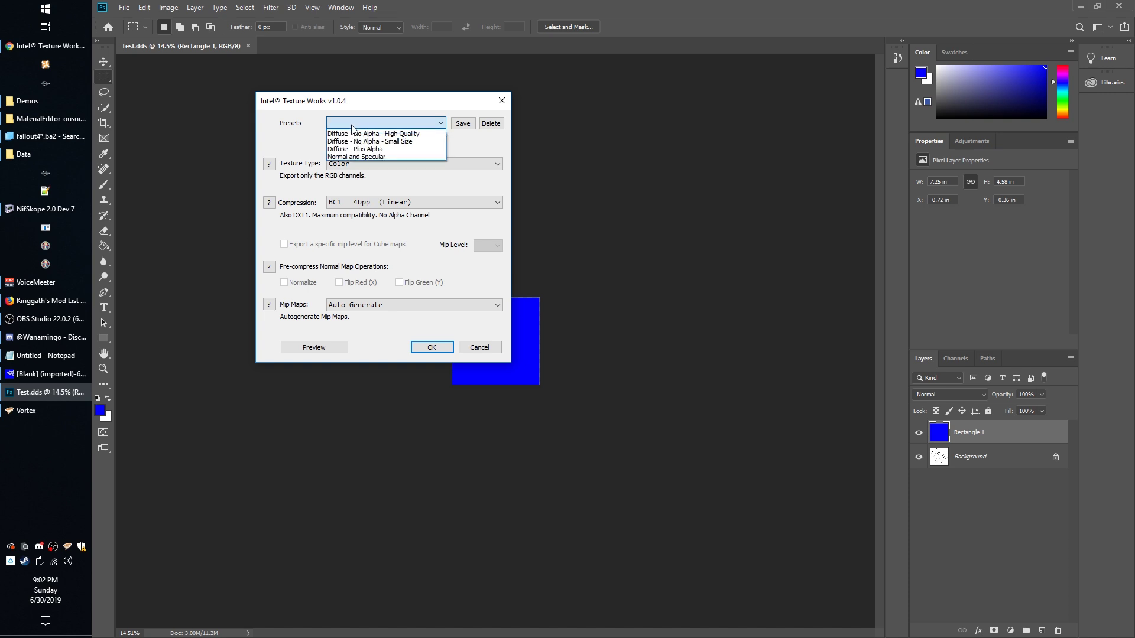
pyautogui.click(399, 135)
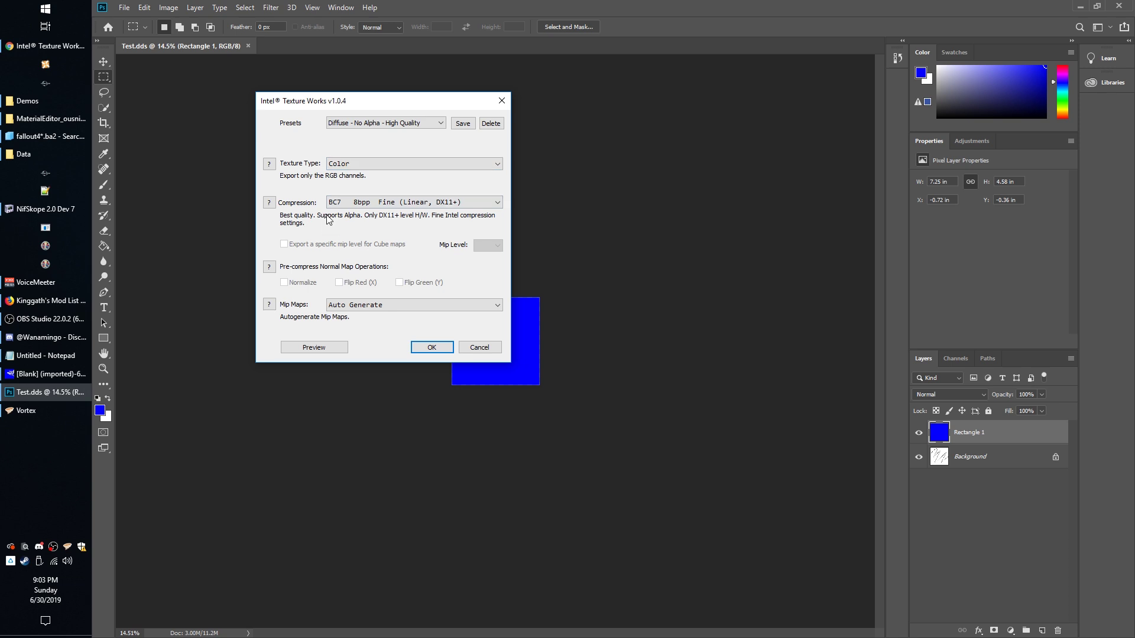
pyautogui.click(353, 203)
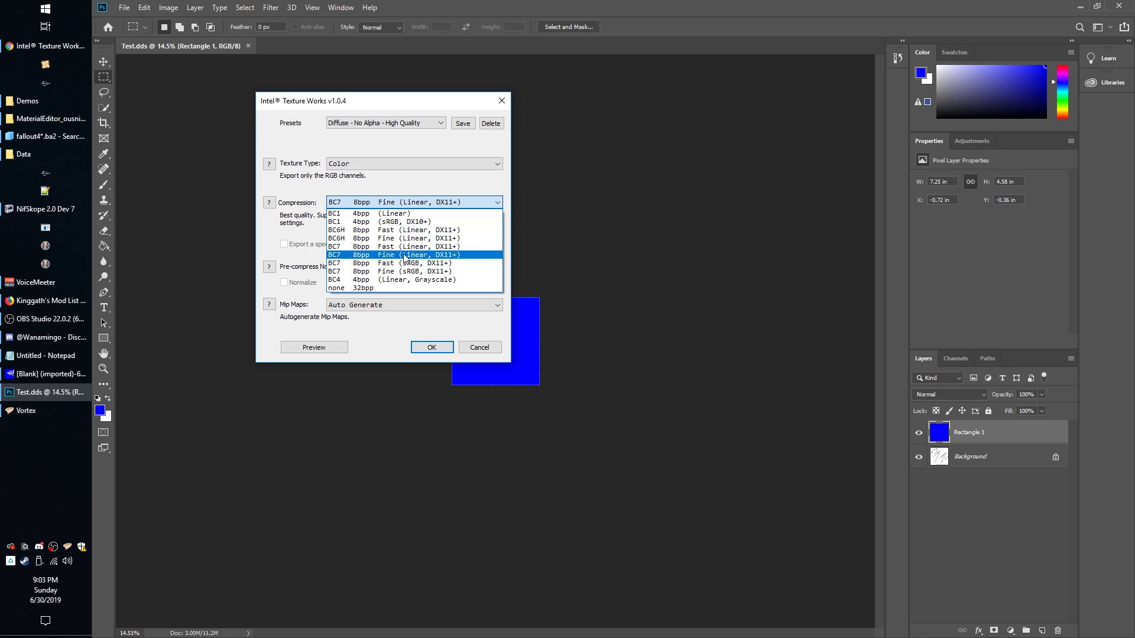
pyautogui.click(374, 255)
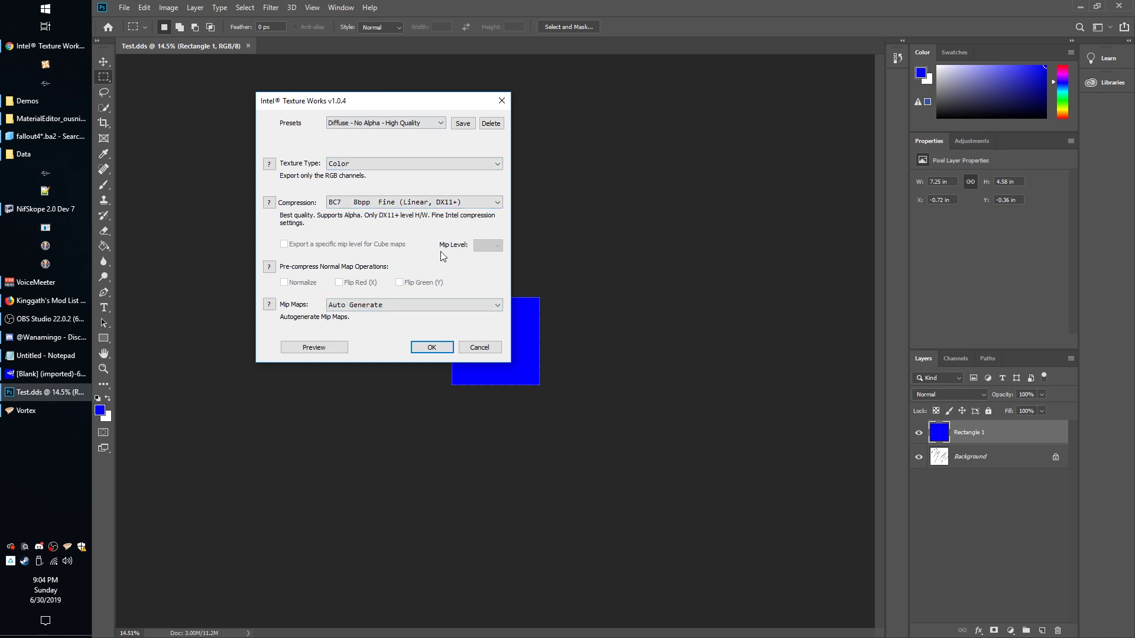
pyautogui.click(367, 306)
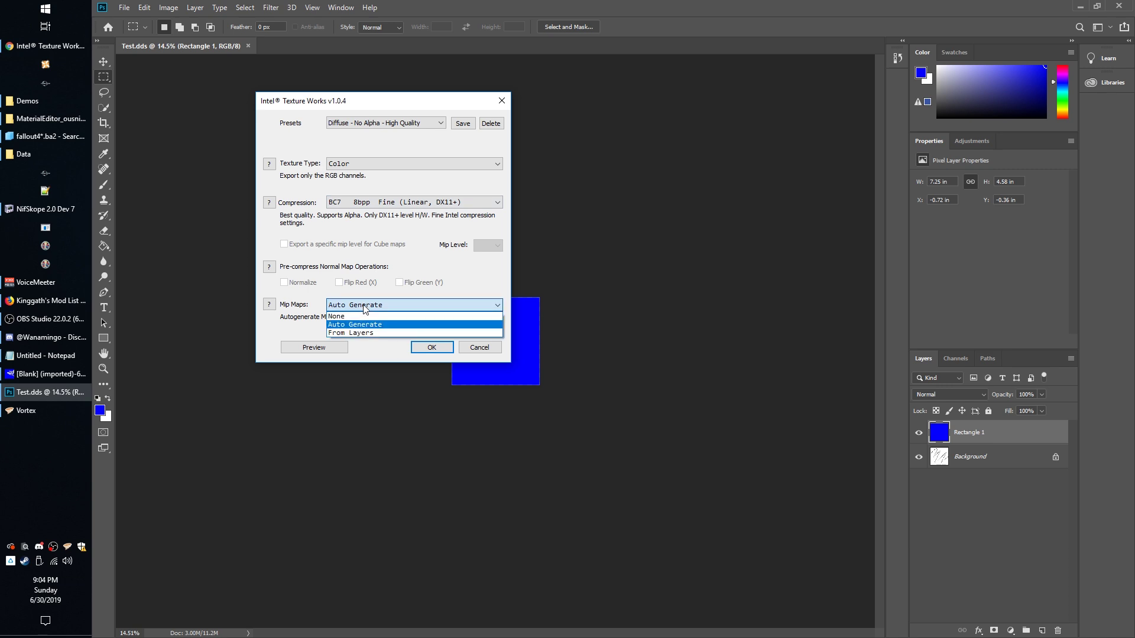
pyautogui.click(367, 306)
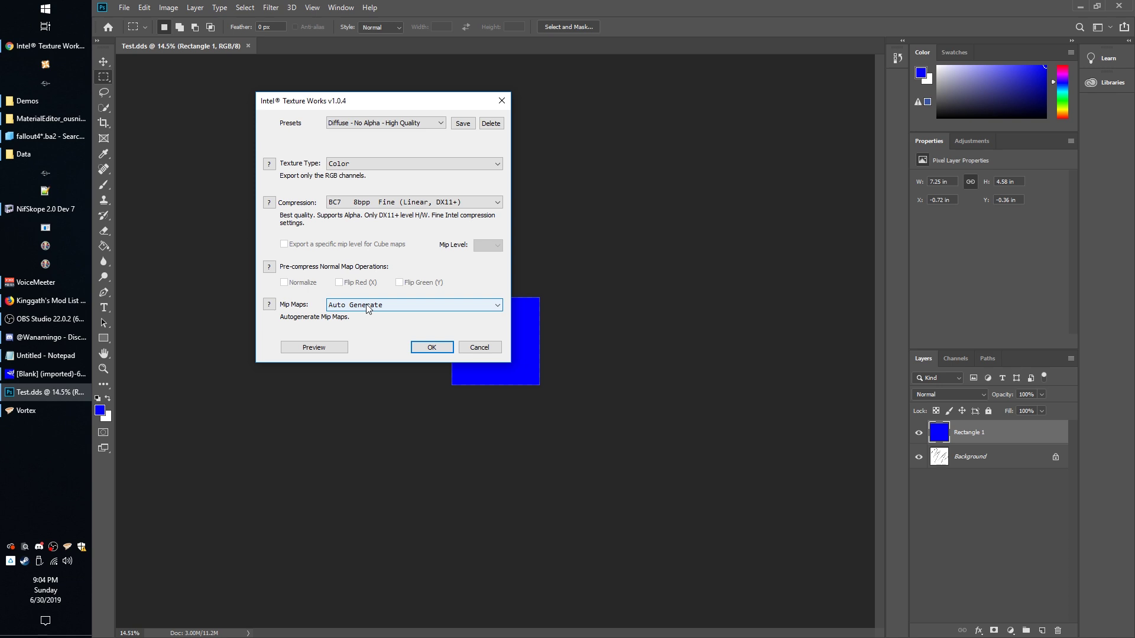
# Change the export preset to "Diffuse - No Alpha - Small Size" and after that to "Diffuse - Plus Alpha"
pyautogui.click(376, 128)
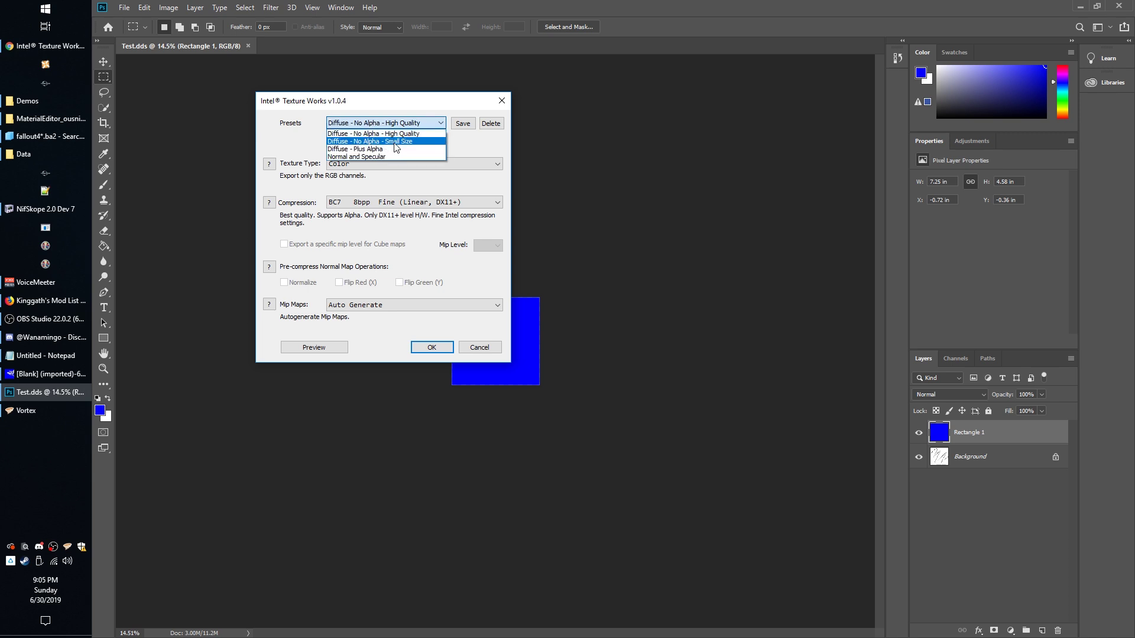
pyautogui.click(389, 143)
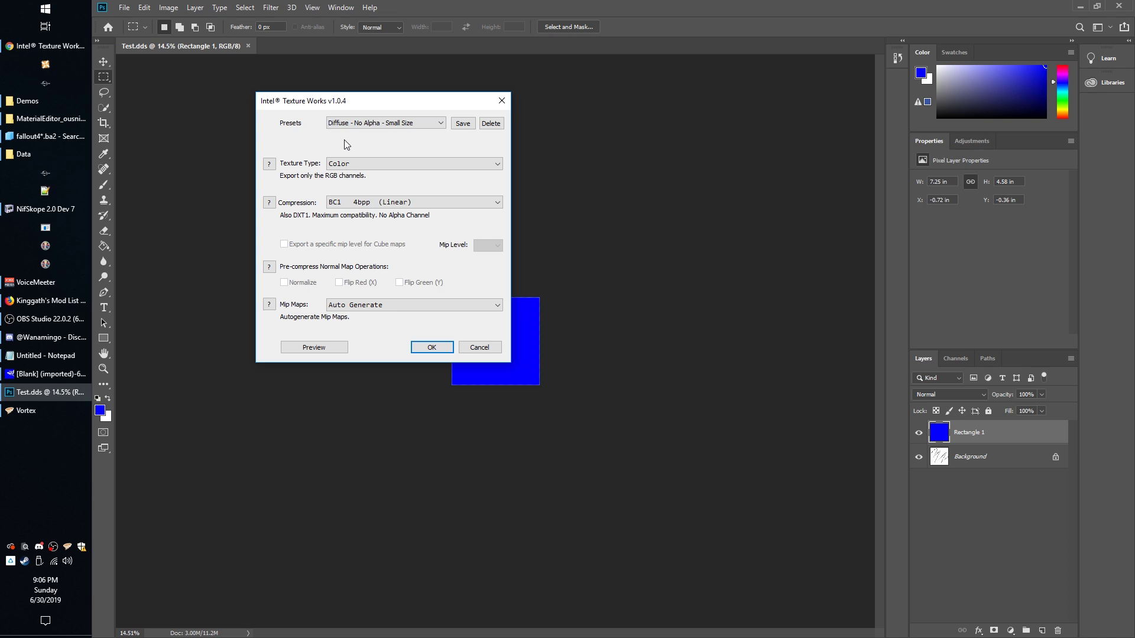
pyautogui.click(349, 124)
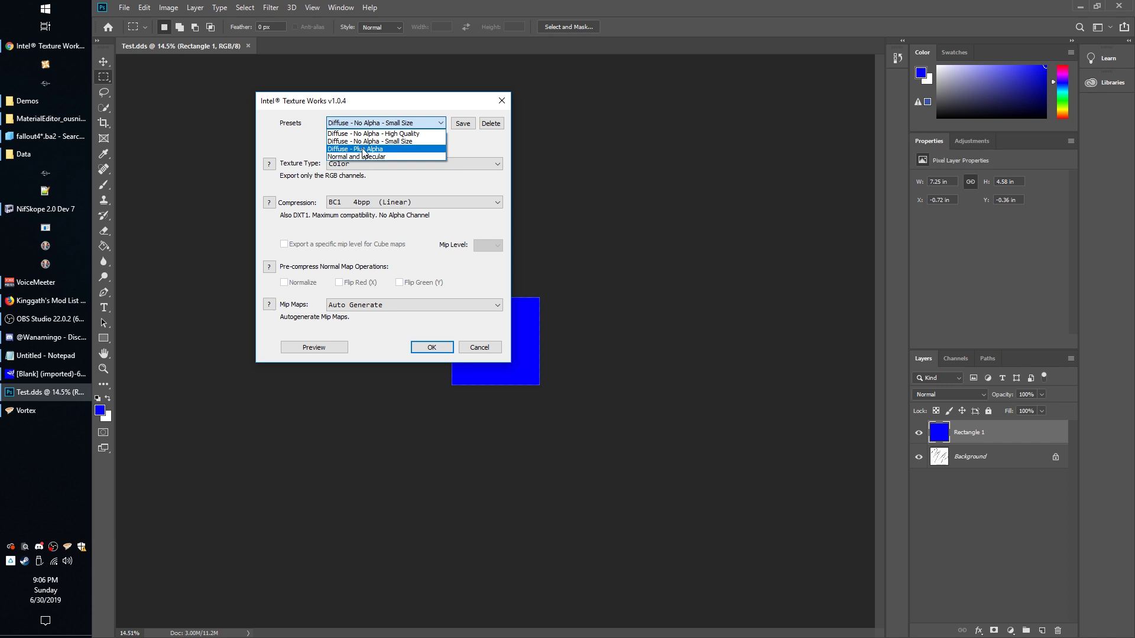
pyautogui.click(364, 149)
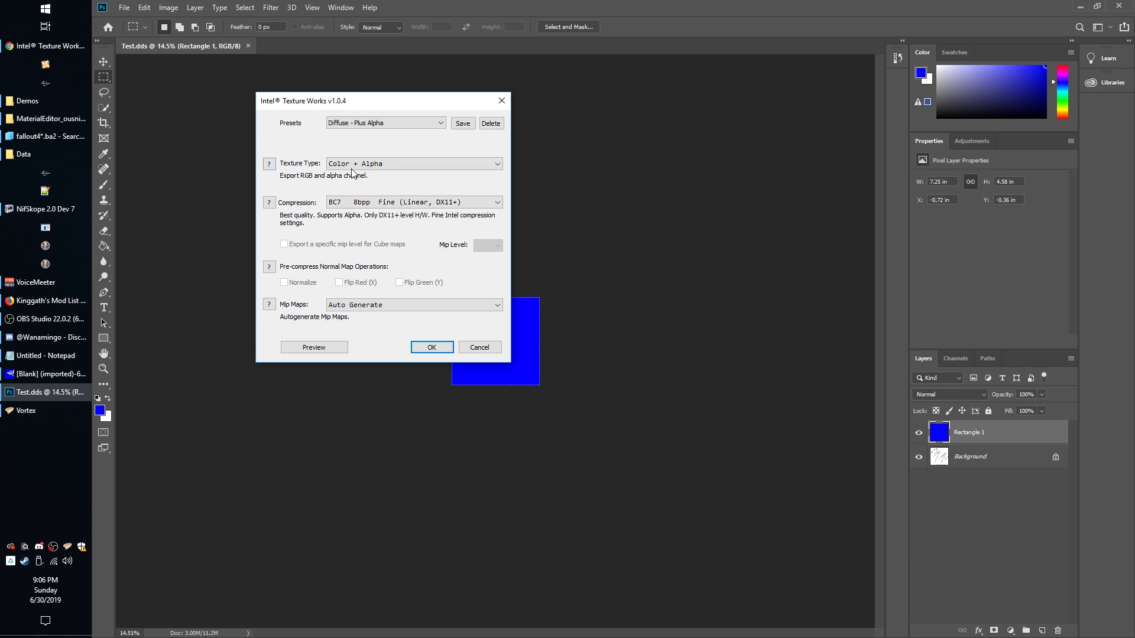
# Review the texture type and compression choices offered with the "Diffuse - Plus Alpha" preset
pyautogui.click(374, 167)
pyautogui.click(374, 167)
pyautogui.click(386, 203)
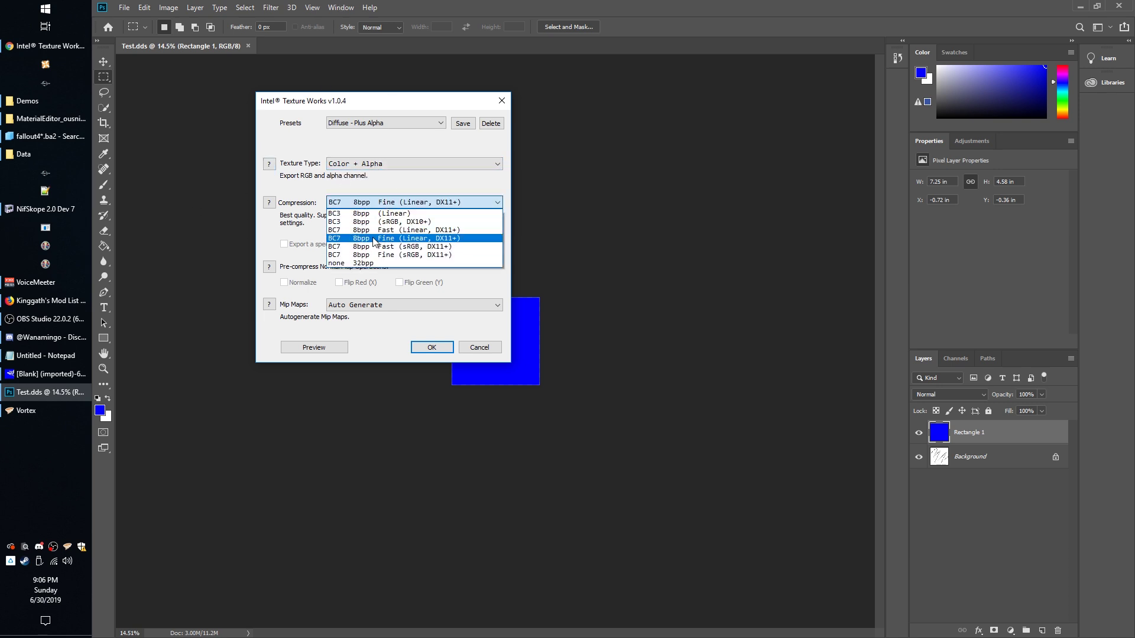
pyautogui.click(370, 202)
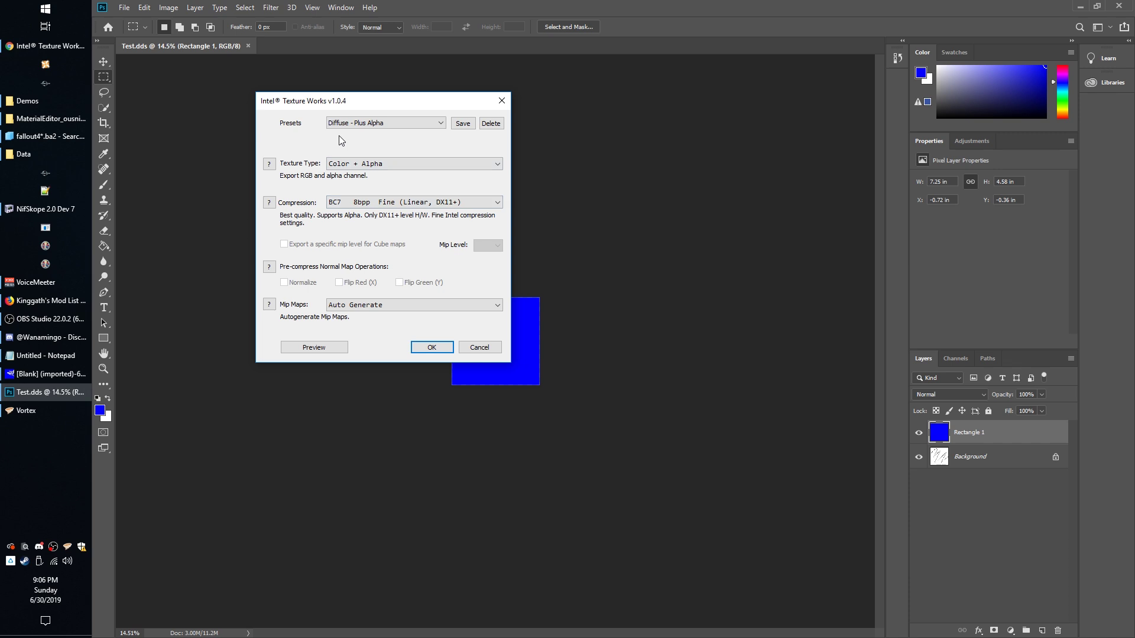
# Apply the "Normal and Specular" preset and review the available texture types, including the cube map choices, keeping Normal Map
pyautogui.click(375, 122)
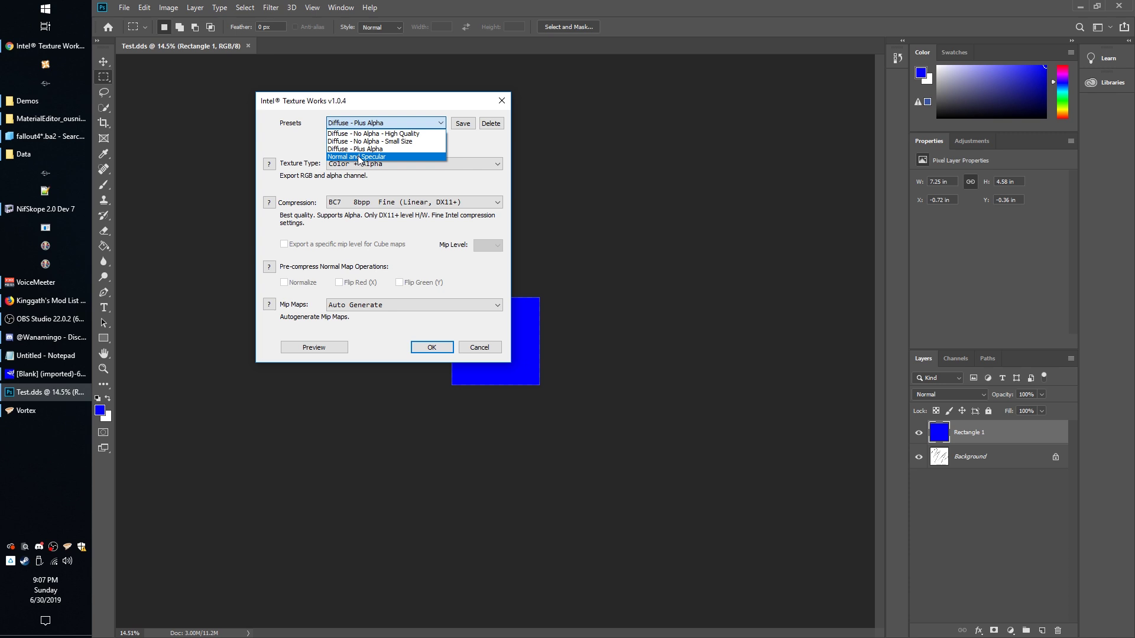
pyautogui.click(359, 157)
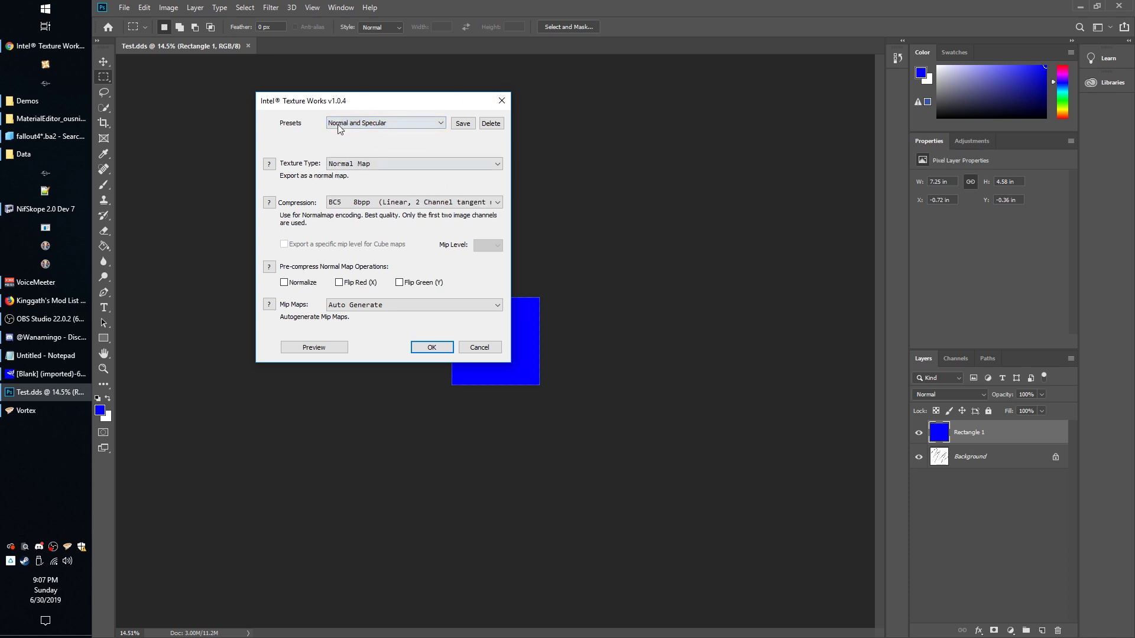
pyautogui.click(337, 164)
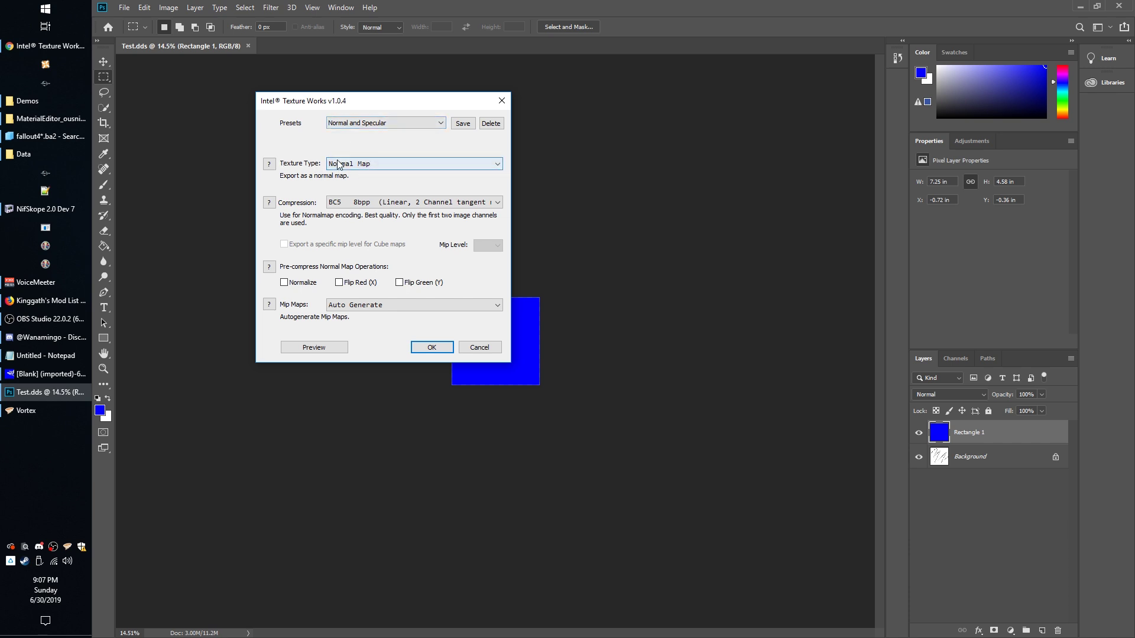
pyautogui.click(354, 206)
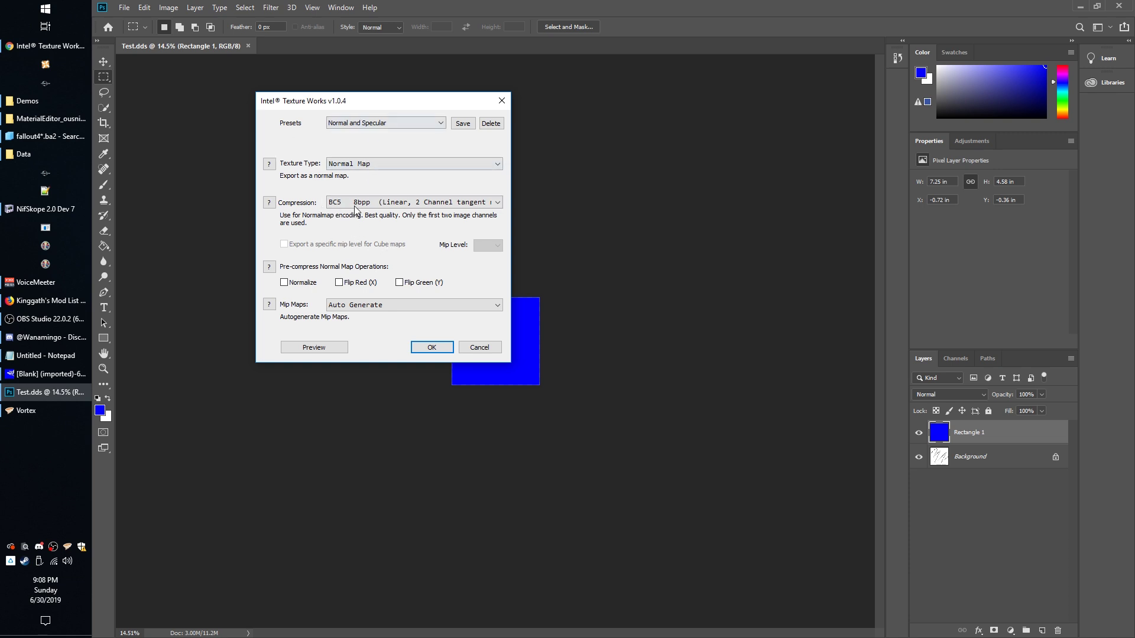
pyautogui.click(351, 167)
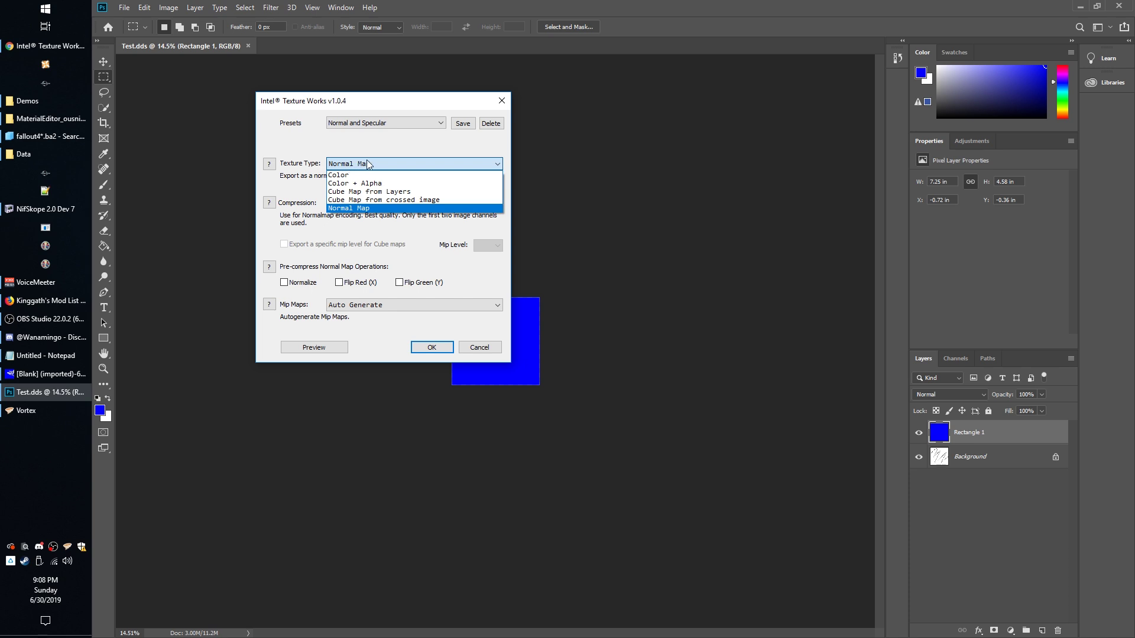
pyautogui.click(373, 163)
pyautogui.click(363, 169)
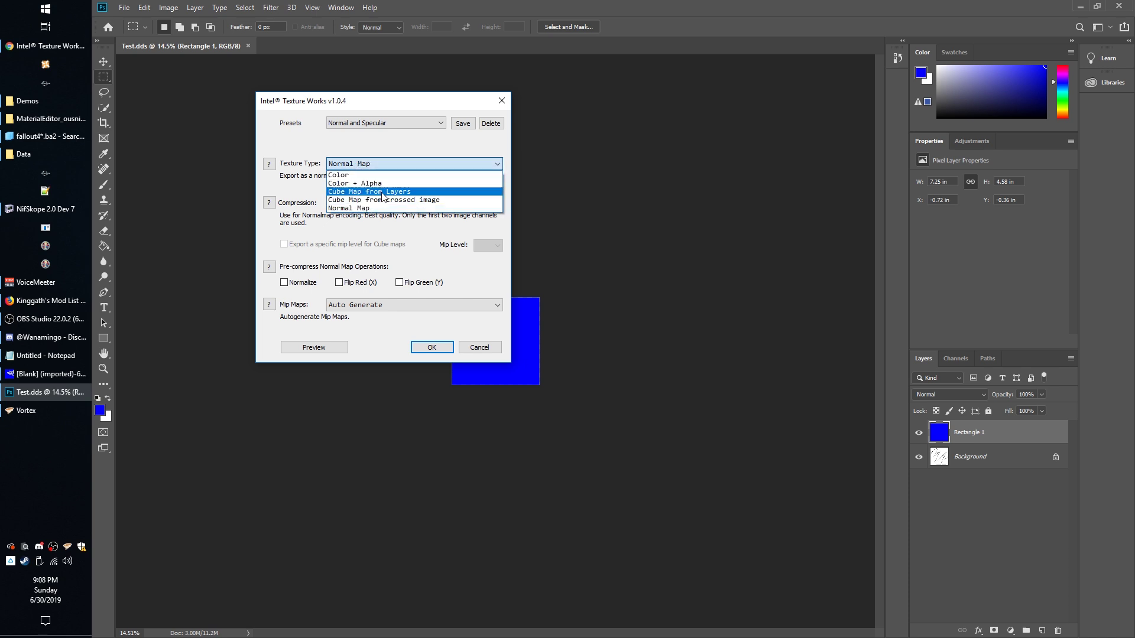
pyautogui.click(417, 177)
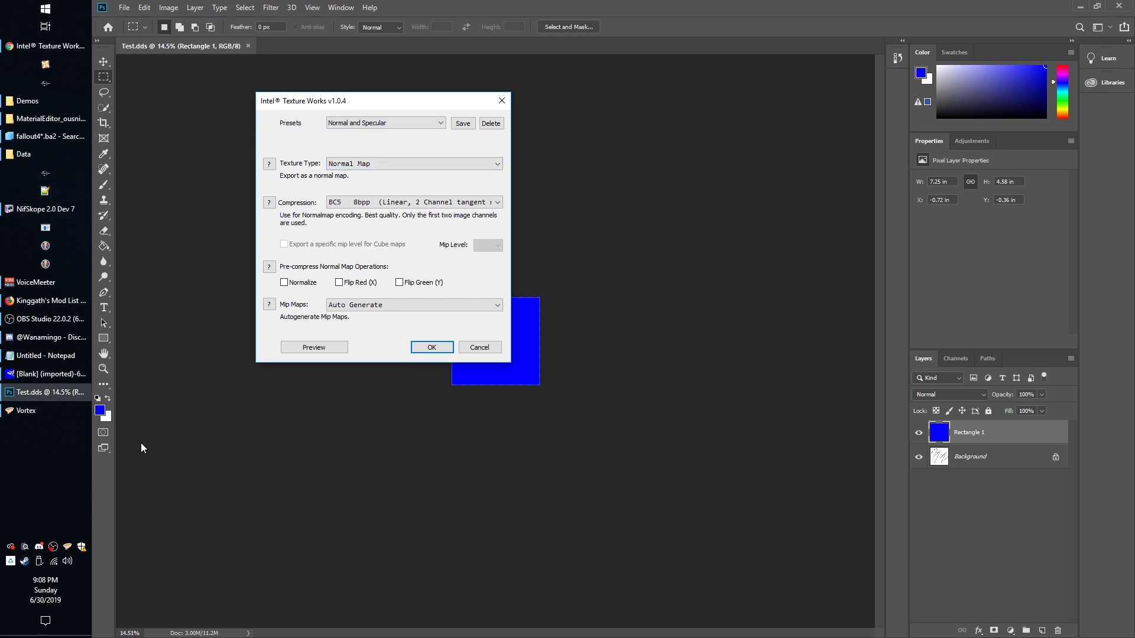
# Switch to the imported Blank image in GIMP and look through the available layer commands
pyautogui.click(62, 374)
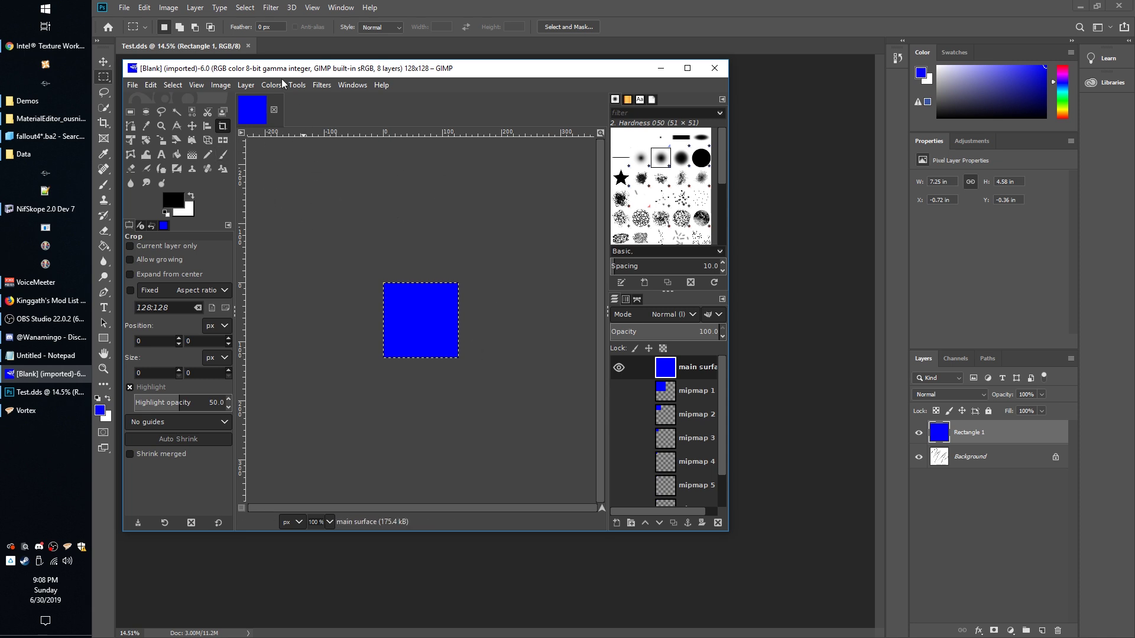
pyautogui.click(246, 85)
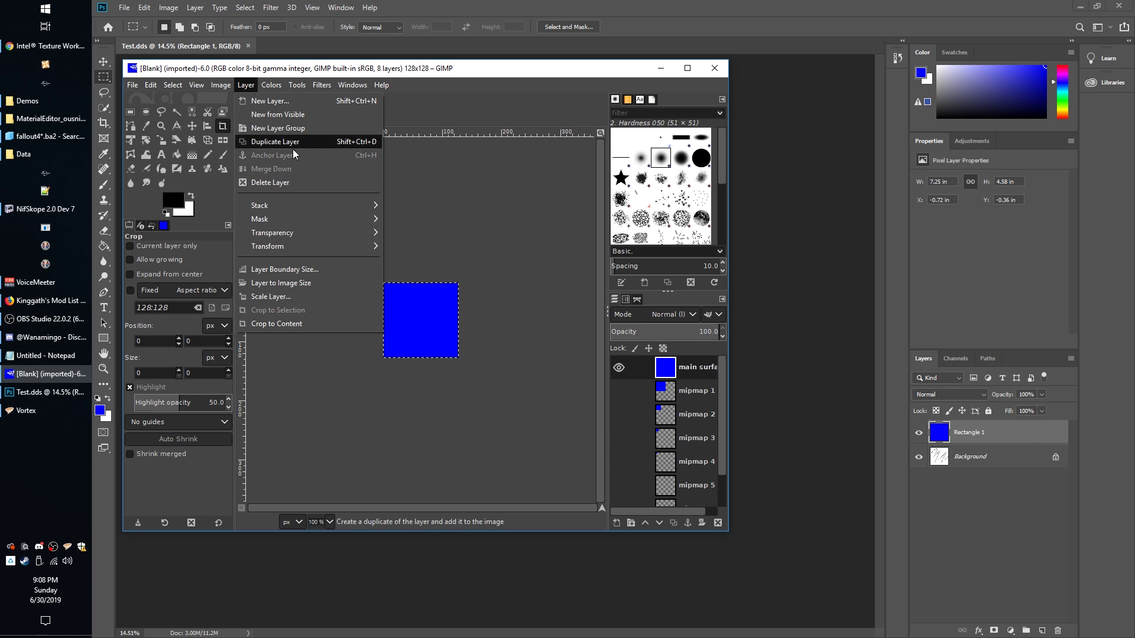
pyautogui.click(245, 88)
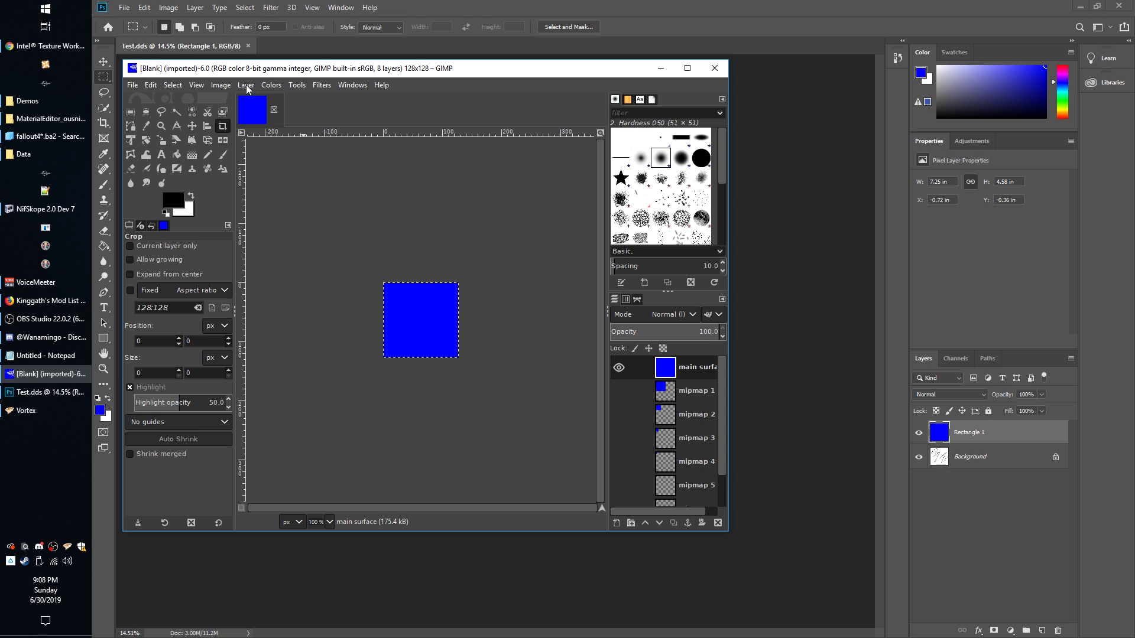
pyautogui.click(247, 87)
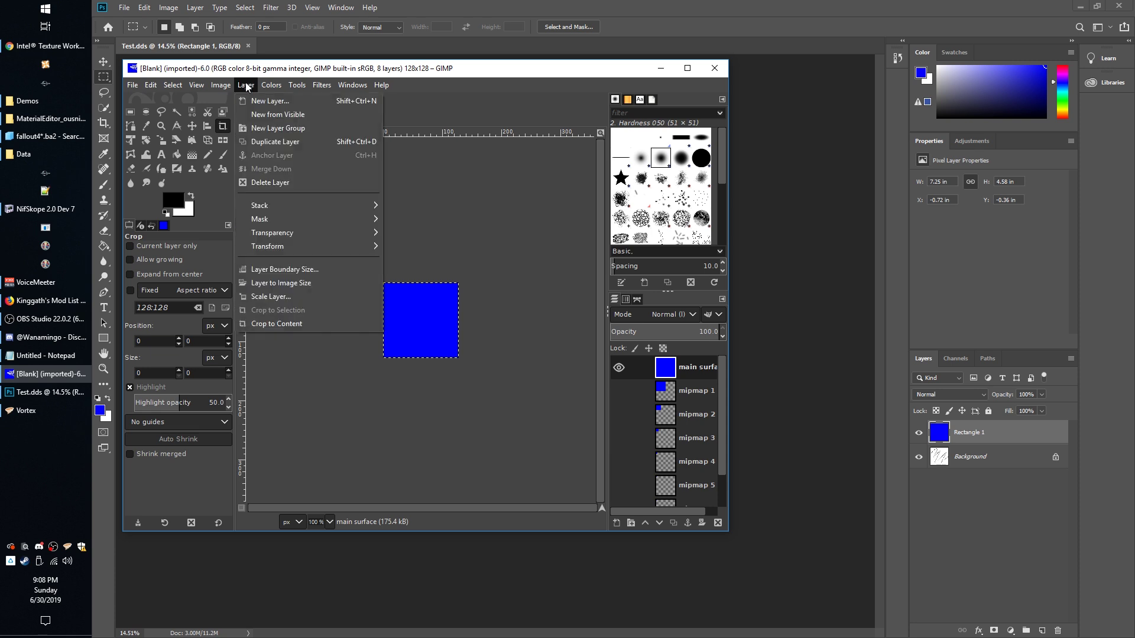
pyautogui.click(242, 88)
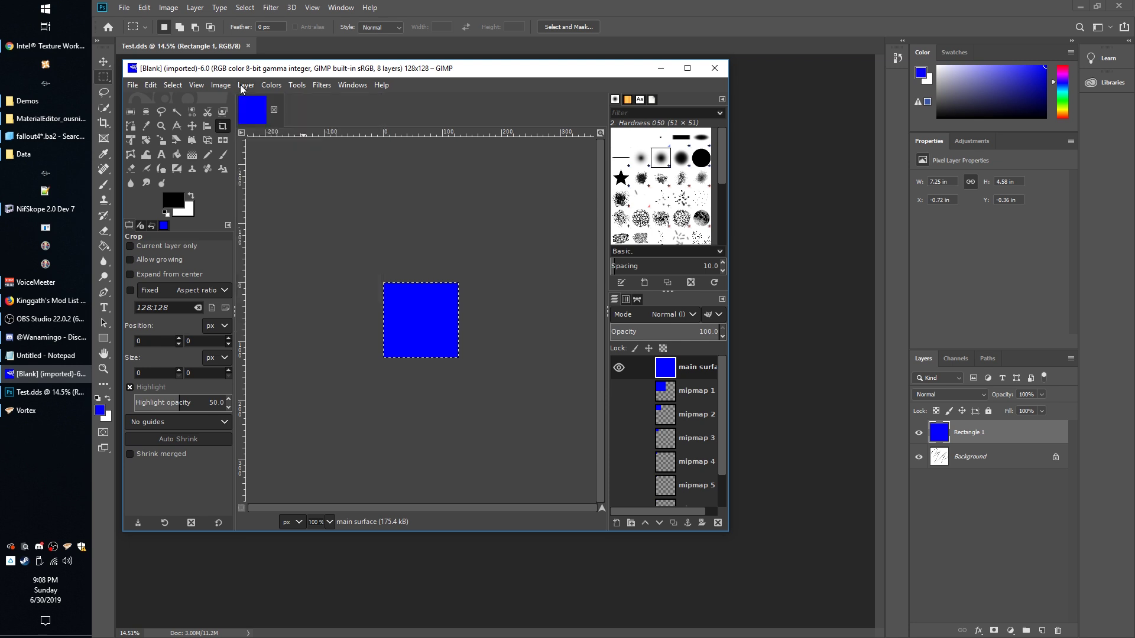
# Export the image as Test.dds into the Demos folder under Pictures, replacing the existing file
pyautogui.click(134, 87)
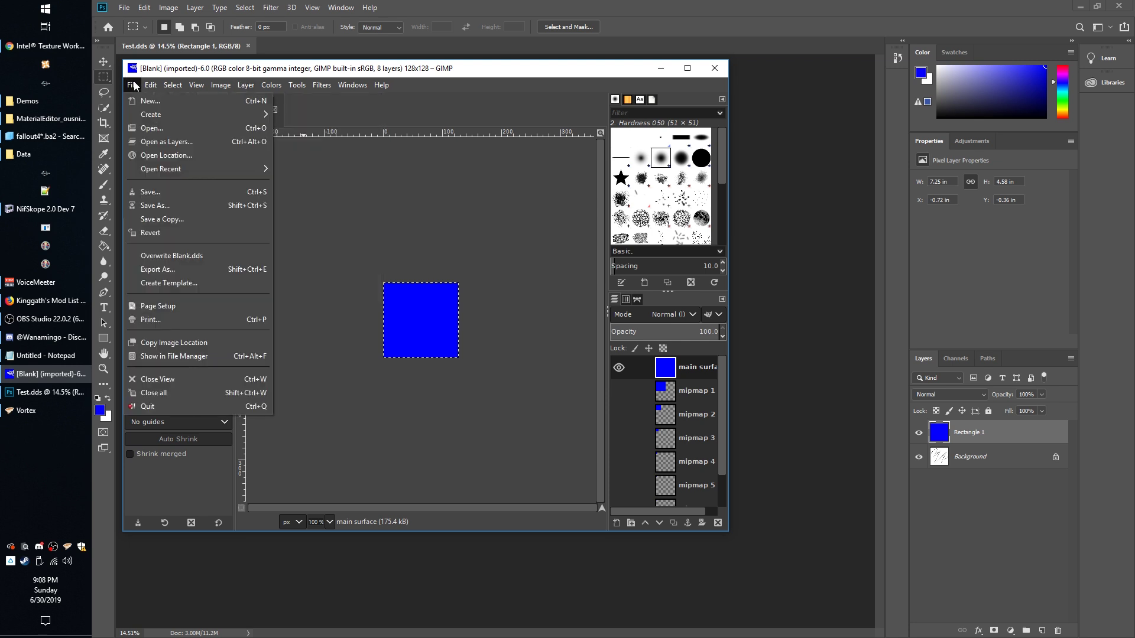
pyautogui.click(169, 269)
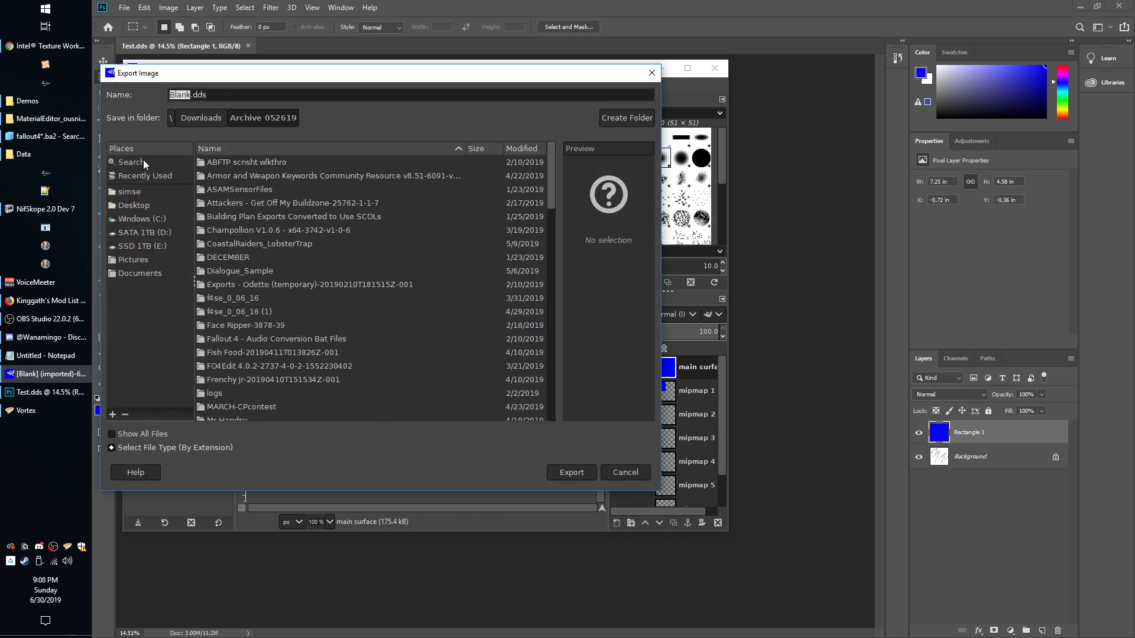
pyautogui.click(130, 261)
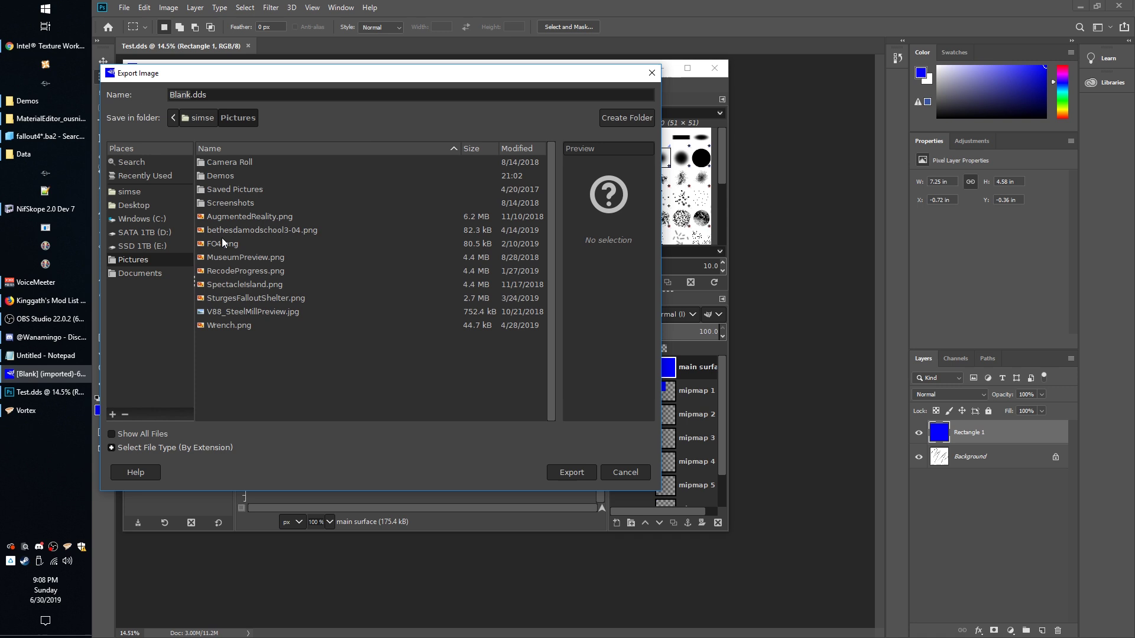
pyautogui.doubleClick(217, 177)
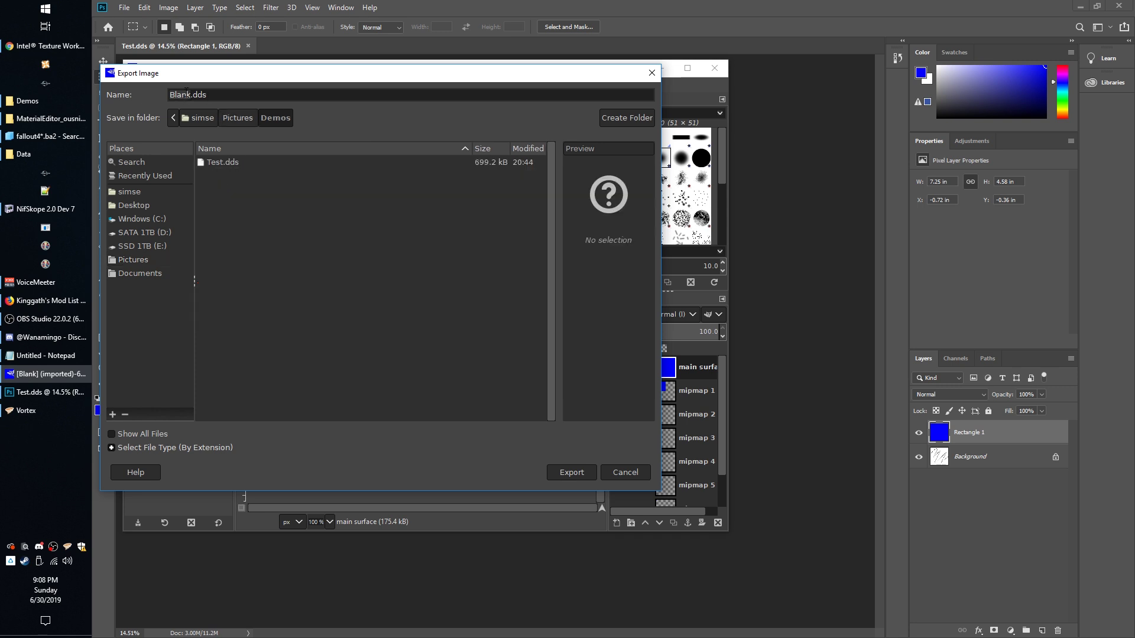
pyautogui.click(215, 162)
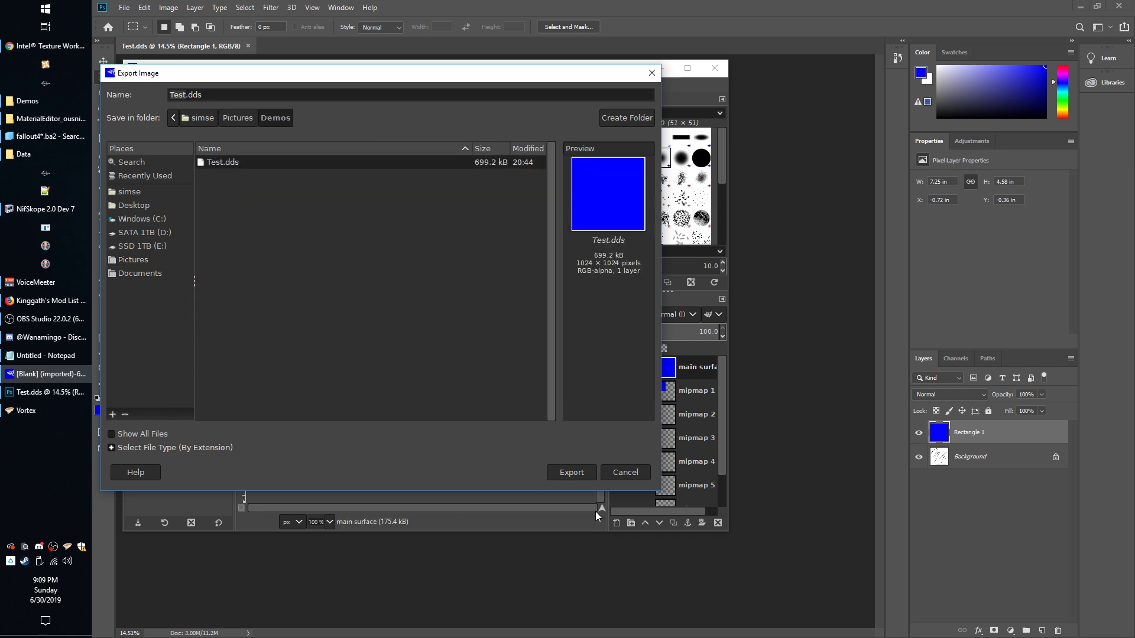
pyautogui.click(571, 473)
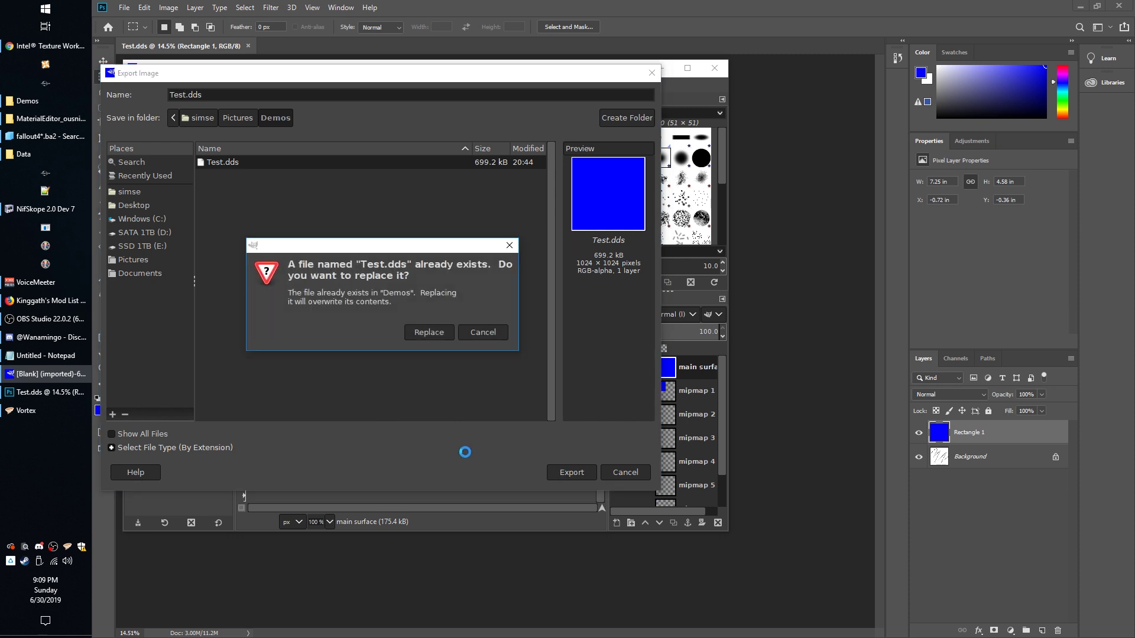
pyautogui.click(426, 333)
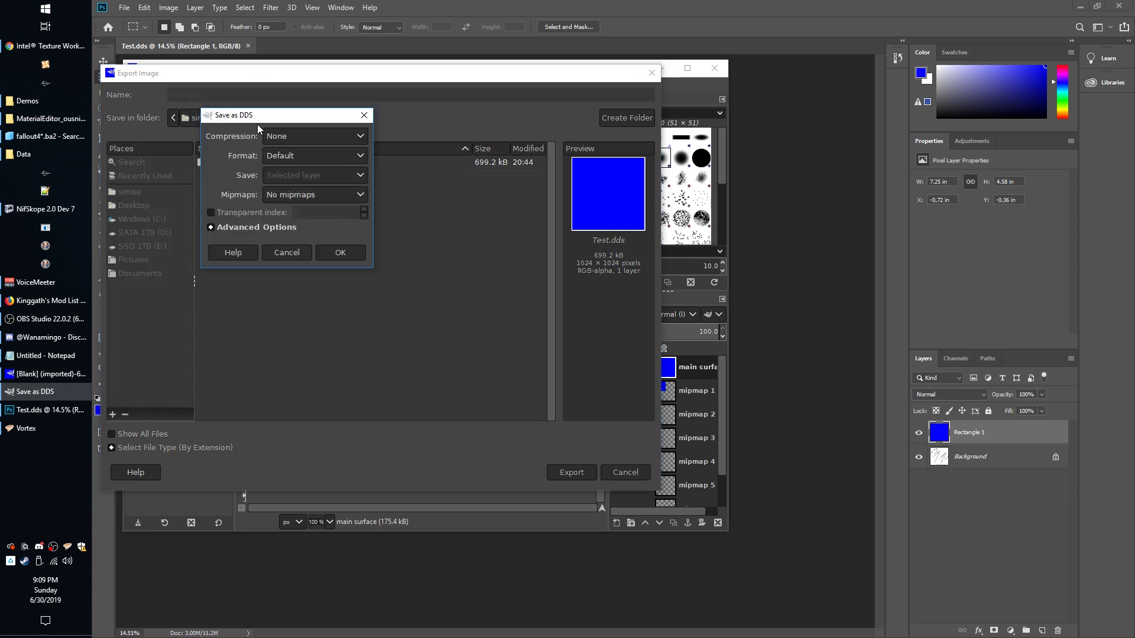
# Set the DDS export to BC1 / DXT1 compression with generated mipmaps, and enable the perceptual error metric in the advanced options
pyautogui.moveTo(270, 116); pyautogui.dragTo(249, 51)
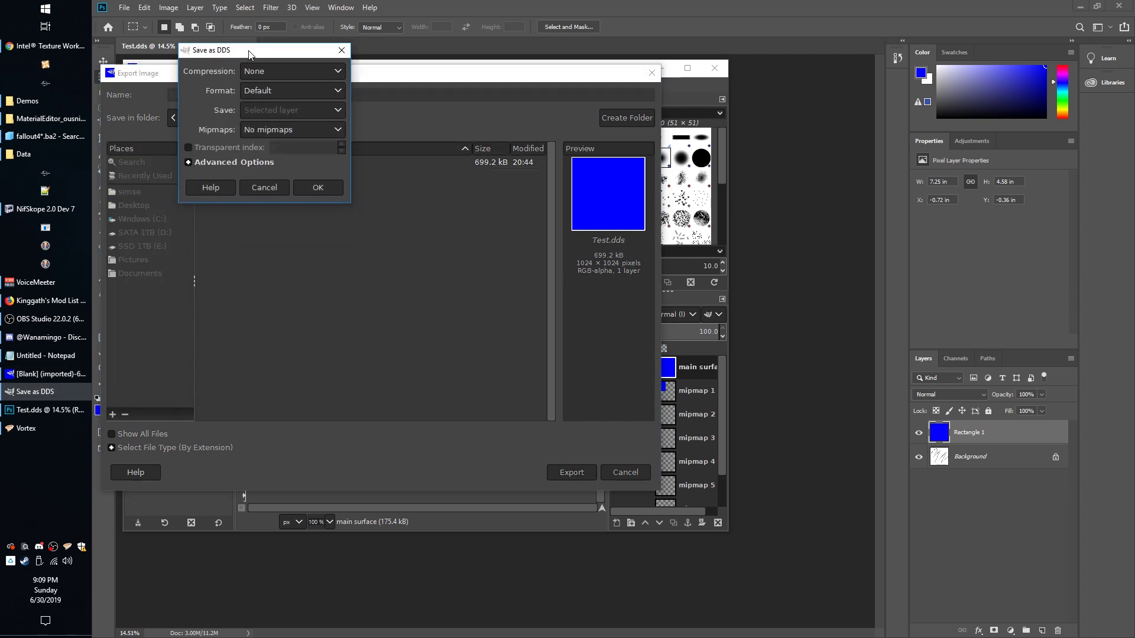
pyautogui.click(270, 73)
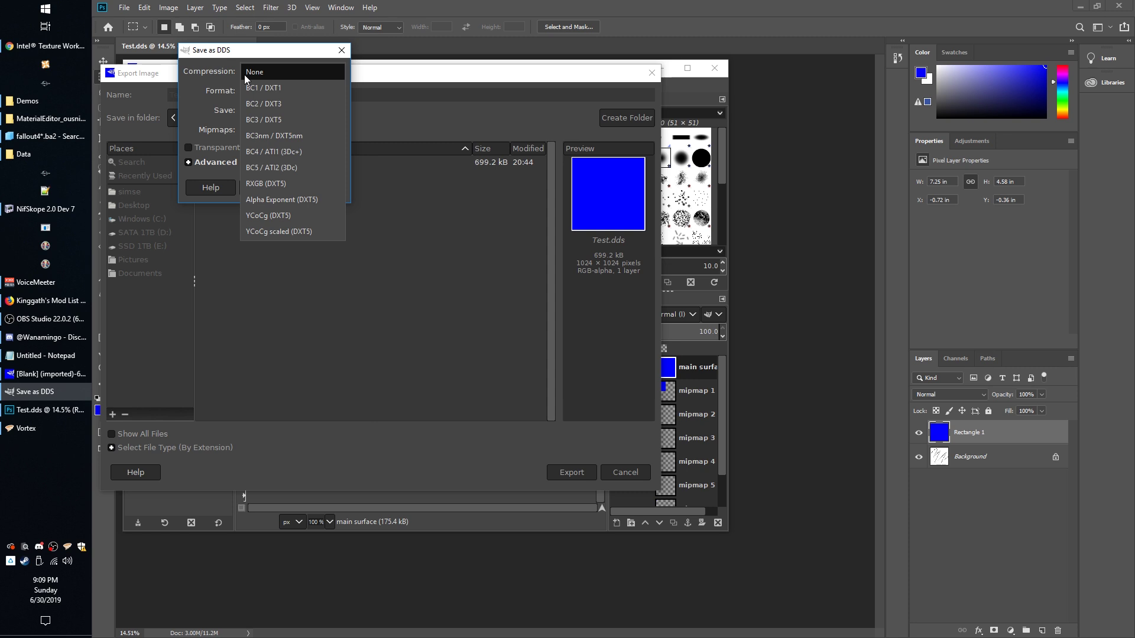
pyautogui.click(271, 89)
pyautogui.click(284, 129)
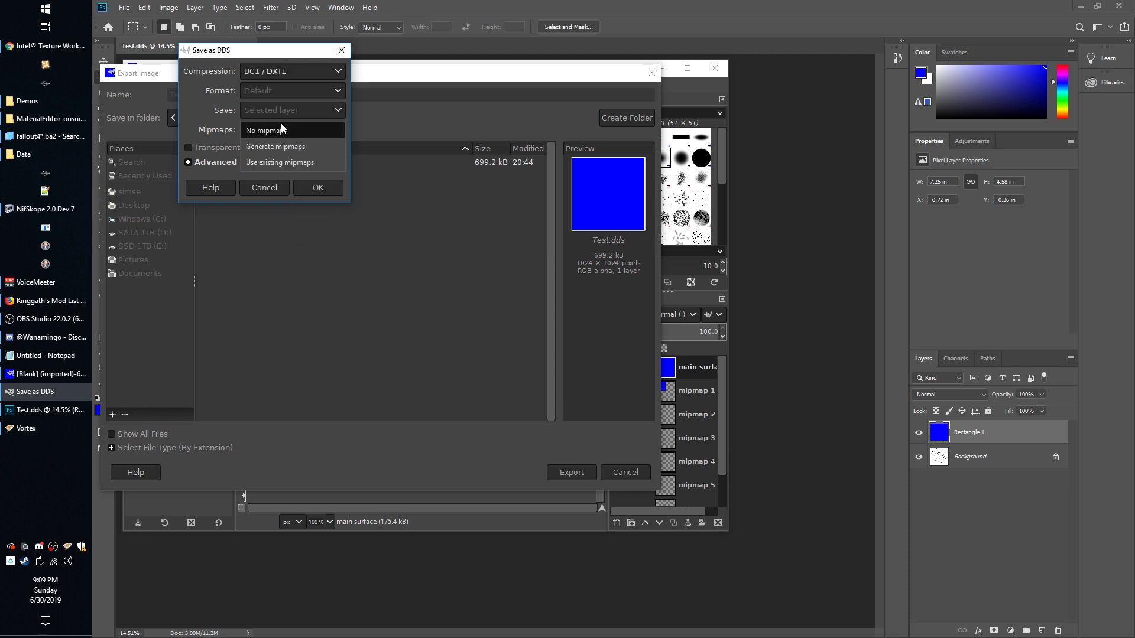
pyautogui.click(285, 146)
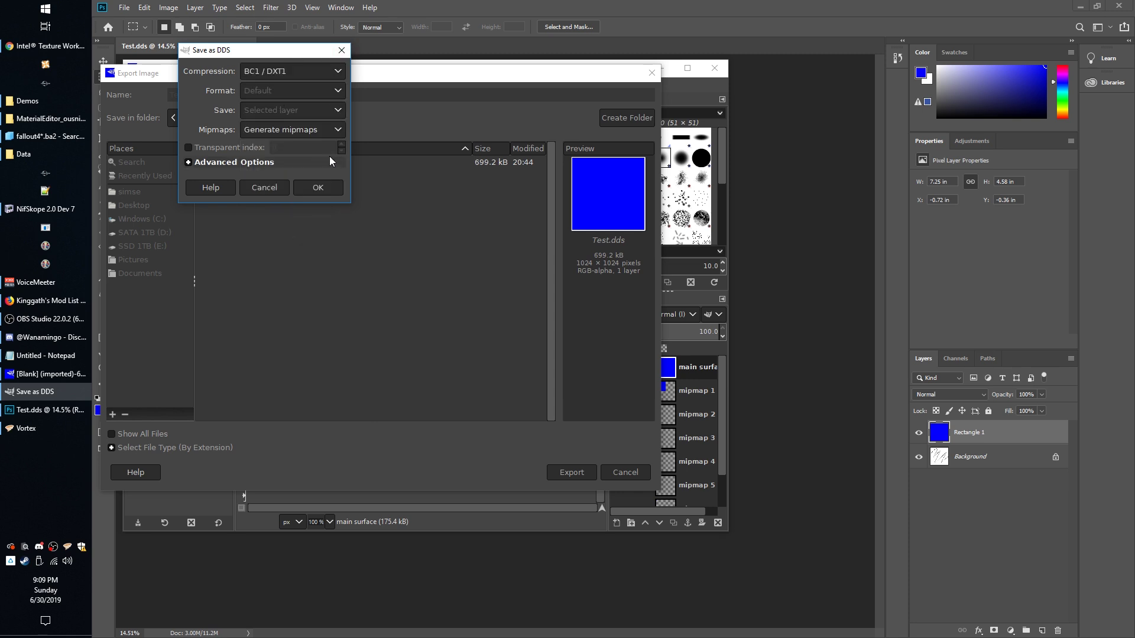
pyautogui.click(190, 161)
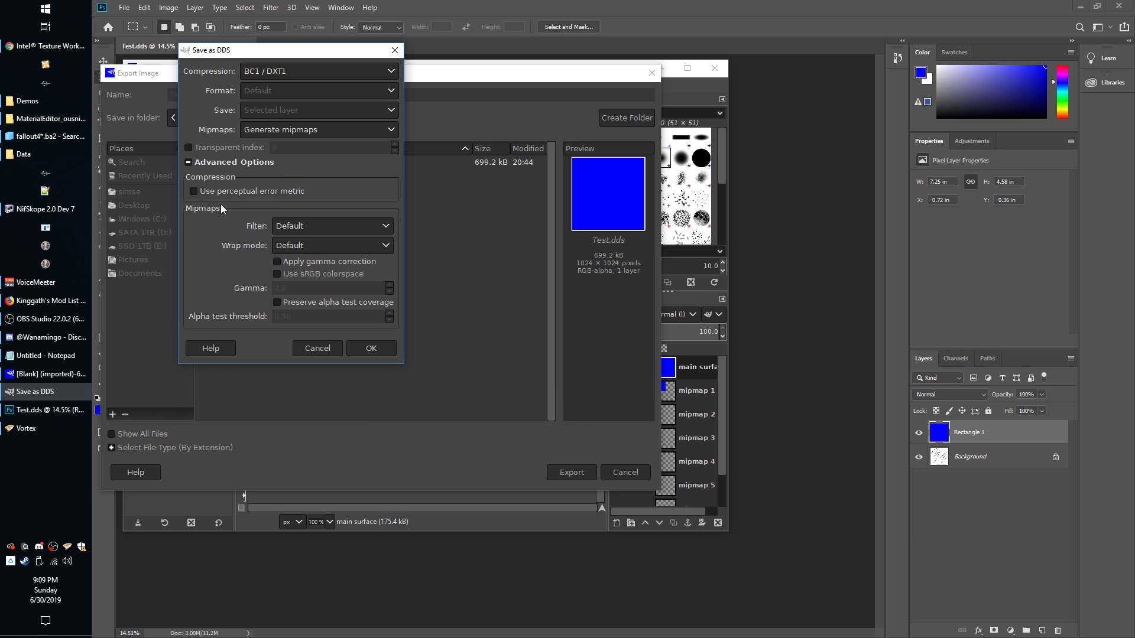
pyautogui.click(193, 192)
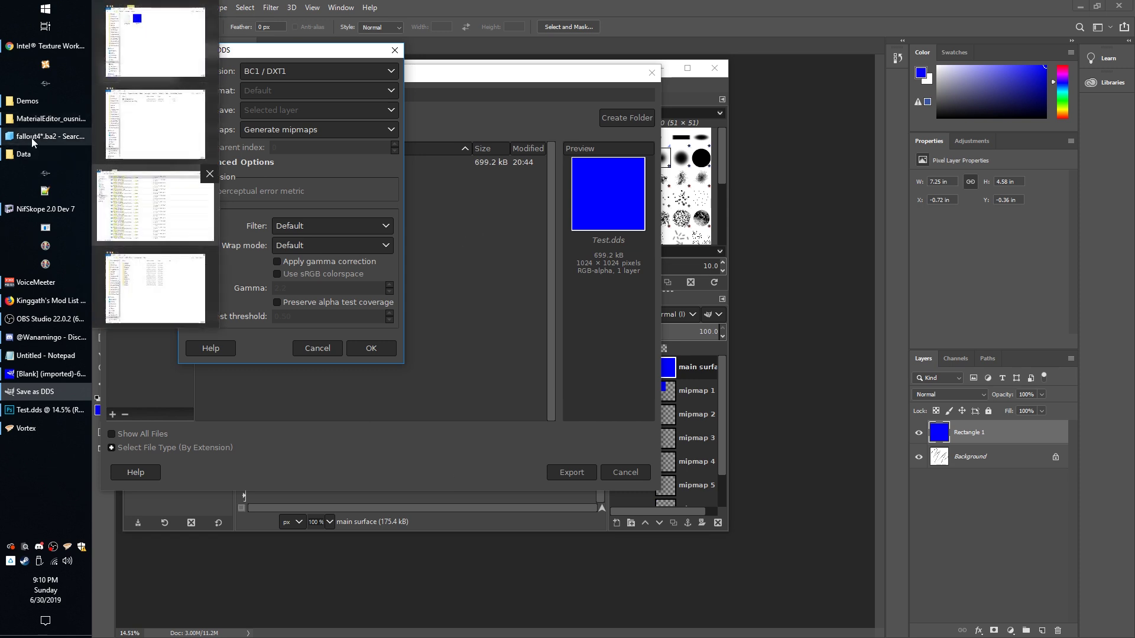
# Switch to File Explorer and open the Effects folder inside D:\FO4 Unpacked\Data\Textures
pyautogui.click(32, 119)
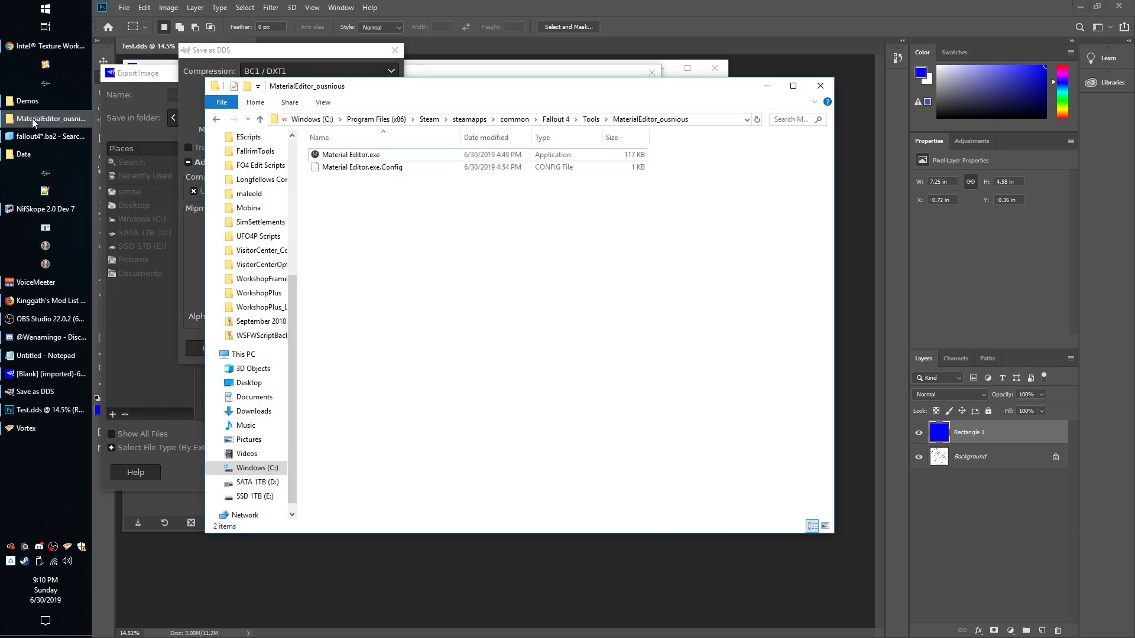
pyautogui.click(24, 155)
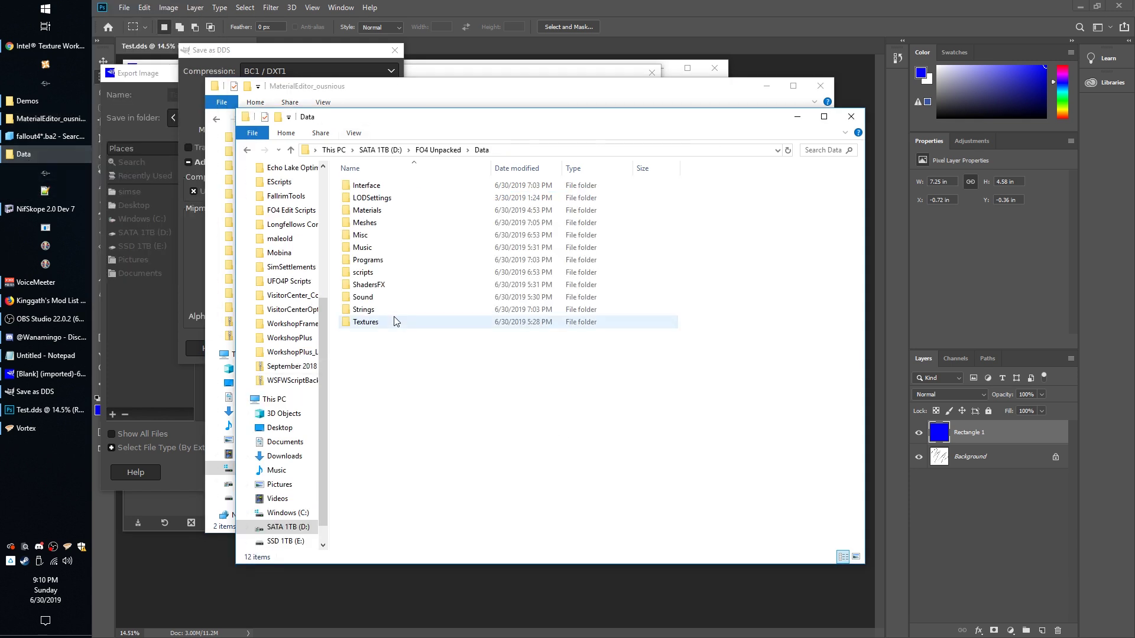
pyautogui.doubleClick(369, 320)
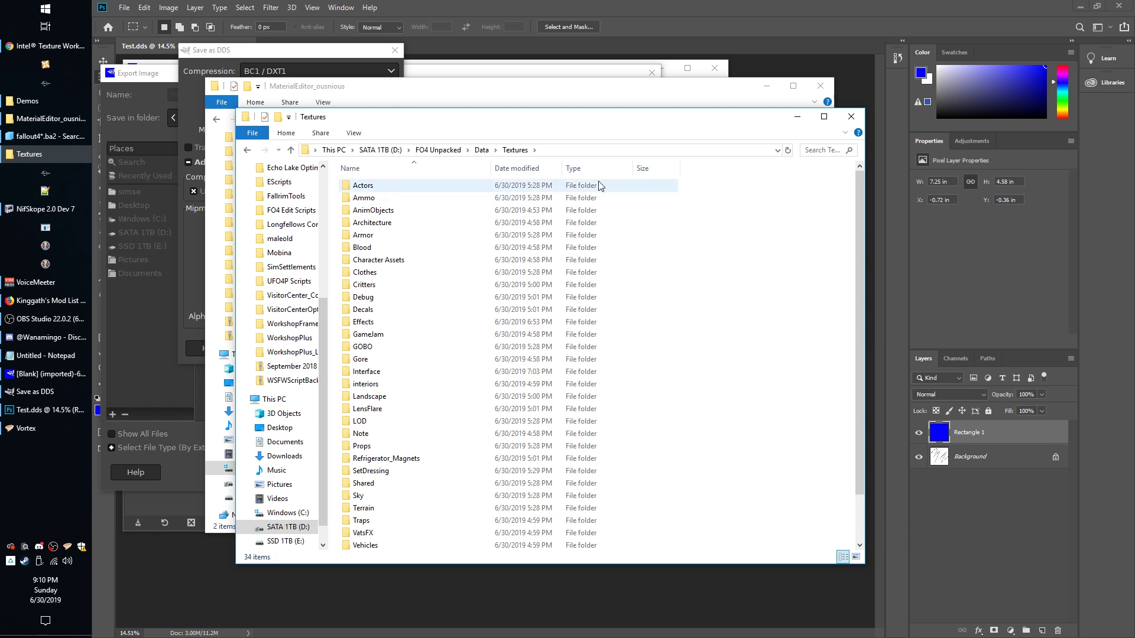
pyautogui.doubleClick(363, 321)
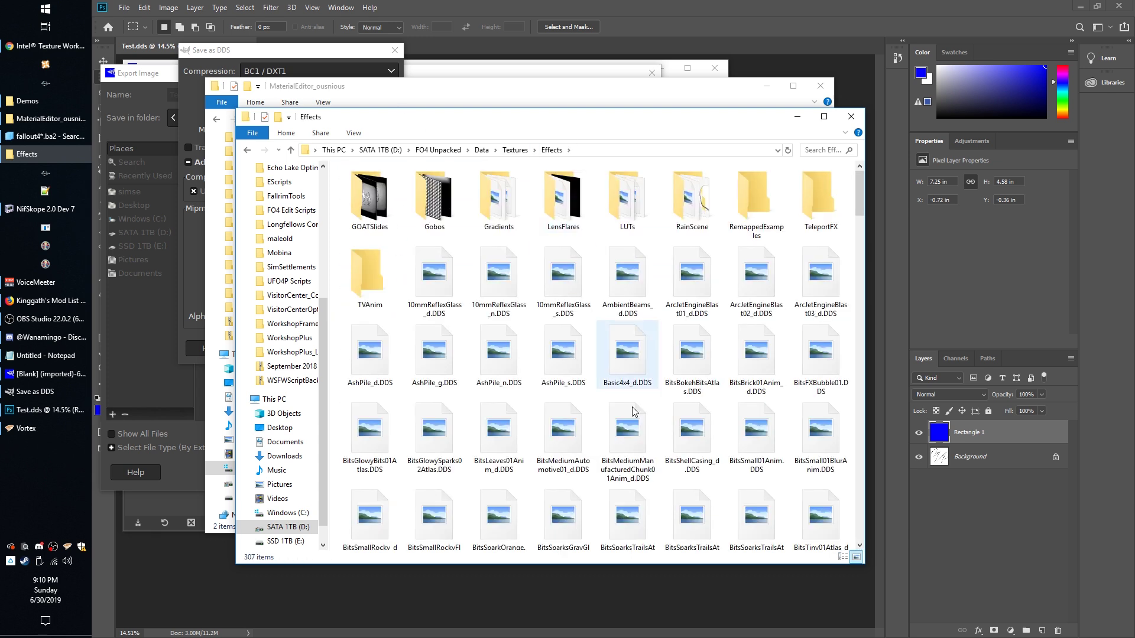
# Check which programs are offered for opening the 10mmReflexGlass_d.DDS texture, without launching any of them
pyautogui.click(433, 287)
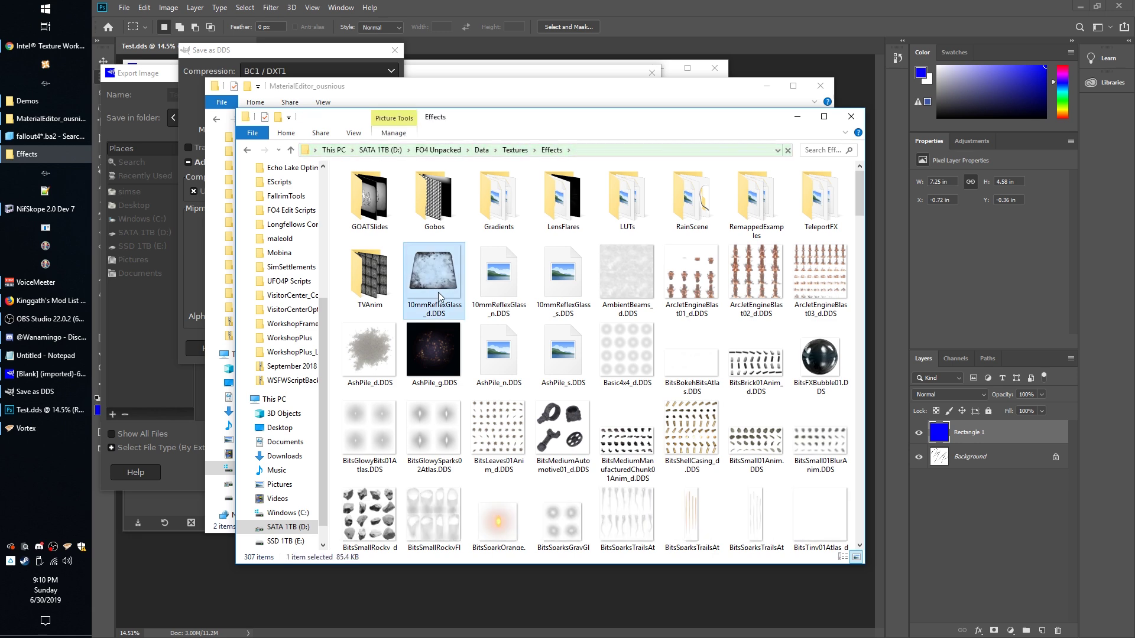
pyautogui.rightClick(436, 276)
pyautogui.moveTo(478, 406)
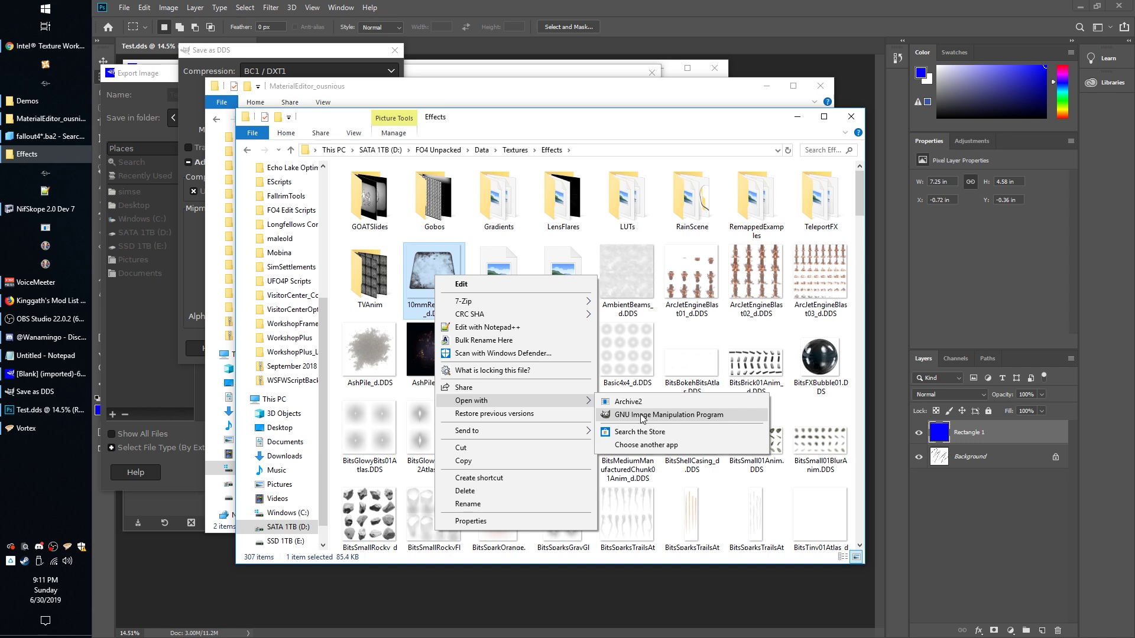
pyautogui.click(419, 253)
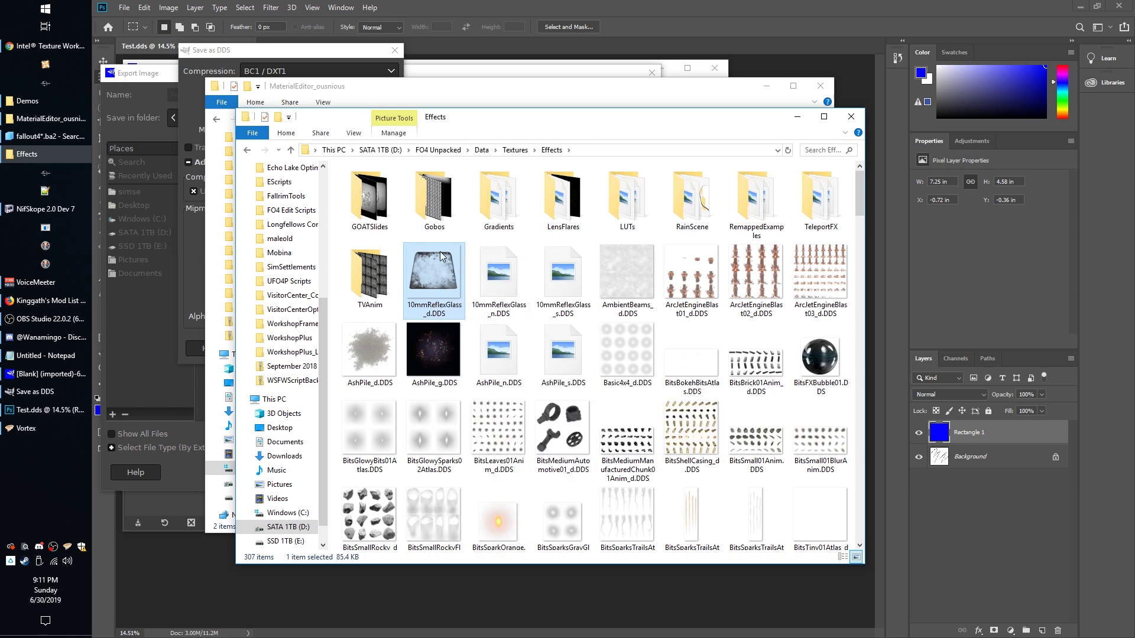
pyautogui.rightClick(428, 262)
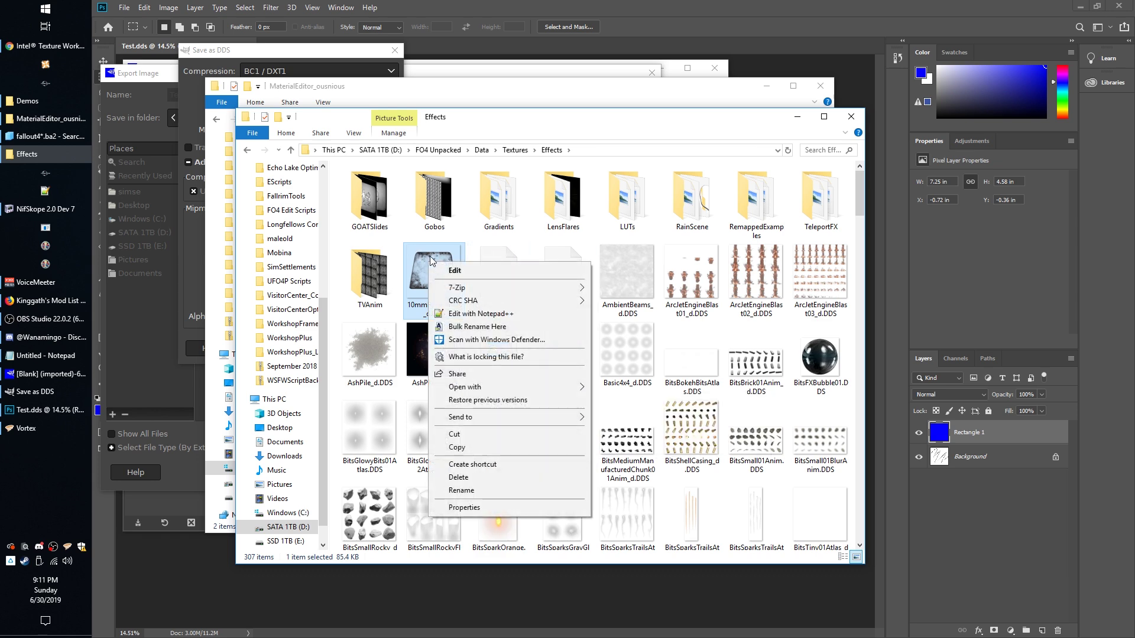
pyautogui.click(417, 250)
pyautogui.click(464, 237)
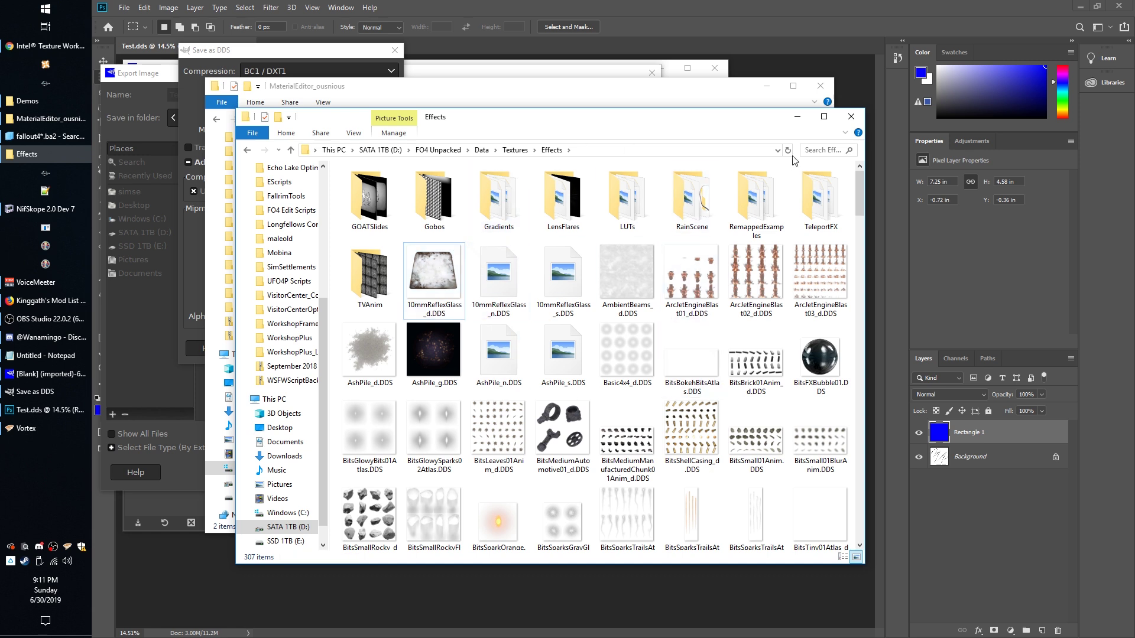
# Display the Effects folder with extra large icons and browse the DDS texture thumbnails
pyautogui.rightClick(526, 237)
pyautogui.moveTo(597, 246)
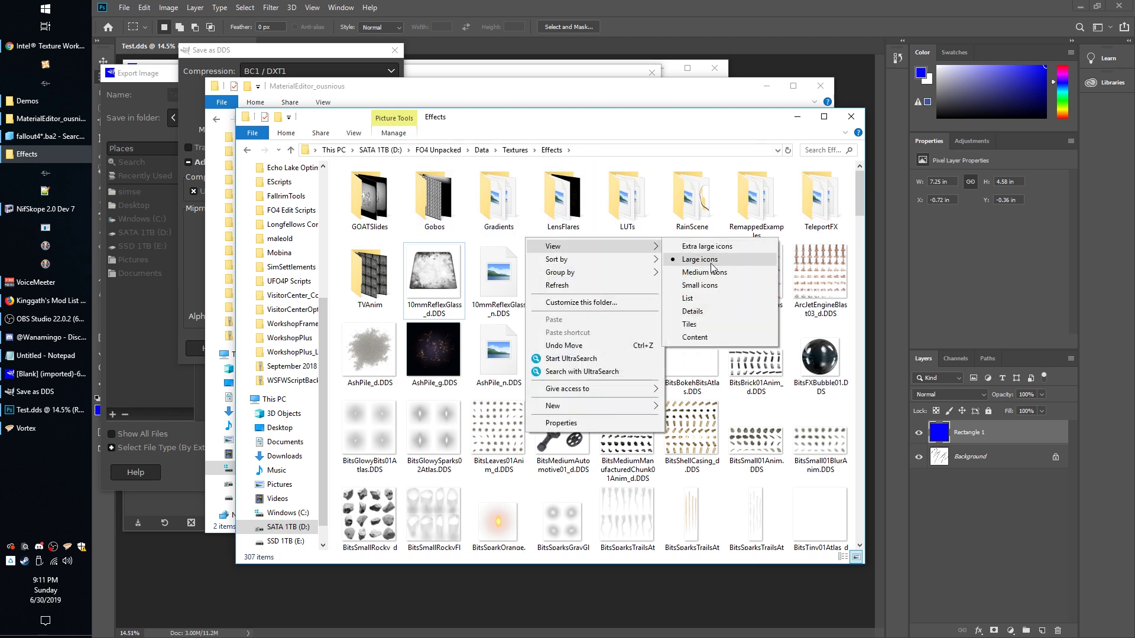
pyautogui.click(707, 246)
pyautogui.scroll(-15, 513, 331)
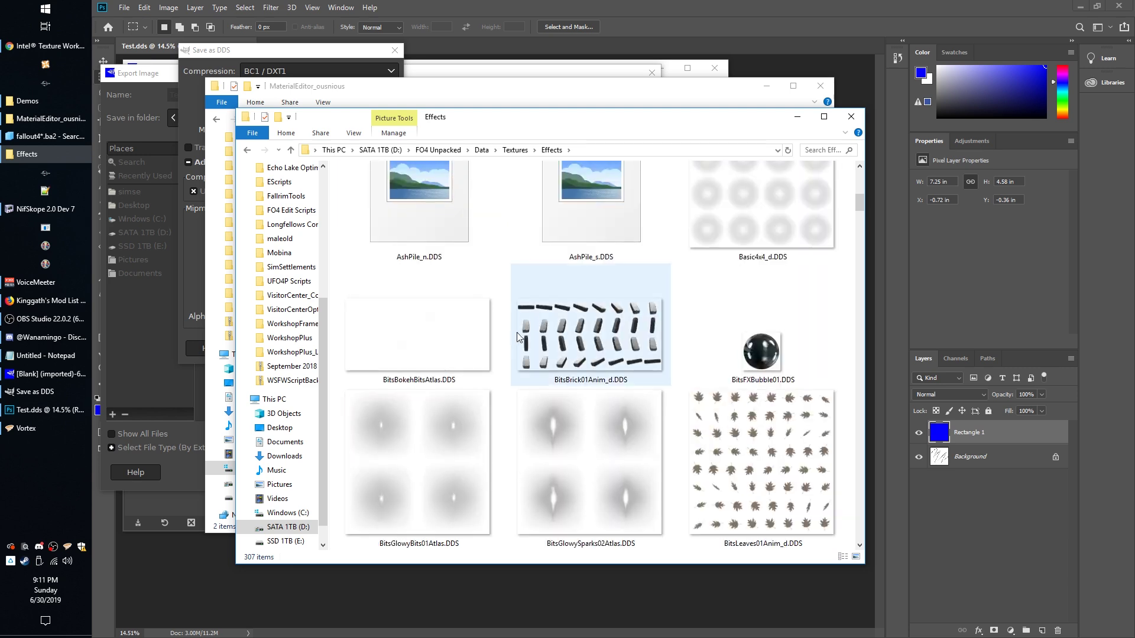
pyautogui.scroll(-15, 513, 372)
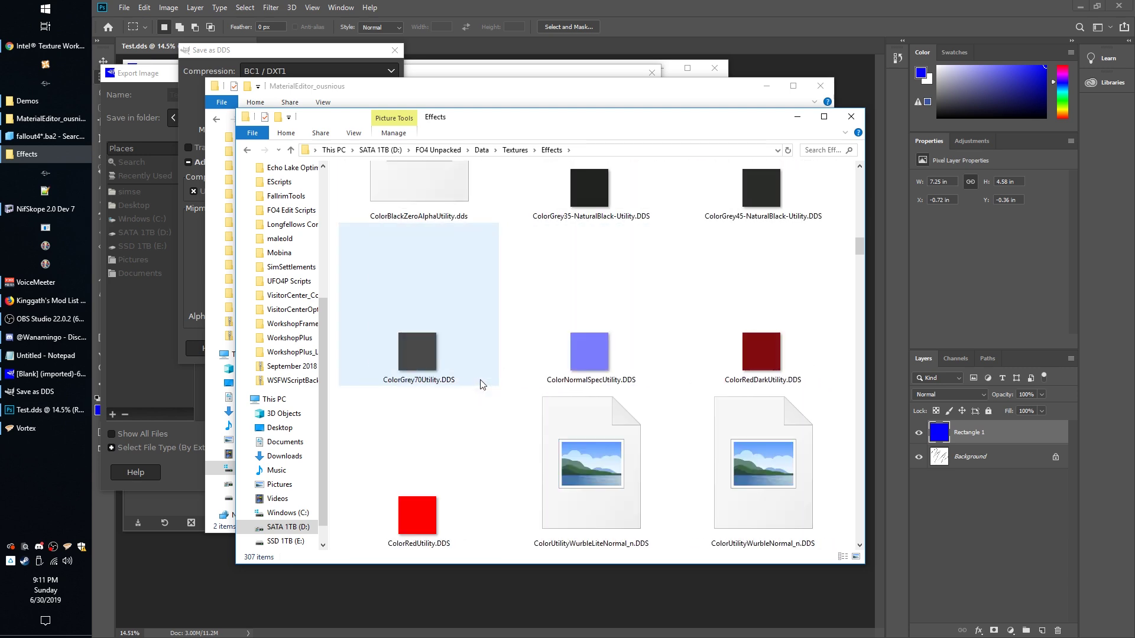
pyautogui.scroll(-10, 501, 395)
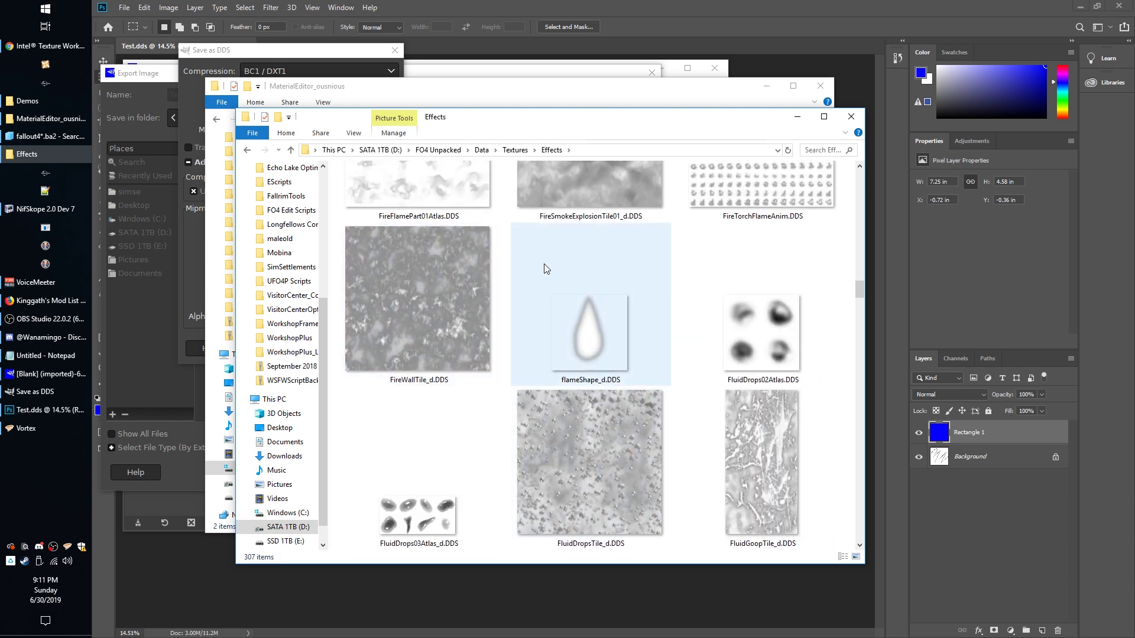
pyautogui.scroll(-5, 535, 331)
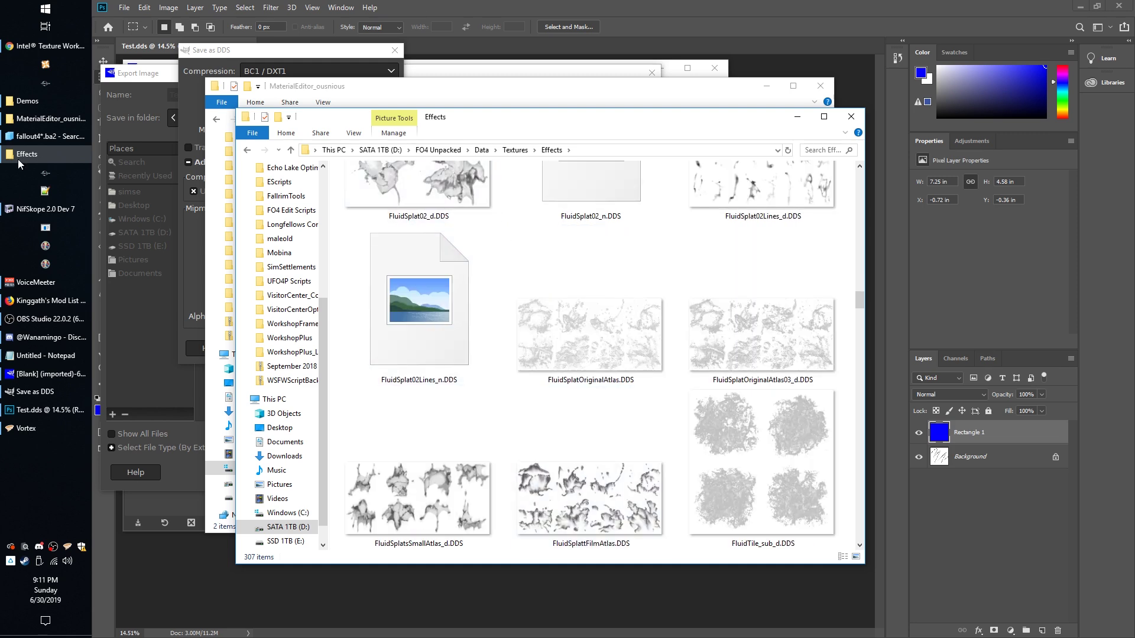
# Switch to the browser and go past the GIMP and gimp-dds pages to the Material Editor page on Nexus Mods
pyautogui.click(36, 43)
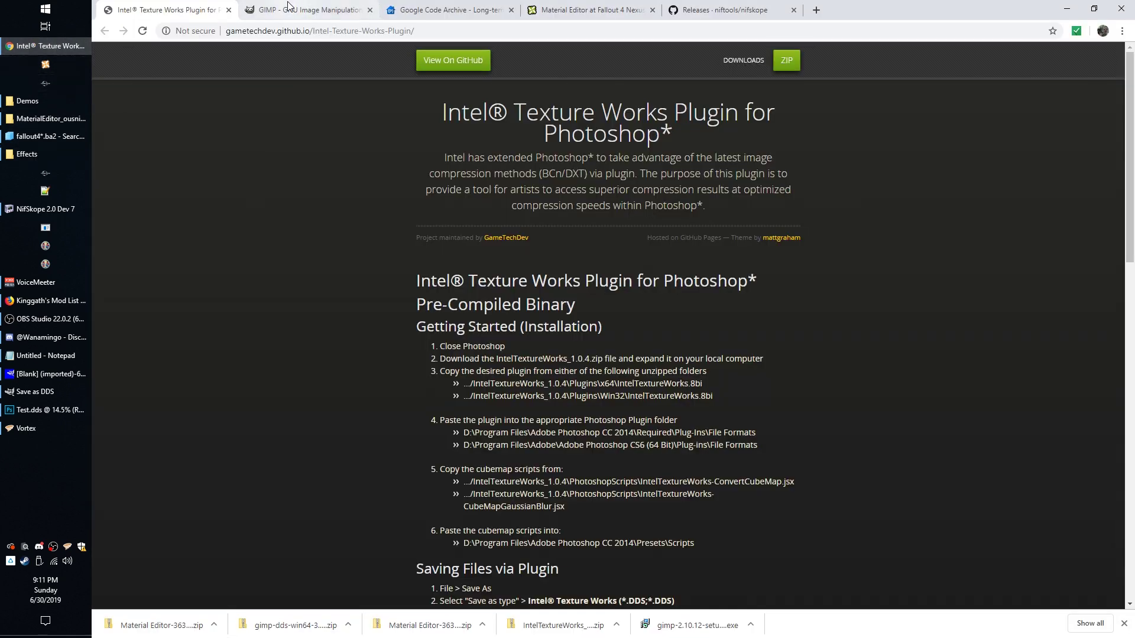
pyautogui.click(308, 10)
pyautogui.click(416, 10)
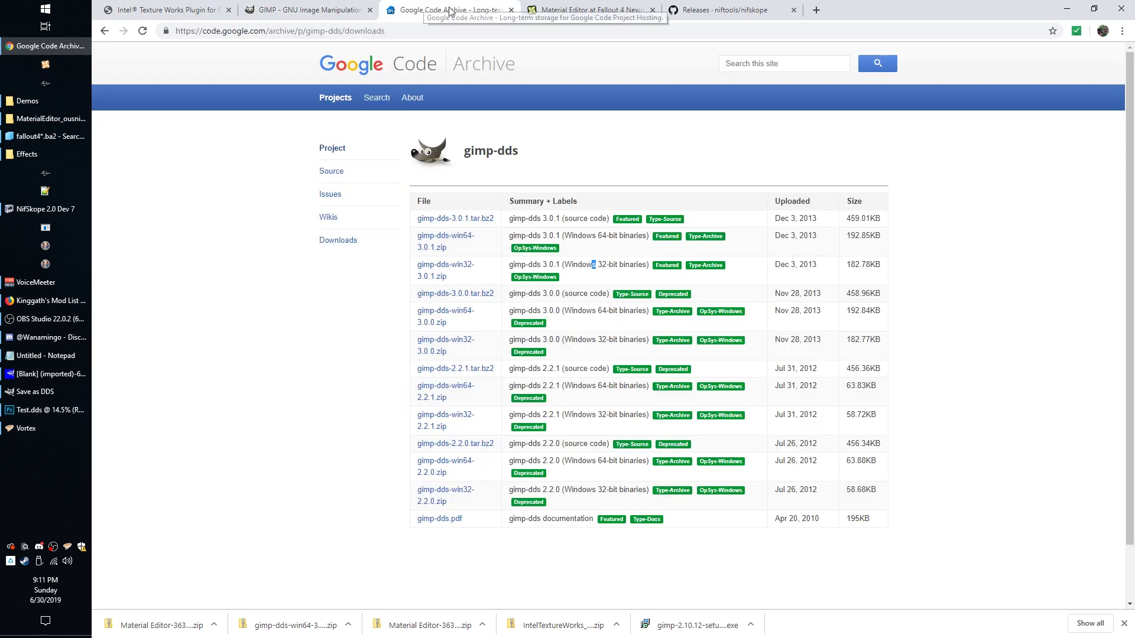
pyautogui.click(585, 10)
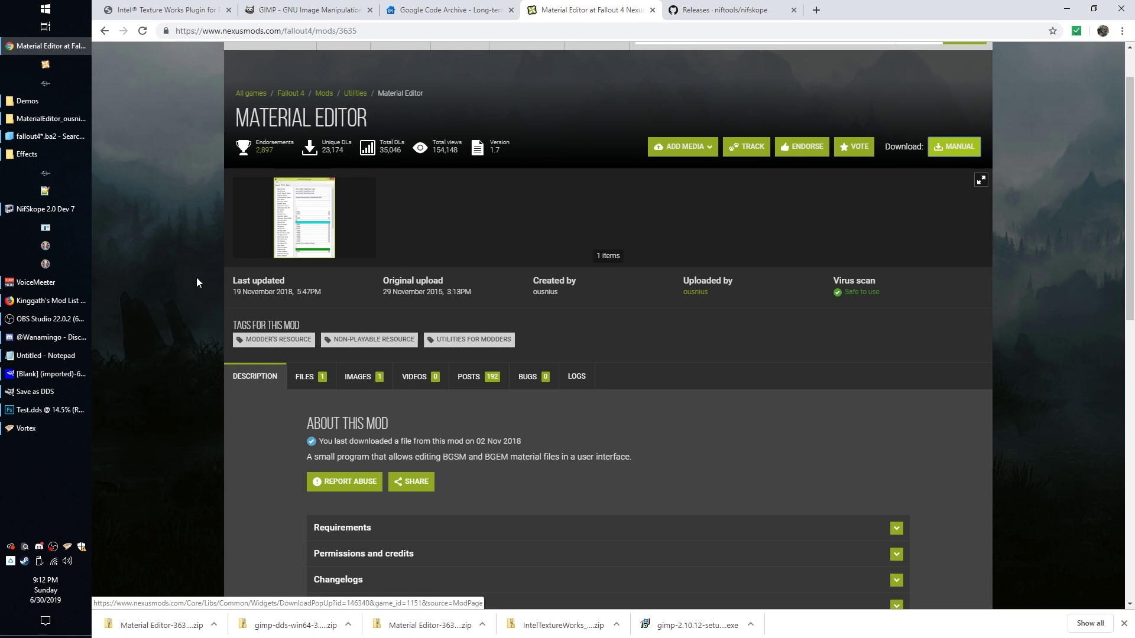
# Switch to the File Explorer window showing the MaterialEditor_ousnious folder inside Fallout 4\Tools
pyautogui.click(53, 119)
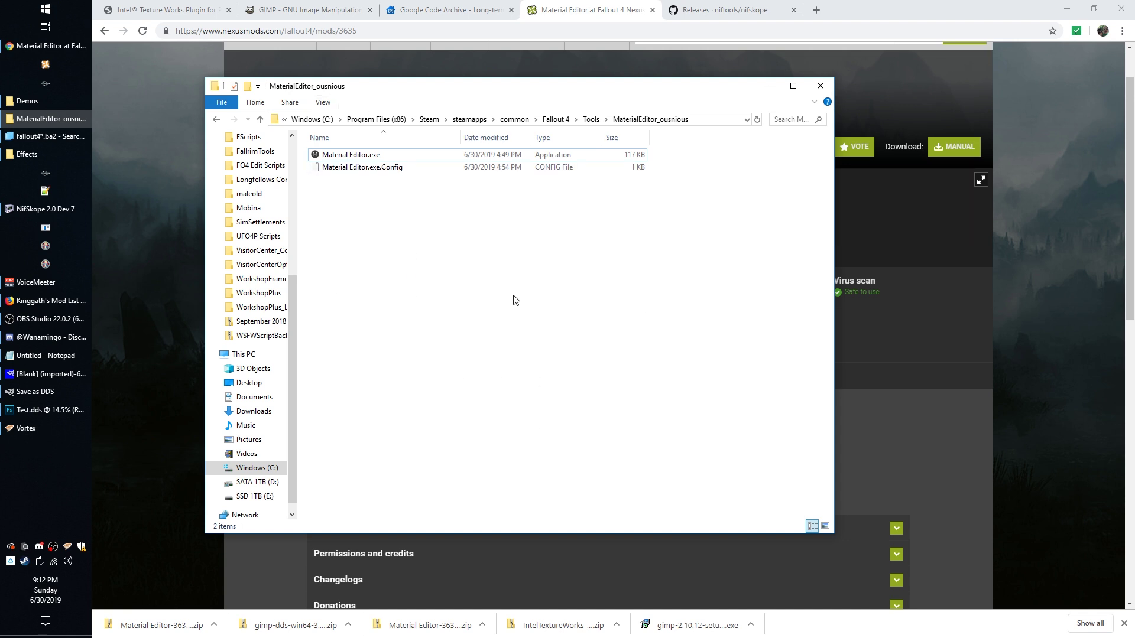
pyautogui.moveTo(431, 248); pyautogui.dragTo(334, 170)
pyautogui.click(321, 151)
pyautogui.click(532, 251)
pyautogui.moveTo(594, 281); pyautogui.dragTo(408, 236)
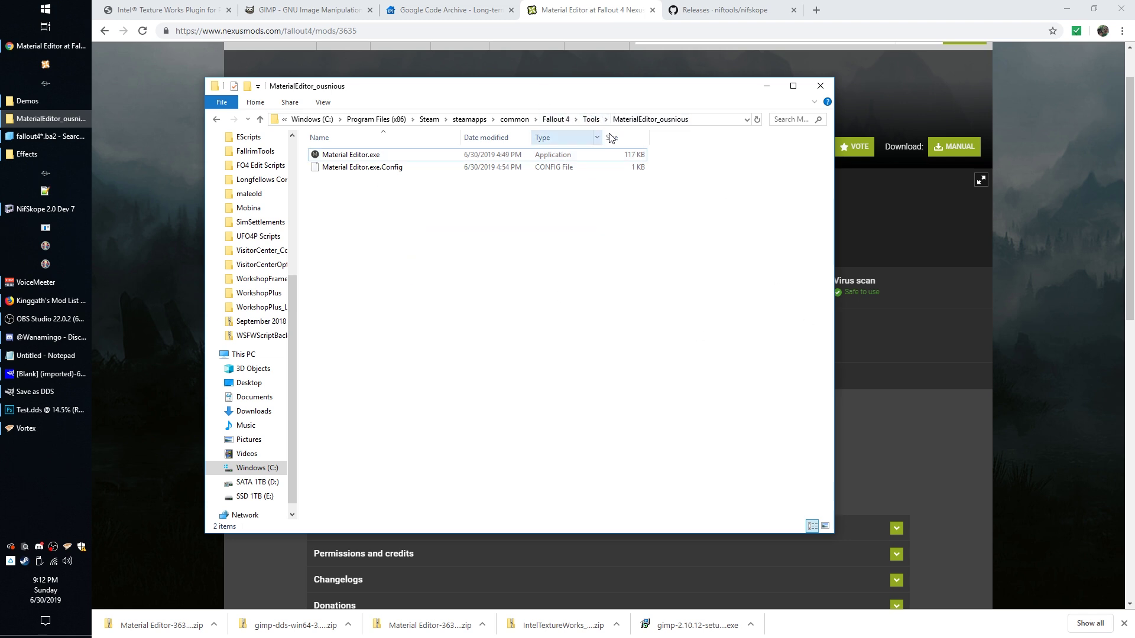
# Launch Material Editor.exe, view its file commands and close the program again
pyautogui.doubleClick(345, 155)
pyautogui.click(651, 338)
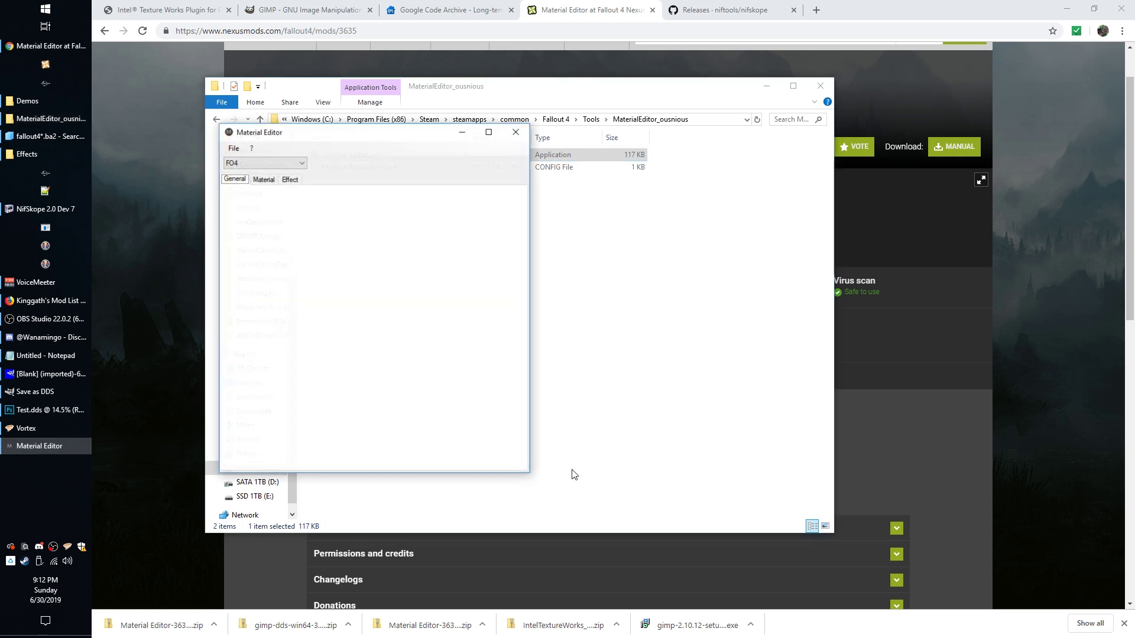
pyautogui.click(233, 148)
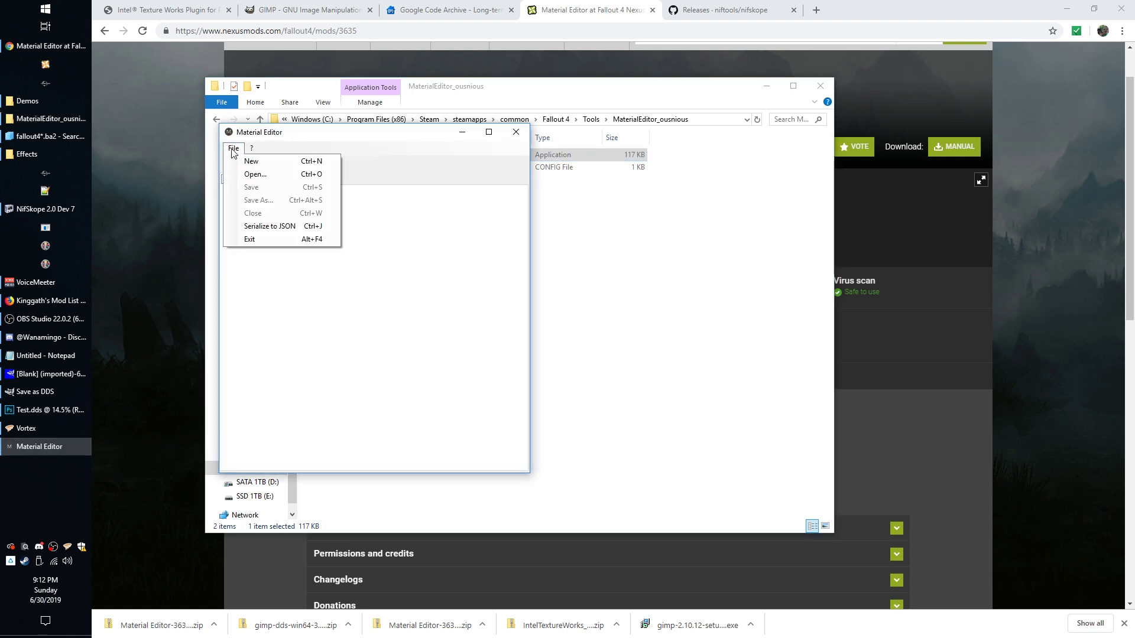
pyautogui.click(232, 150)
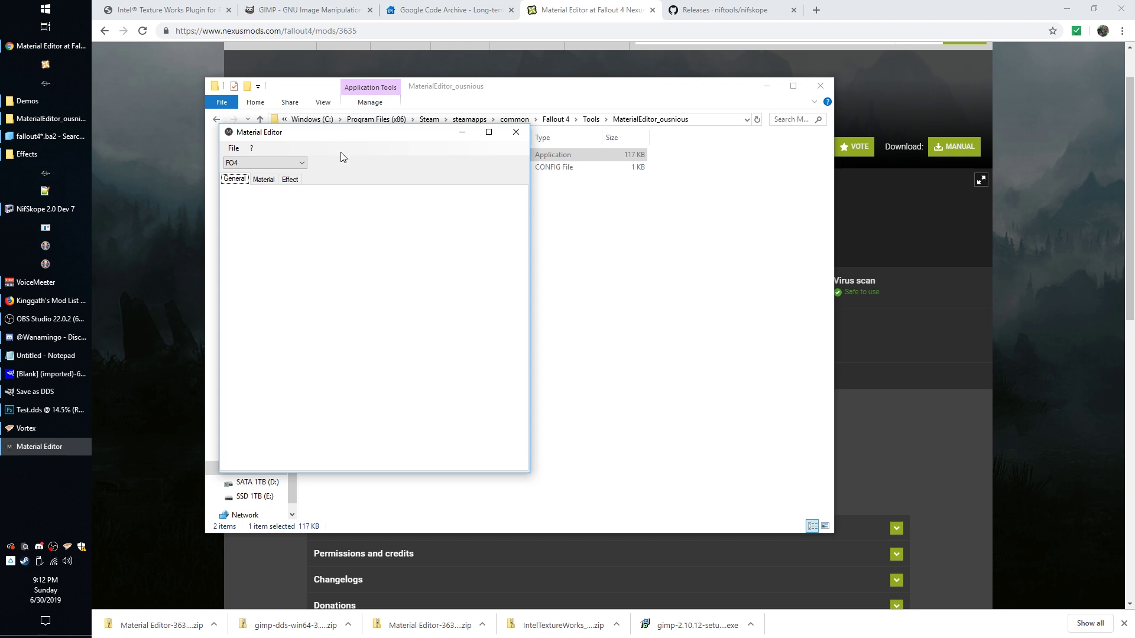
pyautogui.click(523, 135)
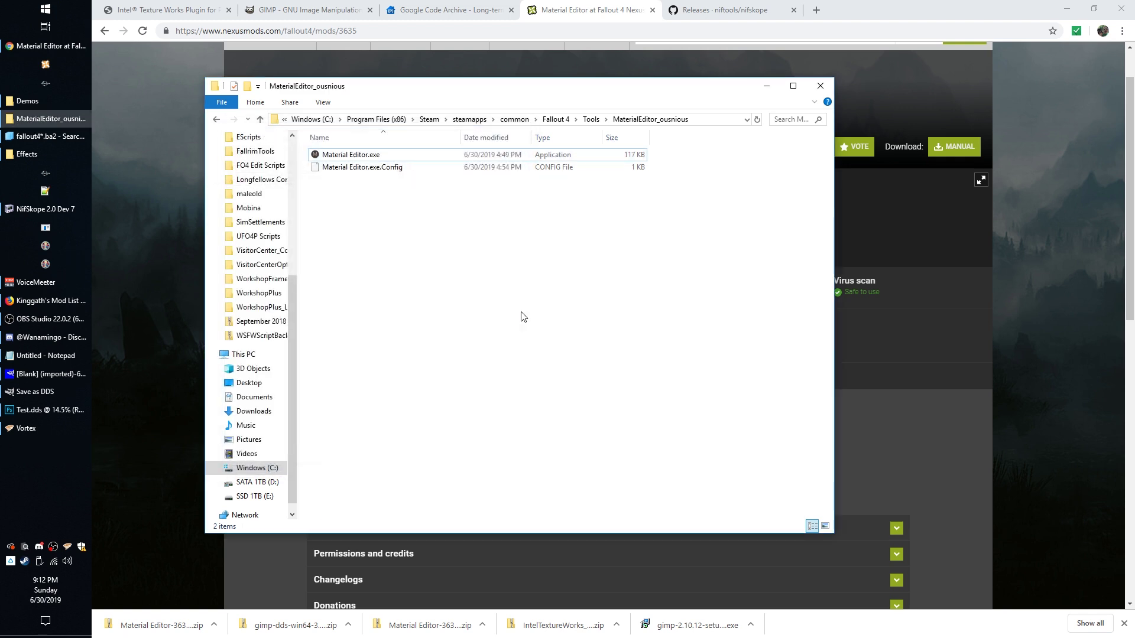
# Switch to the Effects folder window and open the Materials folder in D:\FO4 Unpacked\Data
pyautogui.click(47, 154)
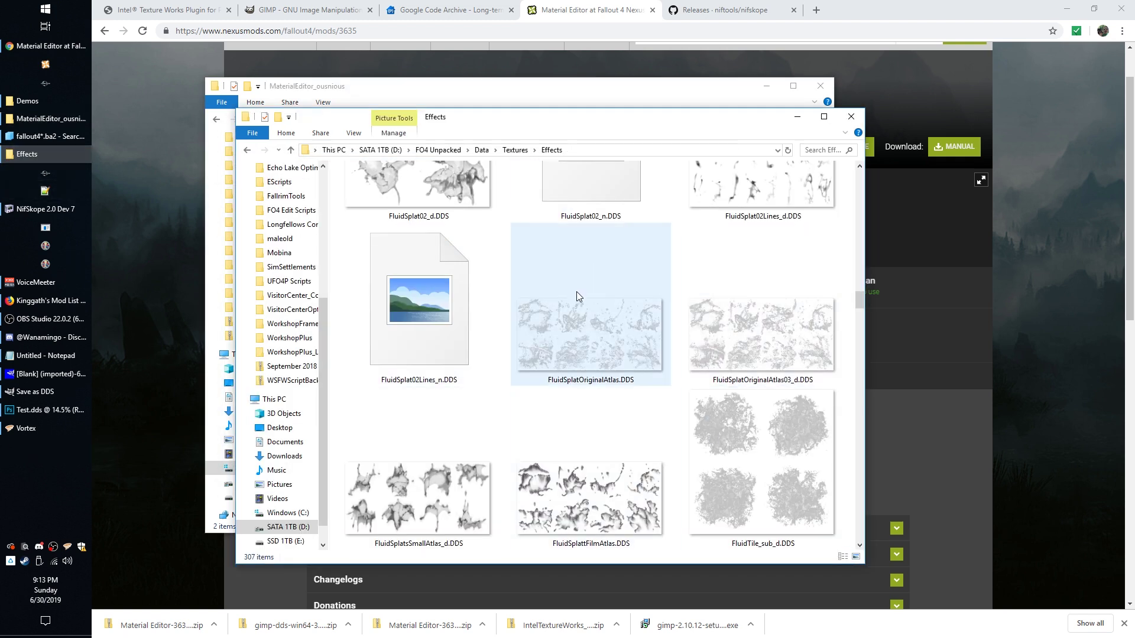
pyautogui.click(482, 149)
pyautogui.click(461, 424)
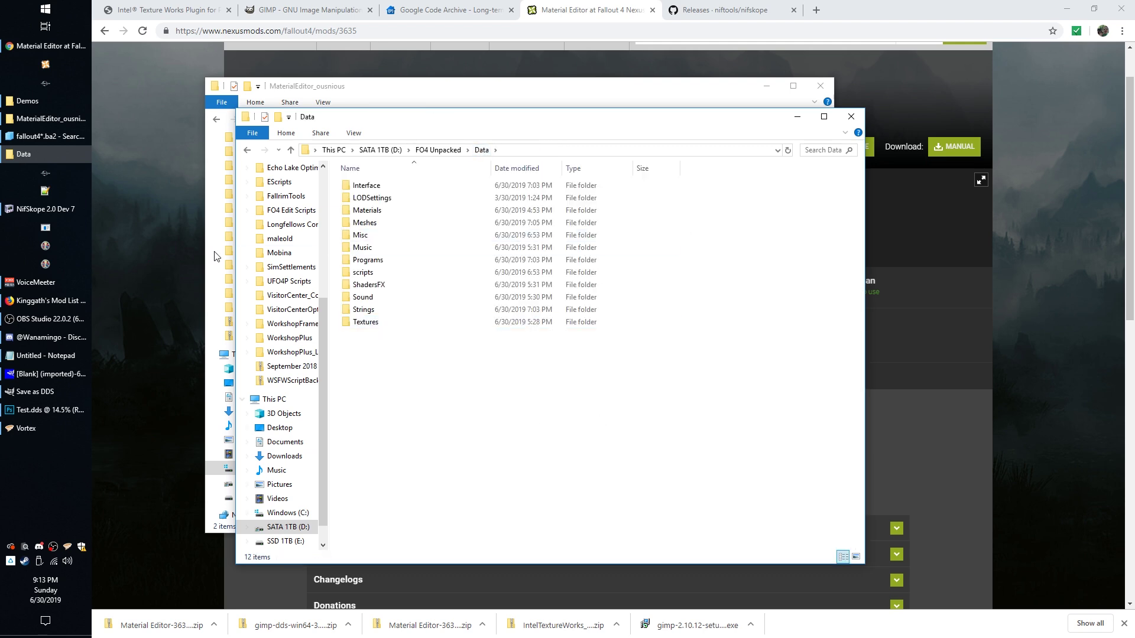
pyautogui.doubleClick(373, 211)
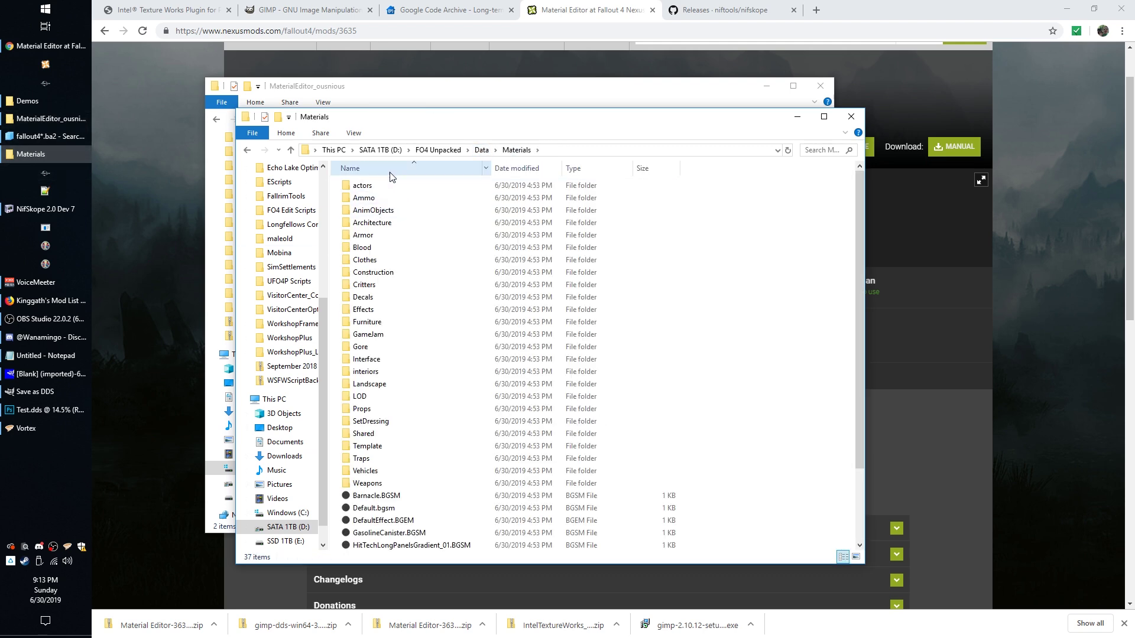
pyautogui.scroll(-3, 412, 416)
# Choose another app for opening Barnacle.BGSM and start looking for a program on this PC
pyautogui.rightClick(368, 407)
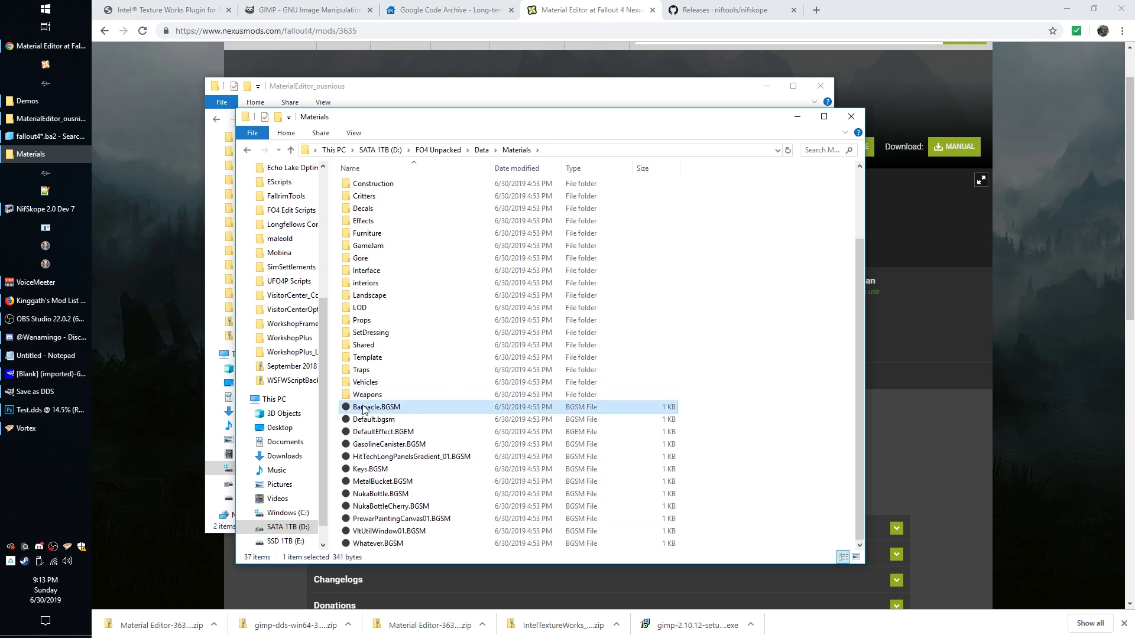
pyautogui.moveTo(453, 273)
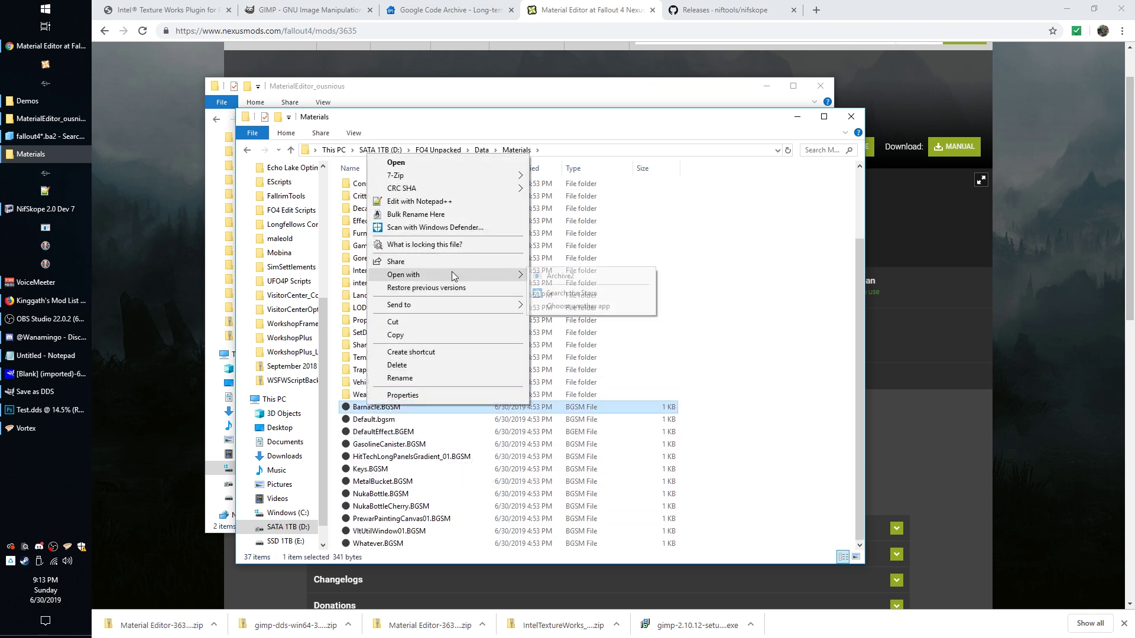
pyautogui.click(594, 306)
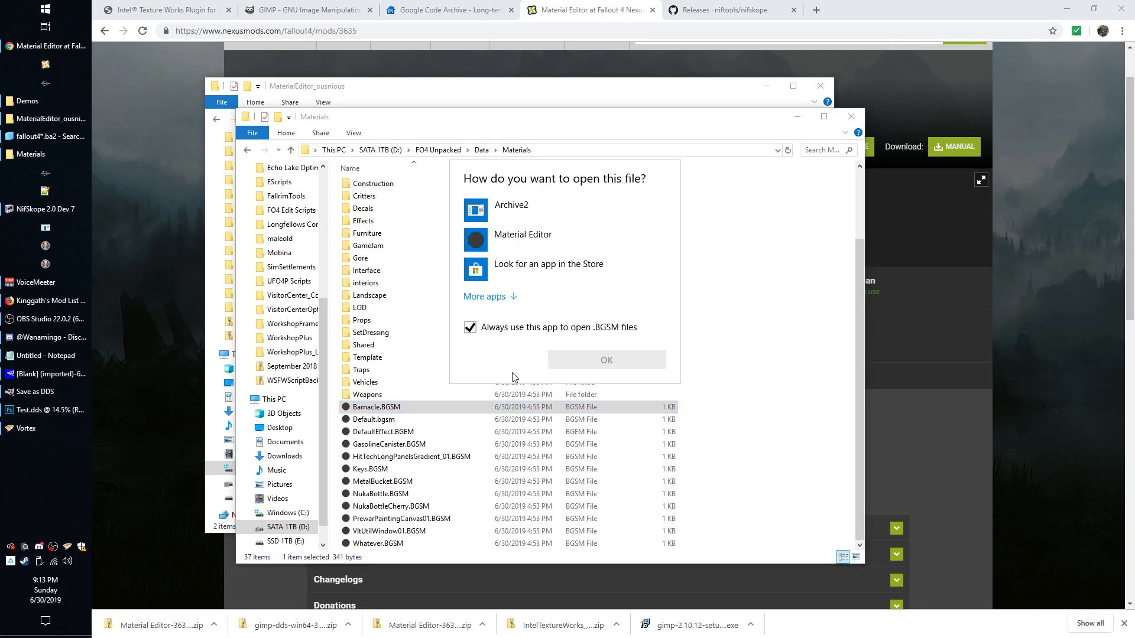
pyautogui.click(490, 297)
pyautogui.scroll(-5, 524, 379)
pyautogui.scroll(-1, 523, 382)
pyautogui.click(508, 384)
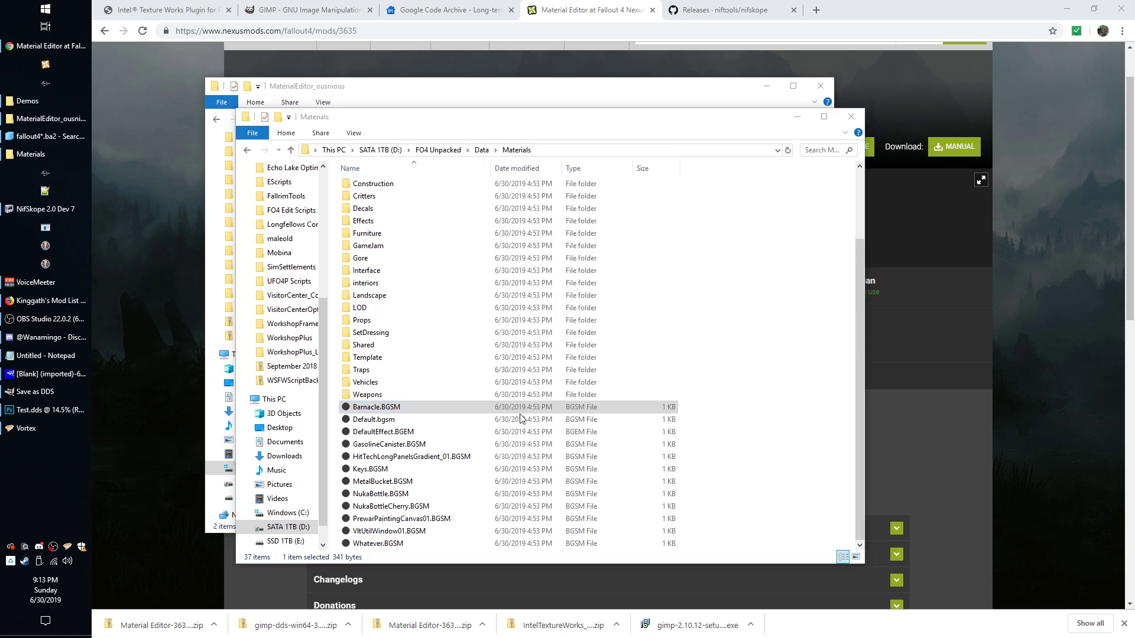
# Open Program Files (x86) on drive C: in the program selection dialog and locate the Steam folder
pyautogui.click(294, 318)
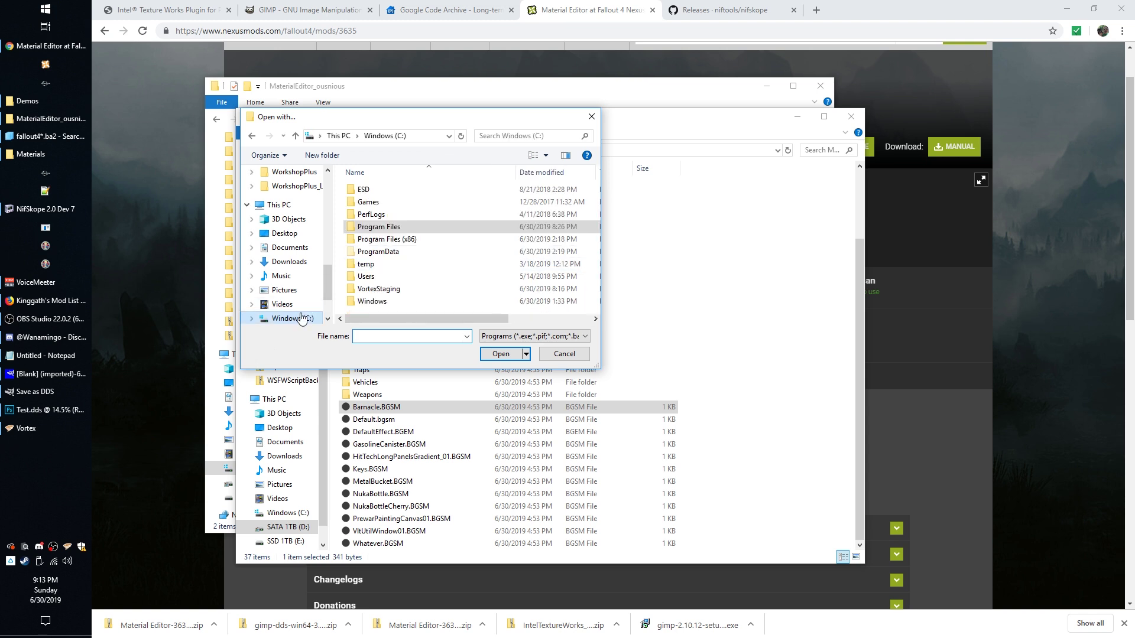
pyautogui.scroll(-5, 402, 254)
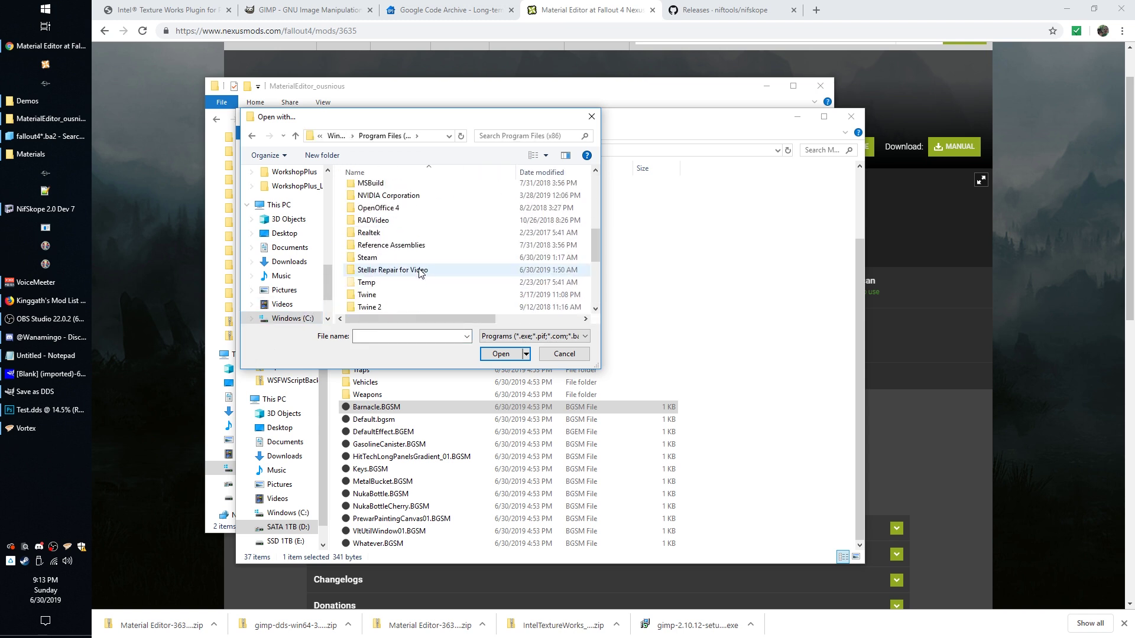
pyautogui.scroll(-5, 420, 271)
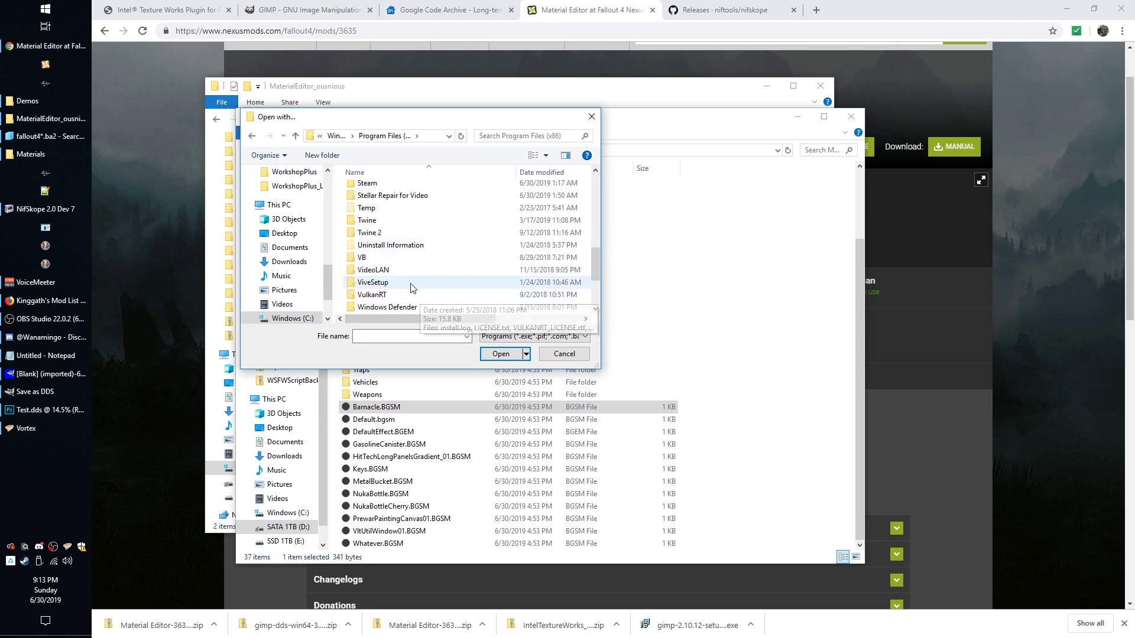
pyautogui.scroll(3, 449, 283)
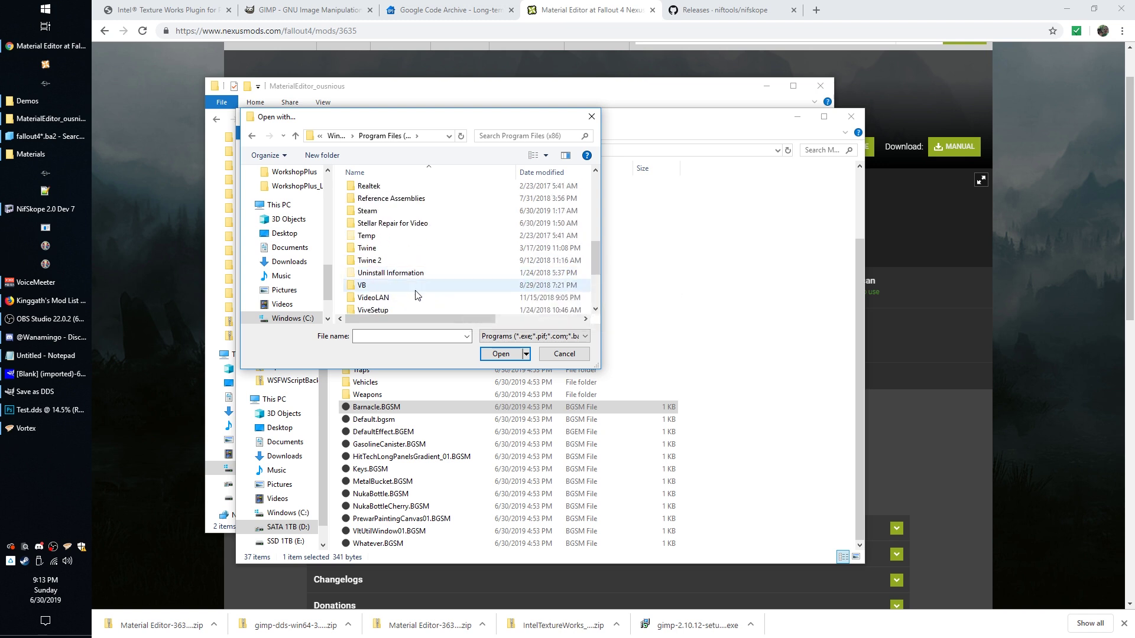
pyautogui.scroll(1, 420, 260)
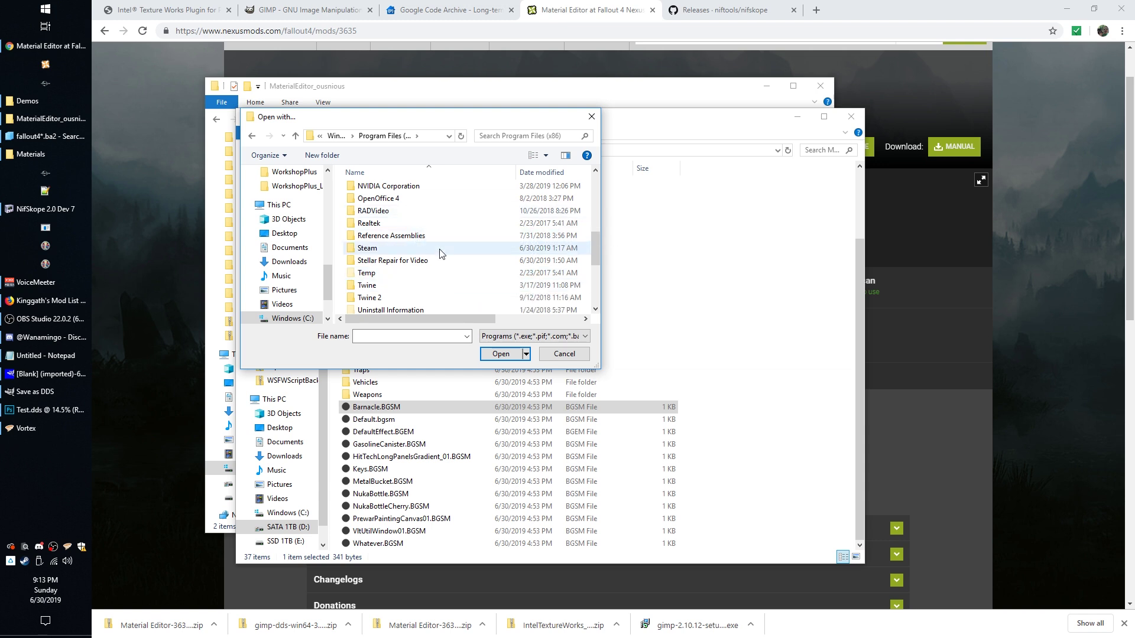
pyautogui.scroll(1, 441, 259)
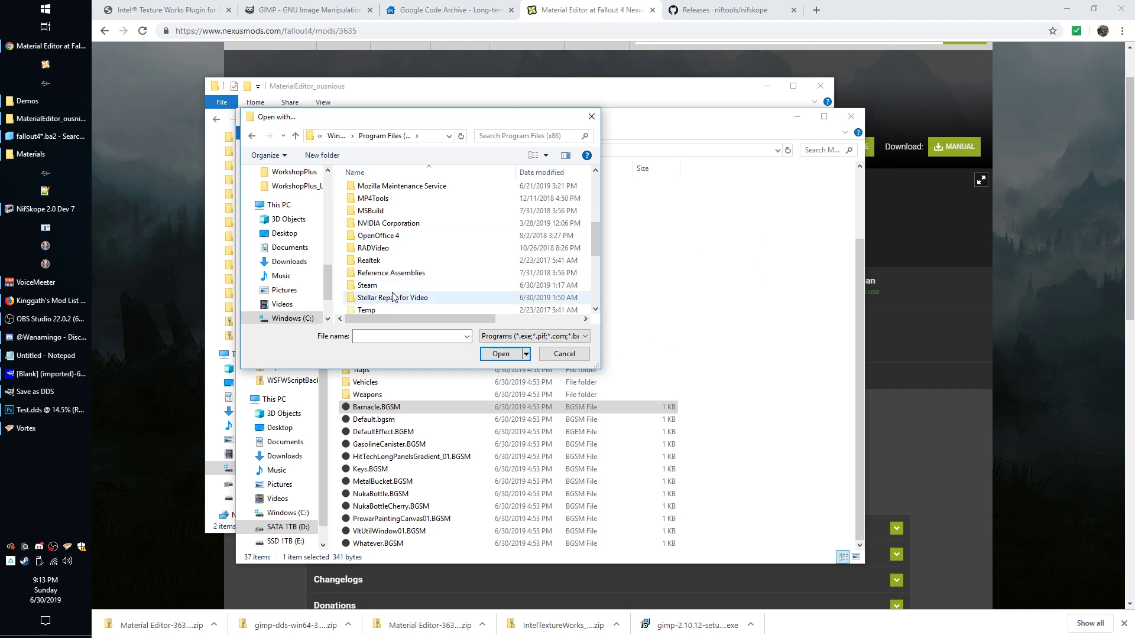
pyautogui.scroll(2, 476, 277)
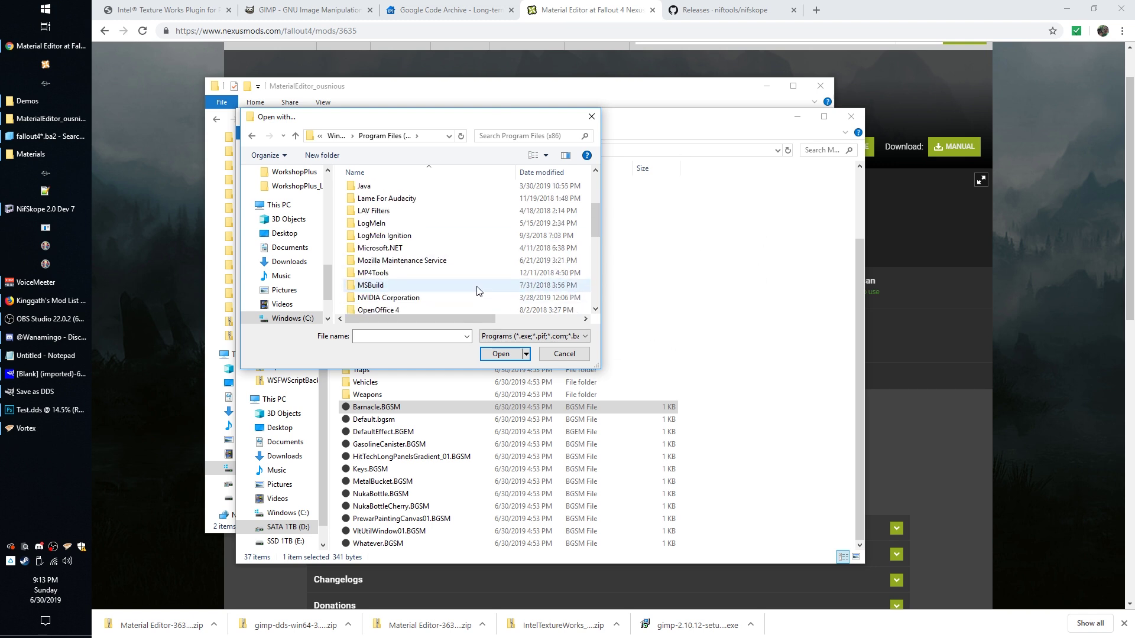
pyautogui.scroll(-5, 477, 289)
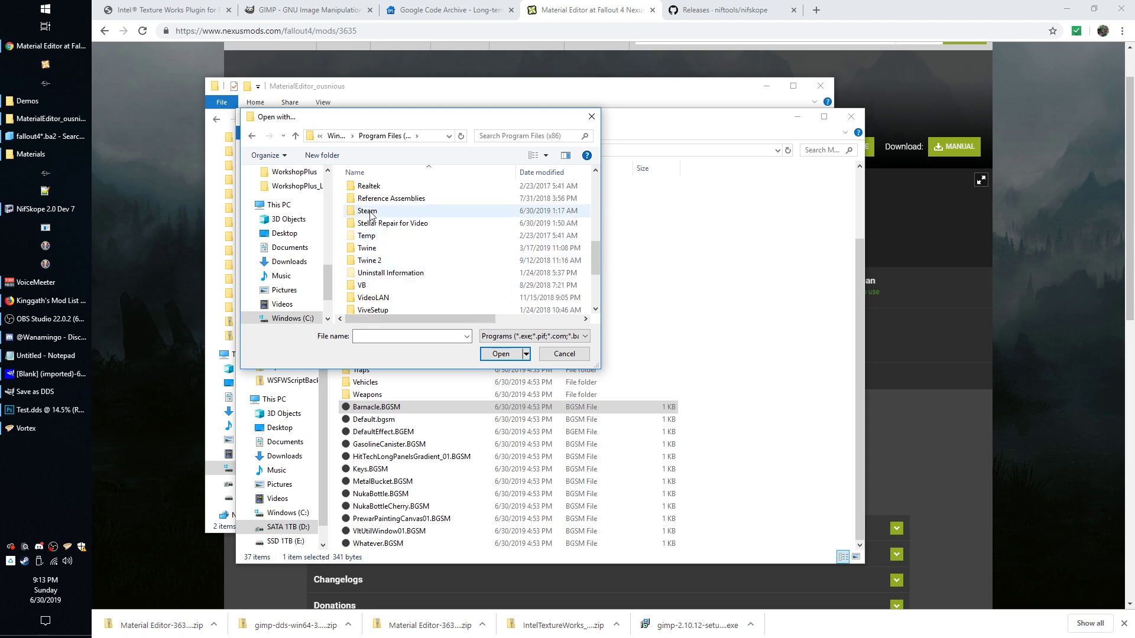
# Go to Steam\steamapps\common\Fallout 4\Tools in the program selection dialog
pyautogui.doubleClick(367, 211)
pyautogui.scroll(-4, 396, 263)
pyautogui.doubleClick(386, 257)
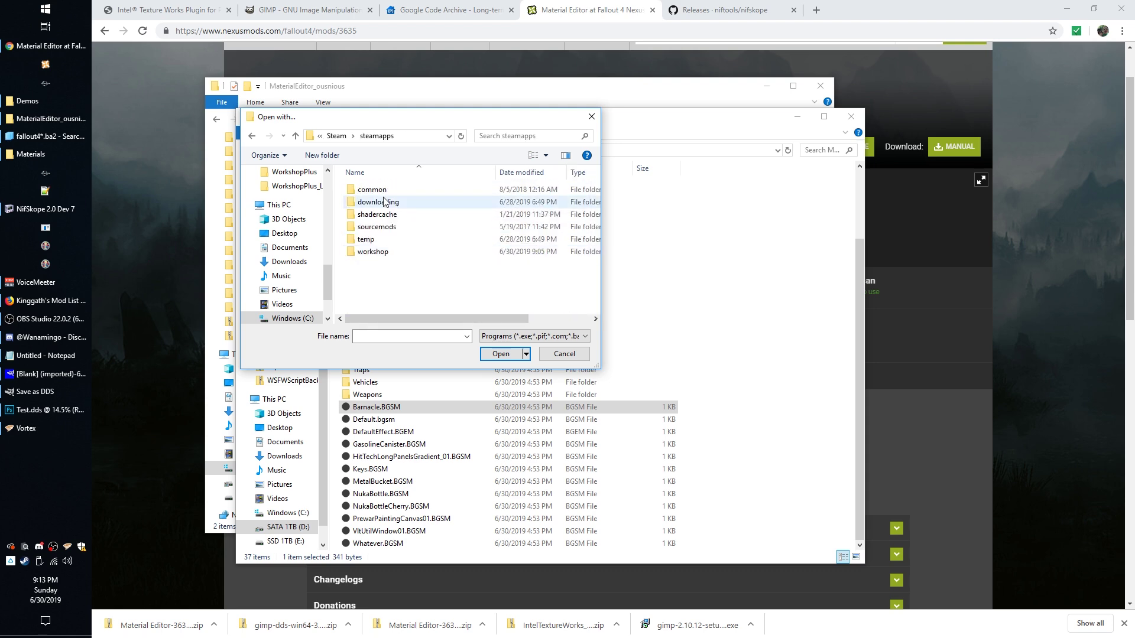
pyautogui.doubleClick(387, 194)
pyautogui.doubleClick(387, 195)
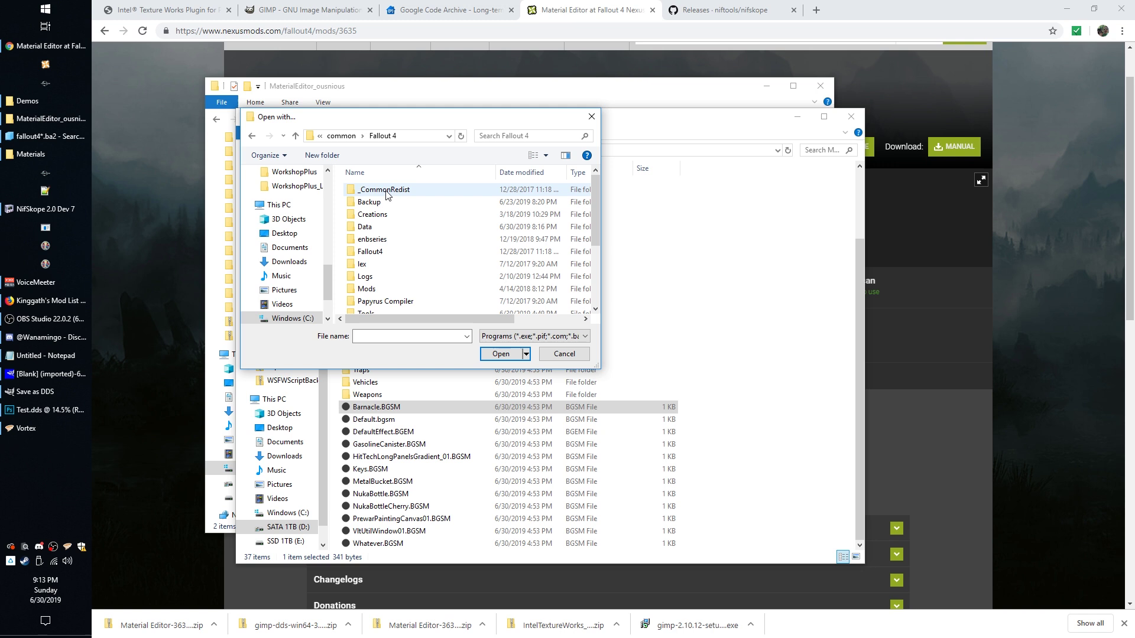
pyautogui.scroll(-1, 396, 284)
pyautogui.doubleClick(390, 278)
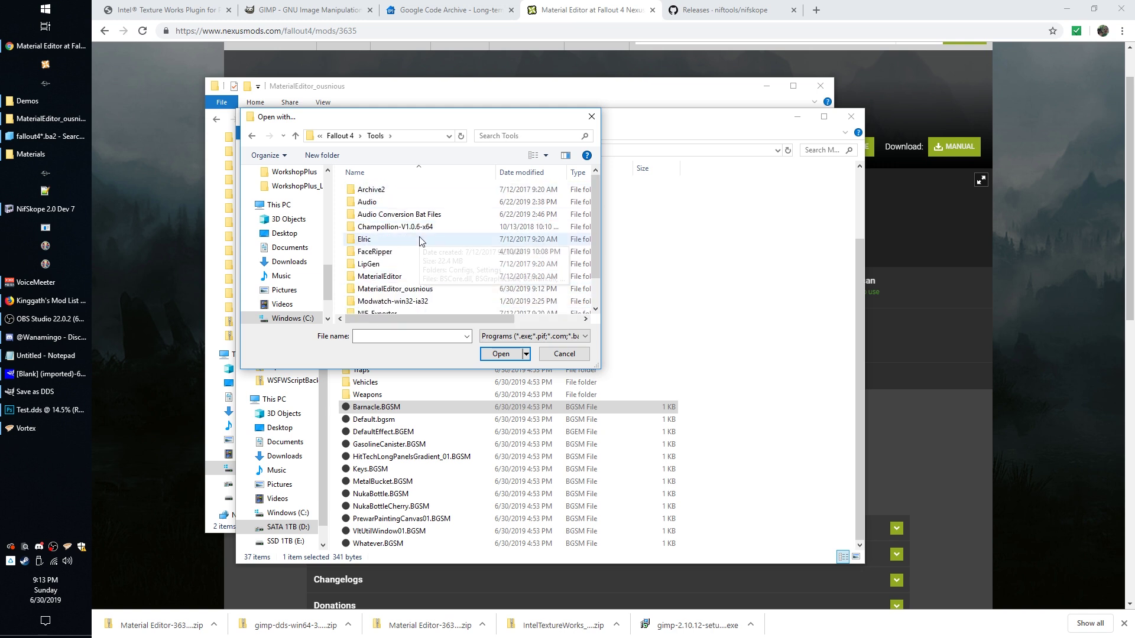
pyautogui.scroll(-1, 455, 273)
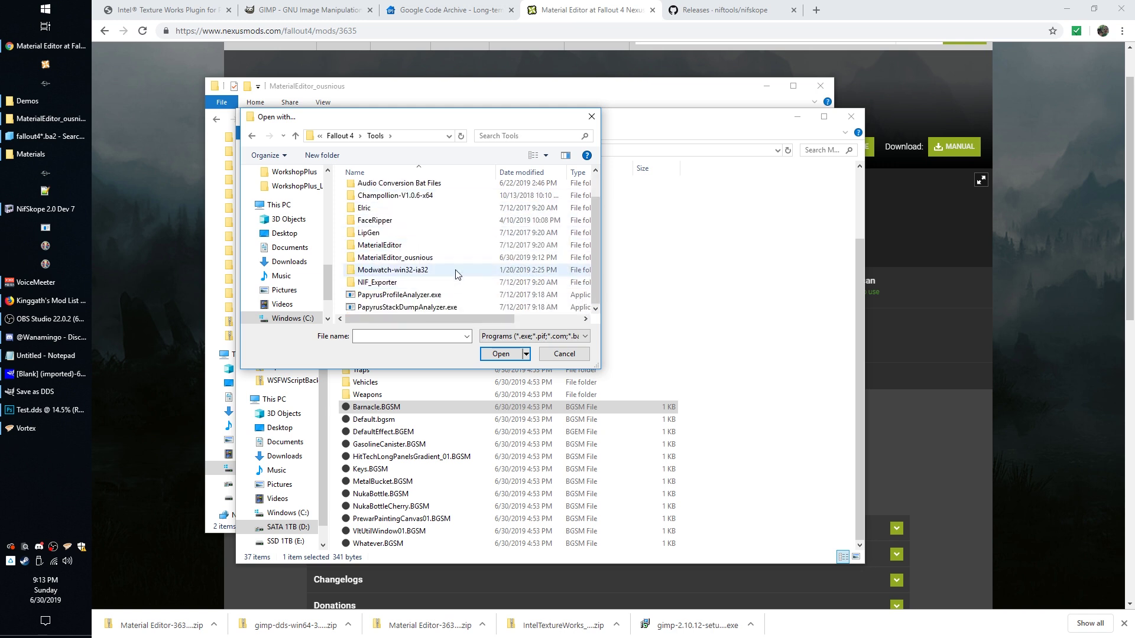
pyautogui.click(395, 247)
pyautogui.doubleClick(394, 246)
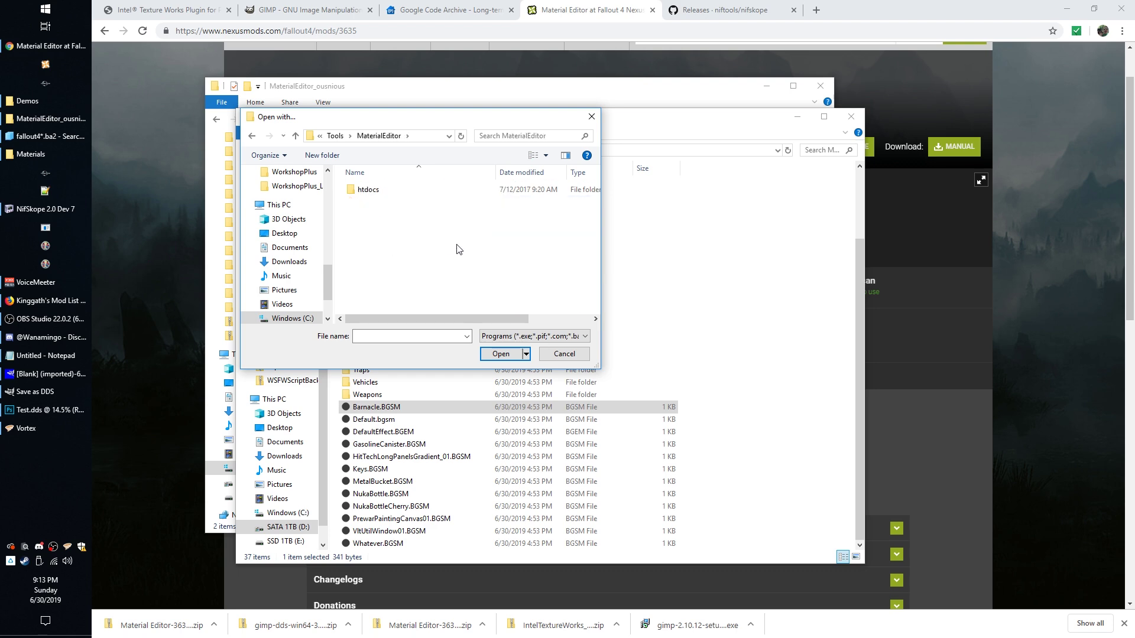
pyautogui.click(338, 135)
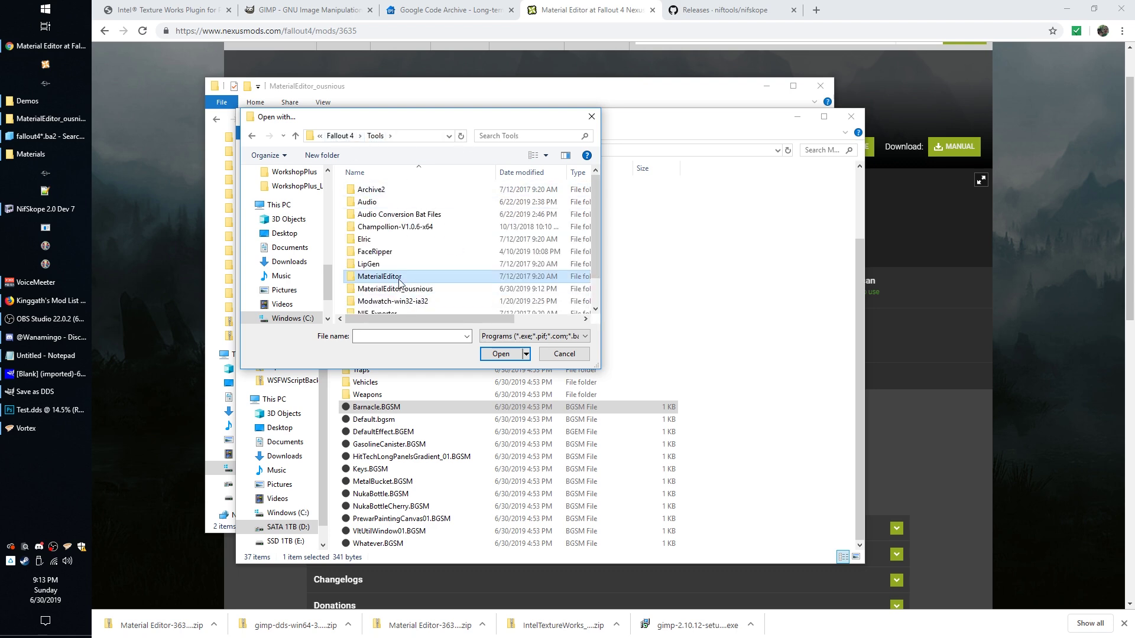
# Pick Material Editor.exe from the MaterialEditor_ousnious folder as the program that opens Barnacle.BGSM
pyautogui.doubleClick(404, 289)
pyautogui.doubleClick(365, 190)
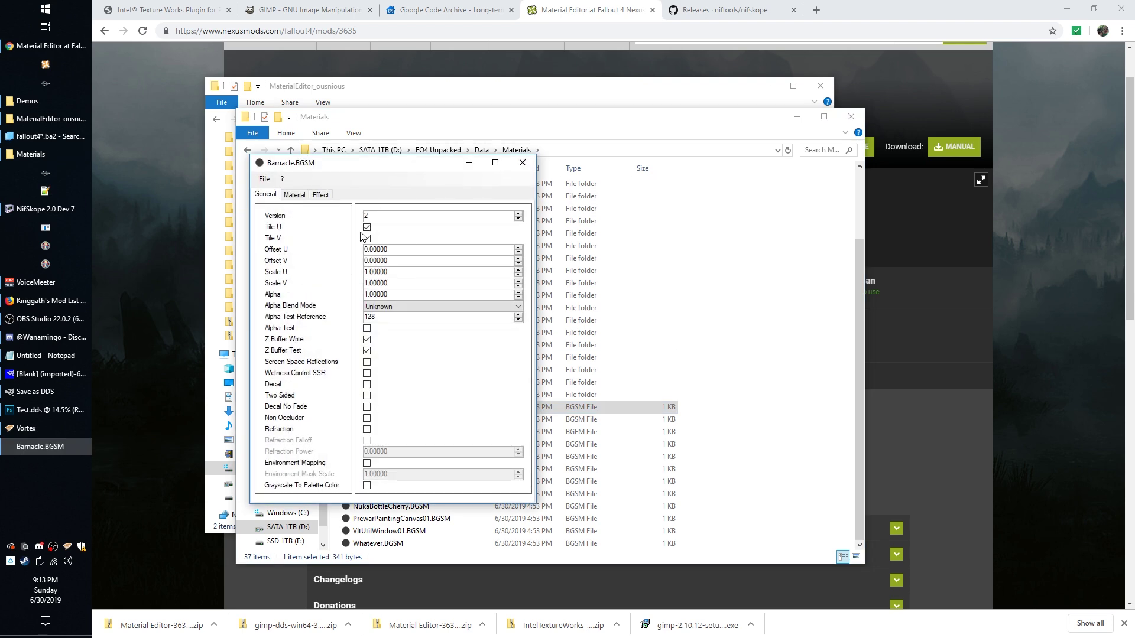
# Examine the Material and General properties of Barnacle.BGSM, and open its Save As dialog without saving
pyautogui.click(294, 194)
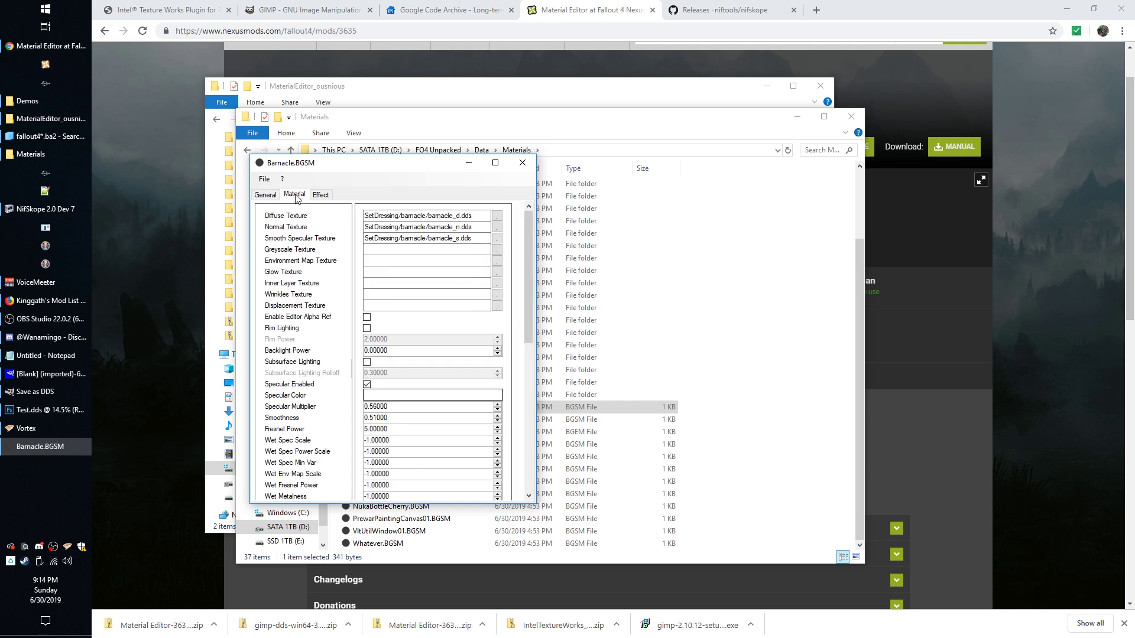
pyautogui.click(266, 194)
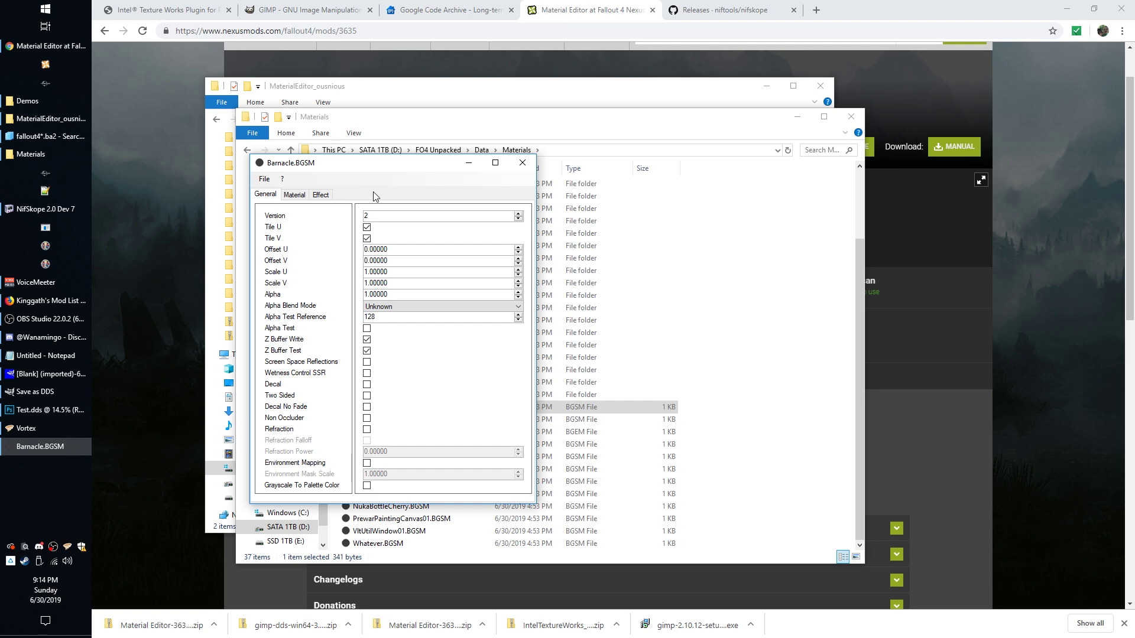
pyautogui.click(265, 179)
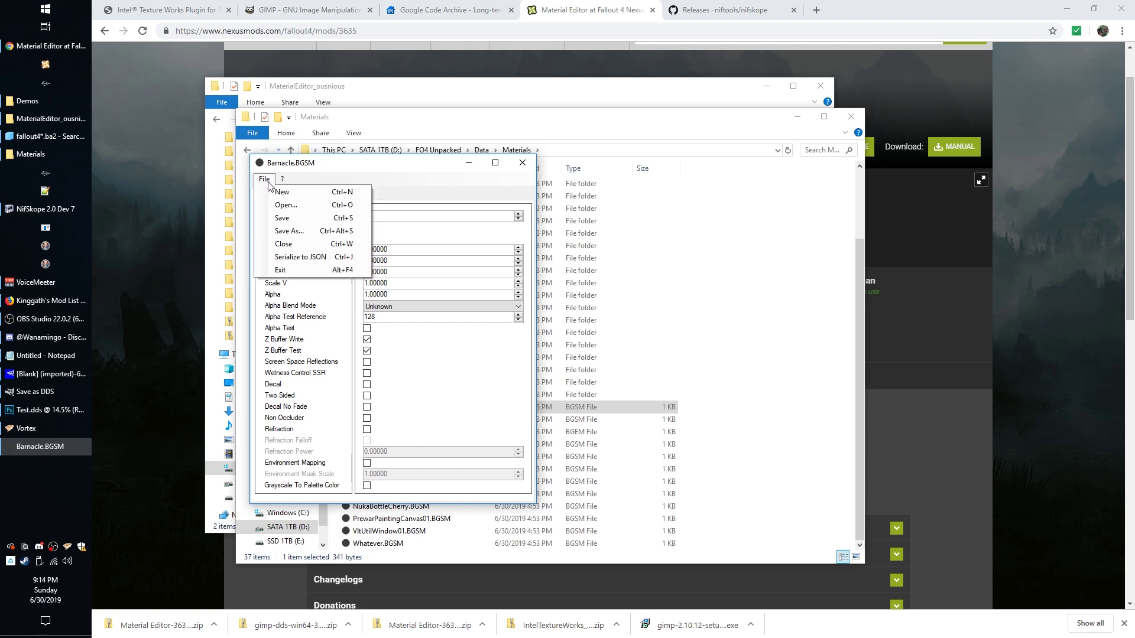
pyautogui.click(299, 232)
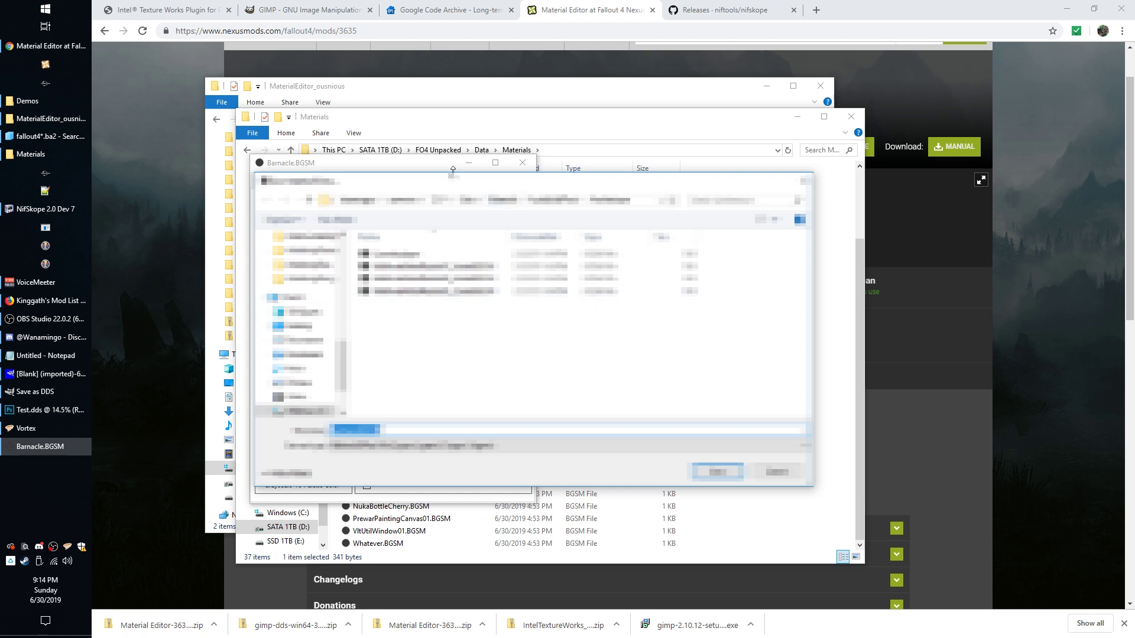
pyautogui.click(768, 468)
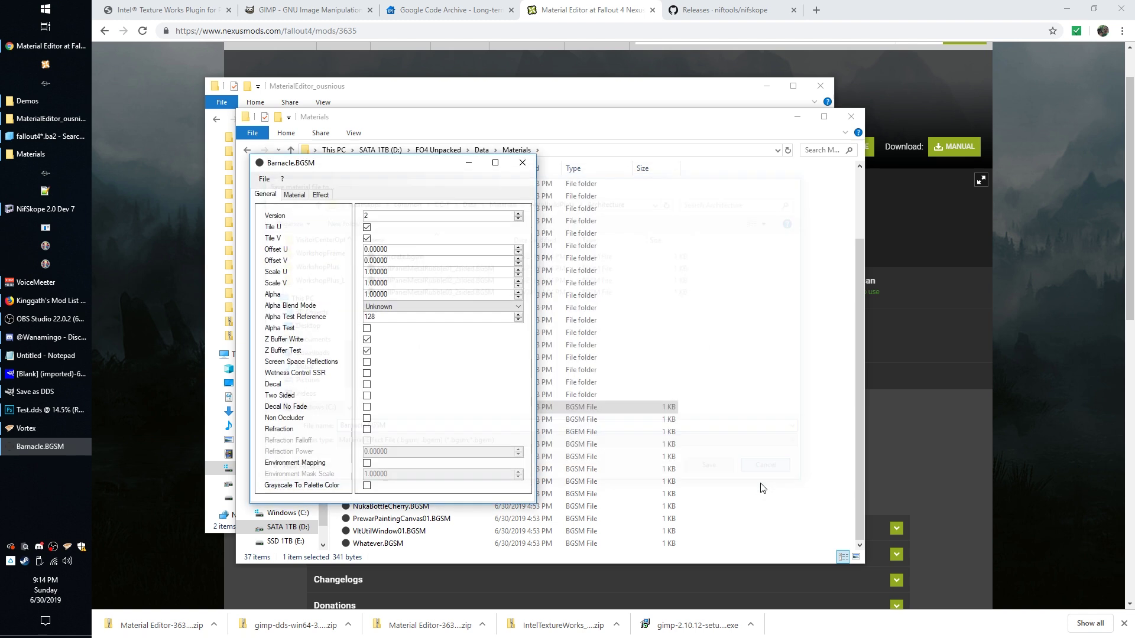
# Return to the Material properties of Barnacle.BGSM and highlight the Diffuse Texture path
pyautogui.click(287, 196)
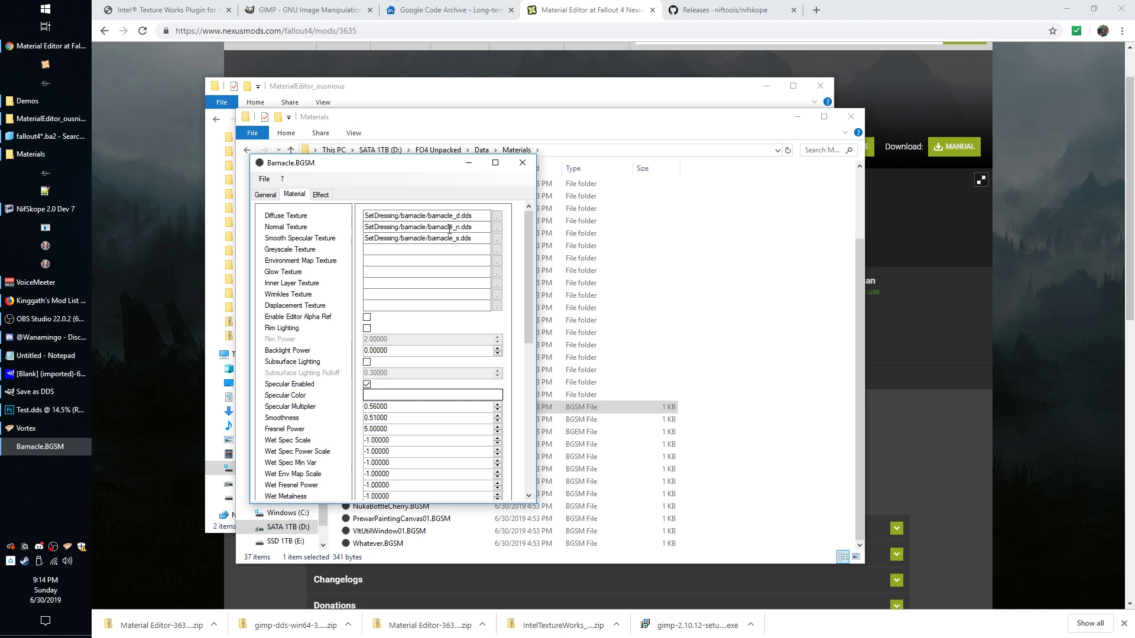
pyautogui.moveTo(476, 217); pyautogui.dragTo(319, 220)
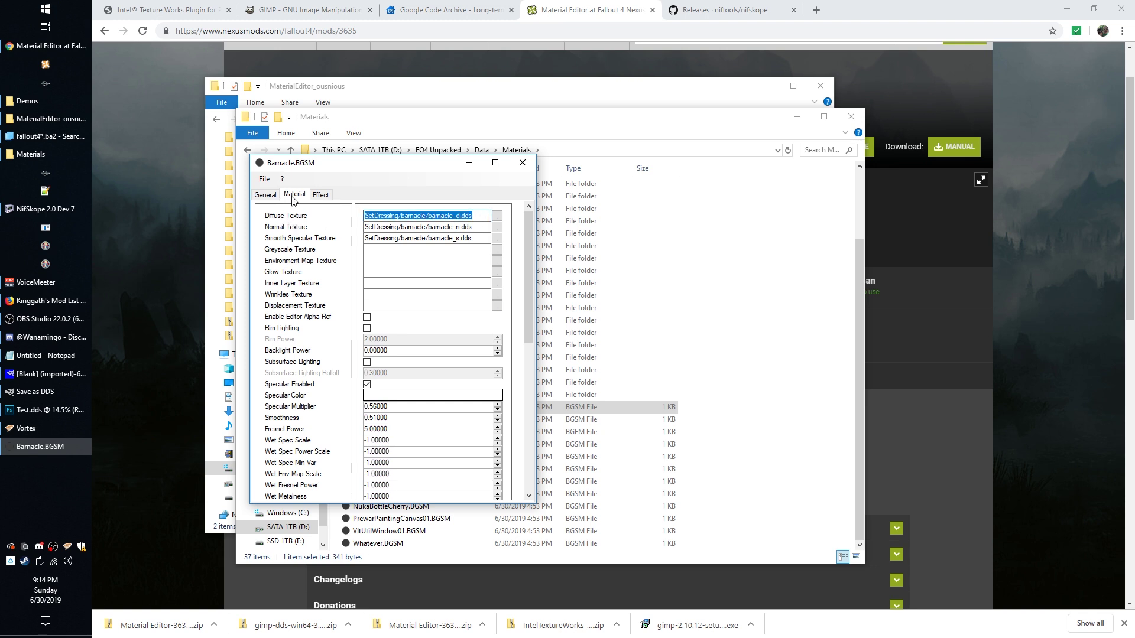
# Open the file browser for the Diffuse Texture of Barnacle.BGSM and dismiss it without choosing a file
pyautogui.click(477, 228)
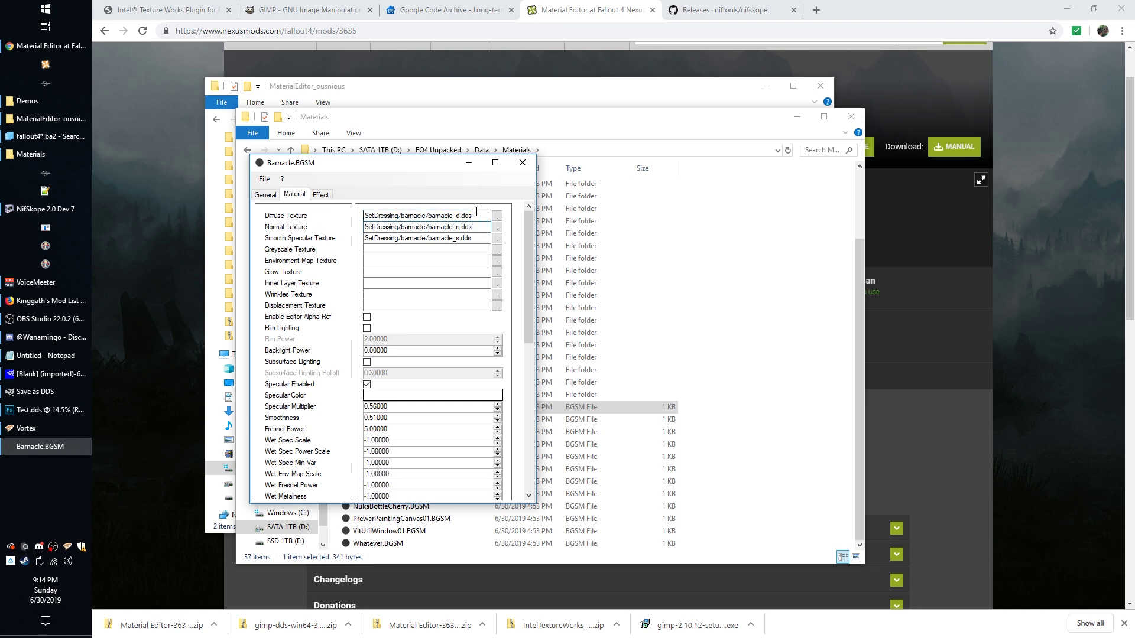
pyautogui.click(482, 216)
pyautogui.click(497, 217)
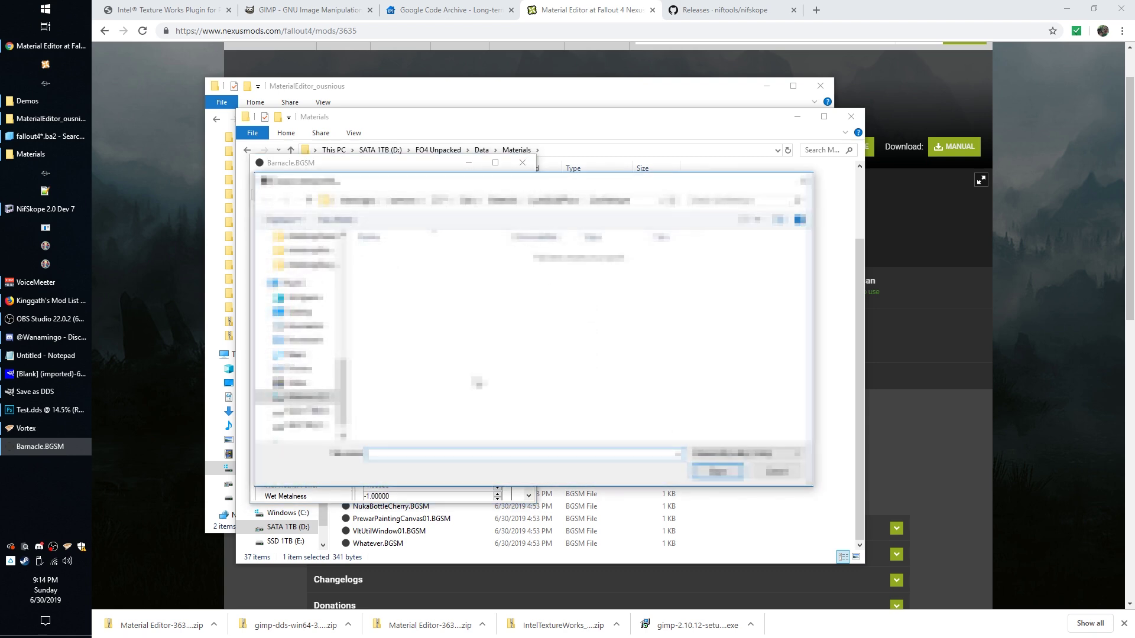
pyautogui.press('Escape')
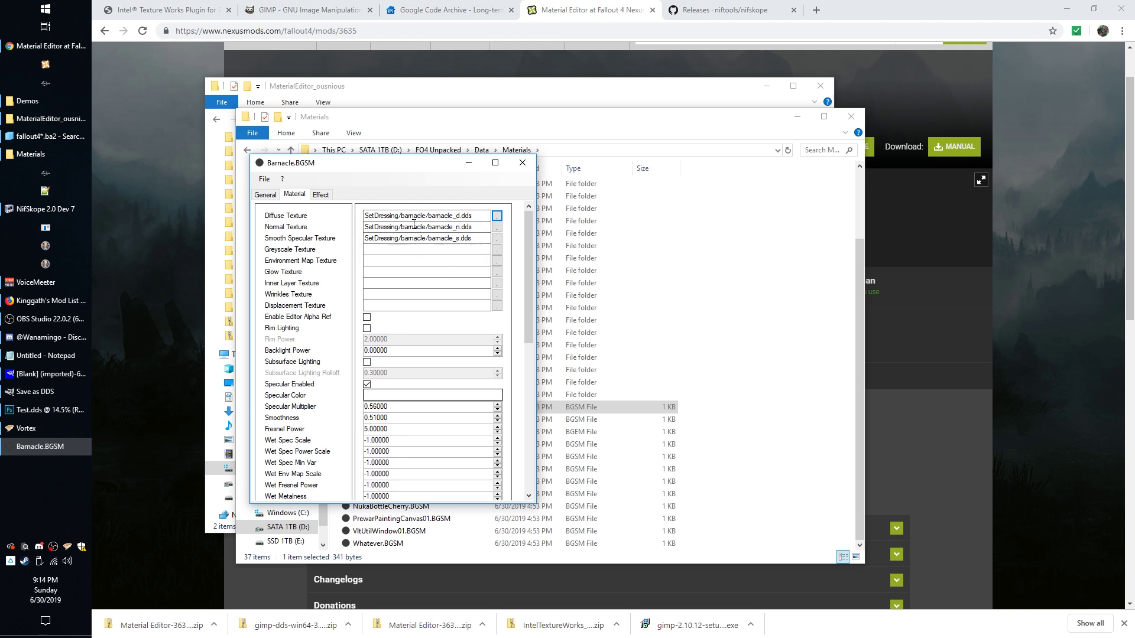
# Highlight the full Diffuse Texture path, followed by only its SetDressing/barnacle/ folder part, and point out the Smooth Specular Texture entry
pyautogui.moveTo(366, 217); pyautogui.dragTo(483, 221)
pyautogui.click(370, 215)
pyautogui.moveTo(366, 216); pyautogui.dragTo(491, 220)
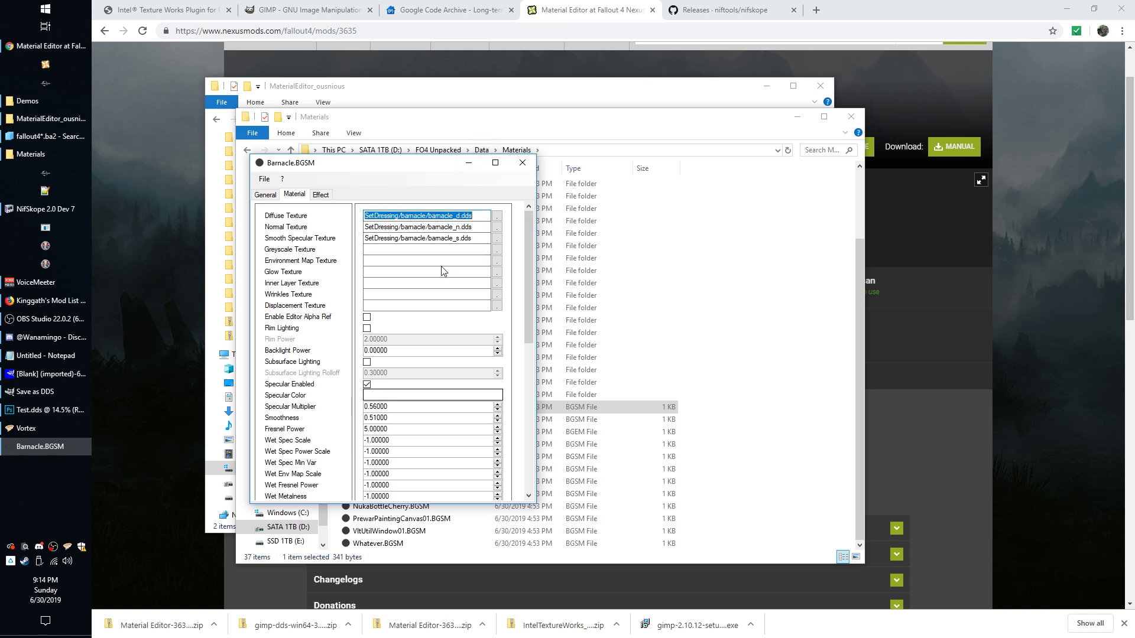
pyautogui.click(399, 215)
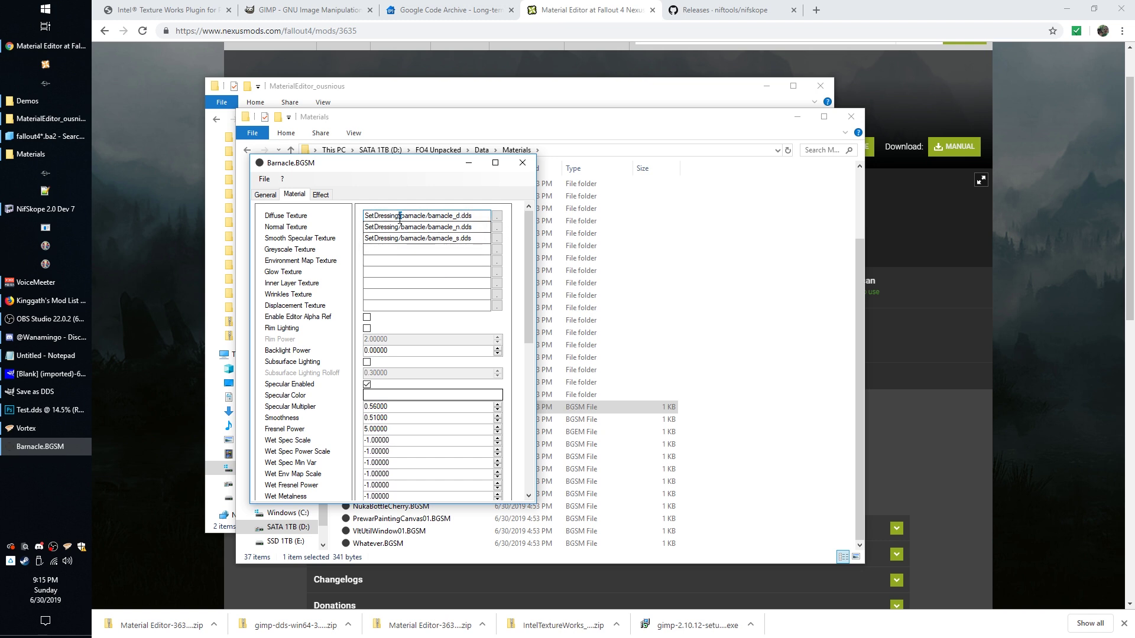
pyautogui.moveTo(365, 216); pyautogui.dragTo(431, 217)
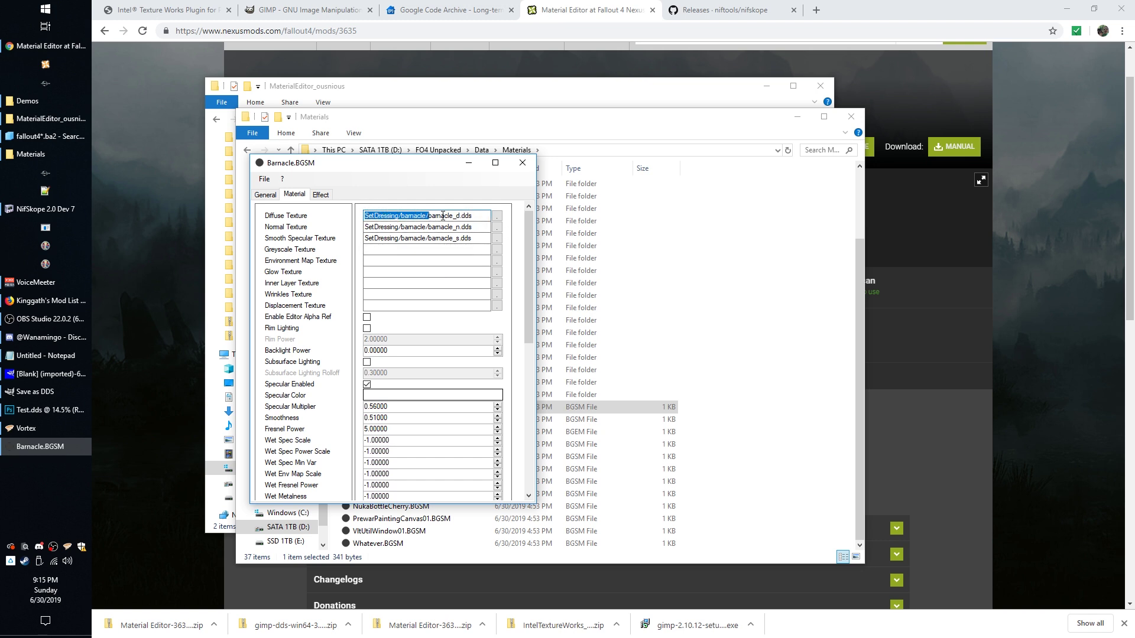
pyautogui.click(442, 217)
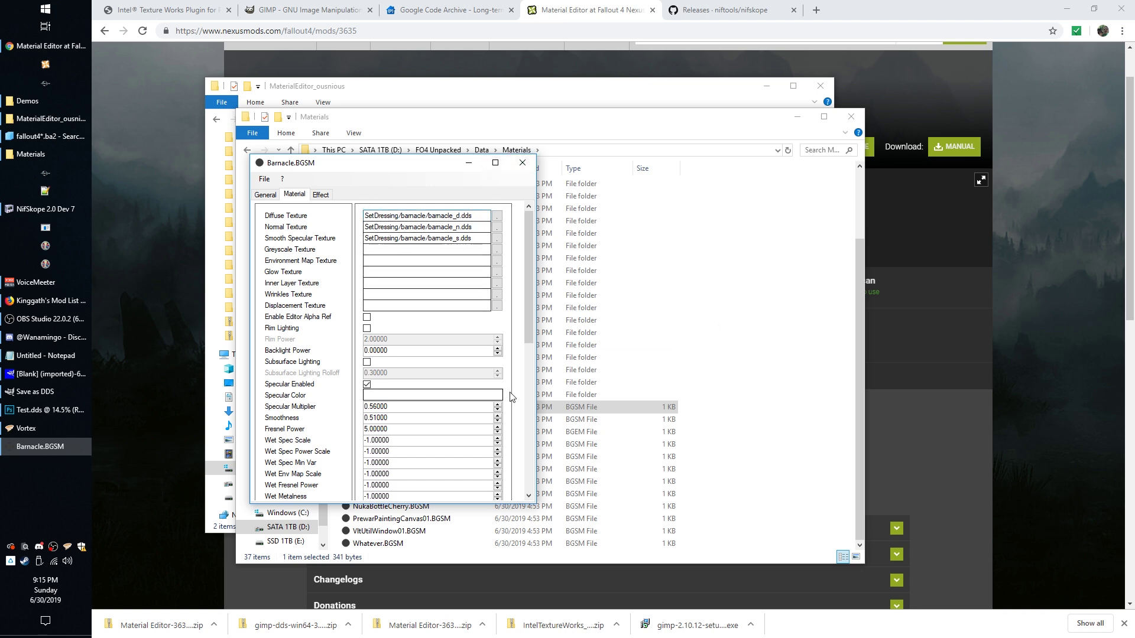
pyautogui.click(480, 238)
pyautogui.click(478, 216)
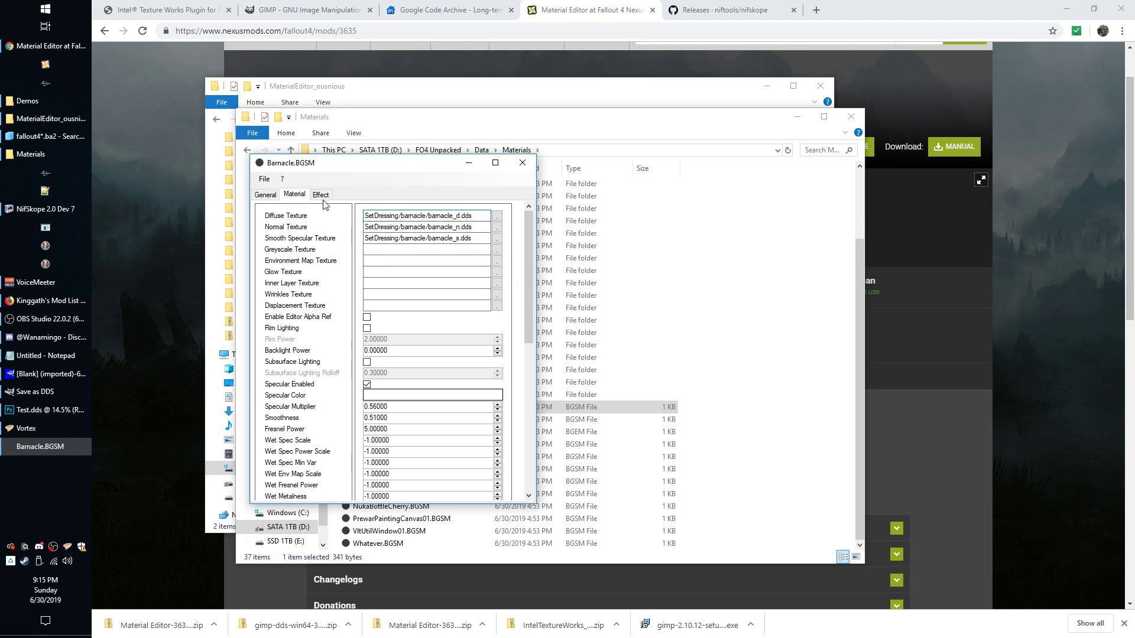
# Look through the remaining Material properties and the General properties of Barnacle.BGSM, and return to the texture entries
pyautogui.moveTo(530, 272); pyautogui.dragTo(524, 415)
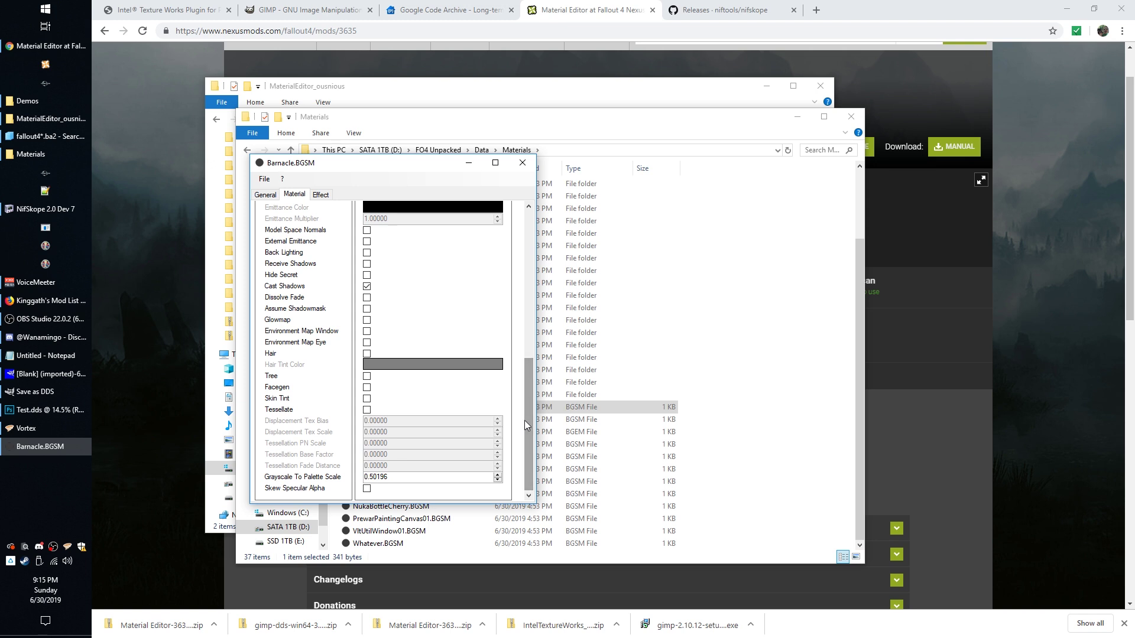
pyautogui.click(264, 196)
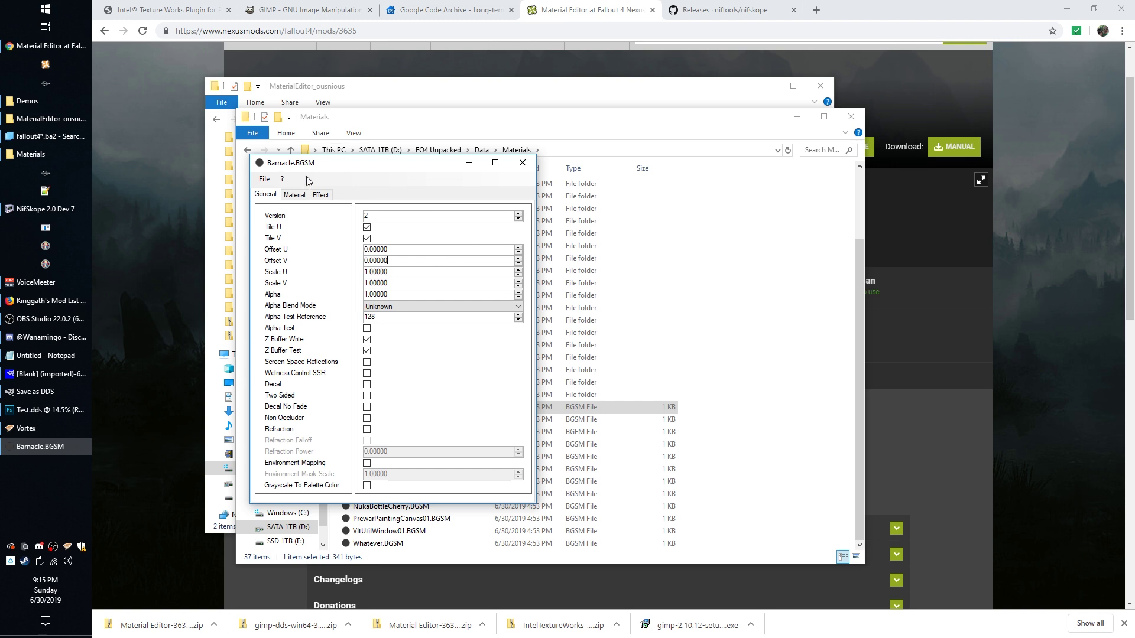
pyautogui.click(301, 194)
pyautogui.moveTo(529, 426); pyautogui.dragTo(528, 278)
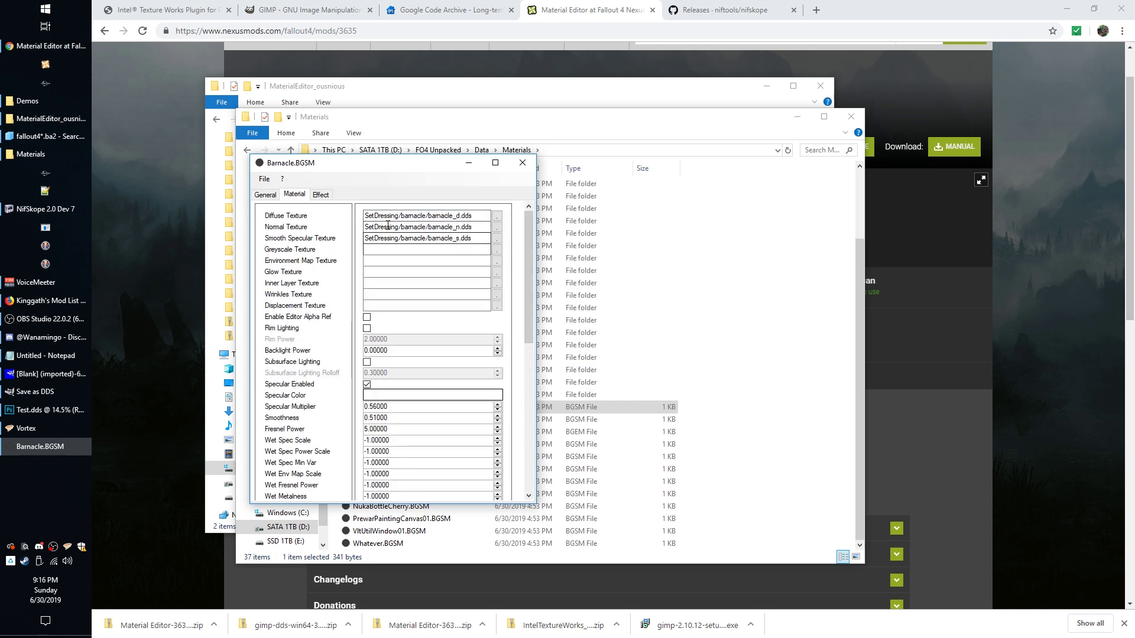
# Point out the empty texture slots of the material, including Greyscale, Environment Map, Glow and Wrinkles
pyautogui.click(391, 260)
pyautogui.click(374, 269)
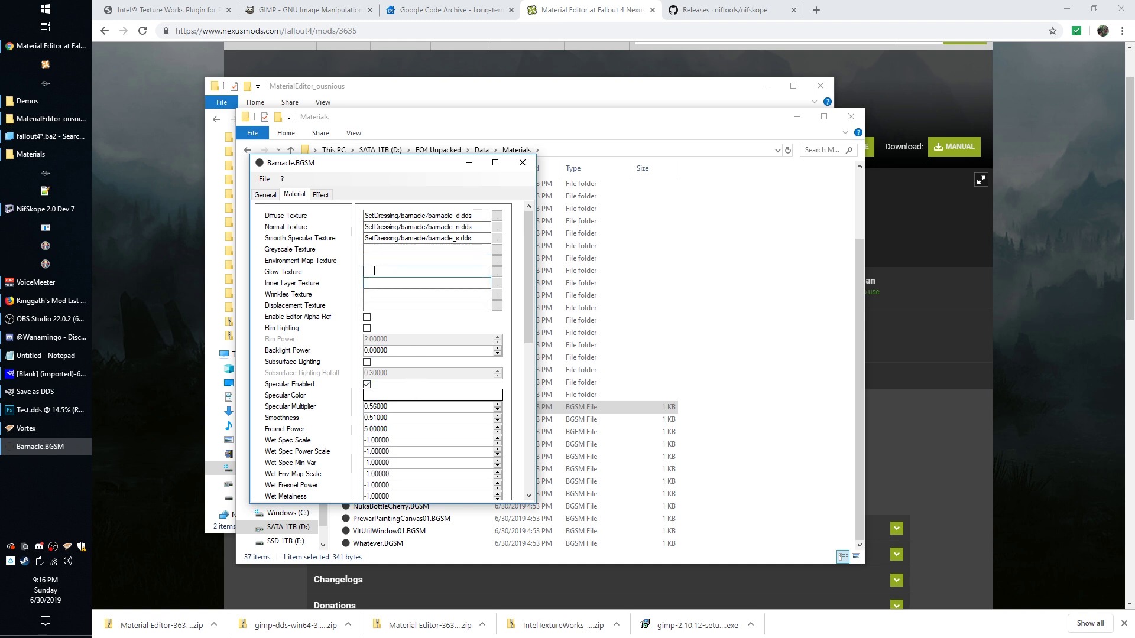
pyautogui.click(374, 294)
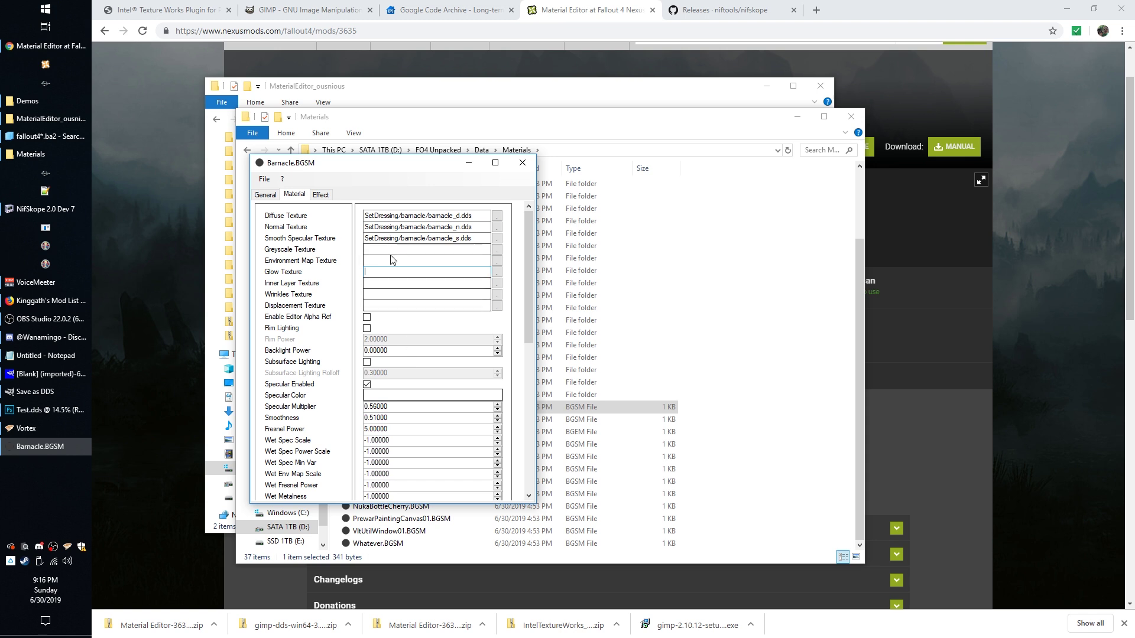
pyautogui.click(403, 263)
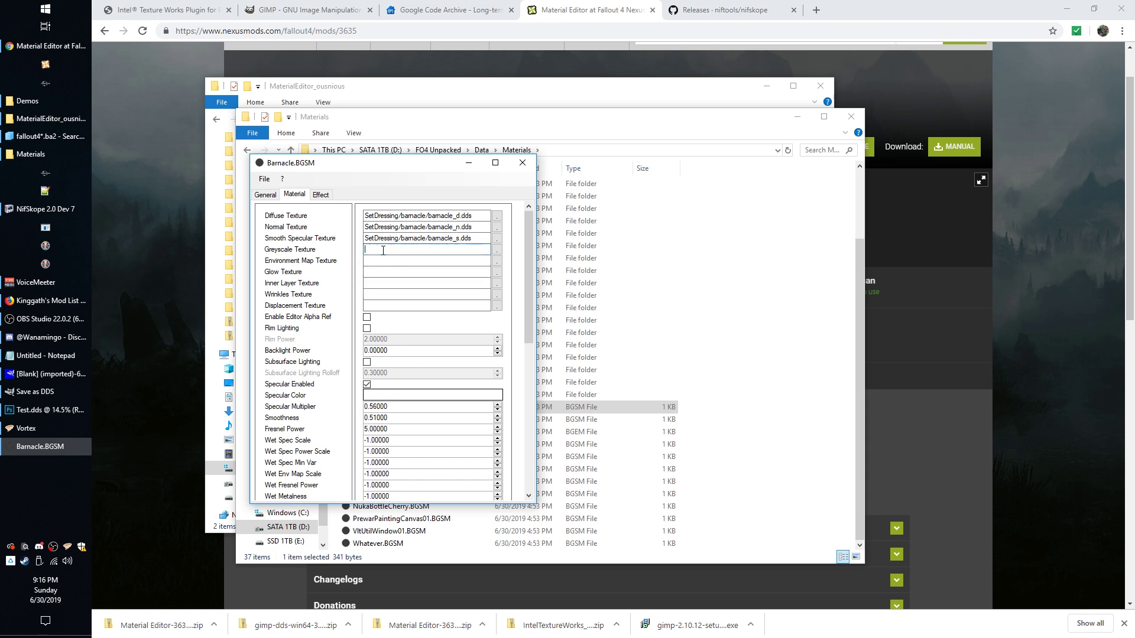
pyautogui.click(402, 272)
# Highlight the Diffuse Texture path once more, and close Barnacle.BGSM without making changes
pyautogui.moveTo(471, 216); pyautogui.dragTo(344, 217)
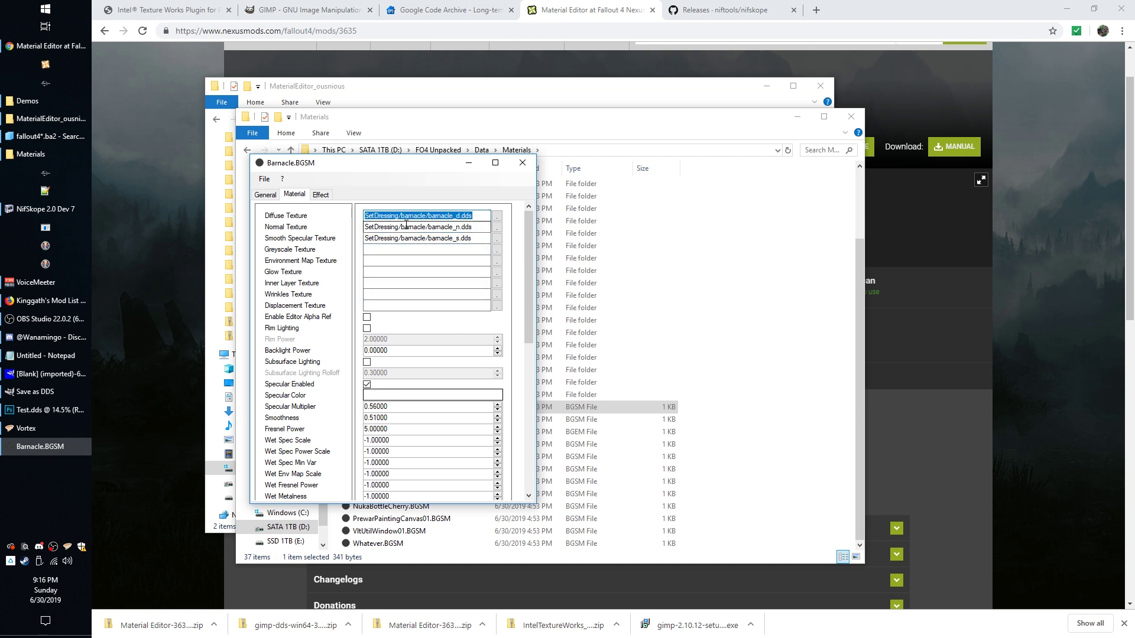
pyautogui.moveTo(376, 169); pyautogui.dragTo(409, 161)
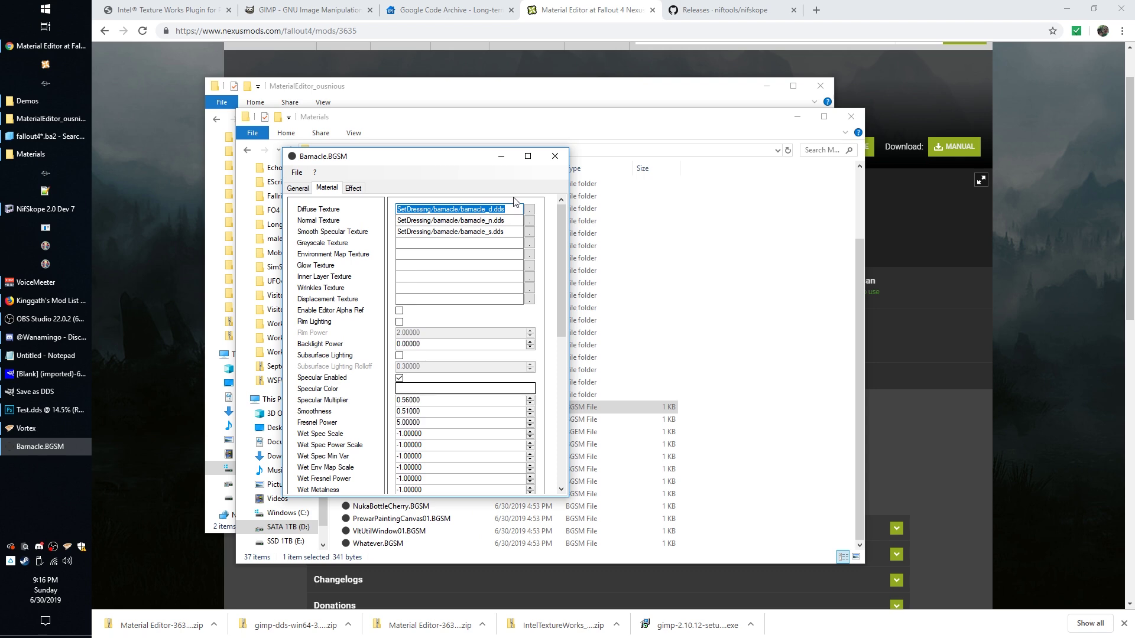
pyautogui.click(558, 157)
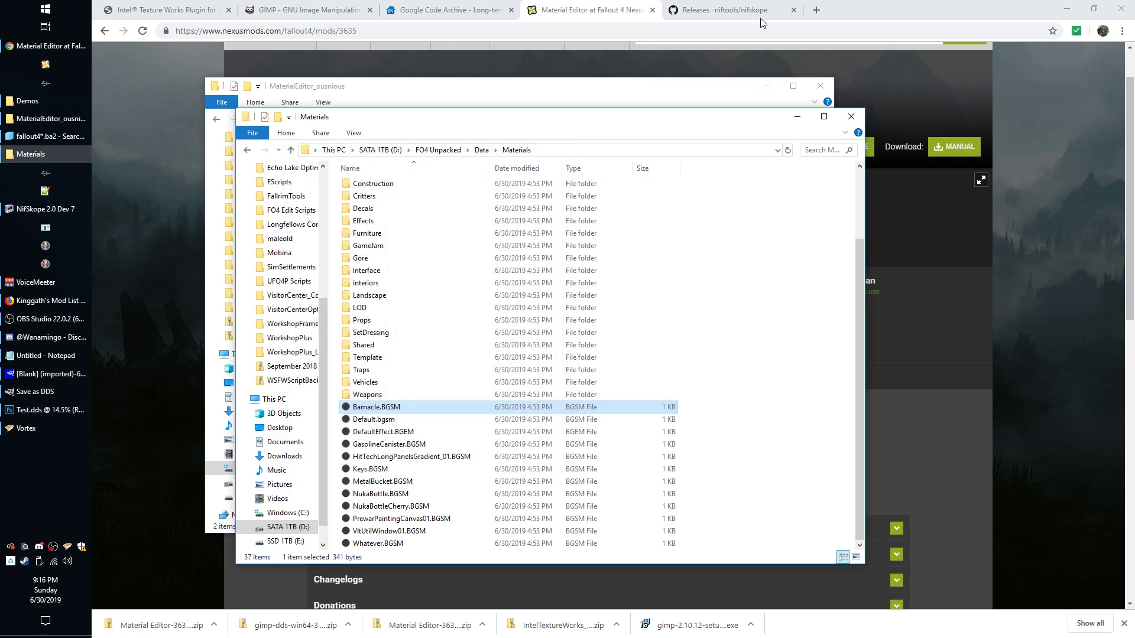
# Switch to the niftools/nifskope releases page in the browser and look over the NifSkope 2.0 Dev 7 changelog
pyautogui.click(733, 10)
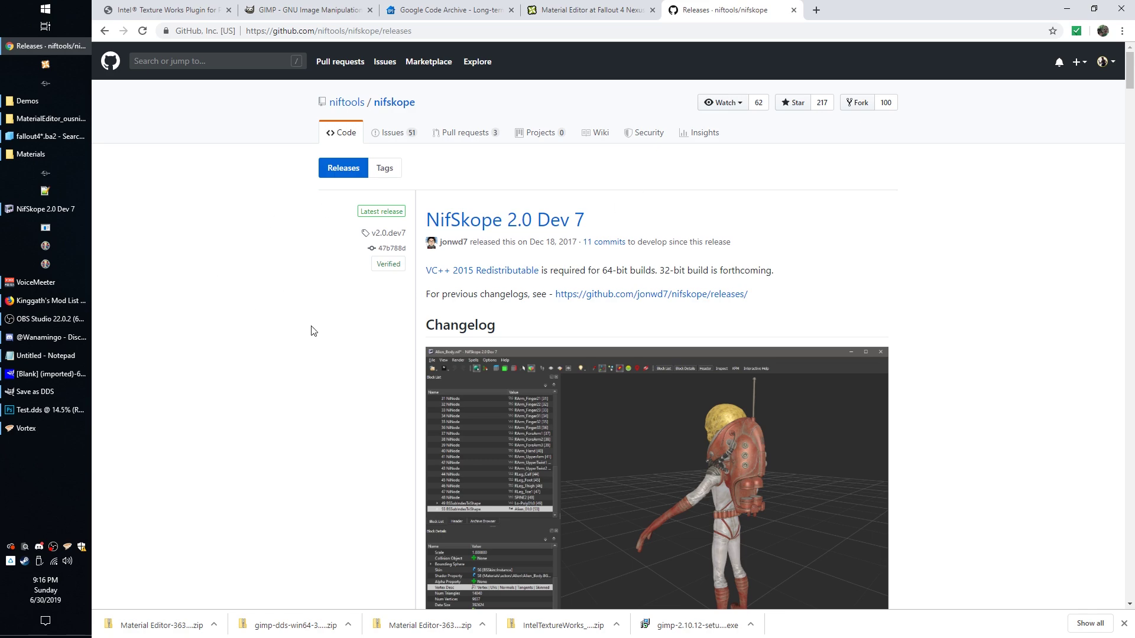
pyautogui.scroll(-20, 314, 332)
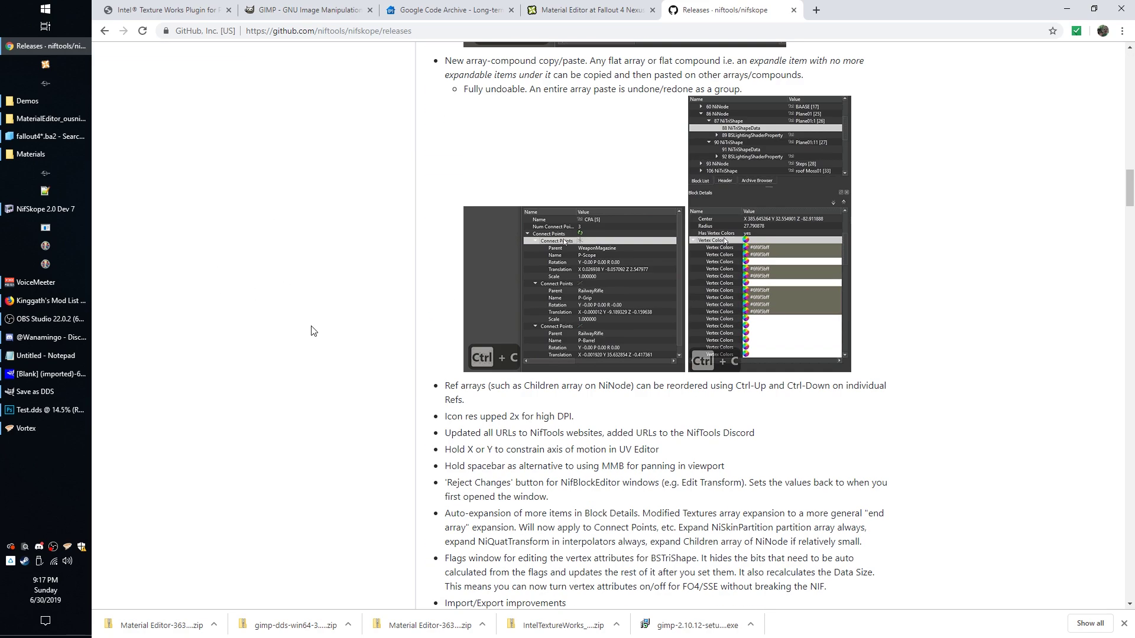
pyautogui.scroll(-10, 313, 331)
pyautogui.scroll(20, 329, 349)
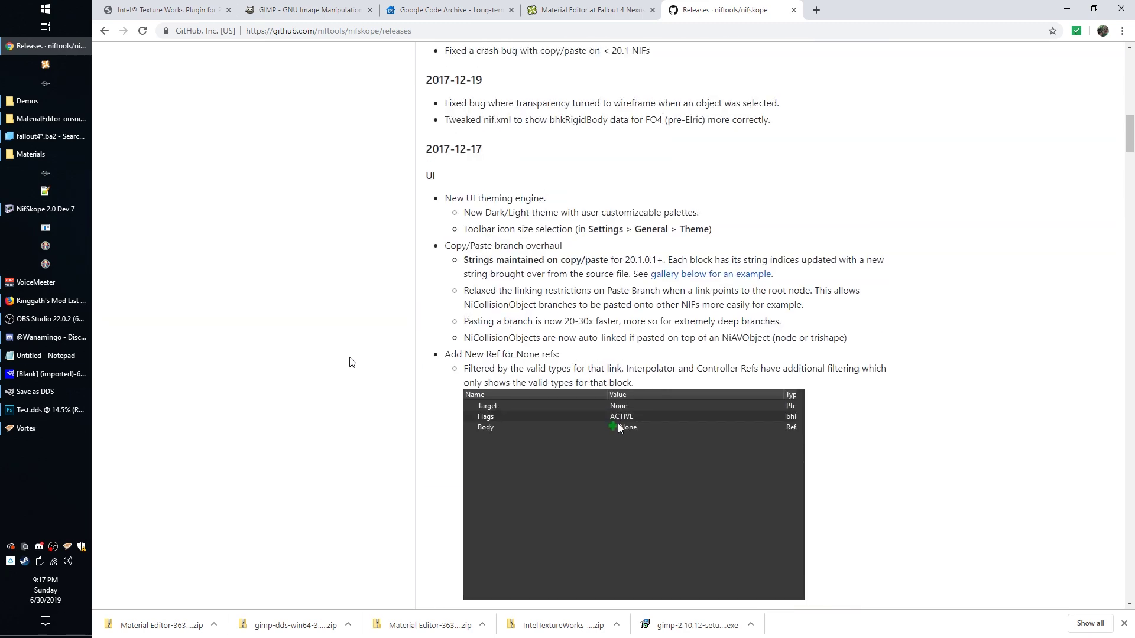
pyautogui.scroll(15, 352, 361)
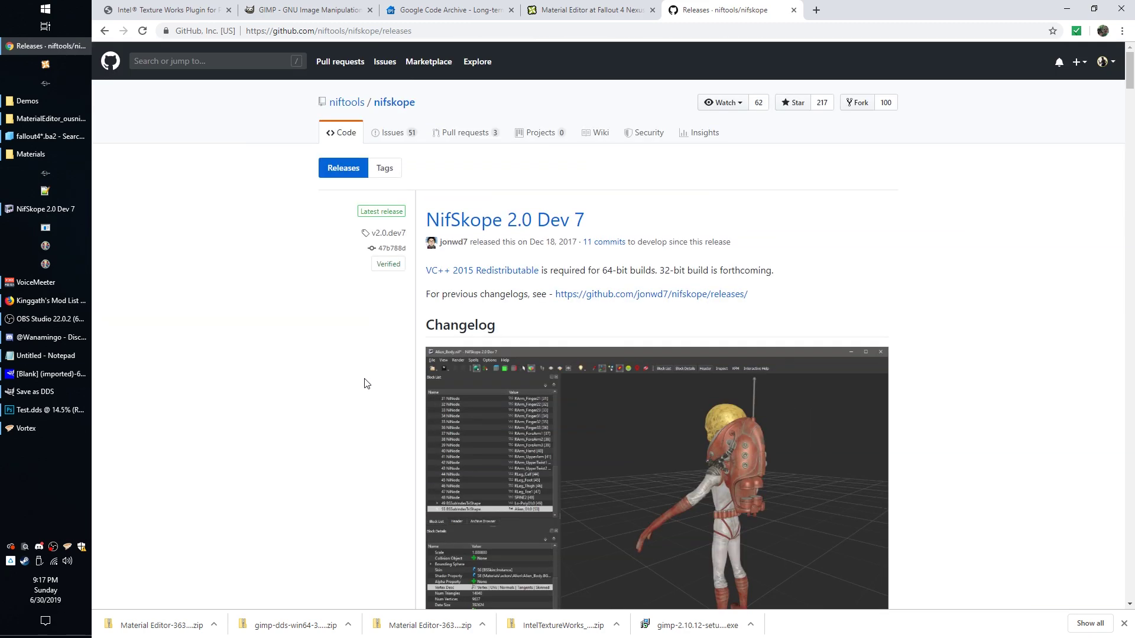
pyautogui.scroll(-4, 289, 443)
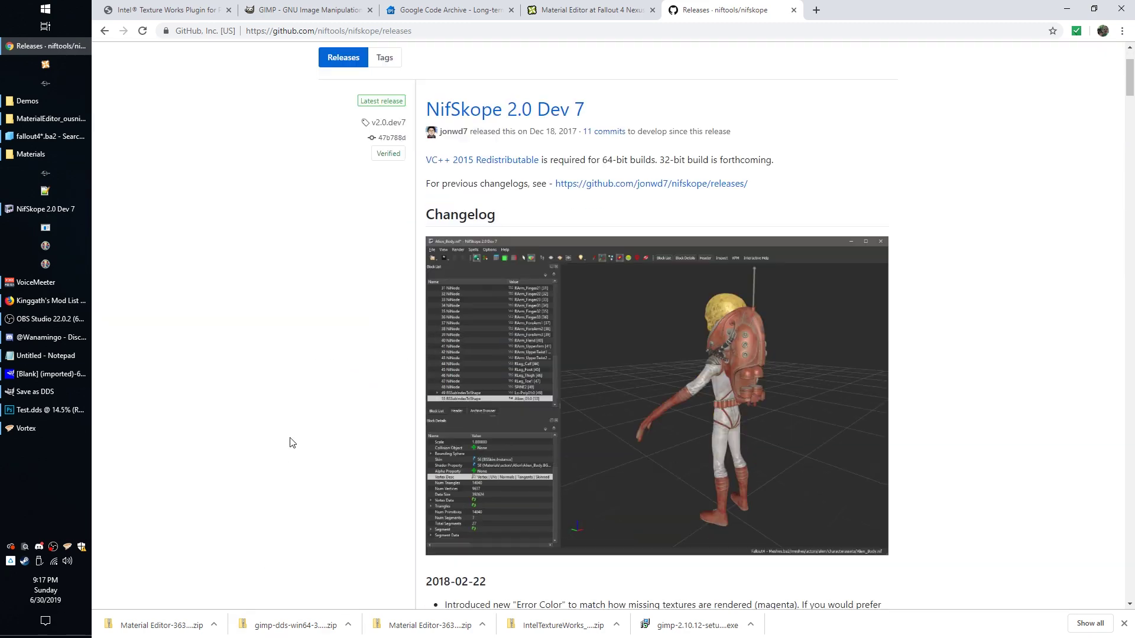
pyautogui.scroll(4, 289, 446)
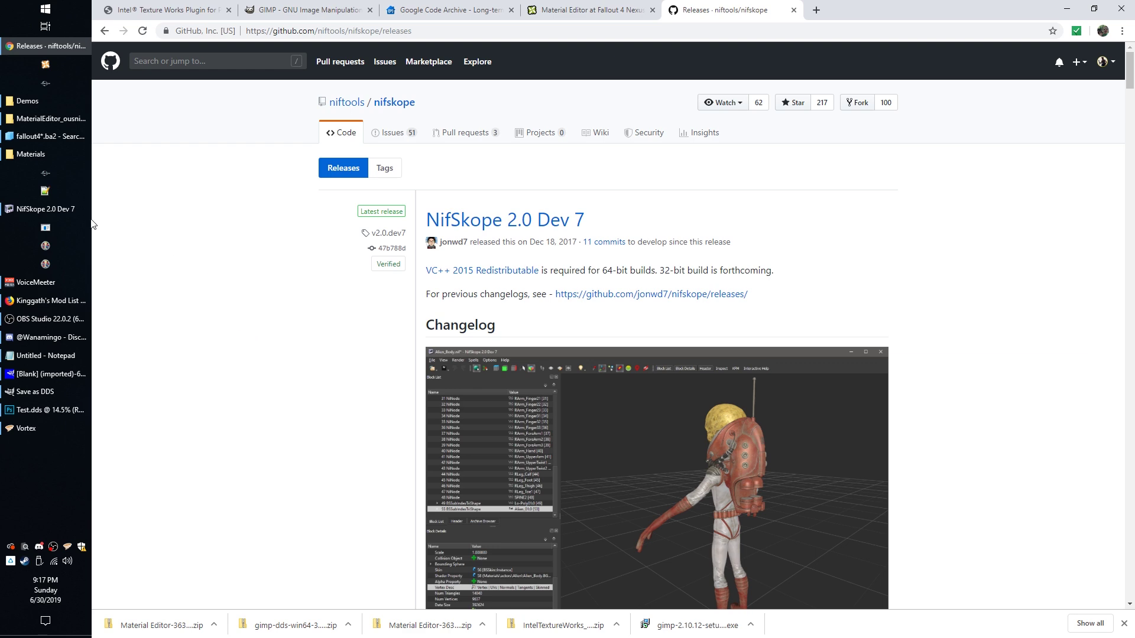
# Show the NifSkope program briefly, and open the latest release's own page at its Assets downloads
pyautogui.click(73, 217)
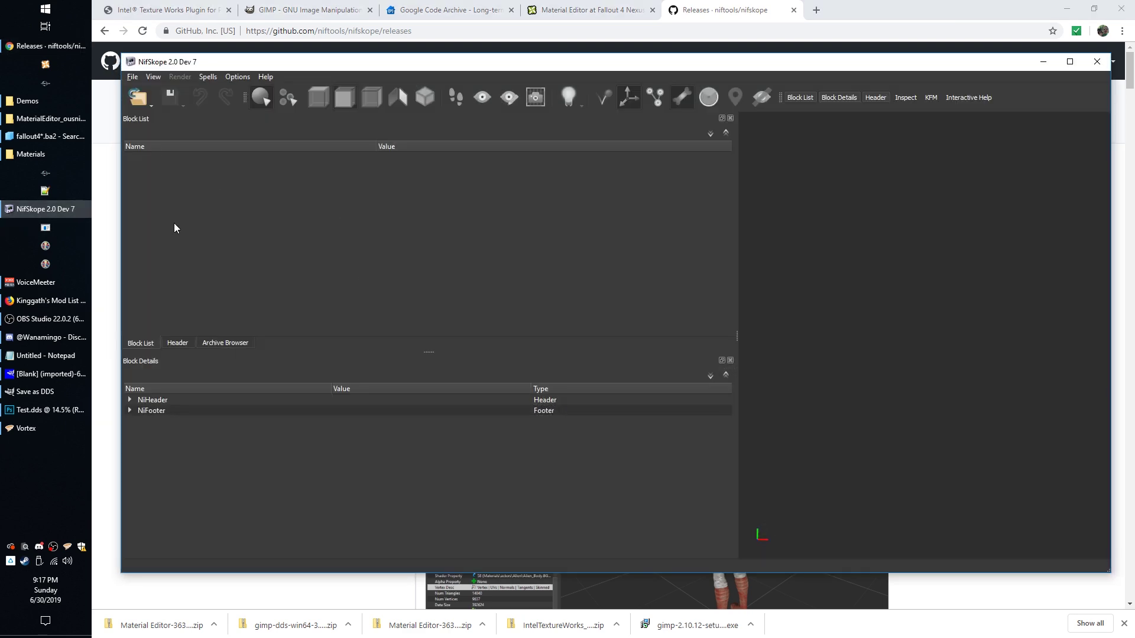
pyautogui.click(83, 211)
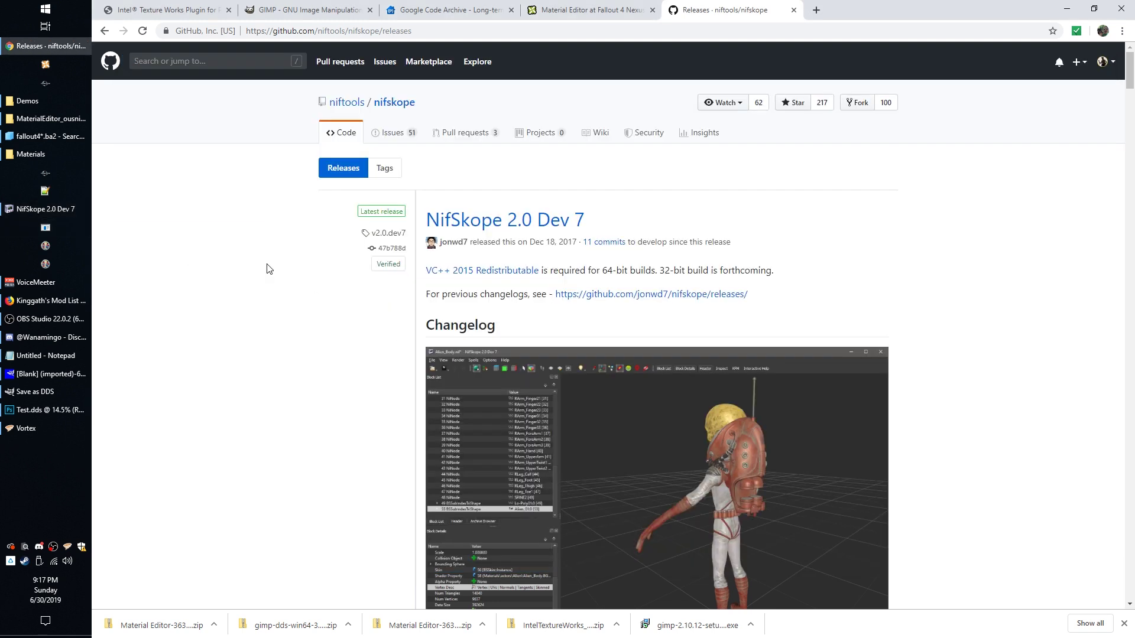
pyautogui.click(395, 217)
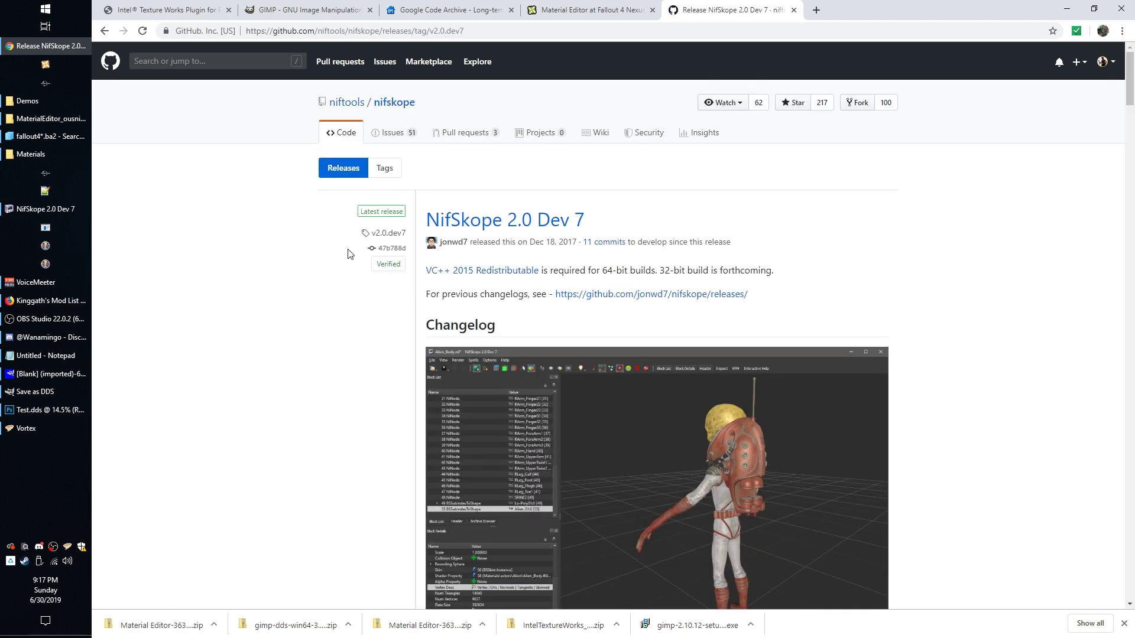
pyautogui.scroll(-10, 358, 256)
pyautogui.scroll(-20, 319, 338)
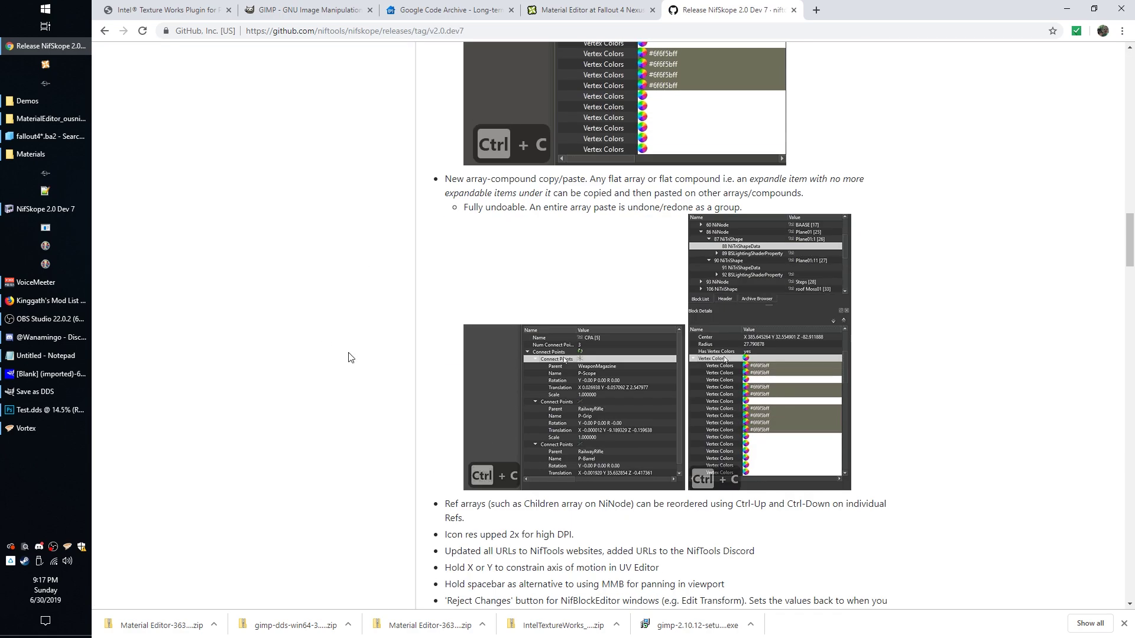
pyautogui.scroll(-20, 358, 382)
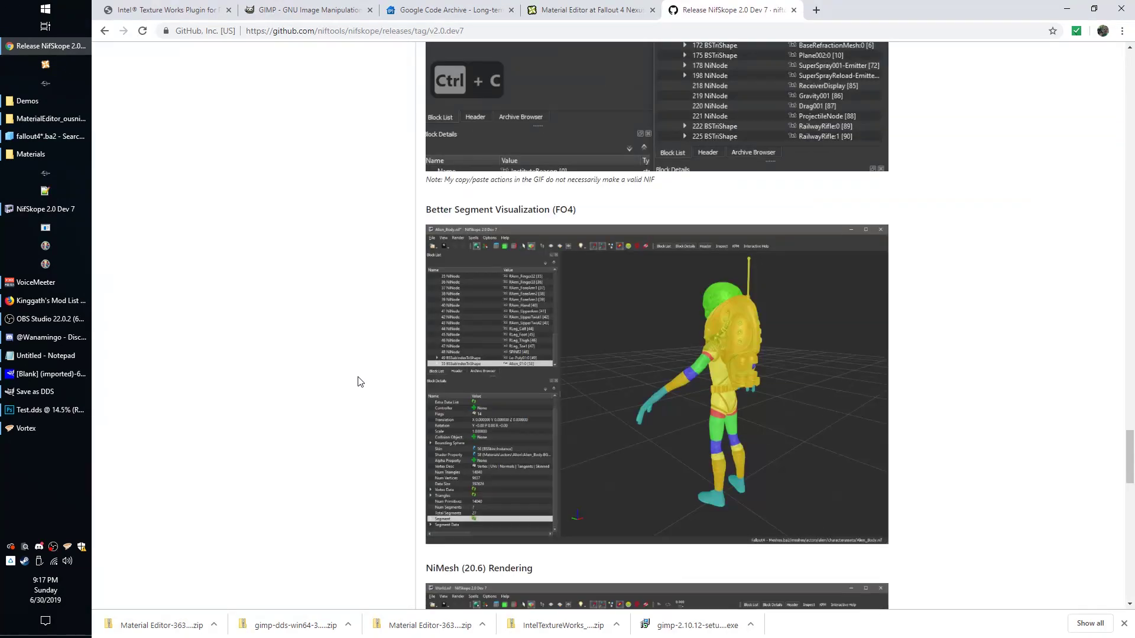
pyautogui.scroll(-7, 358, 381)
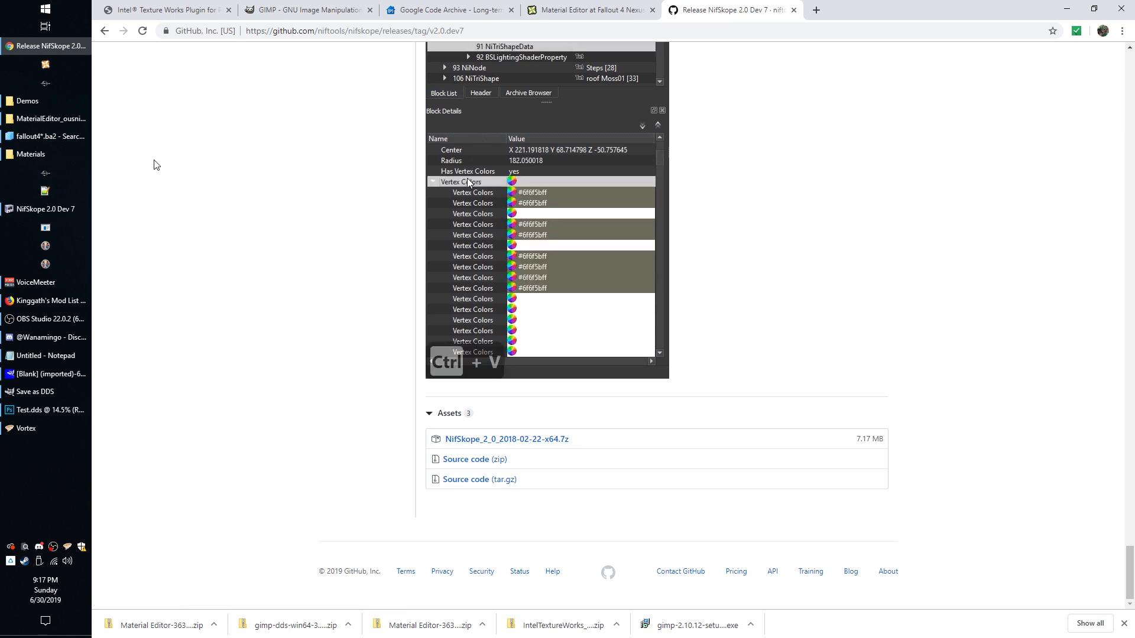
# Switch to NifSkope 2.0 Dev 7 and open its Settings window
pyautogui.click(45, 209)
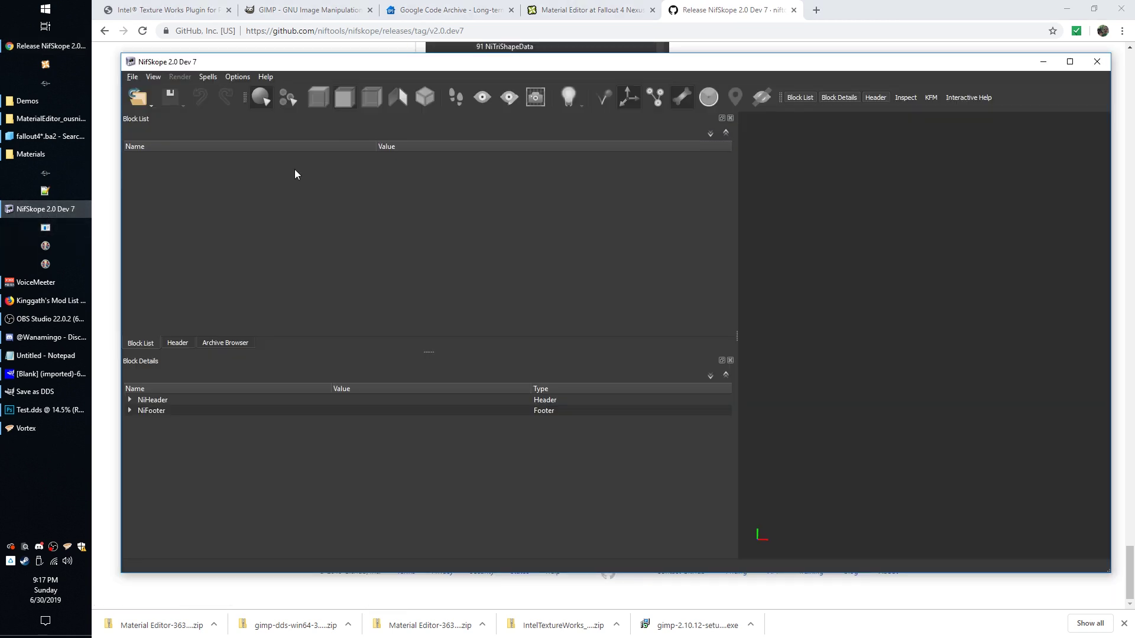
pyautogui.click(50, 121)
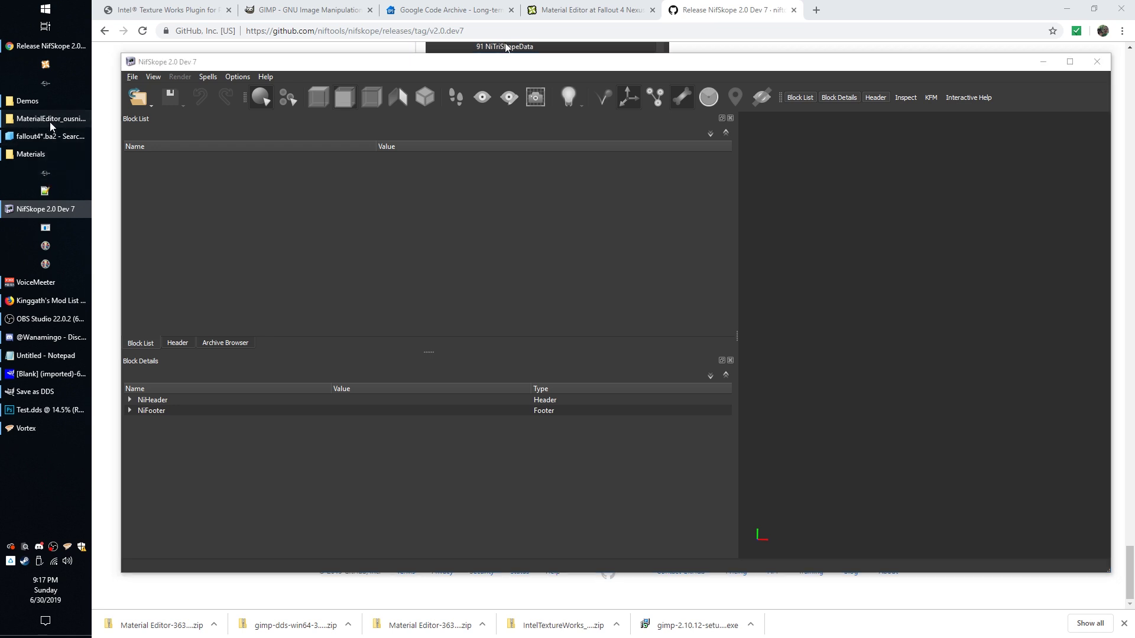
pyautogui.click(50, 122)
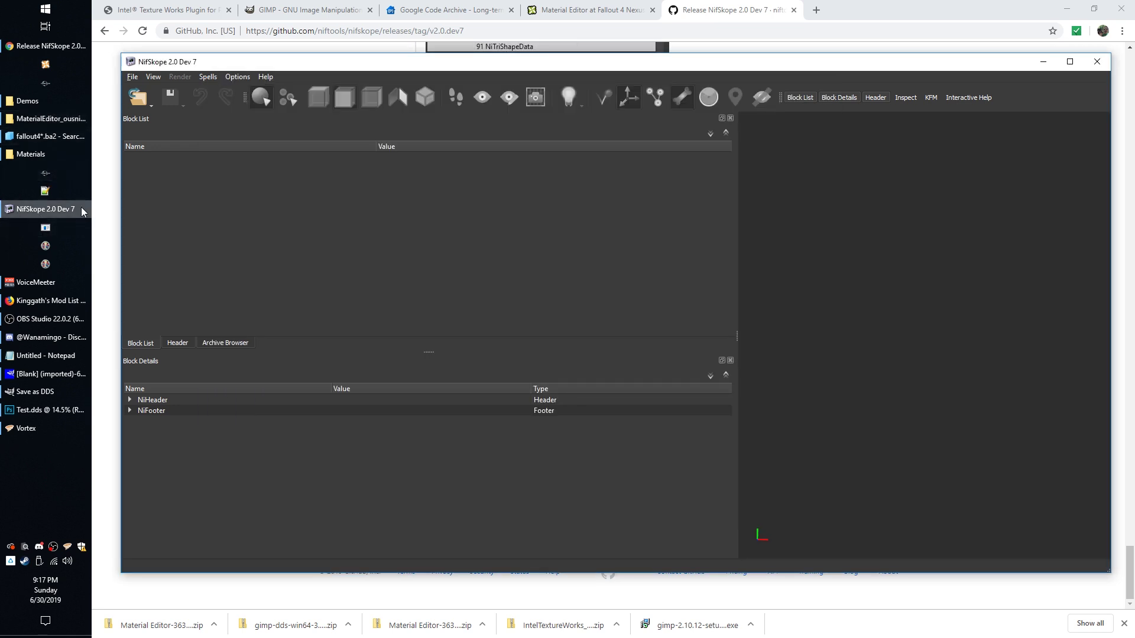
pyautogui.moveTo(49, 216)
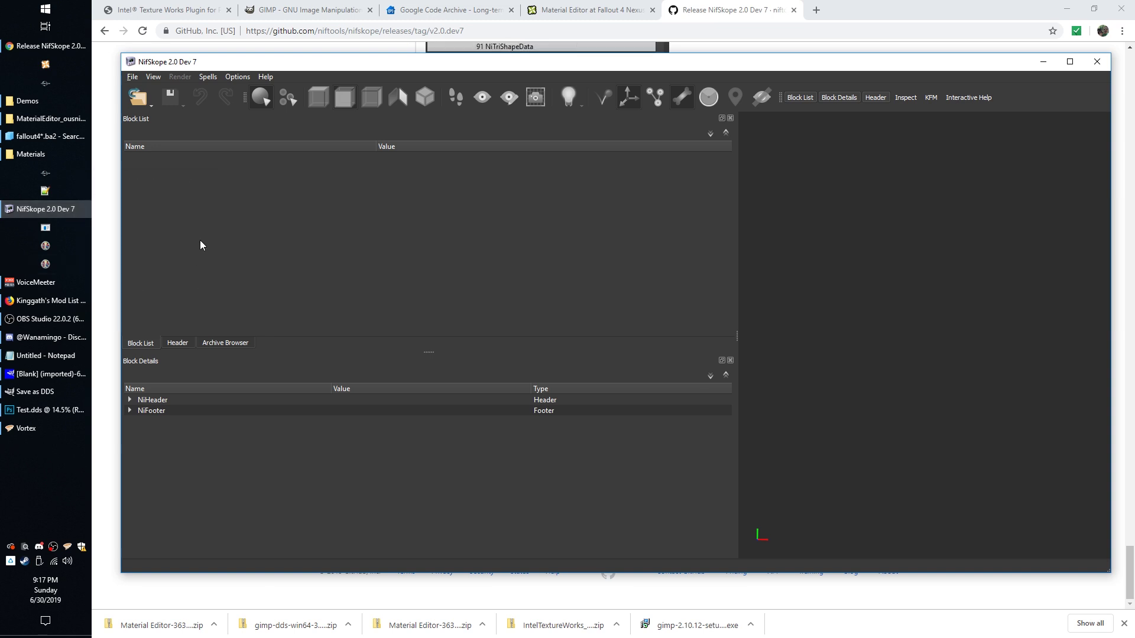
pyautogui.click(231, 79)
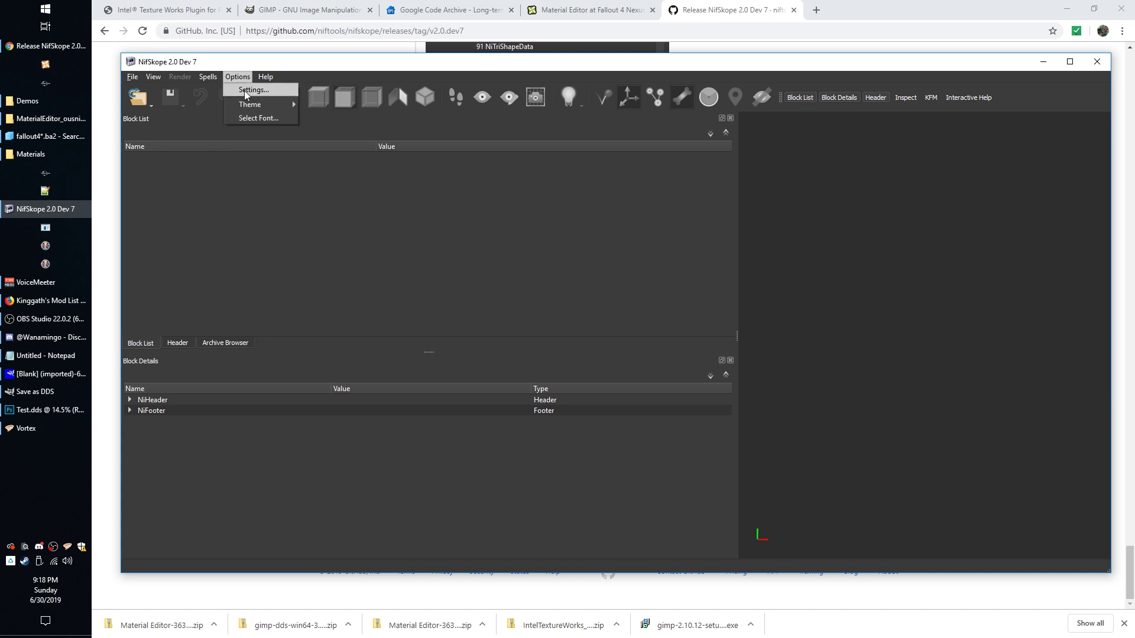
pyautogui.click(244, 91)
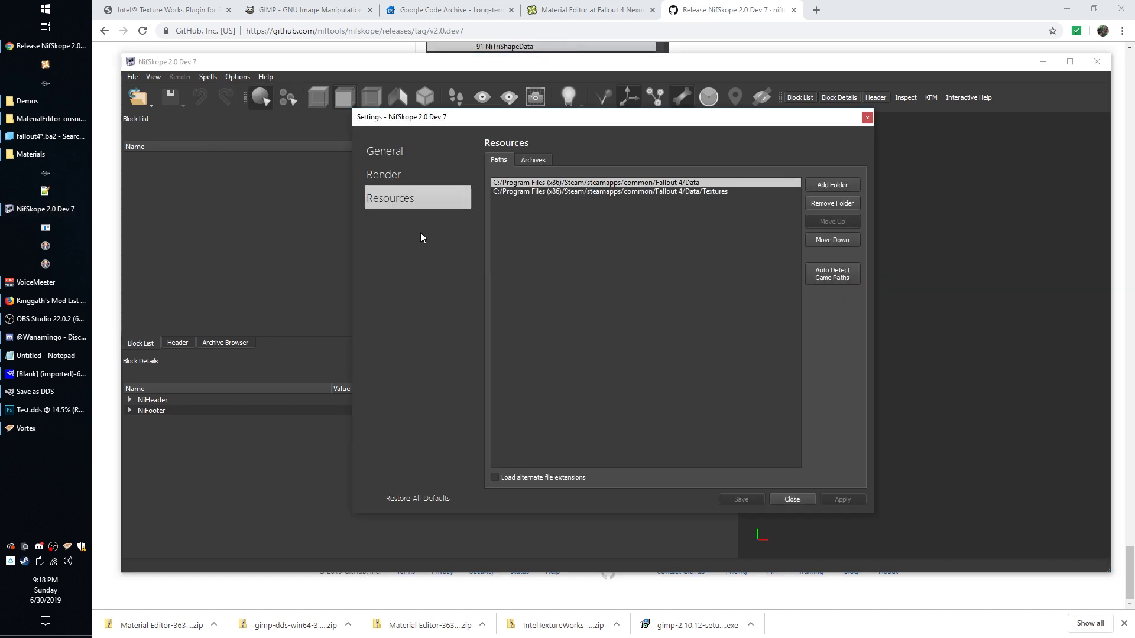
# Look over the General and Render settings, and return to the Resources settings
pyautogui.click(385, 151)
pyautogui.click(384, 175)
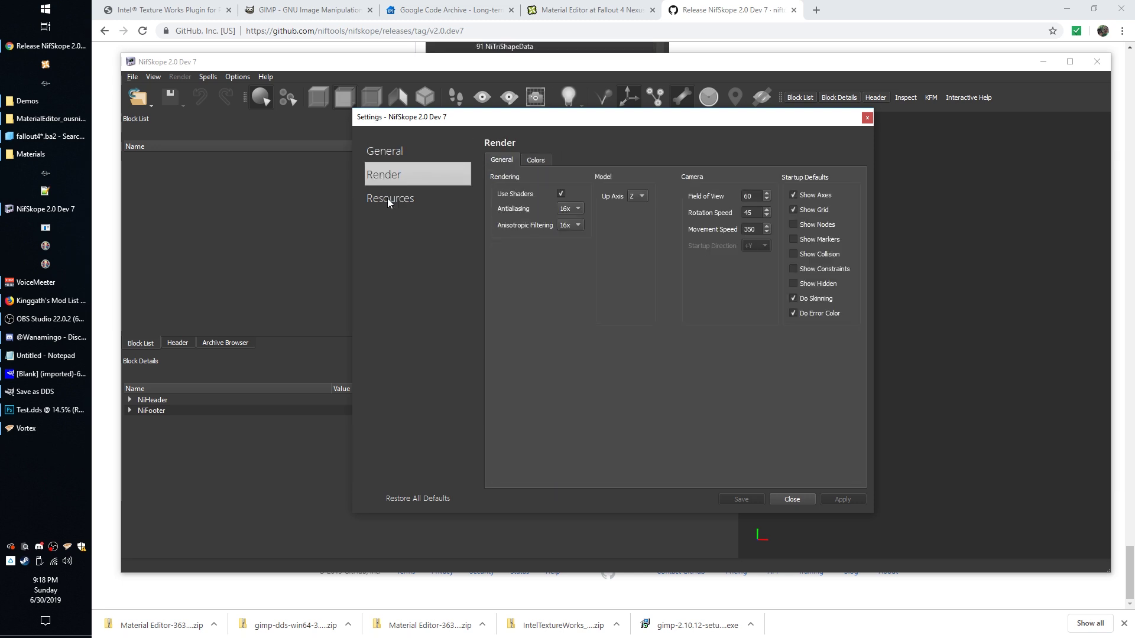
pyautogui.click(389, 198)
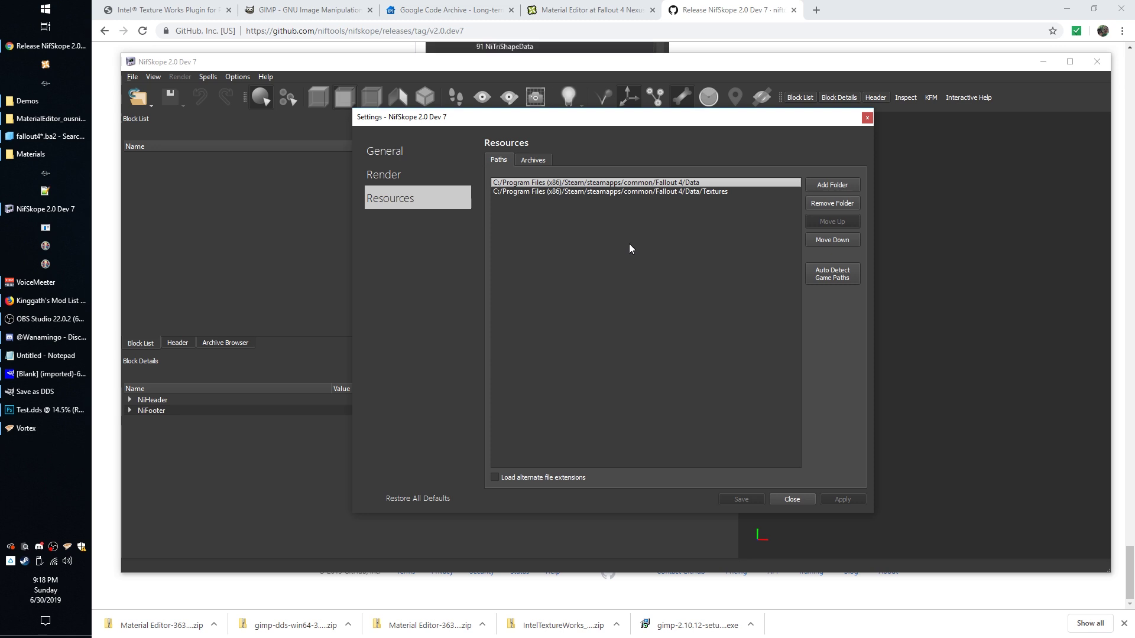
# Compare the Fallout 4 Data and Data/Textures entries in the resource paths by highlighting each in turn
pyautogui.click(696, 191)
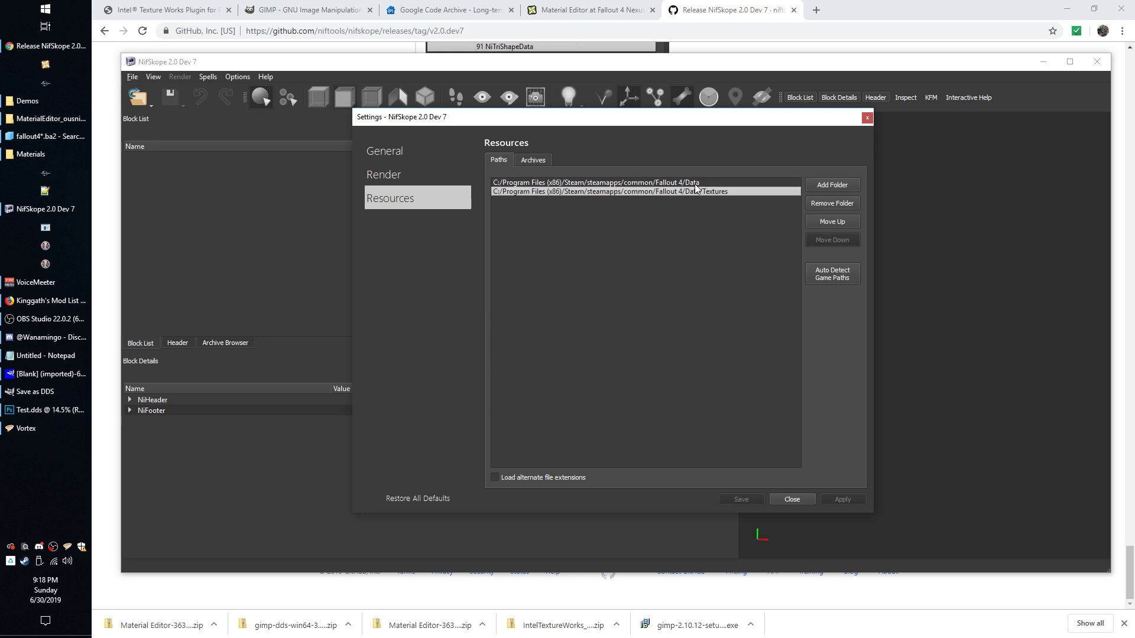
pyautogui.click(686, 183)
pyautogui.click(690, 193)
pyautogui.click(688, 183)
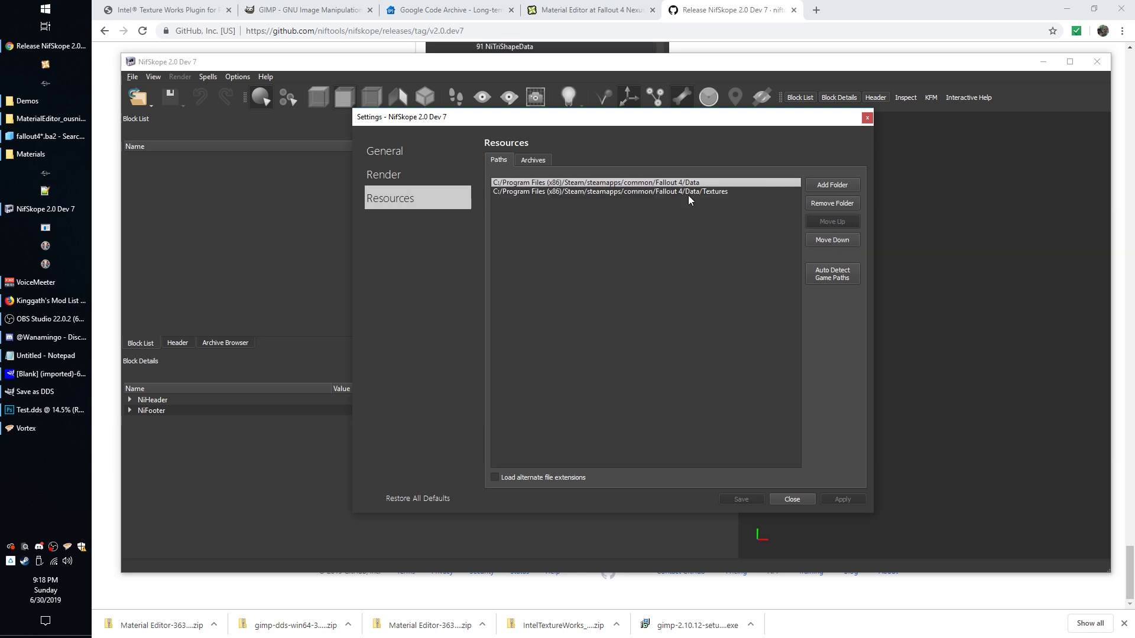
pyautogui.click(693, 193)
pyautogui.click(702, 183)
pyautogui.click(703, 190)
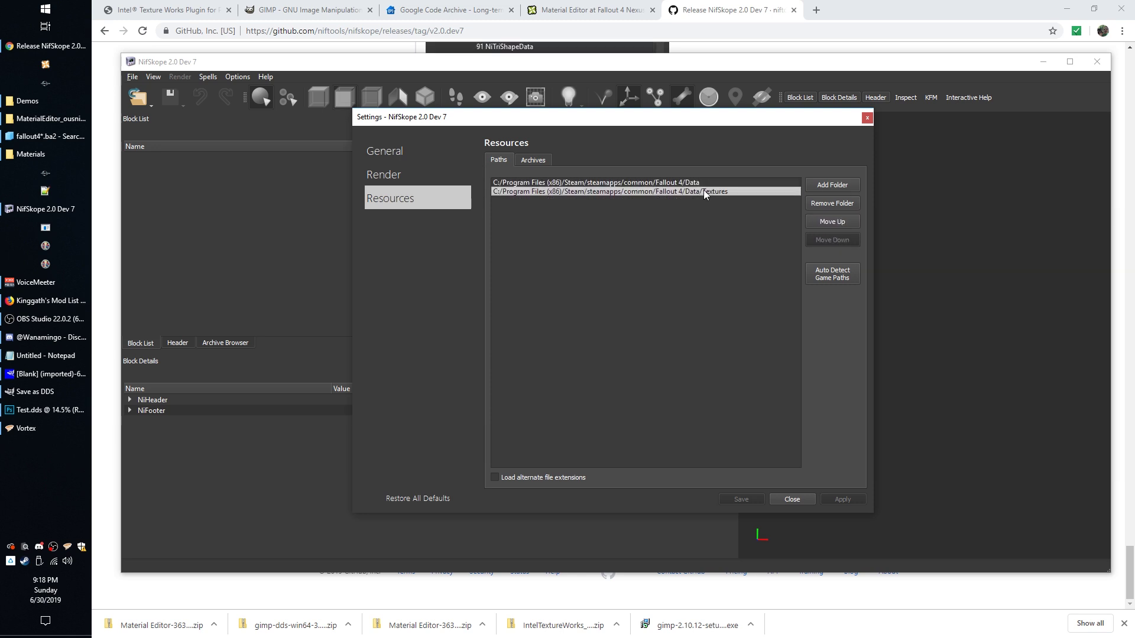
pyautogui.click(694, 183)
pyautogui.click(701, 190)
pyautogui.click(701, 183)
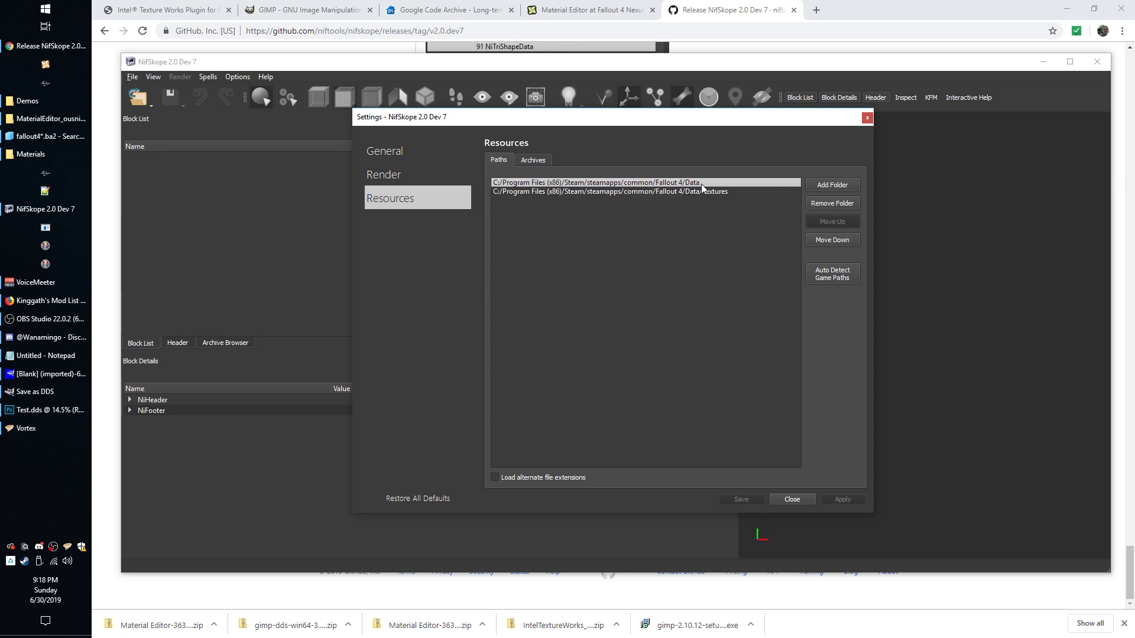
pyautogui.click(701, 191)
pyautogui.click(701, 183)
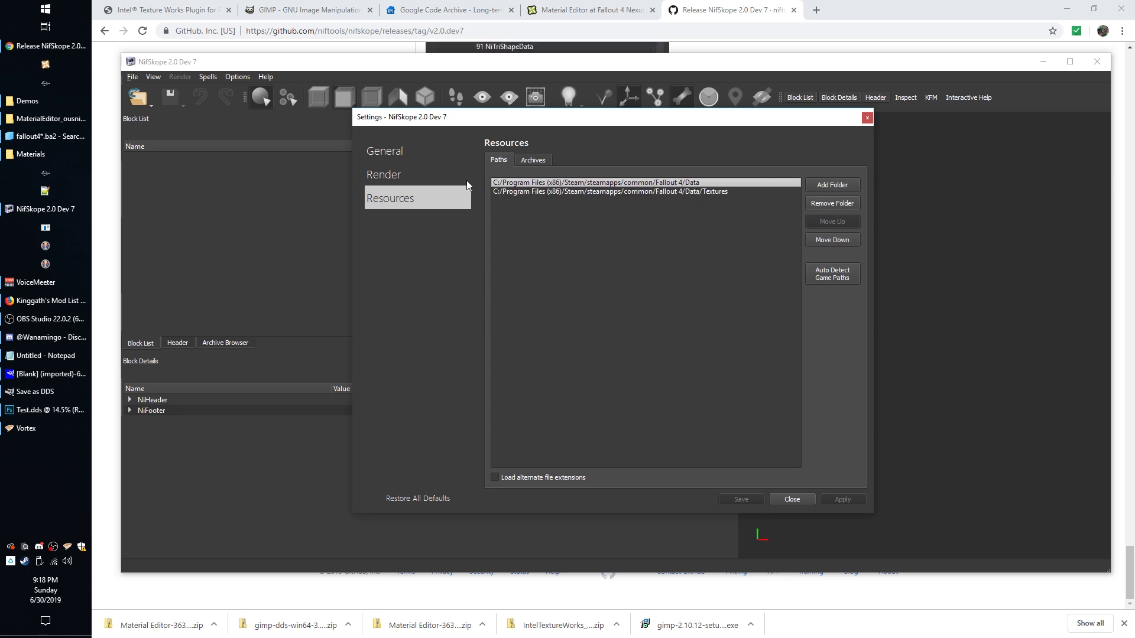
pyautogui.click(706, 191)
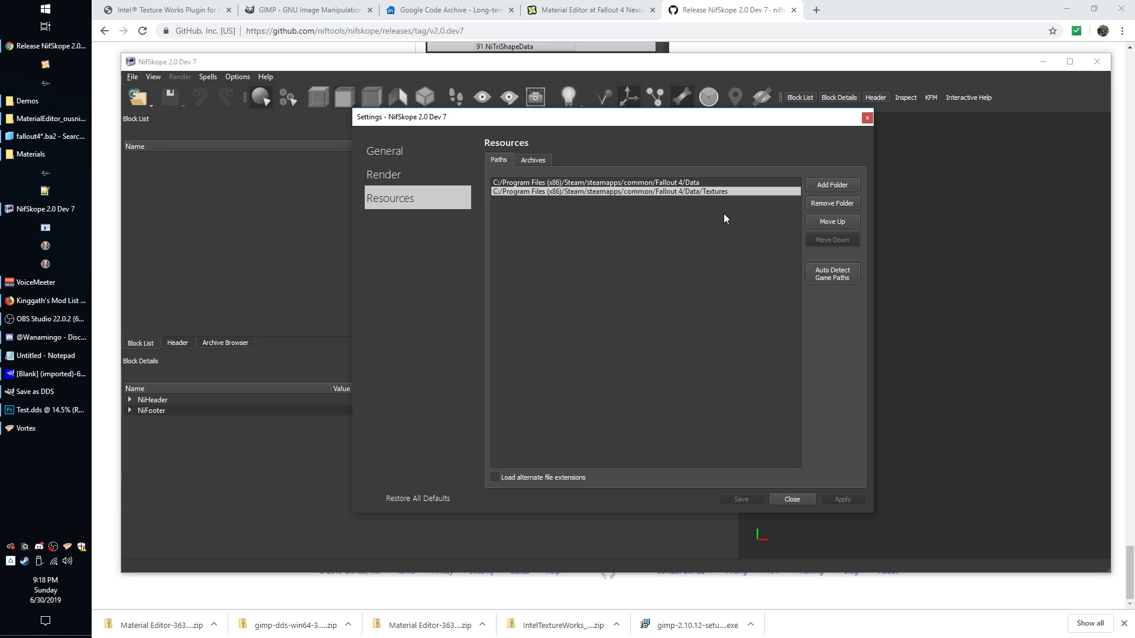
# Add the folder D:/FO4 Unpacked/Data to the resource paths
pyautogui.click(826, 188)
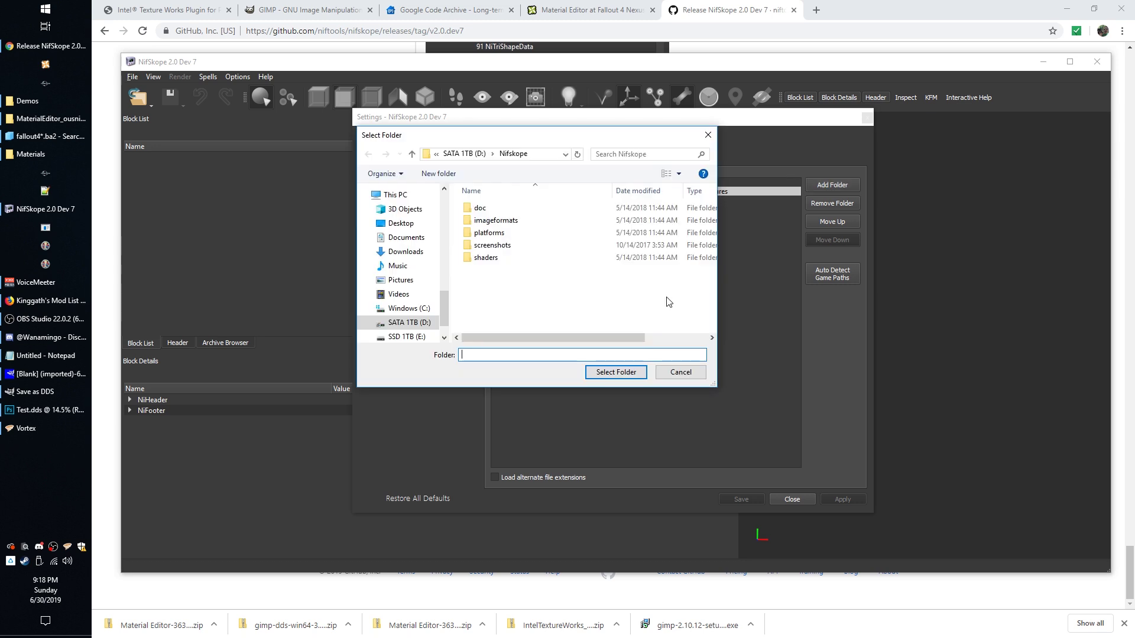
pyautogui.click(409, 289)
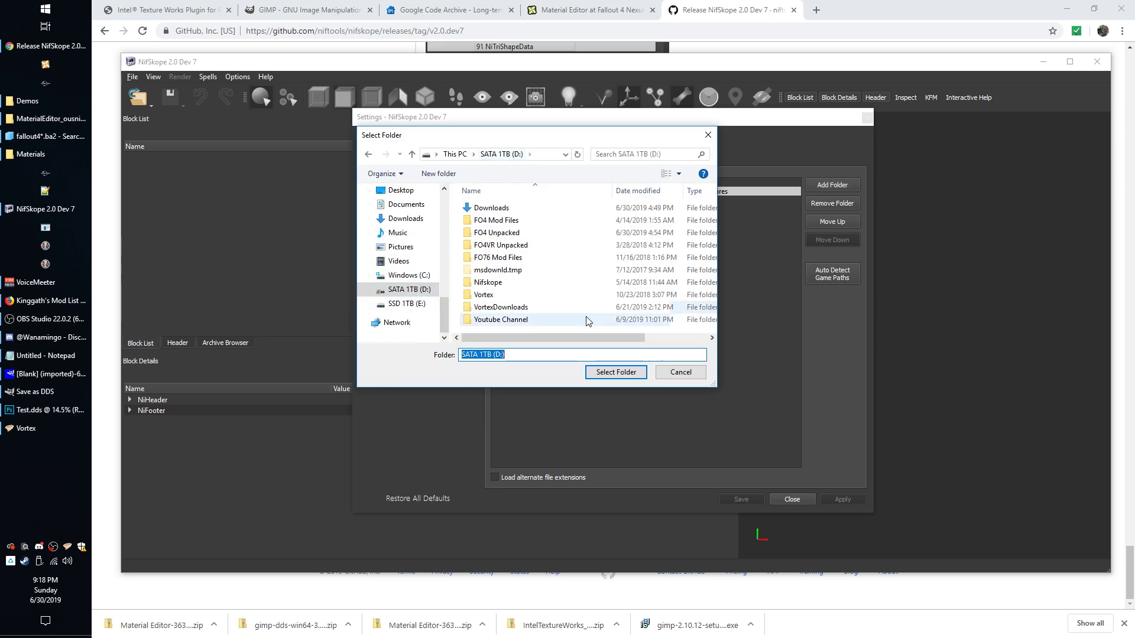
pyautogui.doubleClick(507, 244)
pyautogui.doubleClick(516, 209)
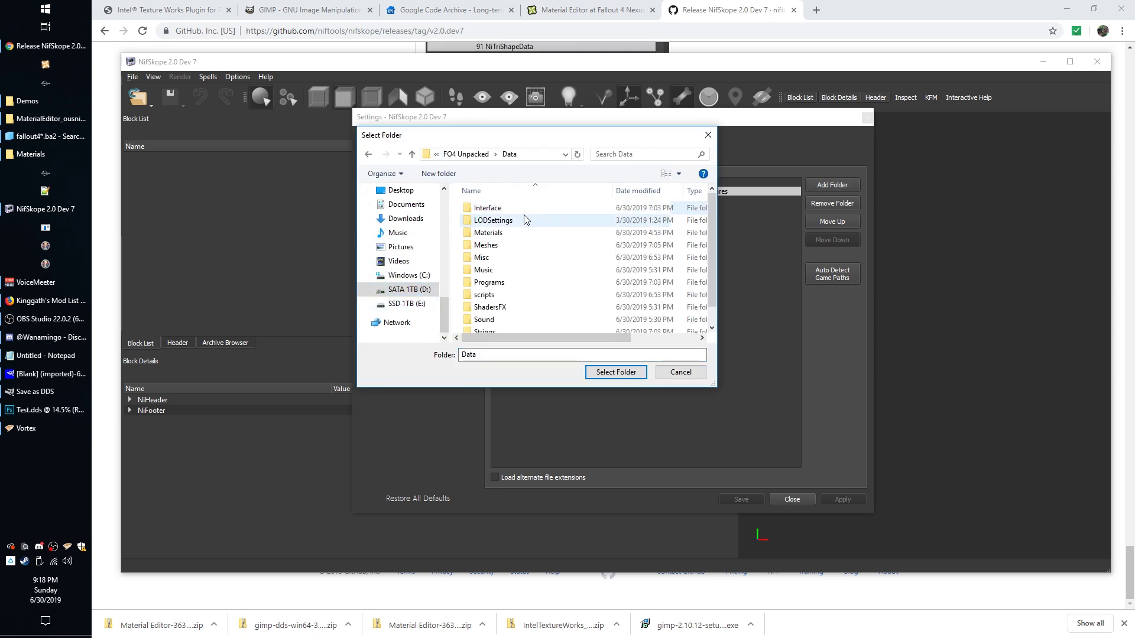
pyautogui.scroll(-2, 579, 272)
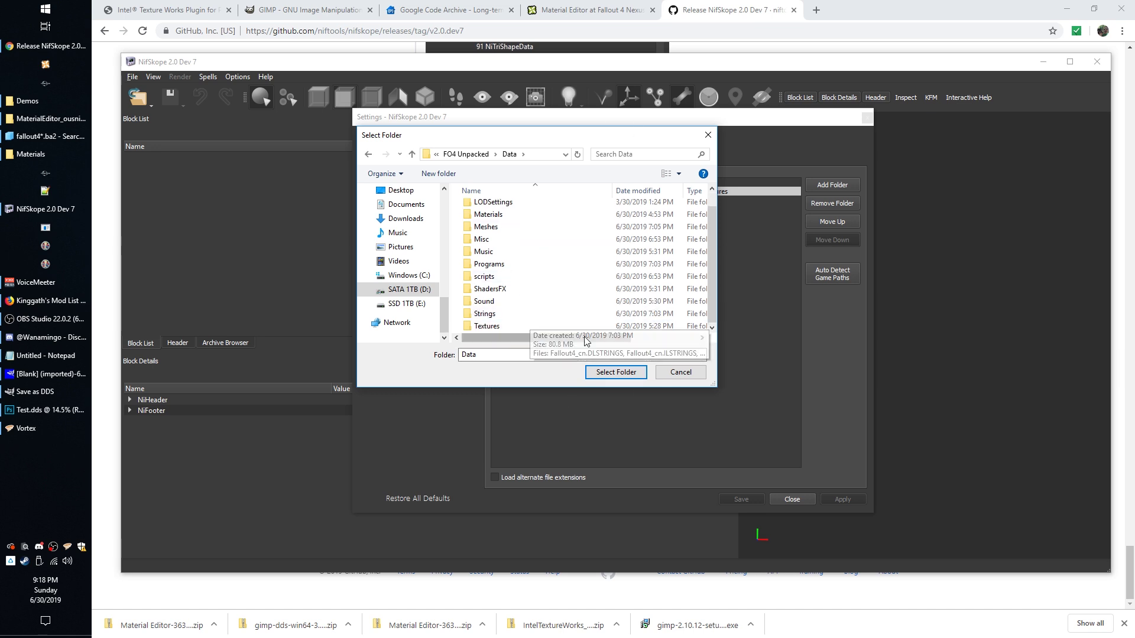
pyautogui.moveTo(612, 143); pyautogui.dragTo(539, 235)
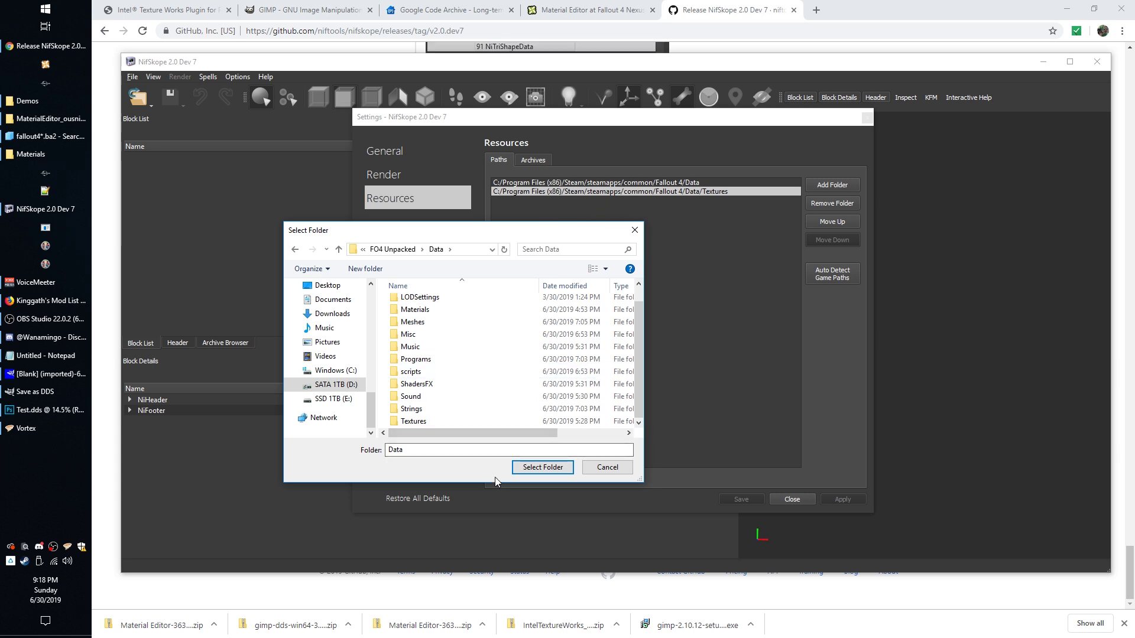
pyautogui.click(559, 468)
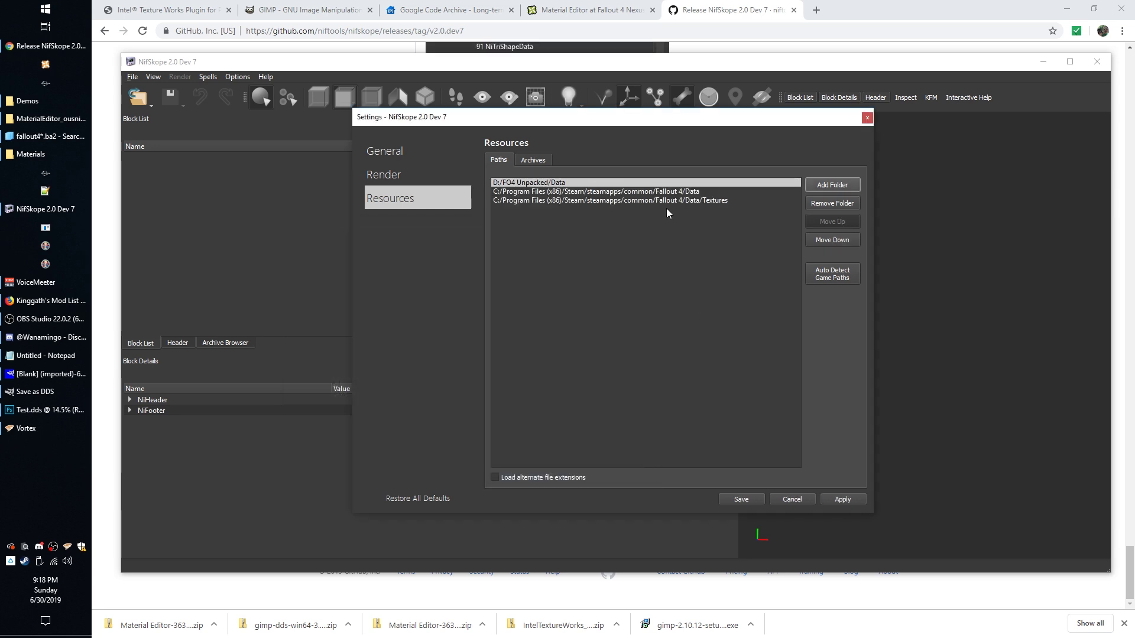
# Add the folder D:/FO4 Unpacked/Data/Textures to the resource paths, apply the changes, and close the settings
pyautogui.click(831, 188)
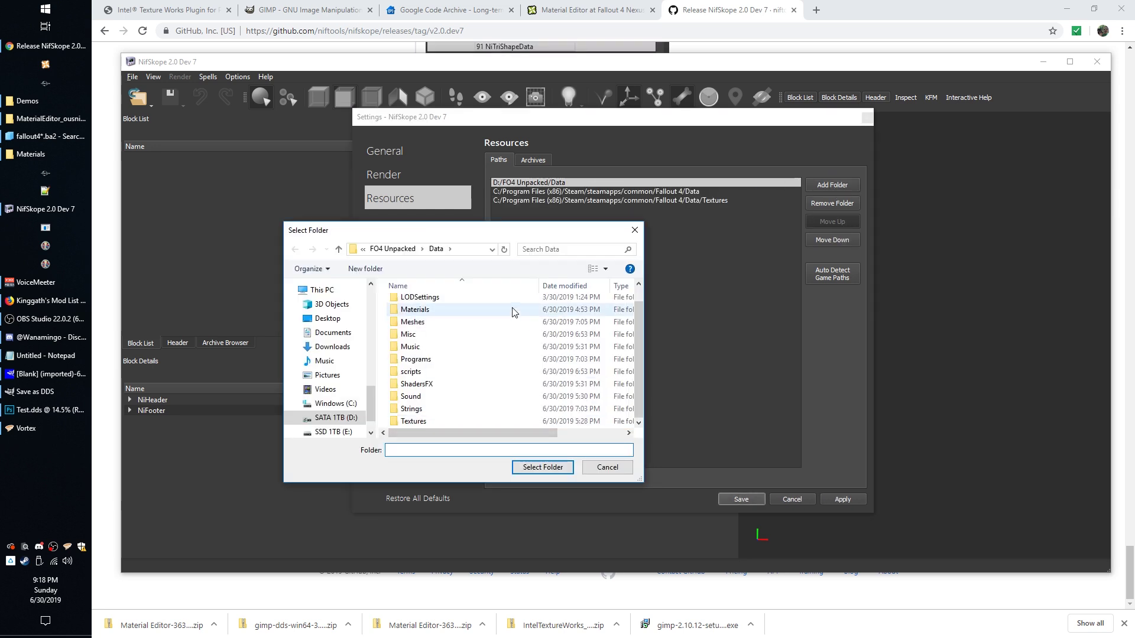
pyautogui.click(413, 421)
pyautogui.click(543, 467)
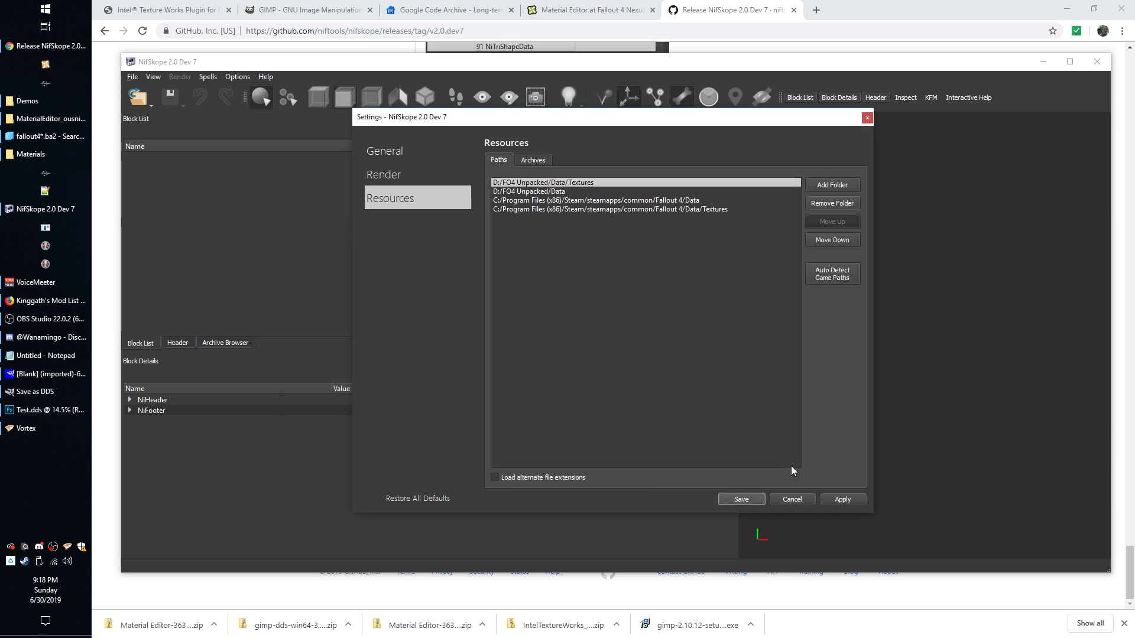
pyautogui.click(849, 501)
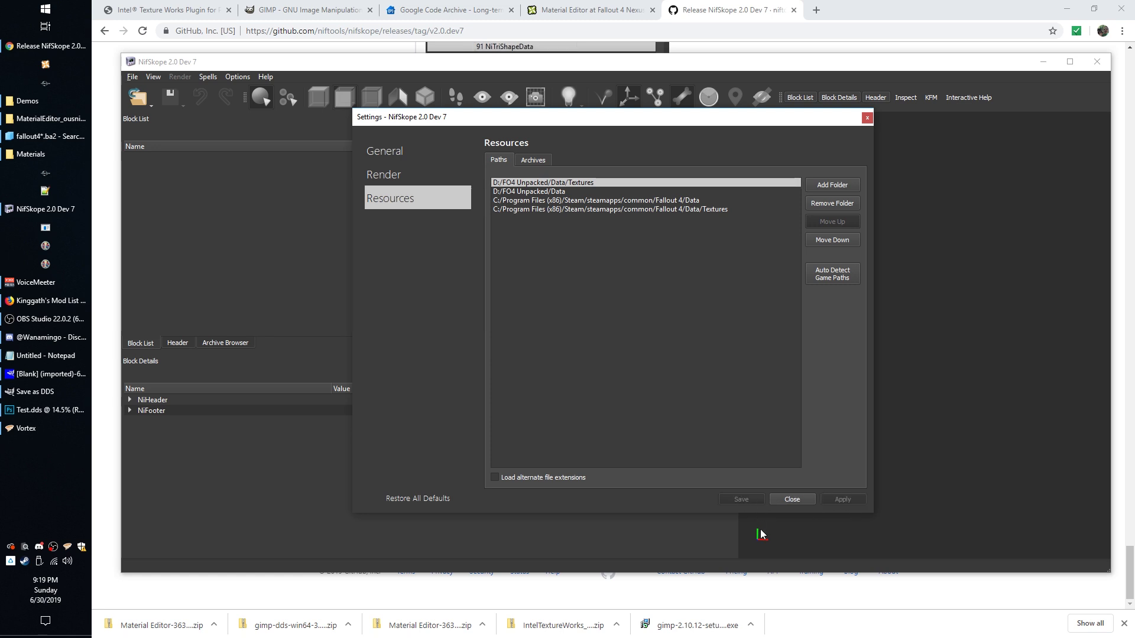
pyautogui.click(792, 500)
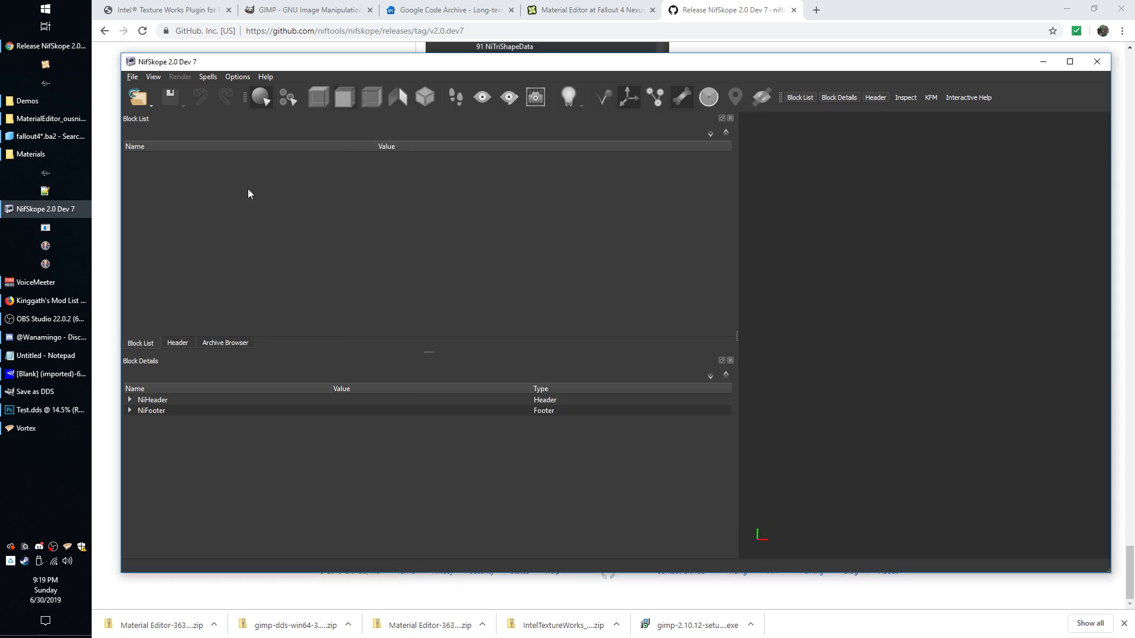
# Switch to the Materials folder window in File Explorer and browse to FO4 Unpacked/Data/Meshes/Props/AutoParts
pyautogui.click(33, 154)
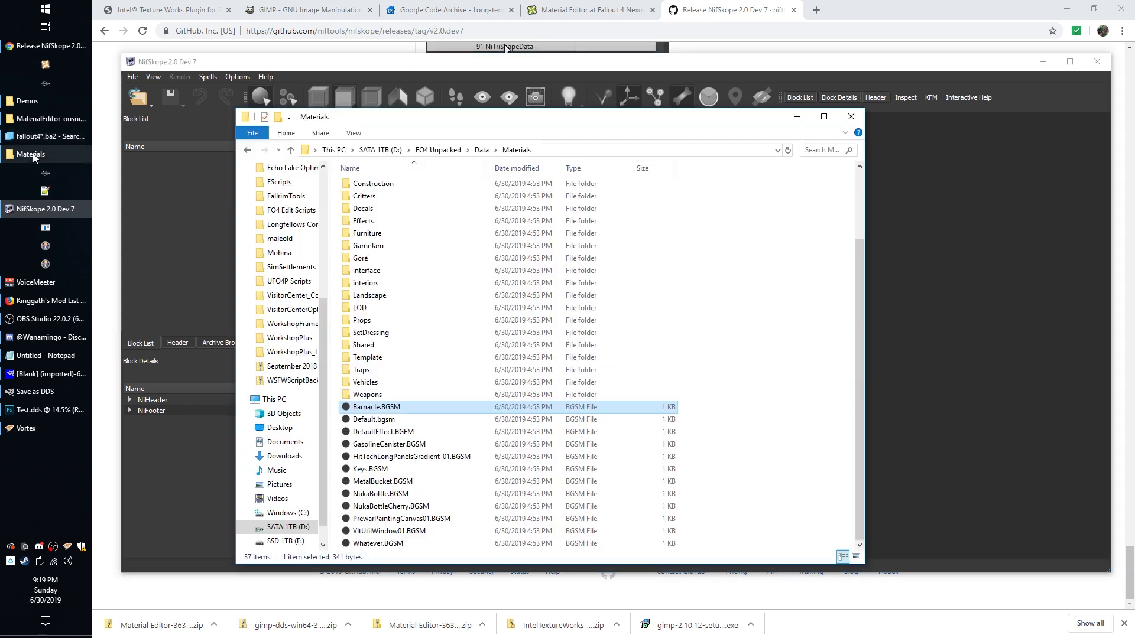
pyautogui.click(480, 150)
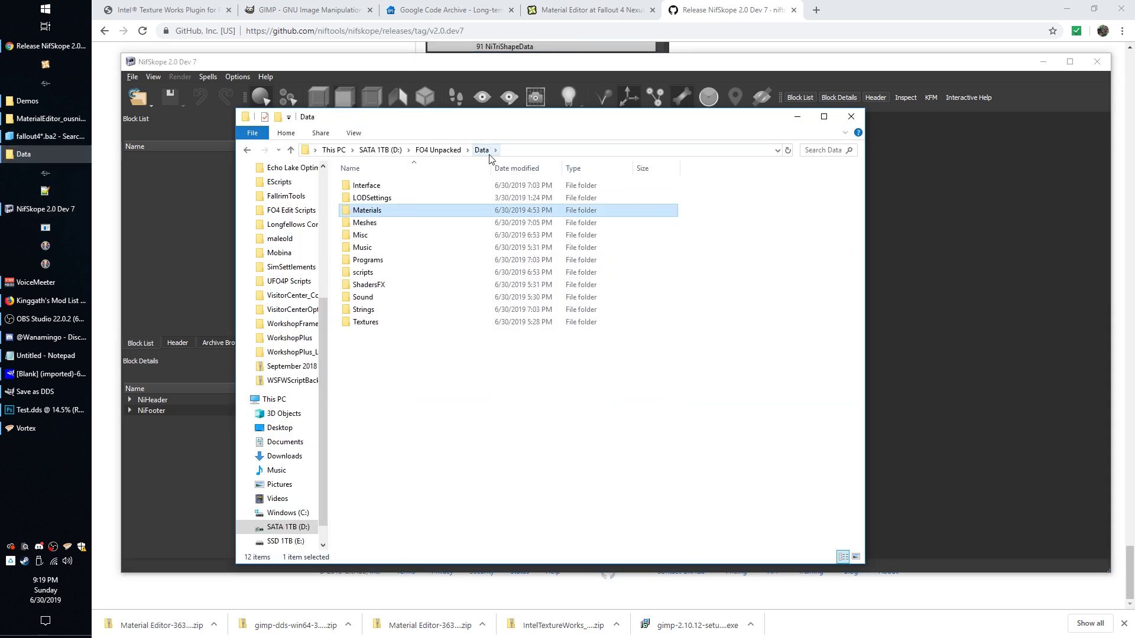
pyautogui.doubleClick(364, 227)
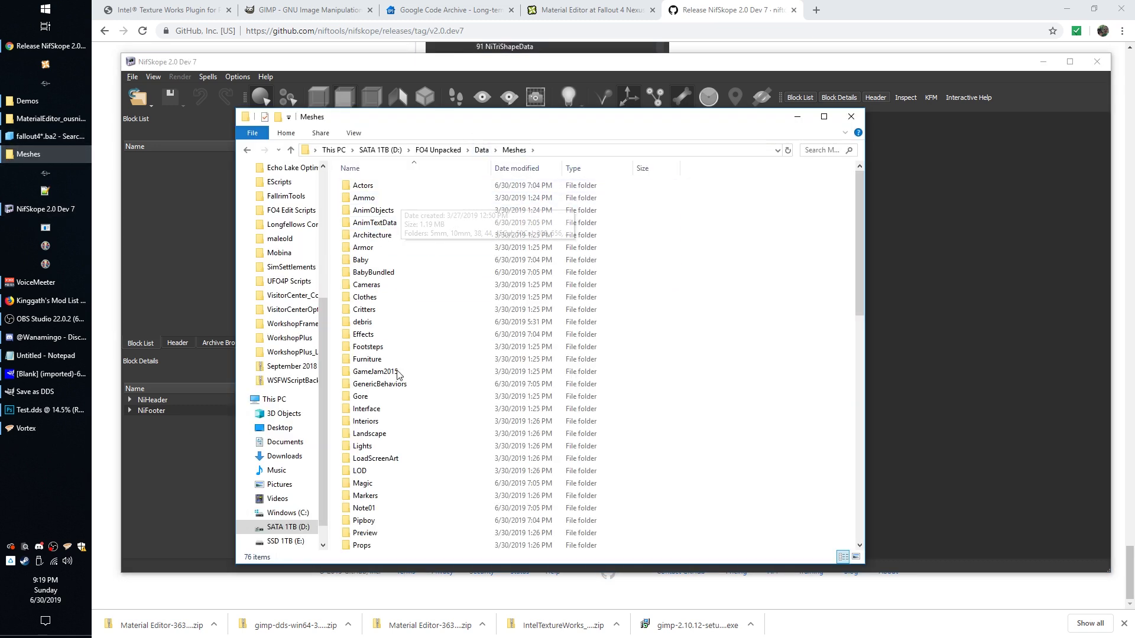
pyautogui.scroll(-5, 390, 355)
pyautogui.doubleClick(361, 333)
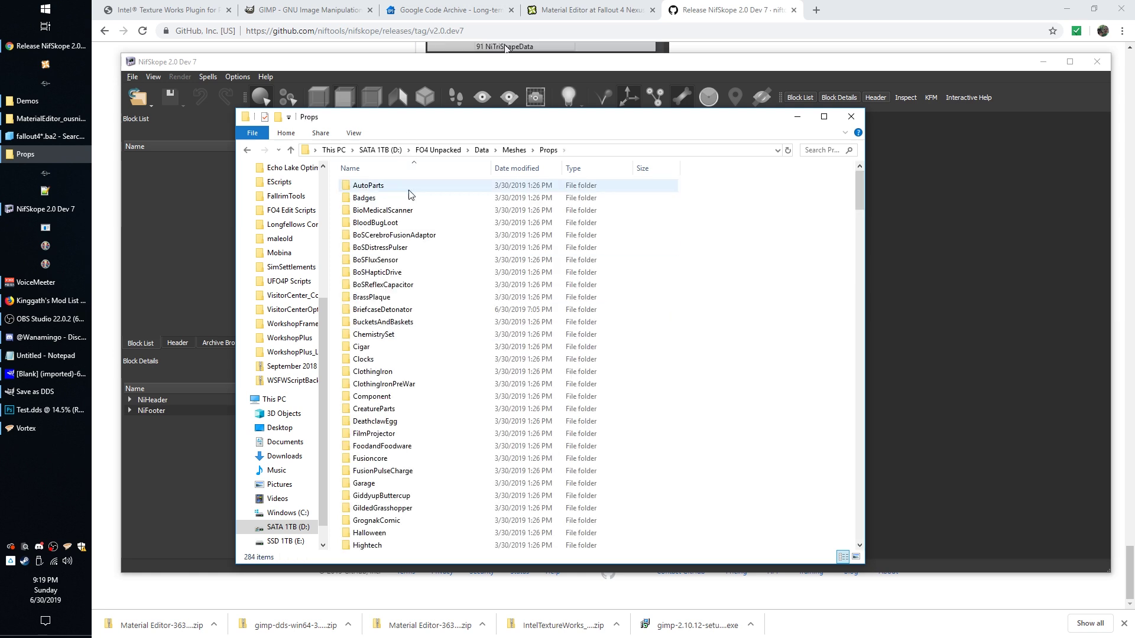
pyautogui.doubleClick(395, 185)
# Open AutoPart01.nif with NifSkope.exe and make it the default app for .nif files
pyautogui.rightClick(379, 185)
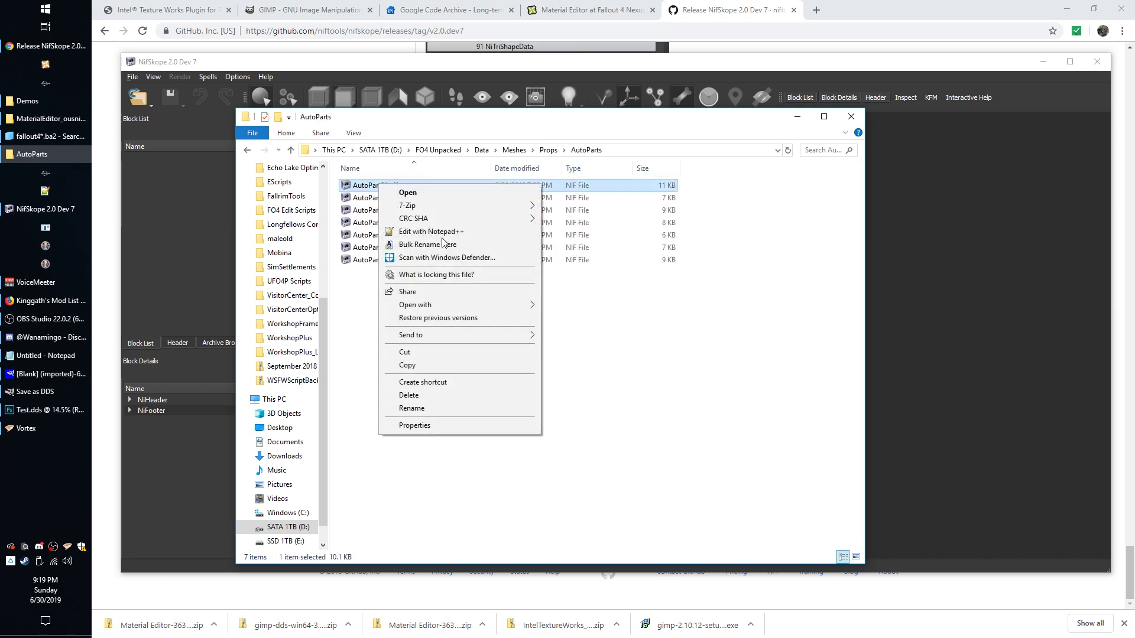
pyautogui.moveTo(430, 307)
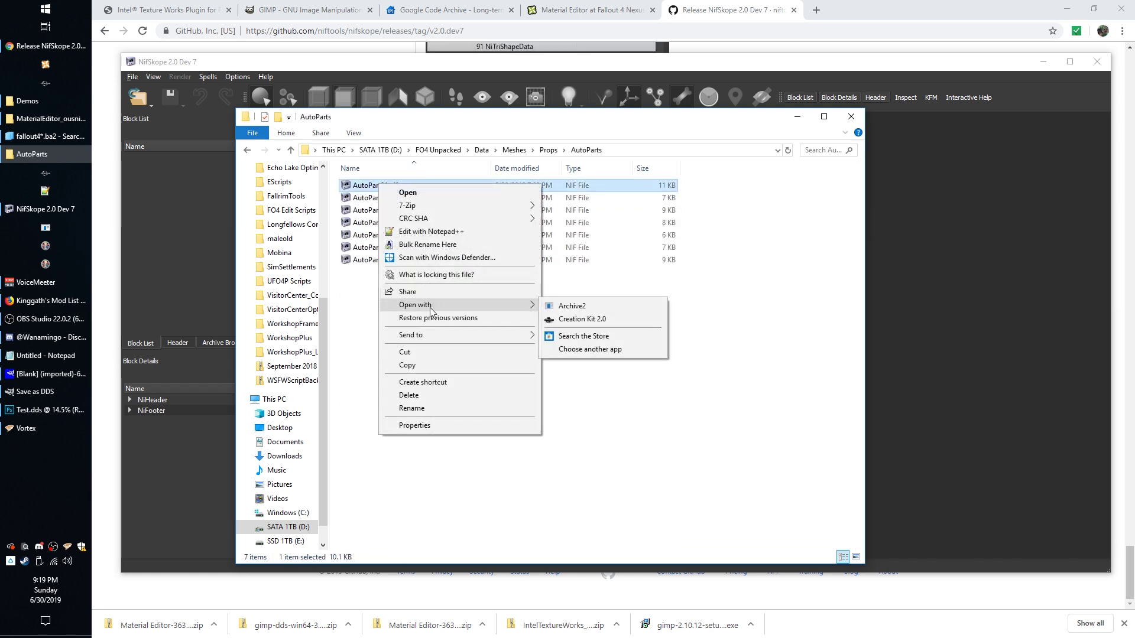
pyautogui.click(590, 349)
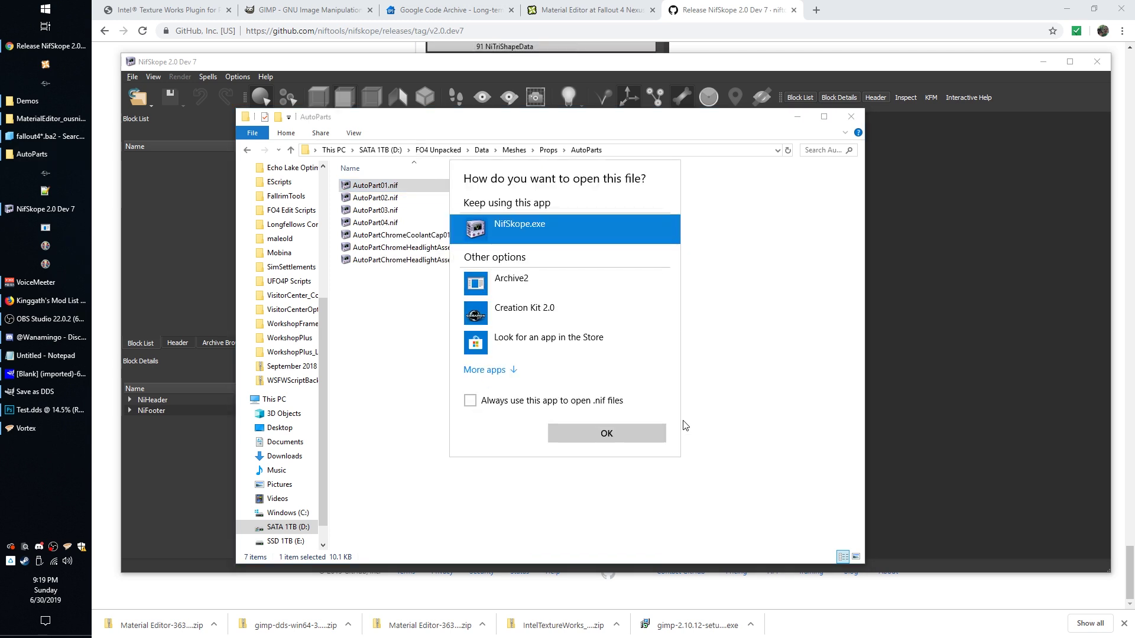
pyautogui.click(509, 402)
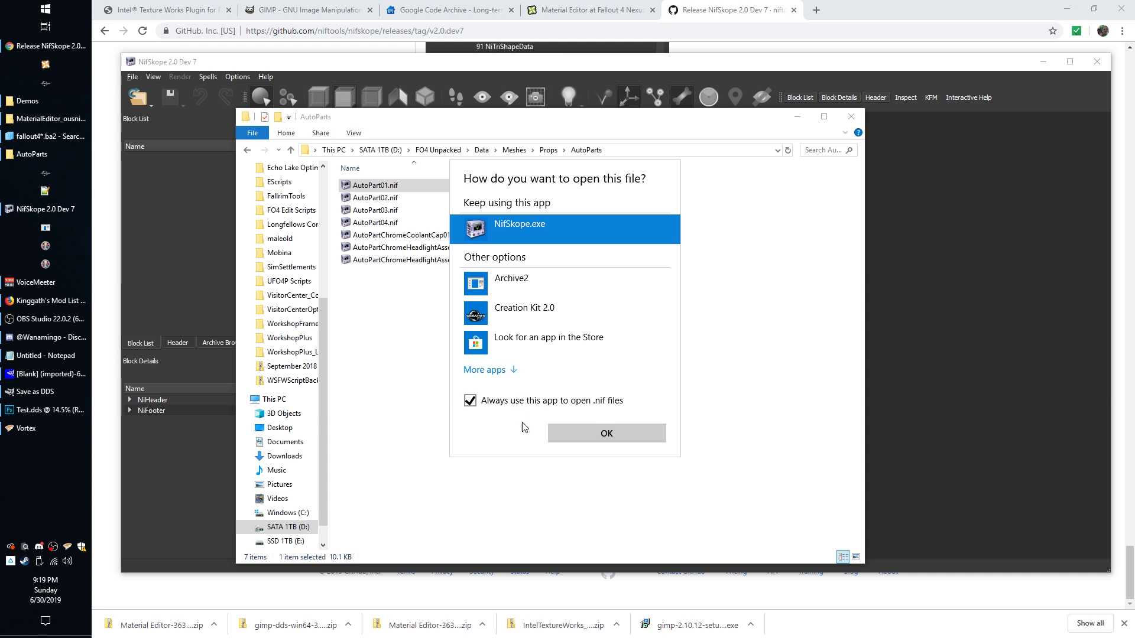
pyautogui.click(591, 434)
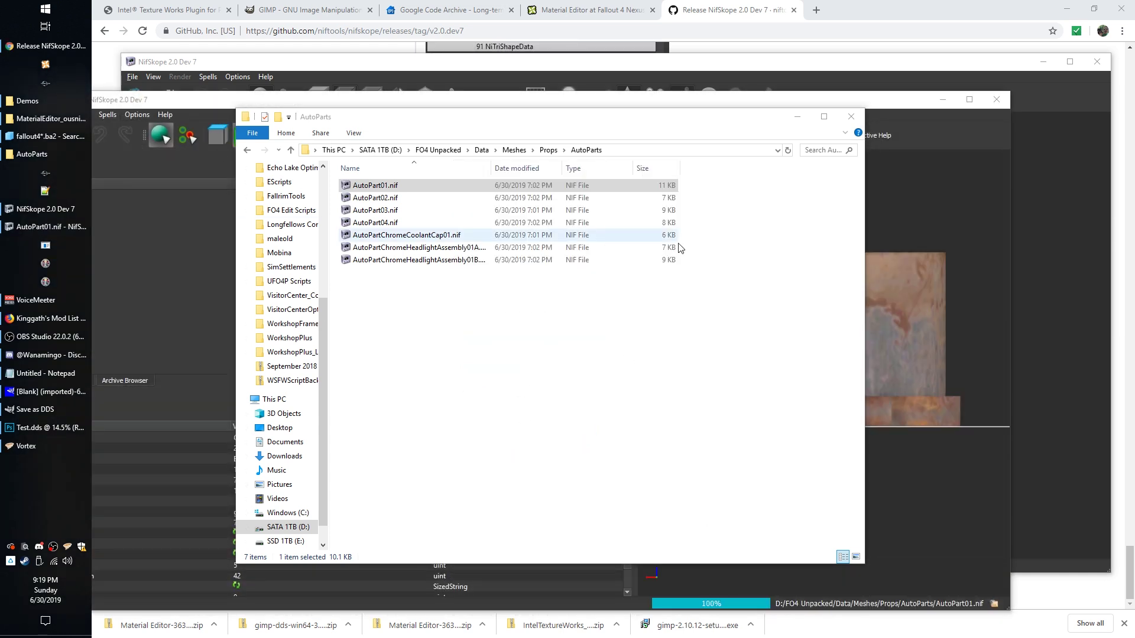
# Bring the AutoPart01.nif window forward, reposition it, and examine the textured model from several angles and distances
pyautogui.click(886, 104)
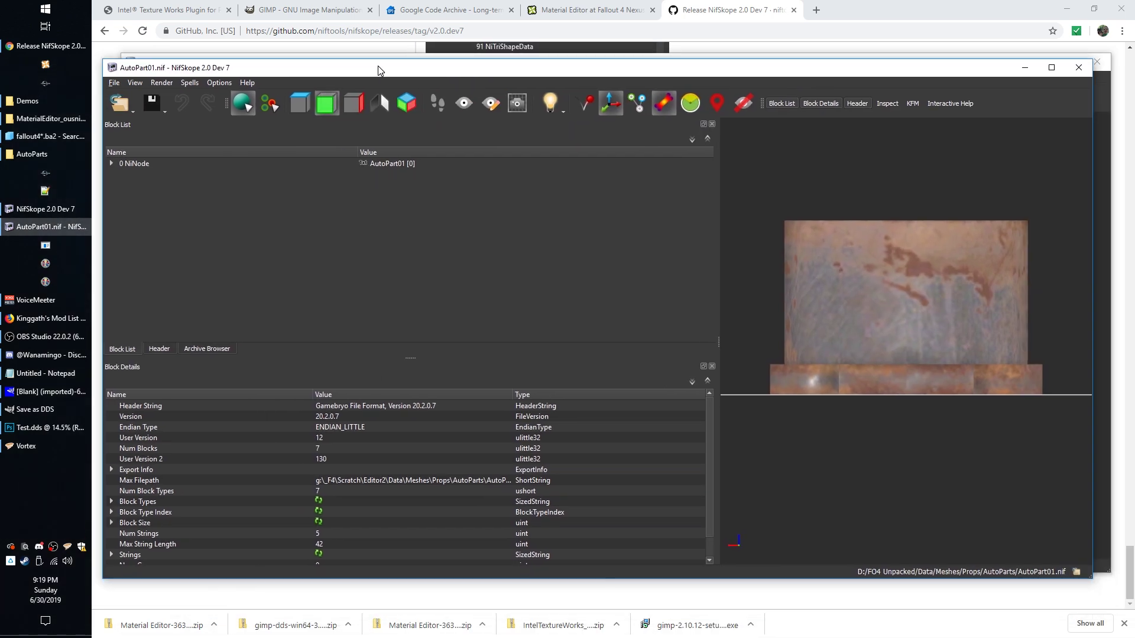
pyautogui.moveTo(377, 69); pyautogui.dragTo(364, 82)
pyautogui.moveTo(786, 254); pyautogui.dragTo(813, 297)
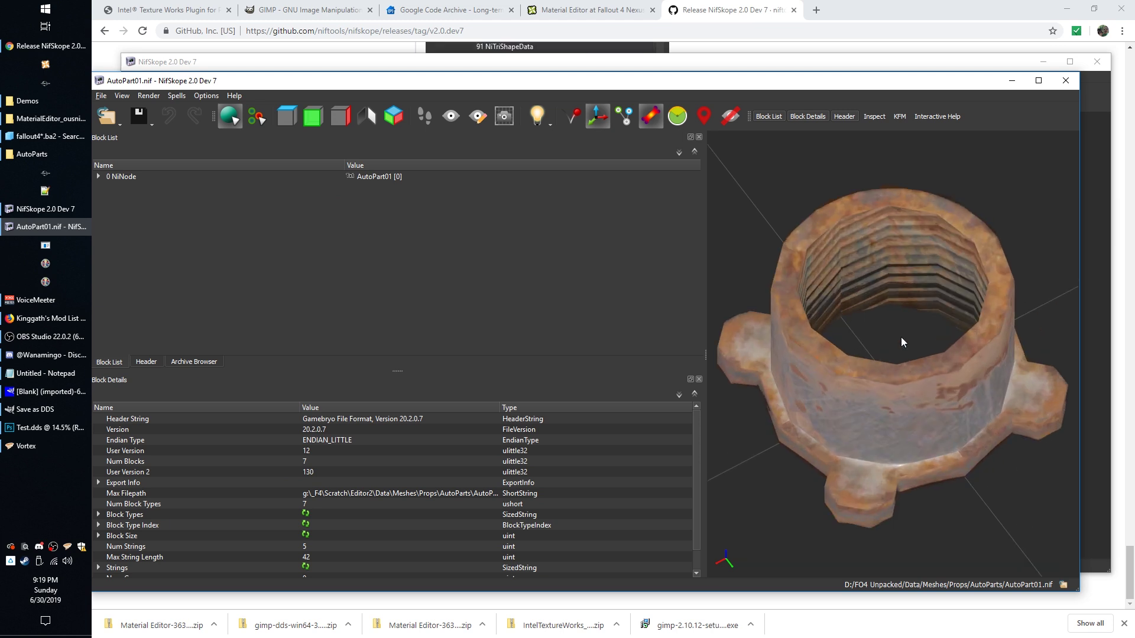
pyautogui.scroll(-5, 901, 336)
pyautogui.scroll(4, 919, 402)
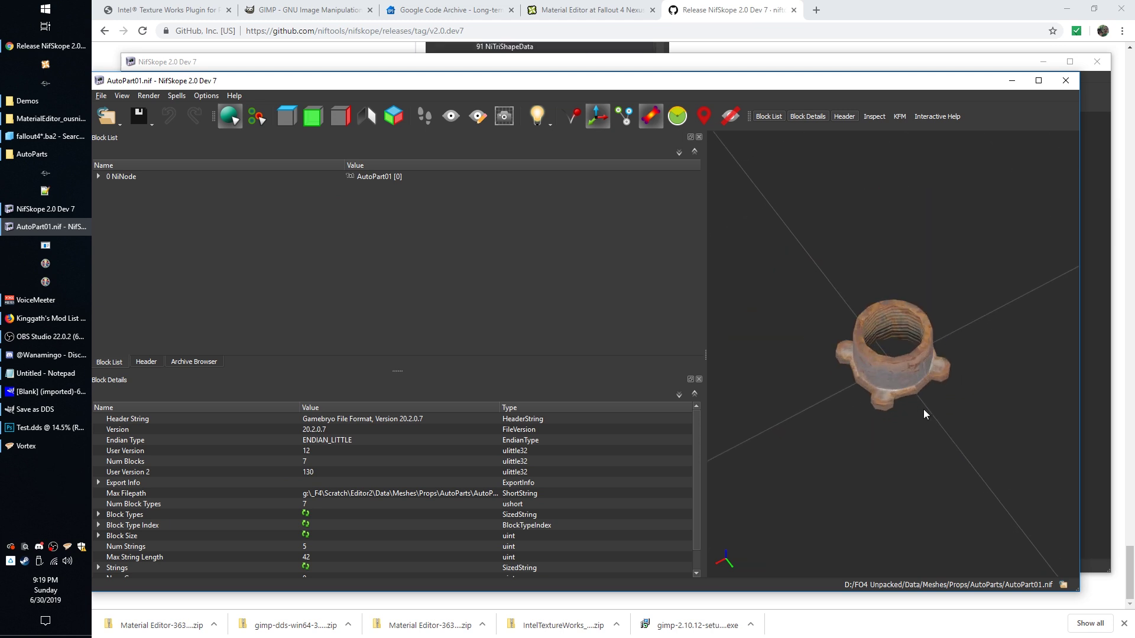
pyautogui.moveTo(924, 409); pyautogui.dragTo(869, 408)
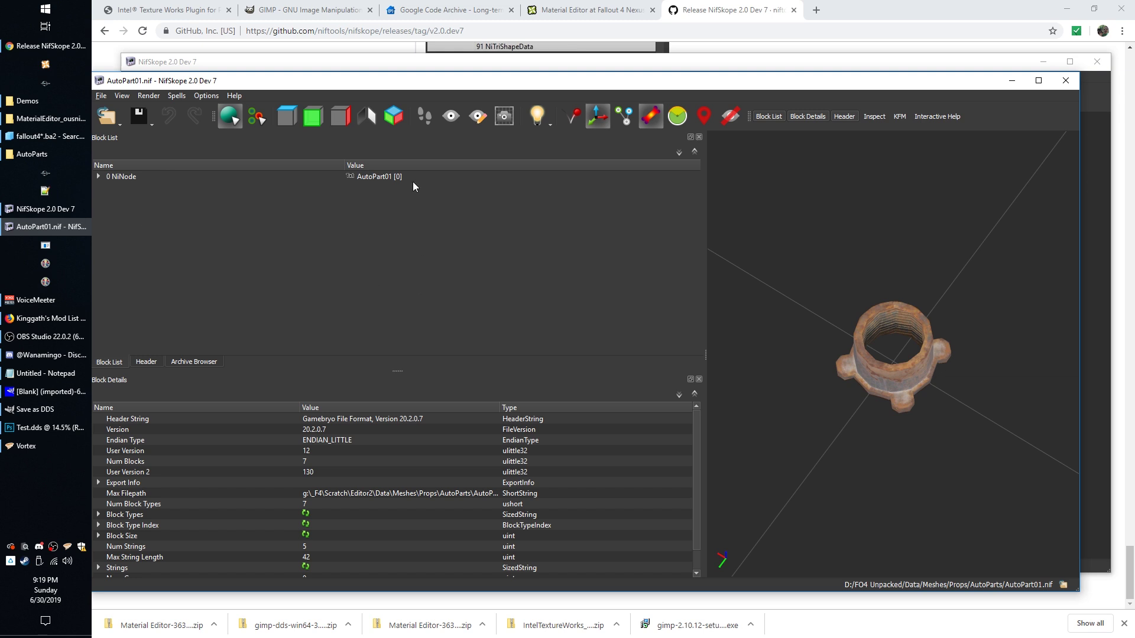
pyautogui.moveTo(336, 81); pyautogui.dragTo(341, 47)
pyautogui.moveTo(950, 402); pyautogui.dragTo(830, 300)
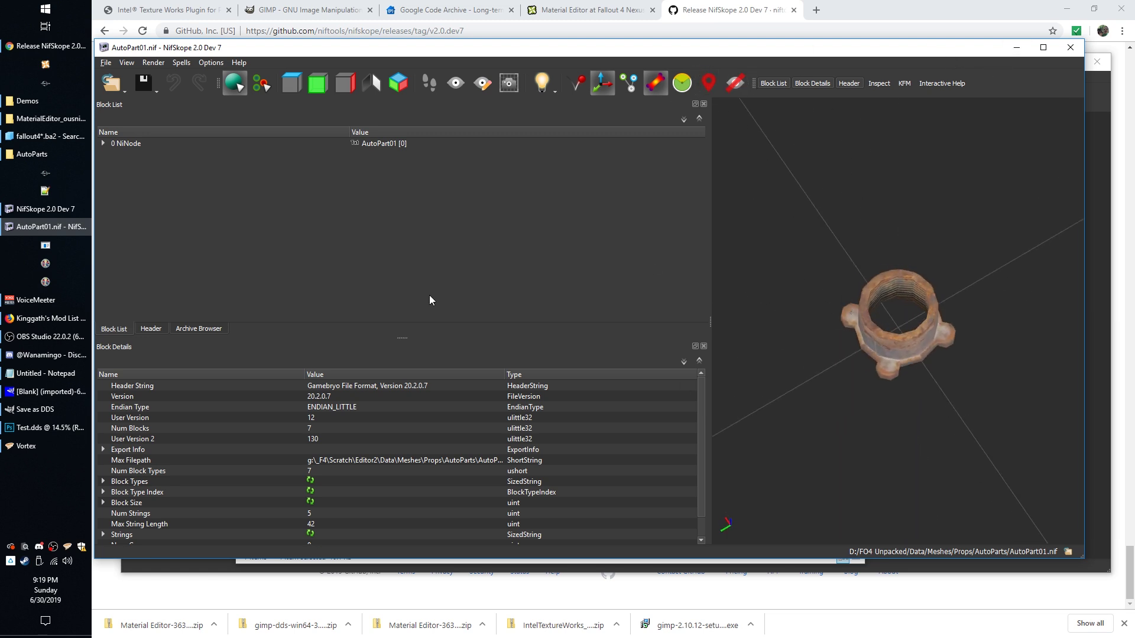
# Look through the folders inside Meshes in File Explorer, and return to the AutoPart01.nif window in NifSkope
pyautogui.click(56, 155)
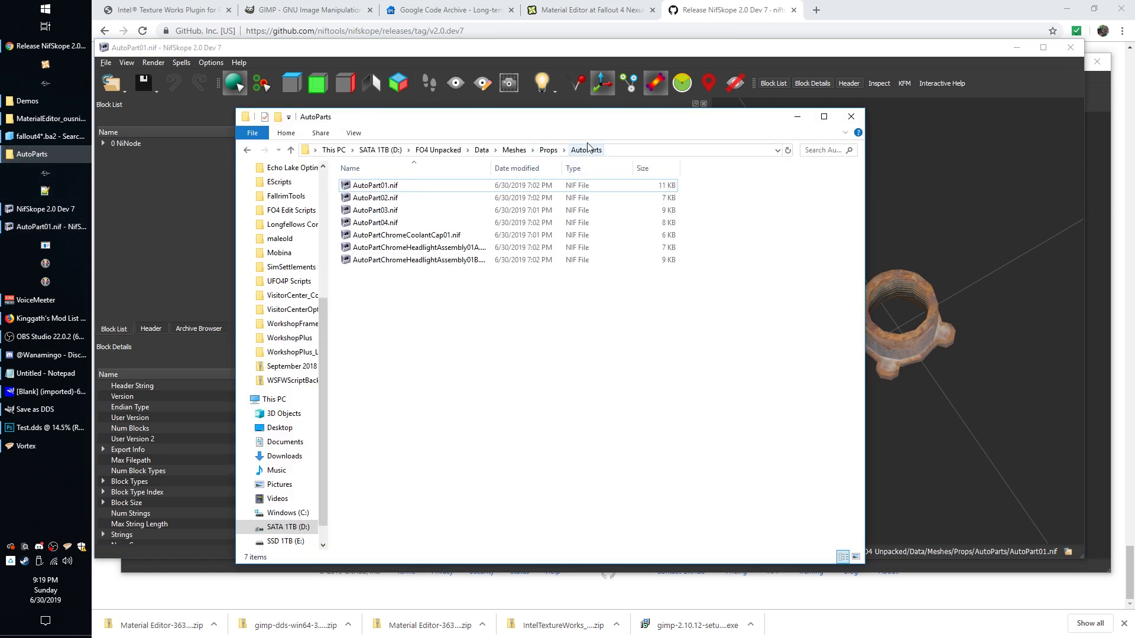
pyautogui.click(514, 150)
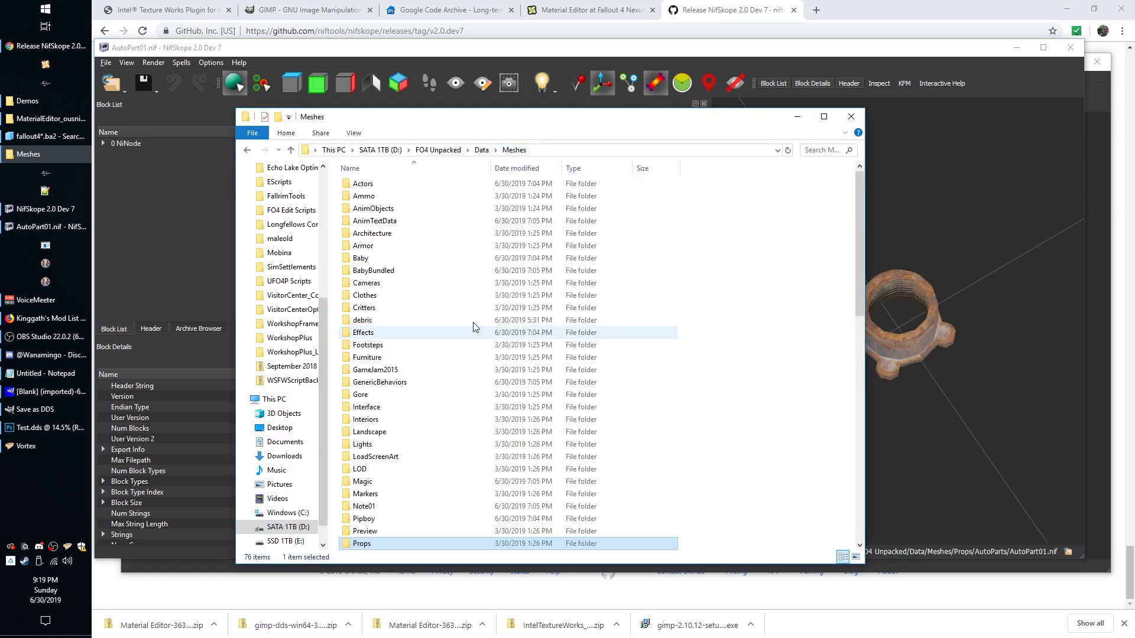
pyautogui.scroll(-10, 473, 327)
pyautogui.click(973, 219)
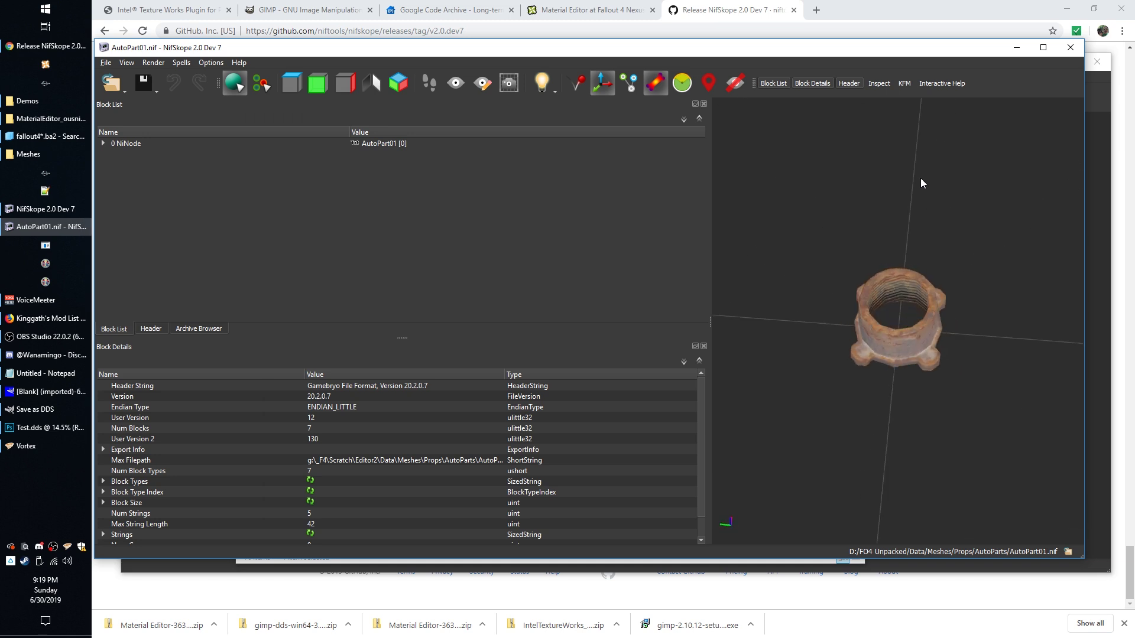
# Examine the AutoPart01 model from several angles in the 3D view
pyautogui.moveTo(920, 182); pyautogui.dragTo(883, 274)
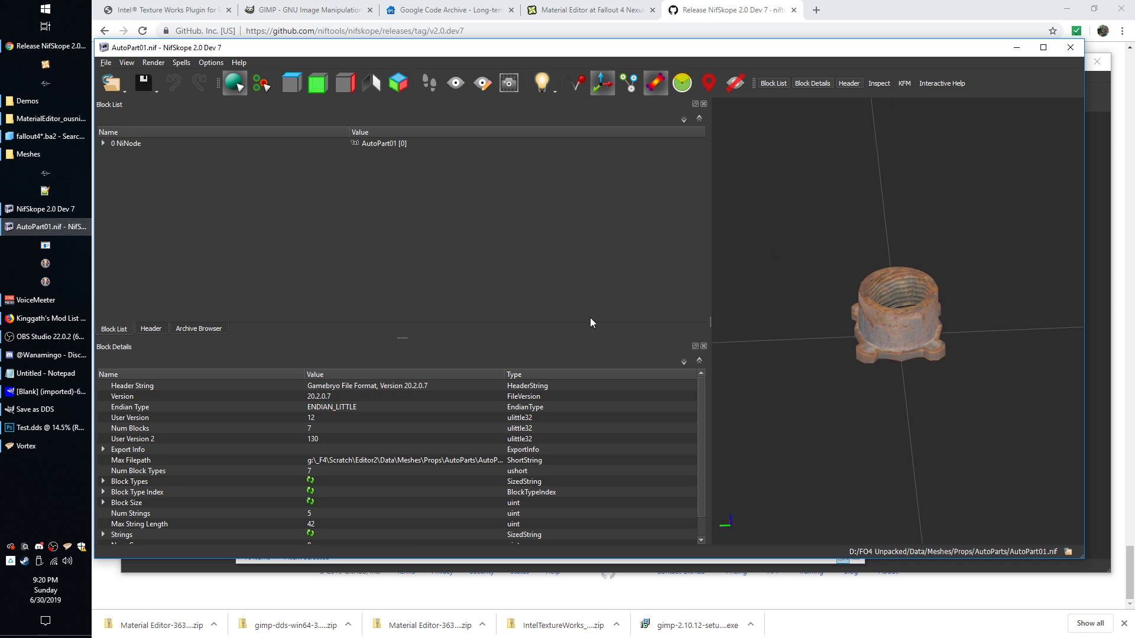
pyautogui.moveTo(850, 276)
pyautogui.mouseDown()
pyautogui.moveTo(844, 258)
pyautogui.moveTo(853, 285)
pyautogui.mouseUp()
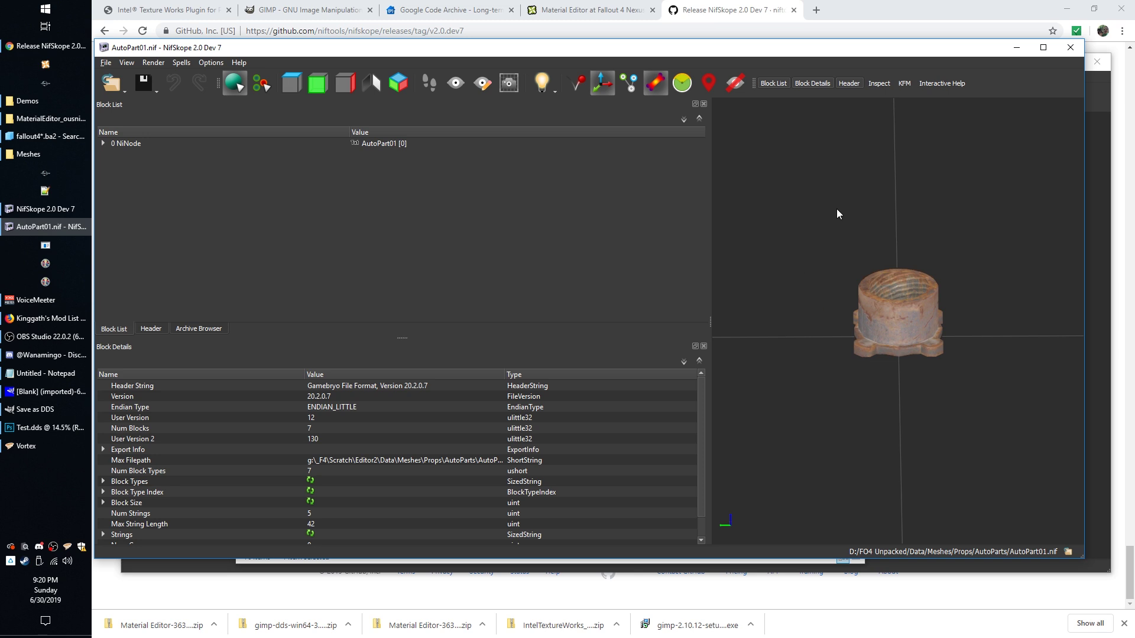
pyautogui.moveTo(837, 214); pyautogui.dragTo(816, 241)
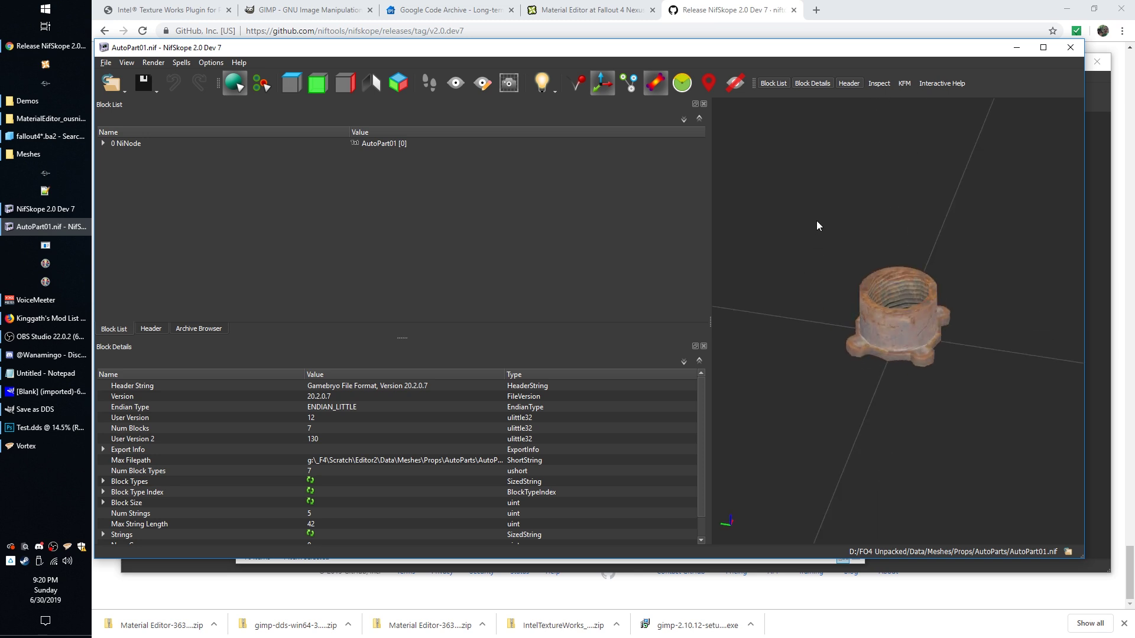
pyautogui.moveTo(838, 250); pyautogui.dragTo(837, 258)
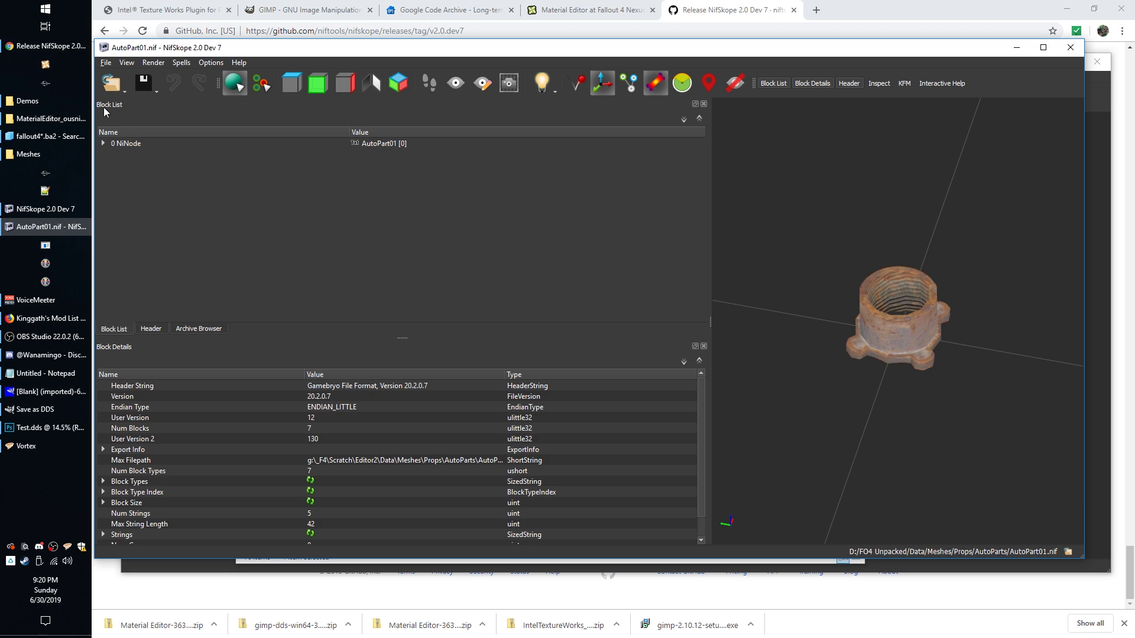
pyautogui.click(47, 119)
pyautogui.click(99, 162)
# Select the auto part mesh in the 3D view to locate its BSTriShape block in the block list
pyautogui.click(872, 323)
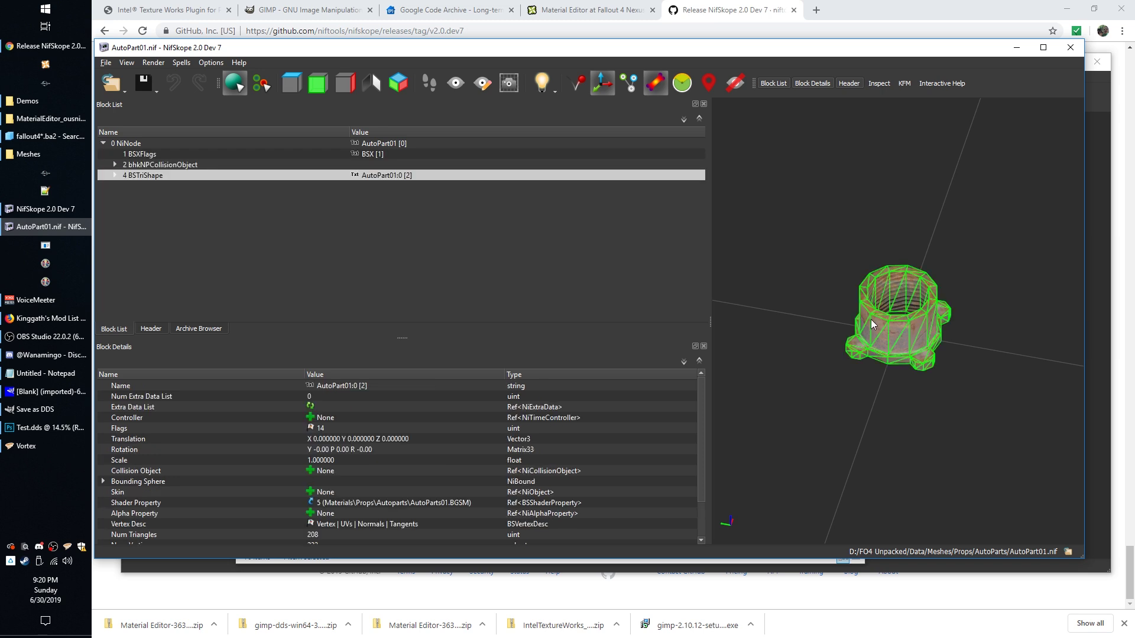
pyautogui.click(930, 192)
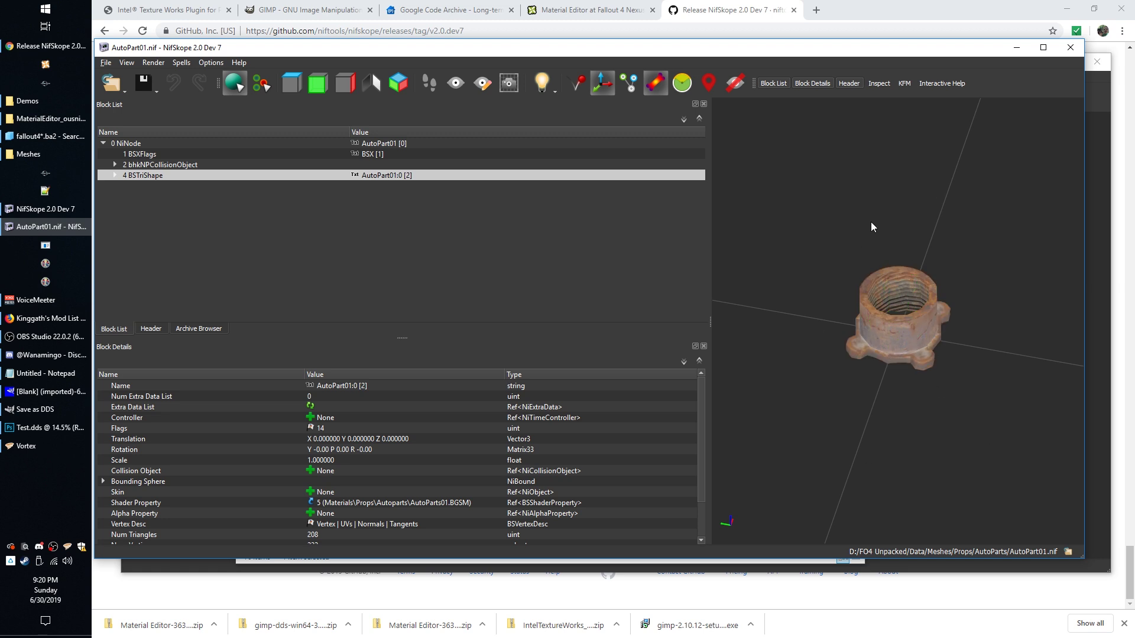
pyautogui.click(899, 325)
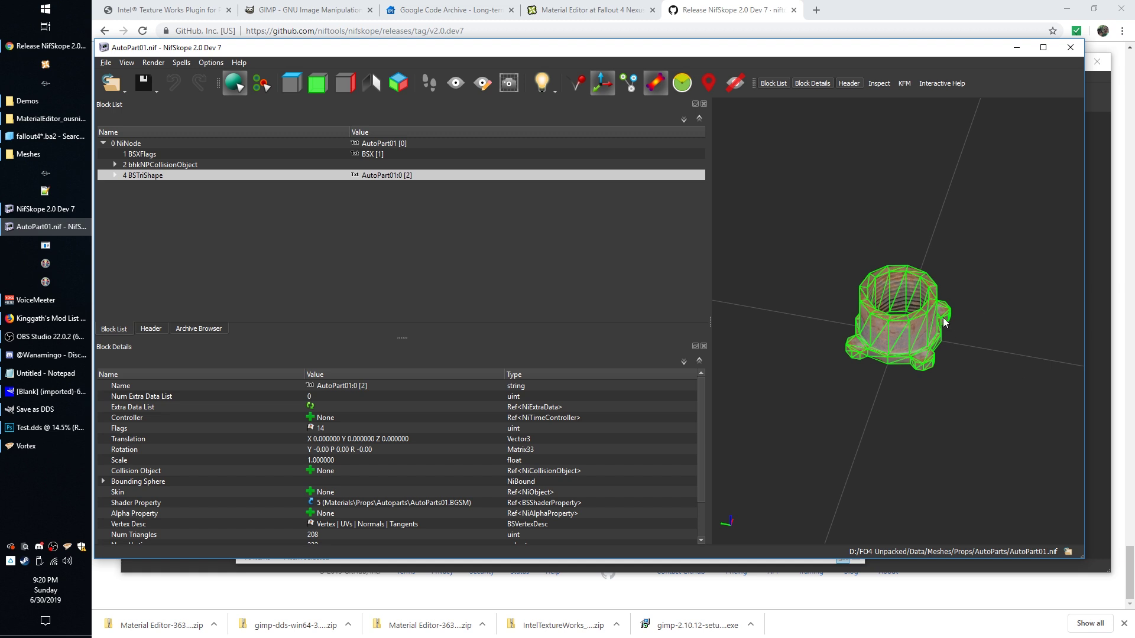
pyautogui.moveTo(943, 322); pyautogui.dragTo(783, 329)
pyautogui.moveTo(1006, 500); pyautogui.dragTo(887, 335)
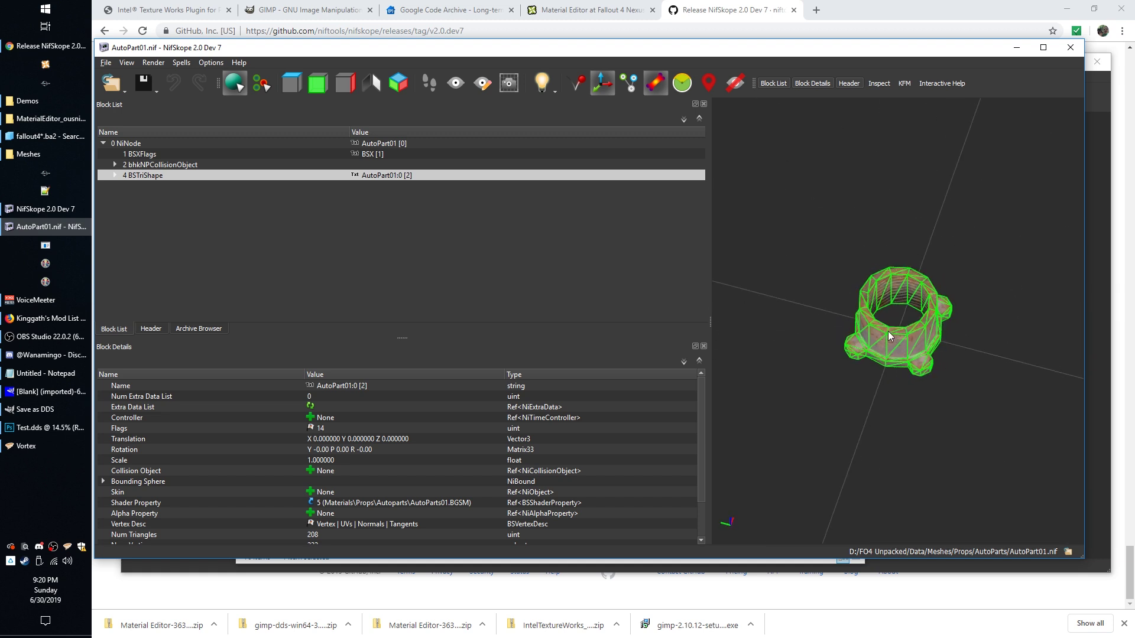
pyautogui.click(838, 257)
pyautogui.click(890, 300)
pyautogui.moveTo(867, 338); pyautogui.dragTo(833, 319)
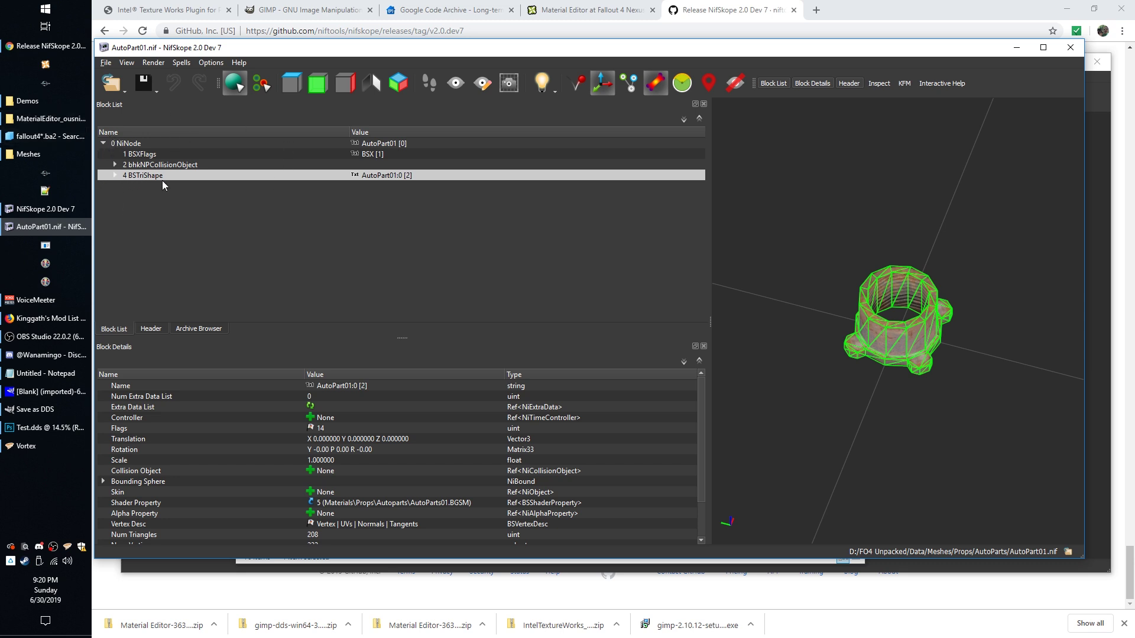
# Expand the BSTriShape block and select the material path in the Name property of its BSLightingShaderProperty
pyautogui.click(115, 175)
pyautogui.click(149, 187)
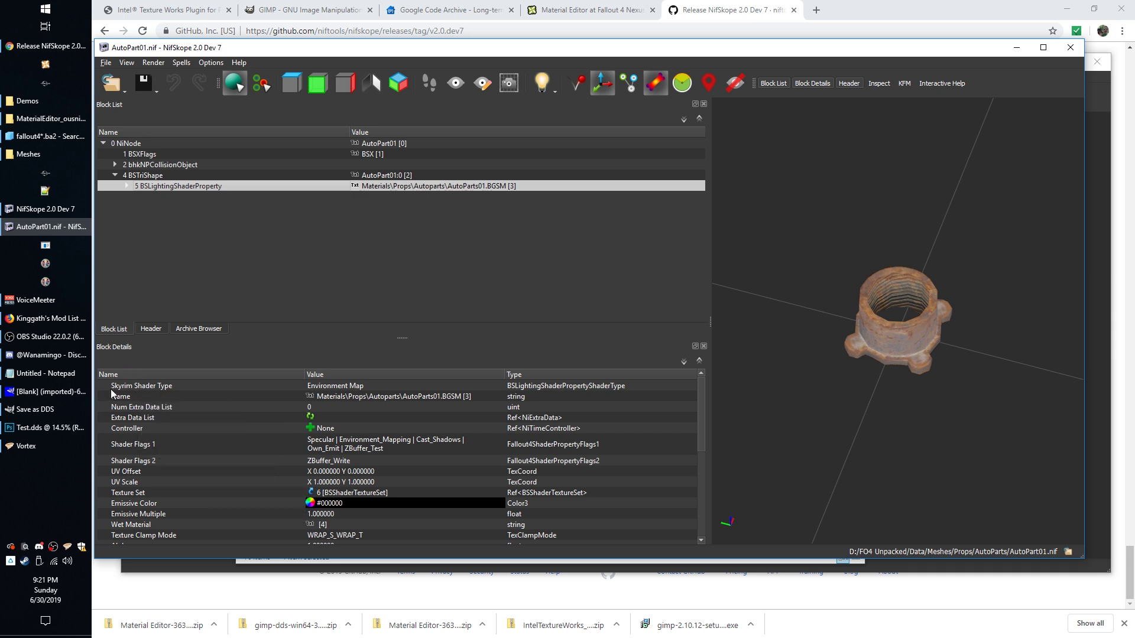
pyautogui.click(352, 398)
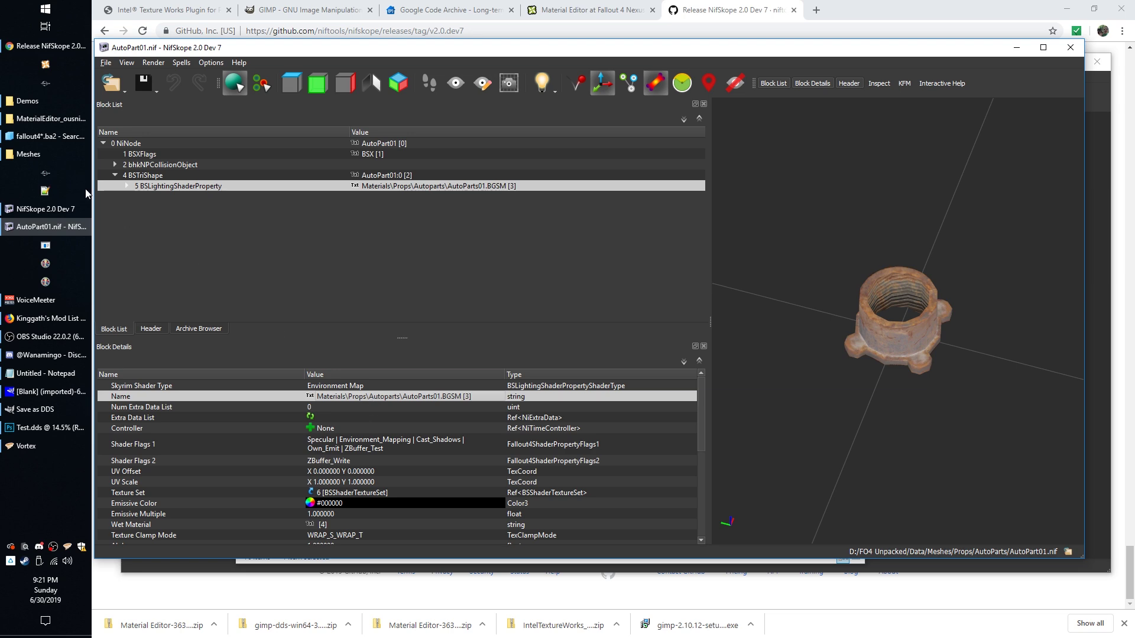
# Switch to the Meshes folder in File Explorer, browse to Props/AutoParts, and reposition the window so the model stays in view
pyautogui.click(37, 154)
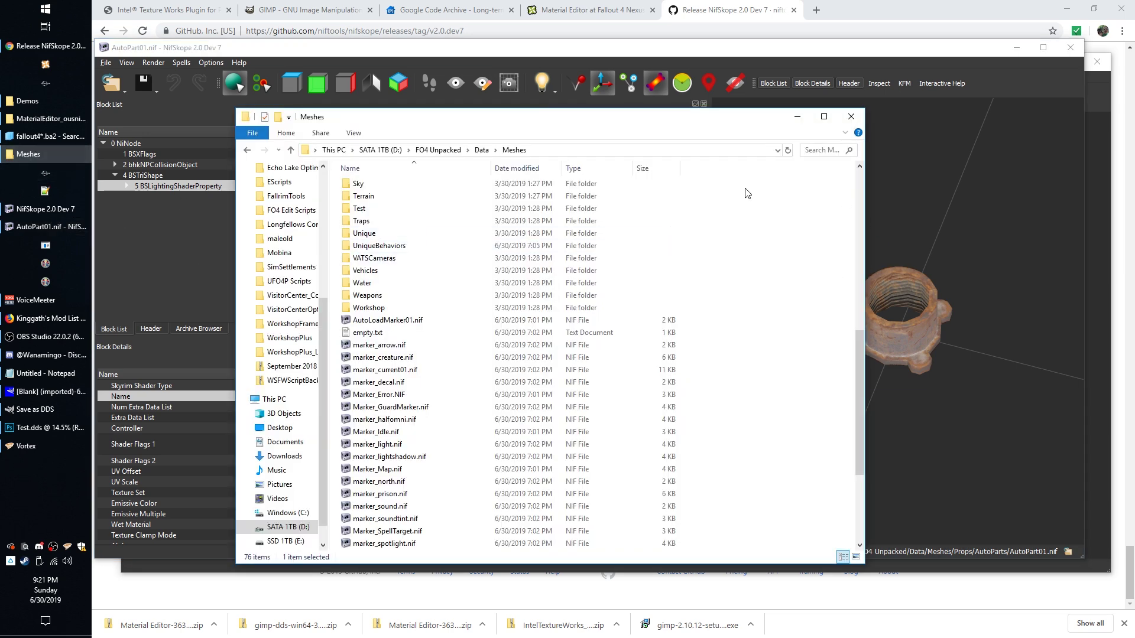
pyautogui.scroll(10, 740, 281)
pyautogui.moveTo(395, 111); pyautogui.dragTo(431, 206)
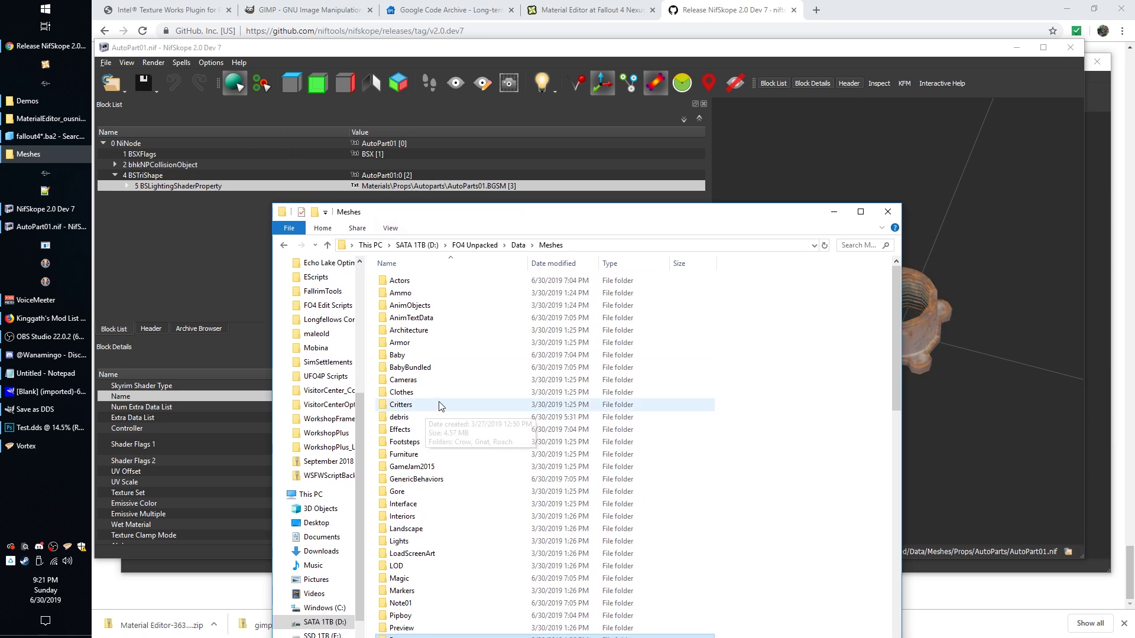
pyautogui.scroll(-2, 433, 473)
pyautogui.doubleClick(399, 579)
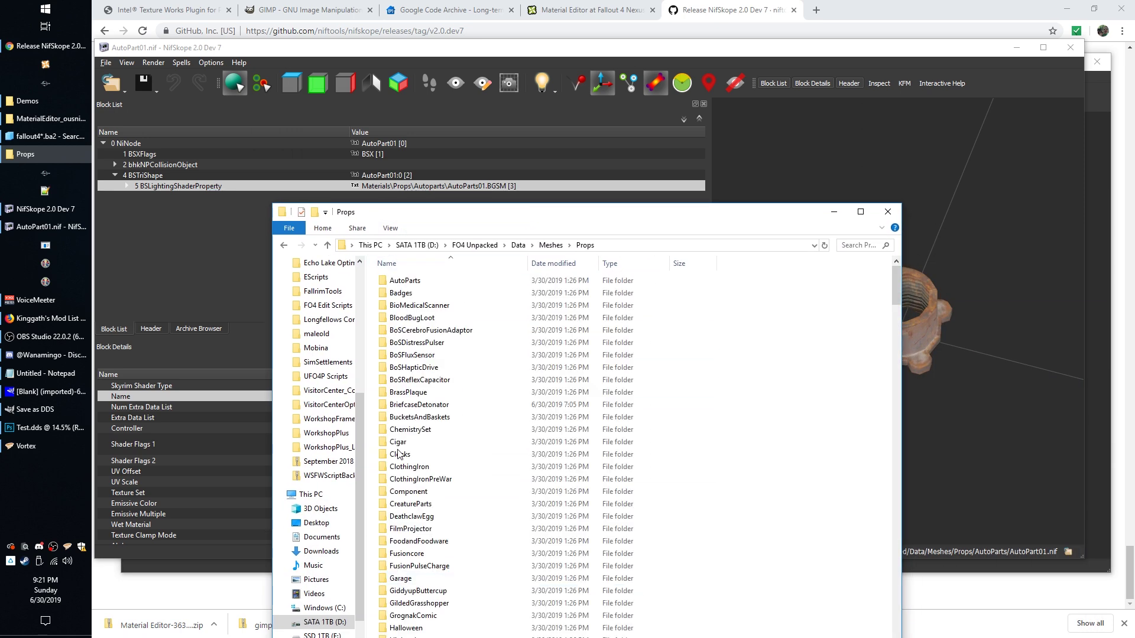
pyautogui.doubleClick(504, 280)
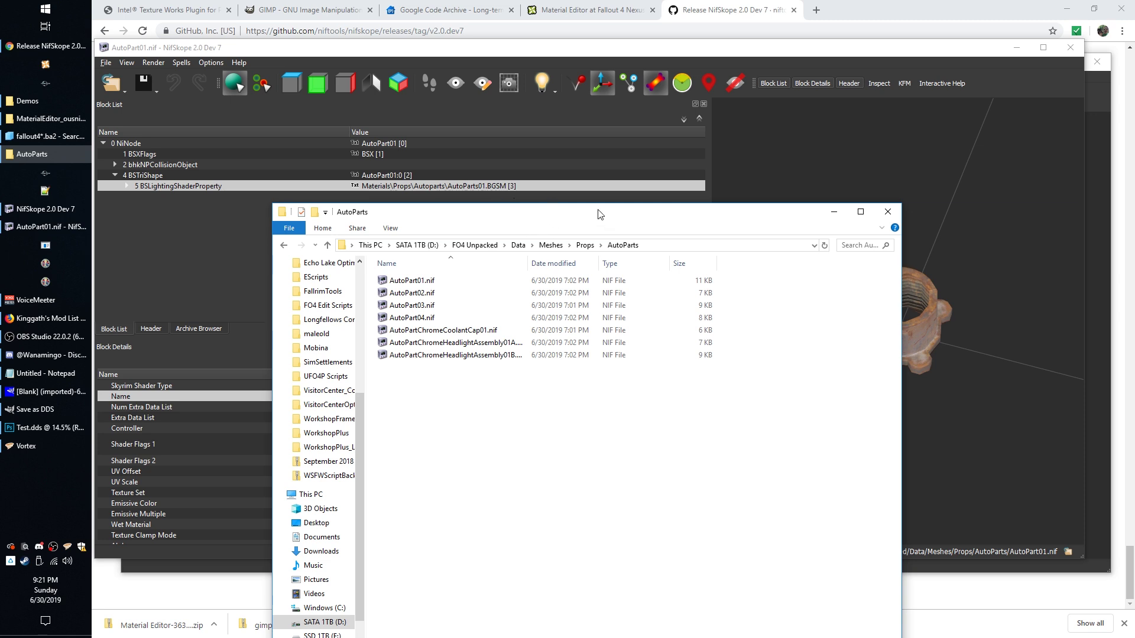
pyautogui.moveTo(600, 214); pyautogui.dragTo(463, 211)
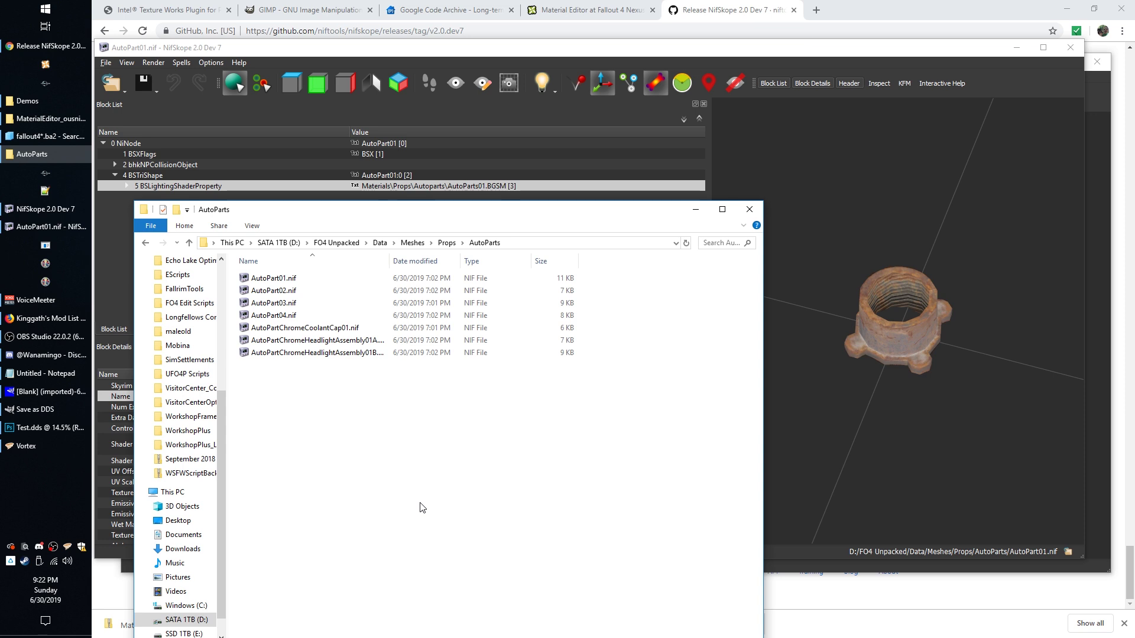
# Browse to Data/Materials/Props/Autoparts and open AutoChromeParts01.BGSM in the material editor
pyautogui.click(380, 243)
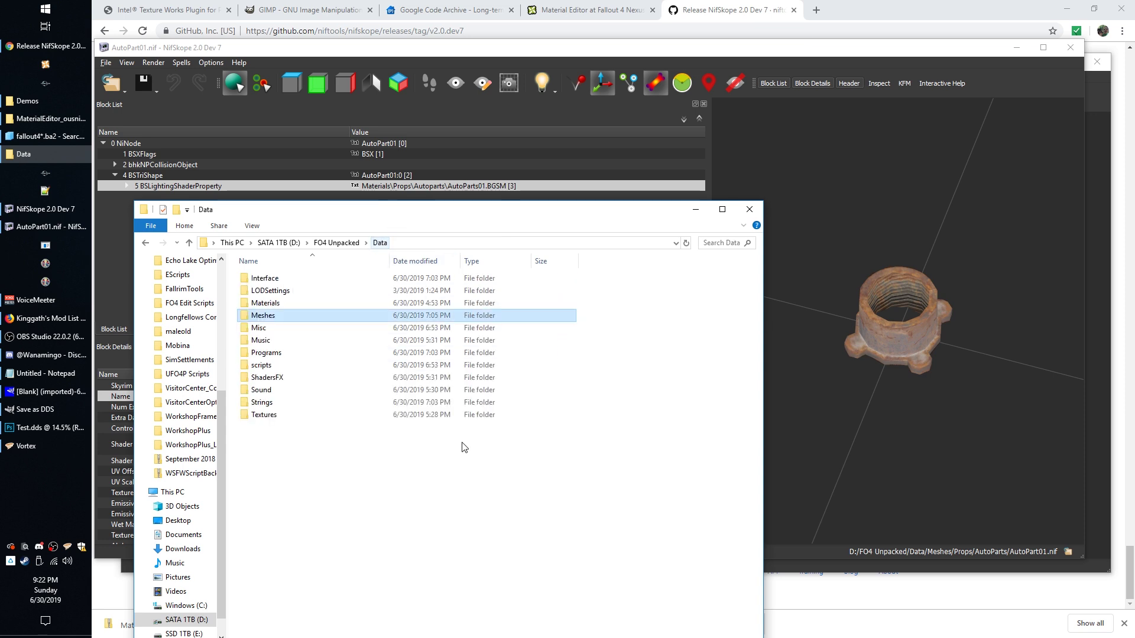
pyautogui.doubleClick(266, 303)
pyautogui.scroll(-1, 355, 467)
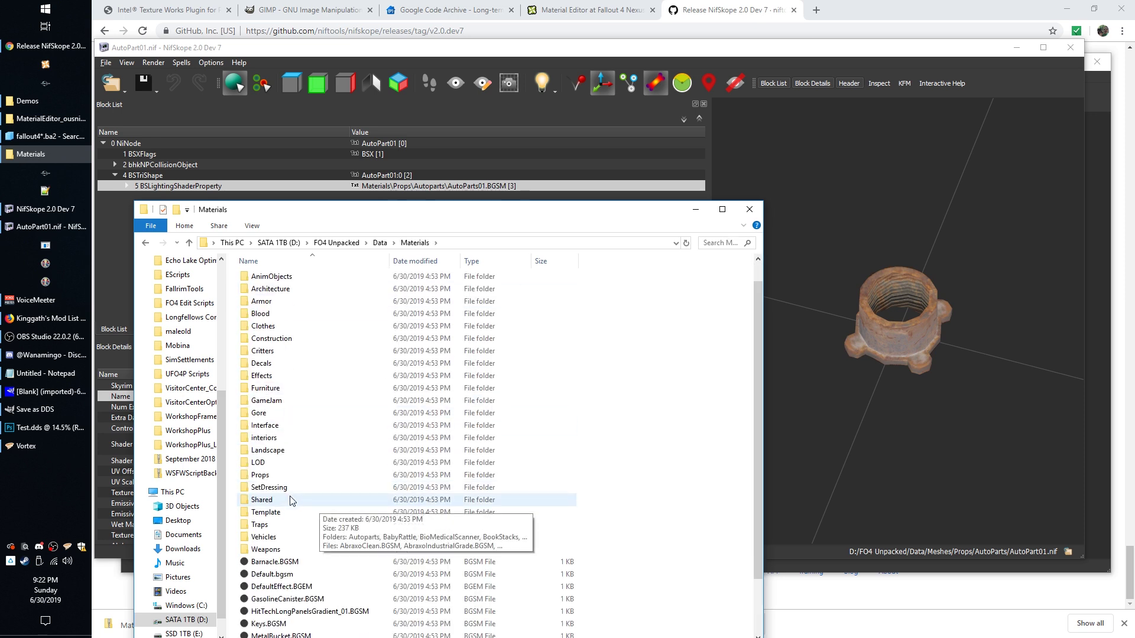
pyautogui.doubleClick(260, 477)
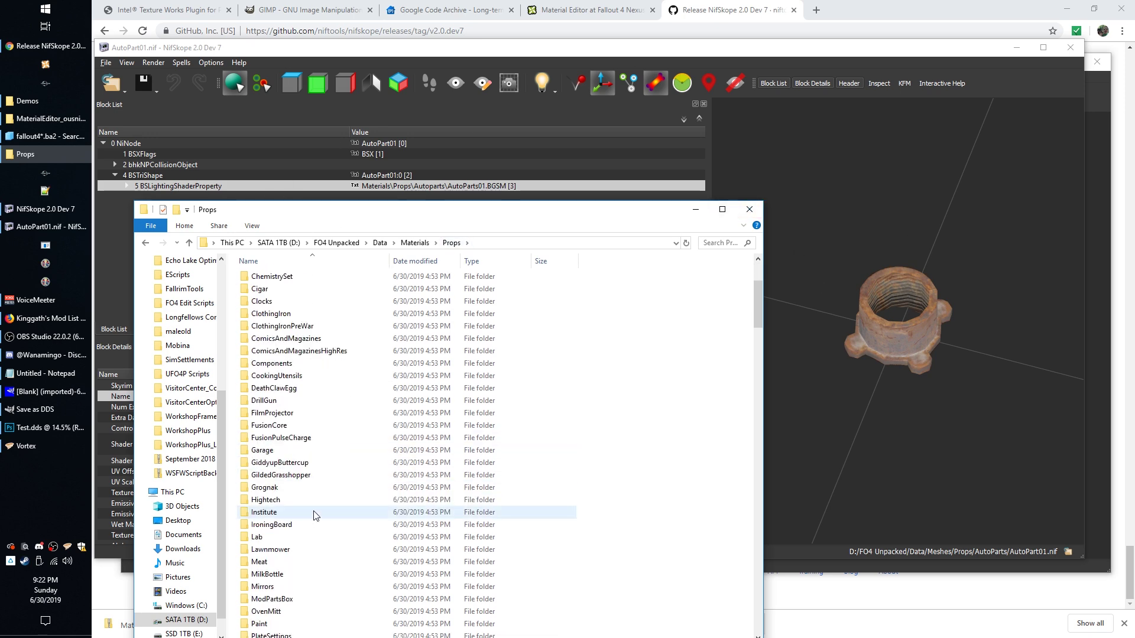
pyautogui.doubleClick(268, 282)
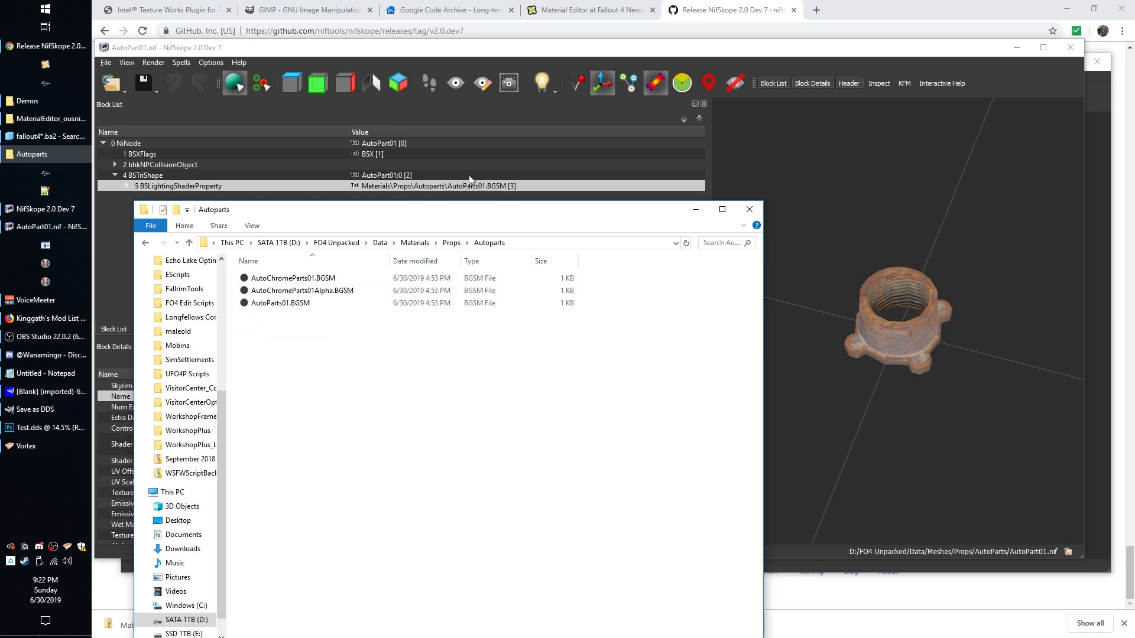
pyautogui.doubleClick(320, 283)
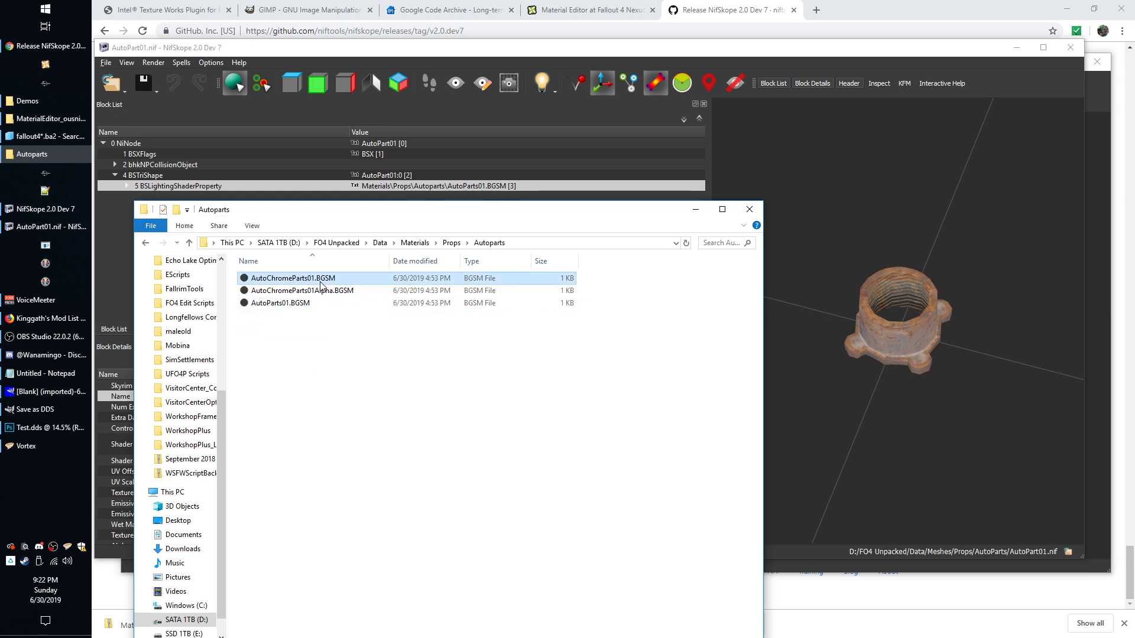
pyautogui.moveTo(258, 77); pyautogui.dragTo(354, 179)
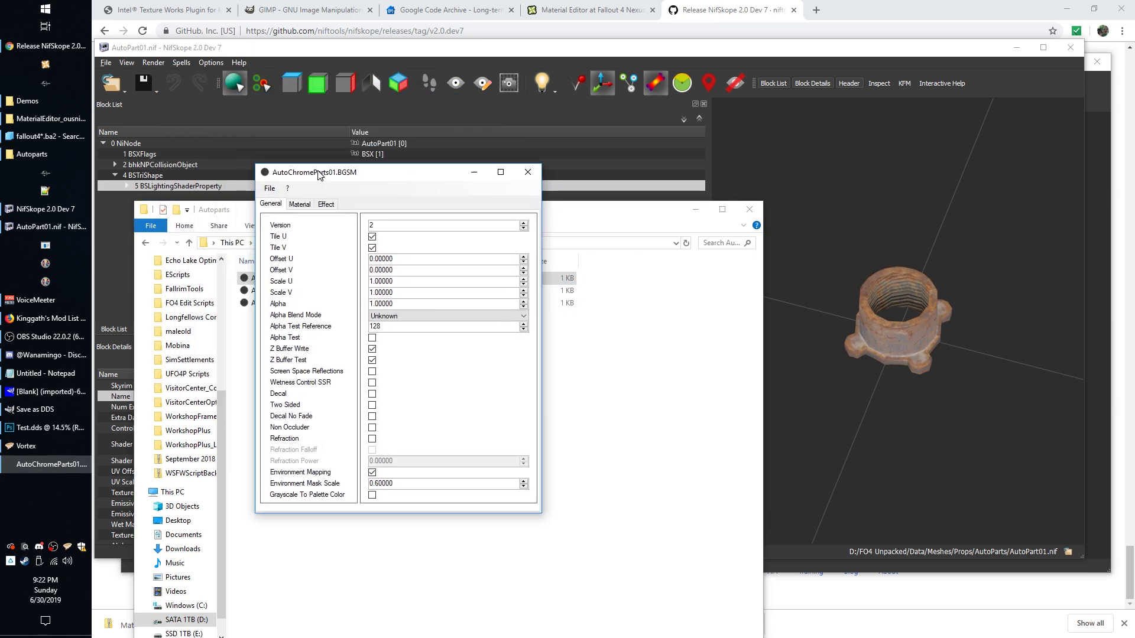
pyautogui.click(269, 188)
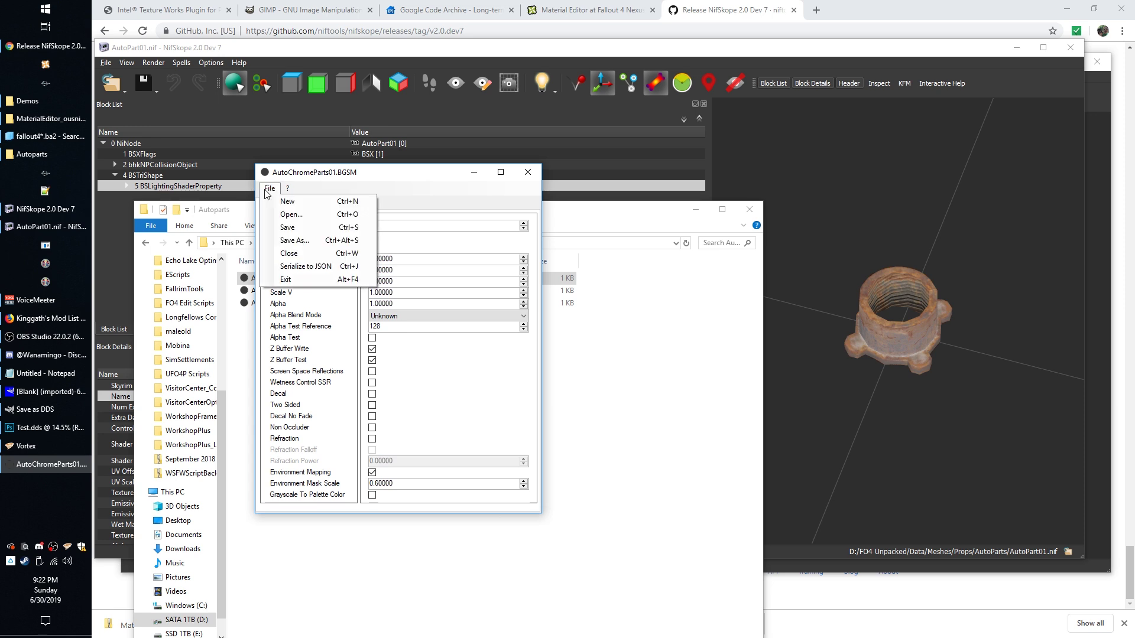
pyautogui.click(294, 240)
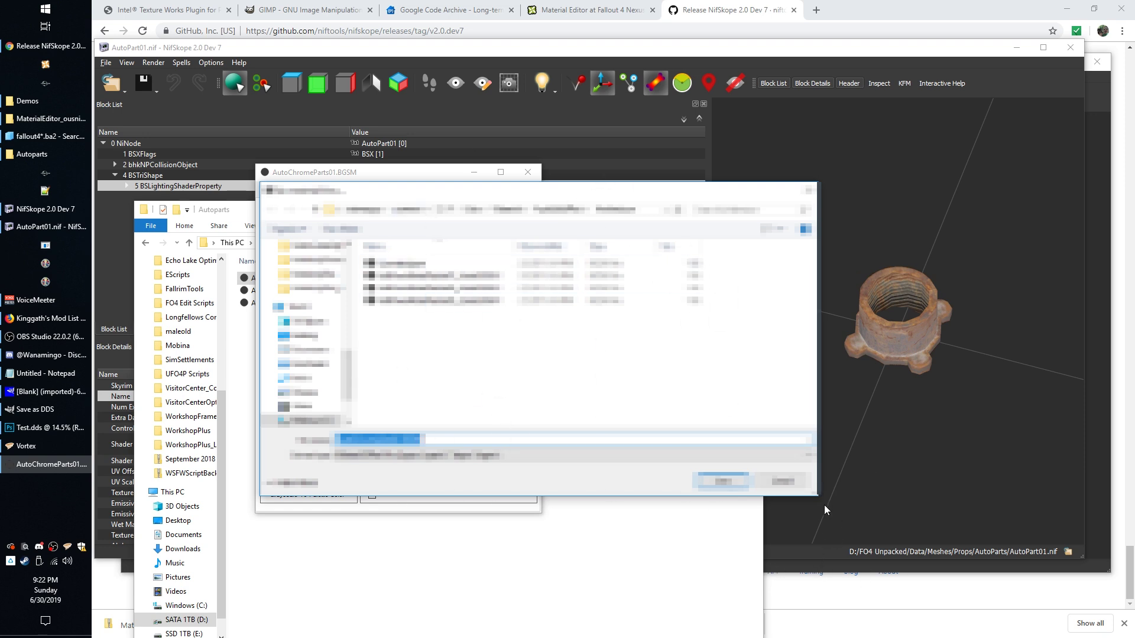
pyautogui.click(784, 482)
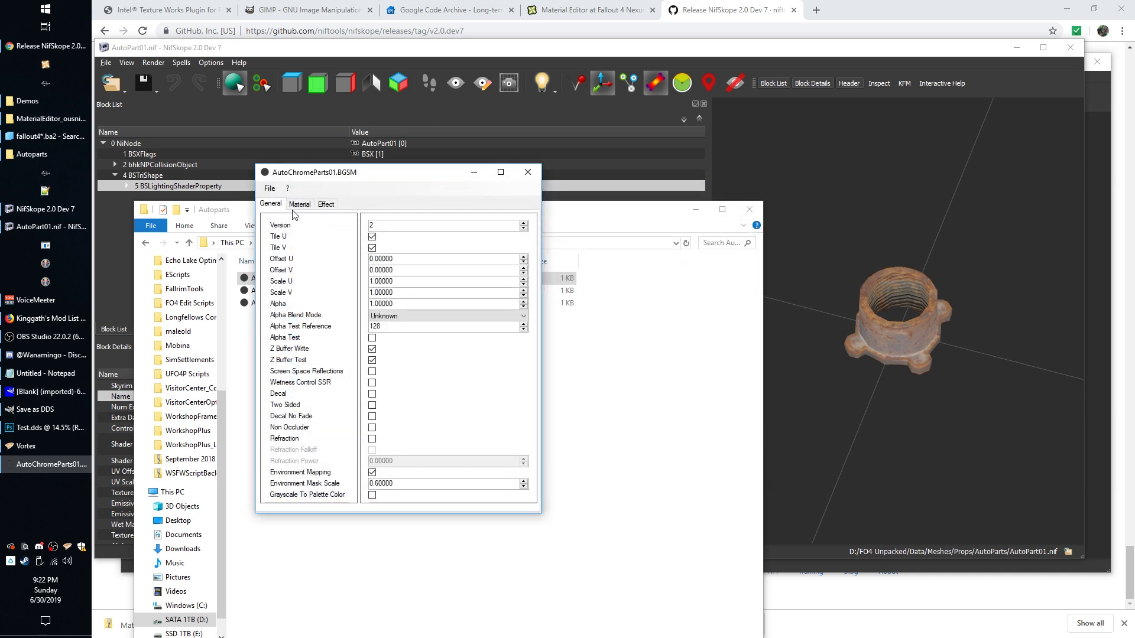
# Examine the texture paths of AutoChromeParts01.BGSM, moving its window clear of the file list and highlighting the Diffuse Texture path
pyautogui.click(299, 205)
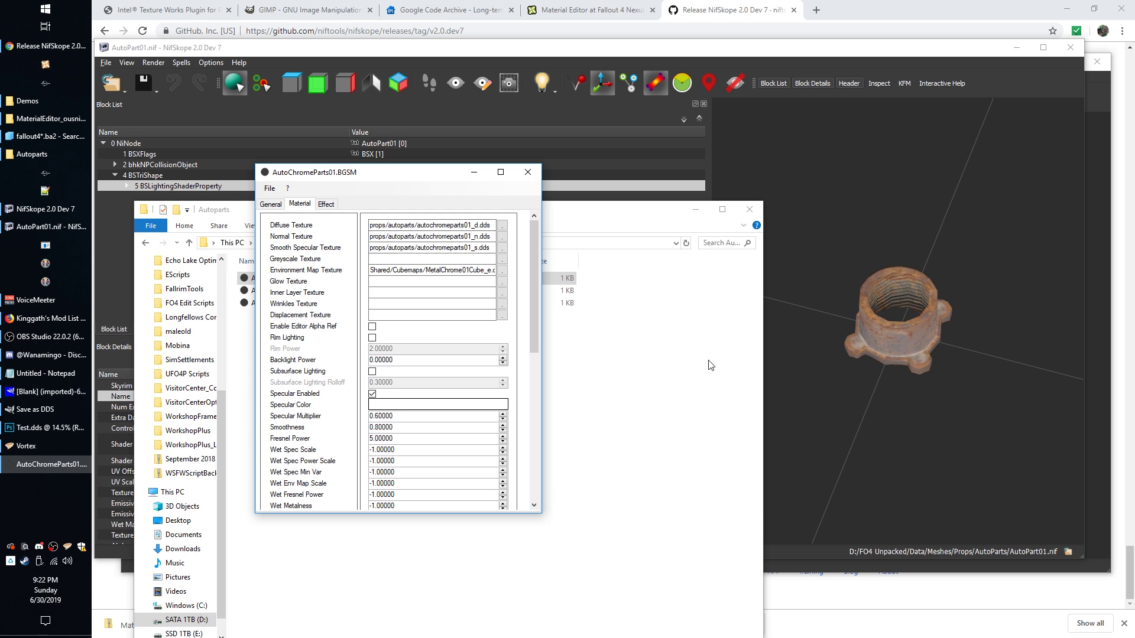
pyautogui.moveTo(393, 172); pyautogui.dragTo(485, 208)
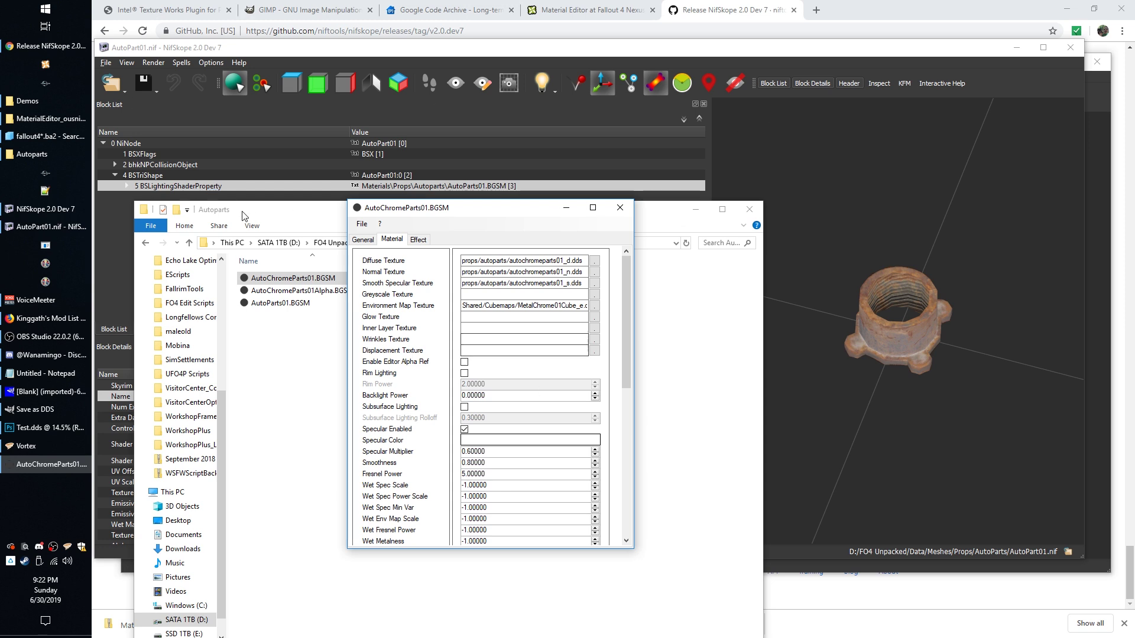
pyautogui.moveTo(464, 213); pyautogui.dragTo(505, 183)
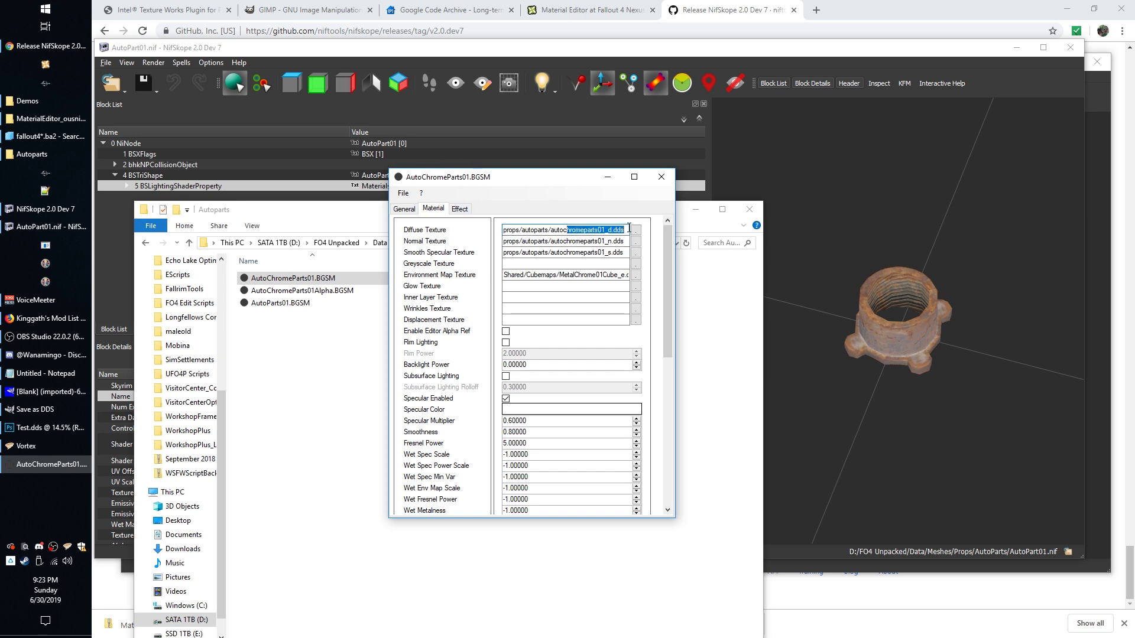
pyautogui.moveTo(626, 230); pyautogui.dragTo(538, 230)
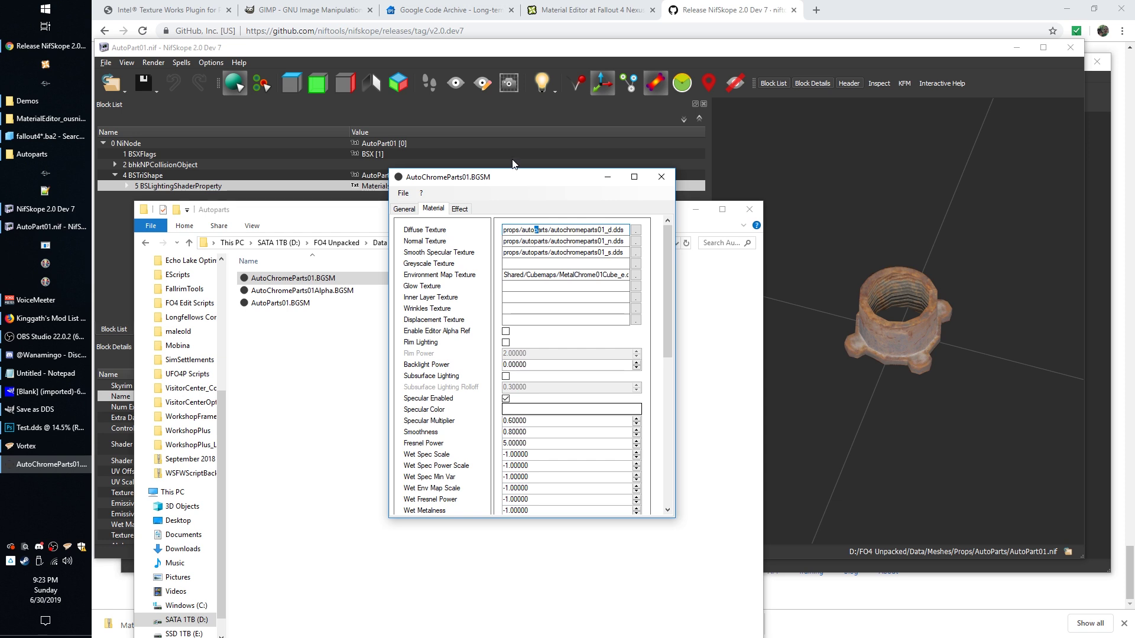
pyautogui.moveTo(512, 181); pyautogui.dragTo(576, 46)
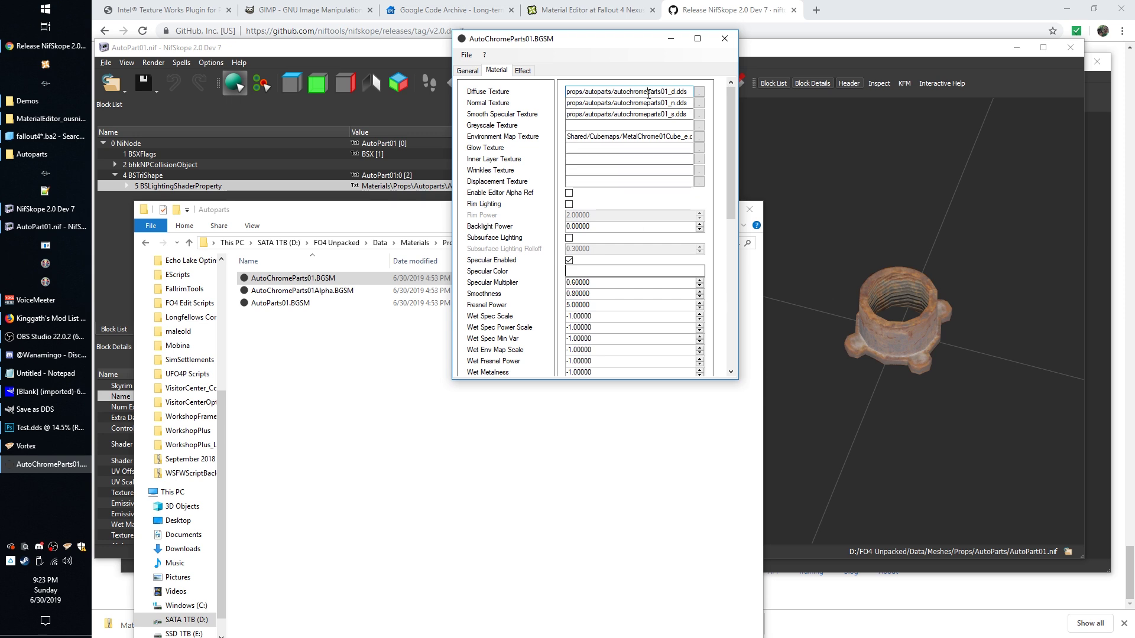
pyautogui.tripleClick(649, 93)
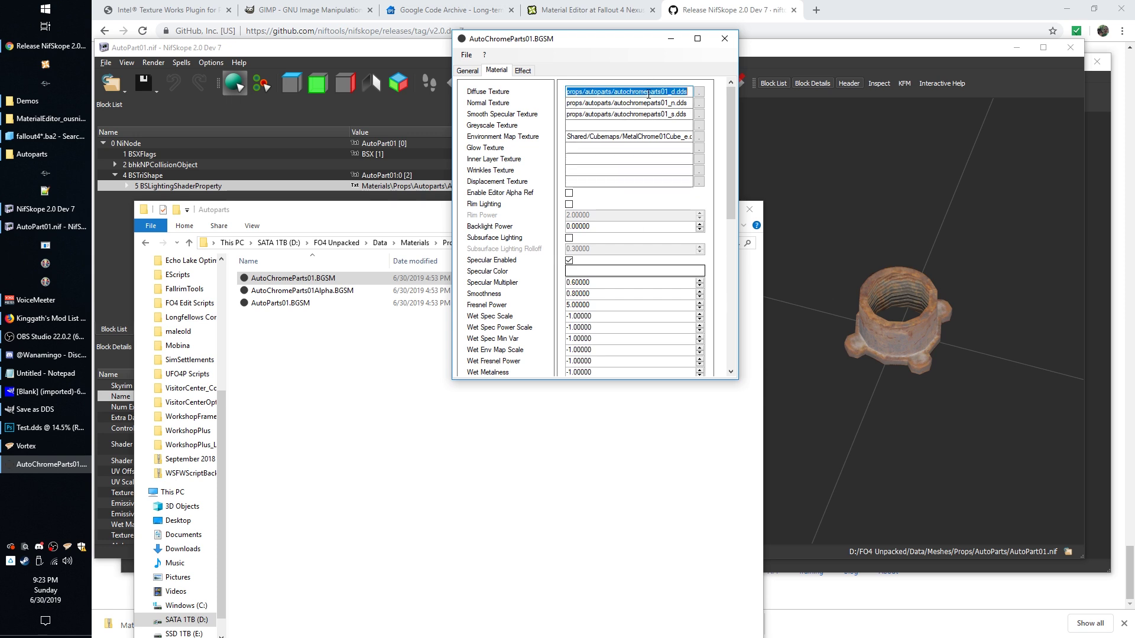
# Review the material's general settings and Diffuse Texture path, and return to the AutoPart01.nif window in NifSkope
pyautogui.click(468, 71)
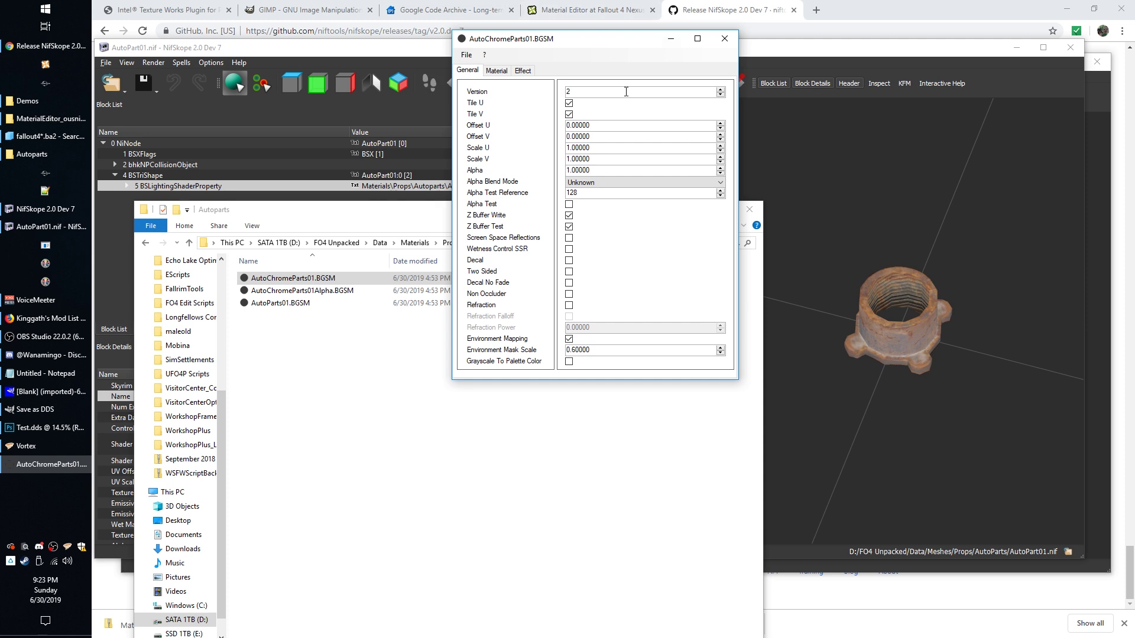
pyautogui.click(496, 71)
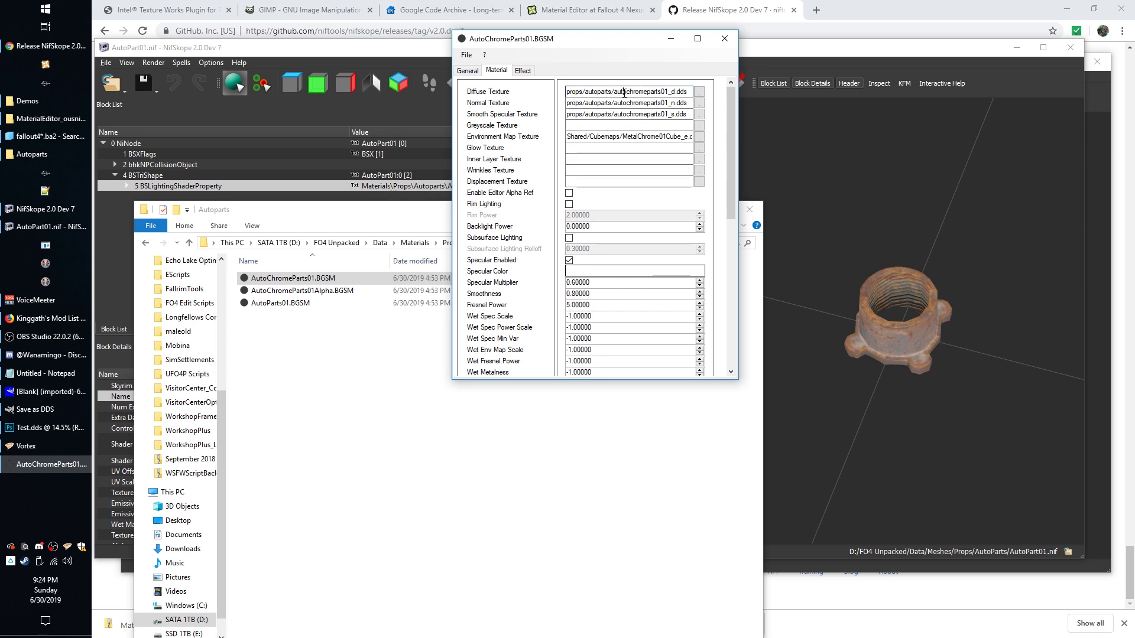
pyautogui.tripleClick(625, 93)
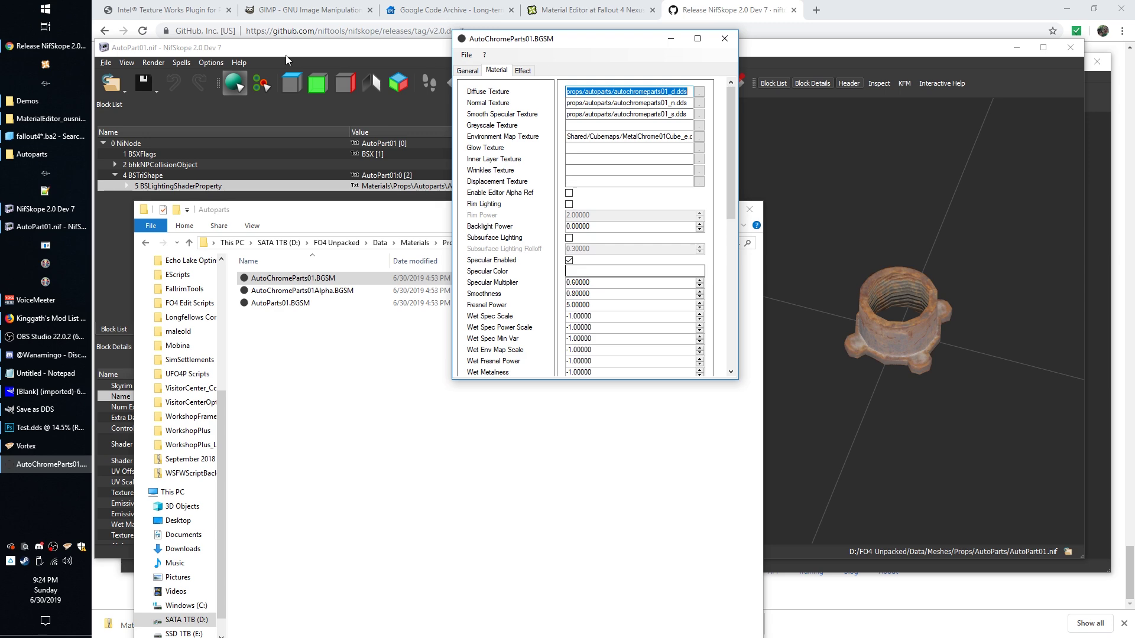
pyautogui.click(269, 49)
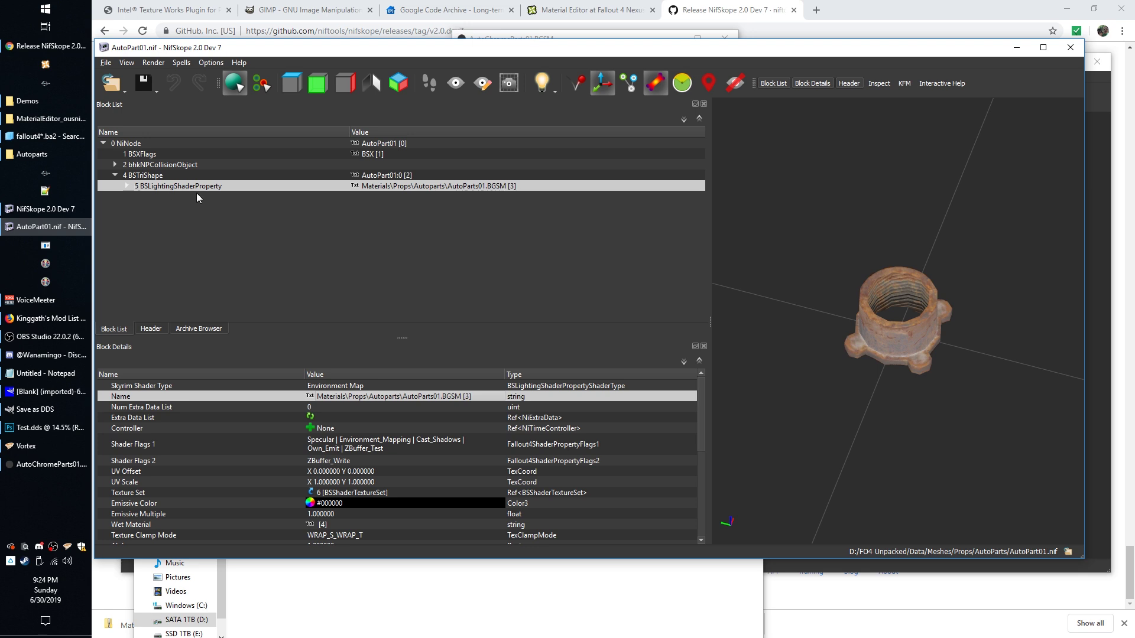
# Expand BSLightingShaderProperty and compare its BGSM material path with the DDS texture paths in the BSShaderTextureSet block
pyautogui.click(126, 186)
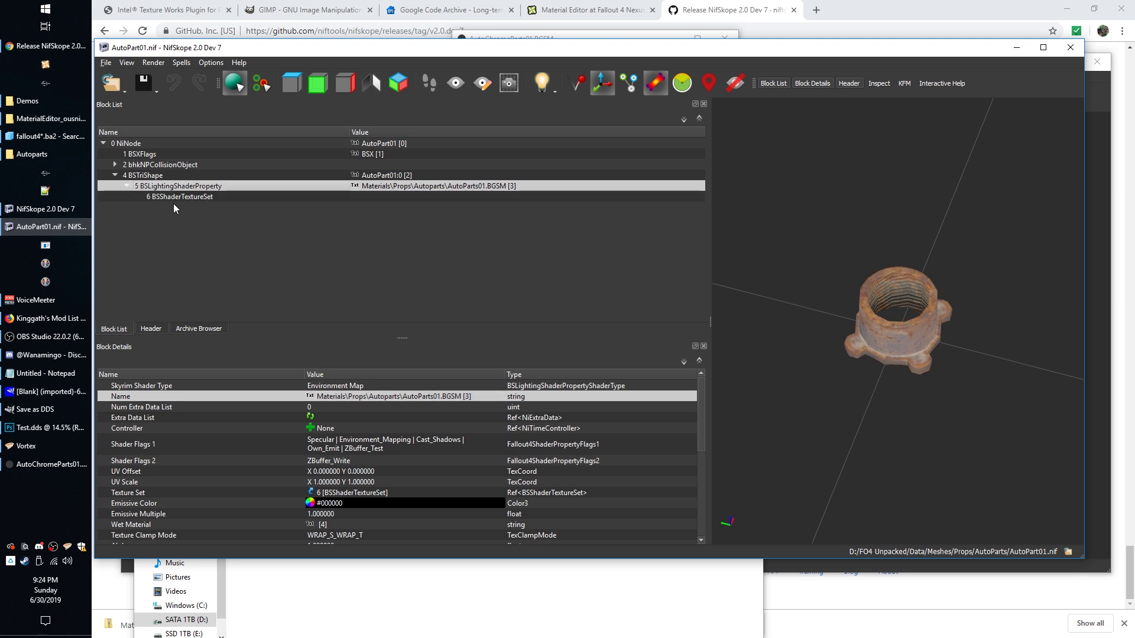
pyautogui.click(190, 197)
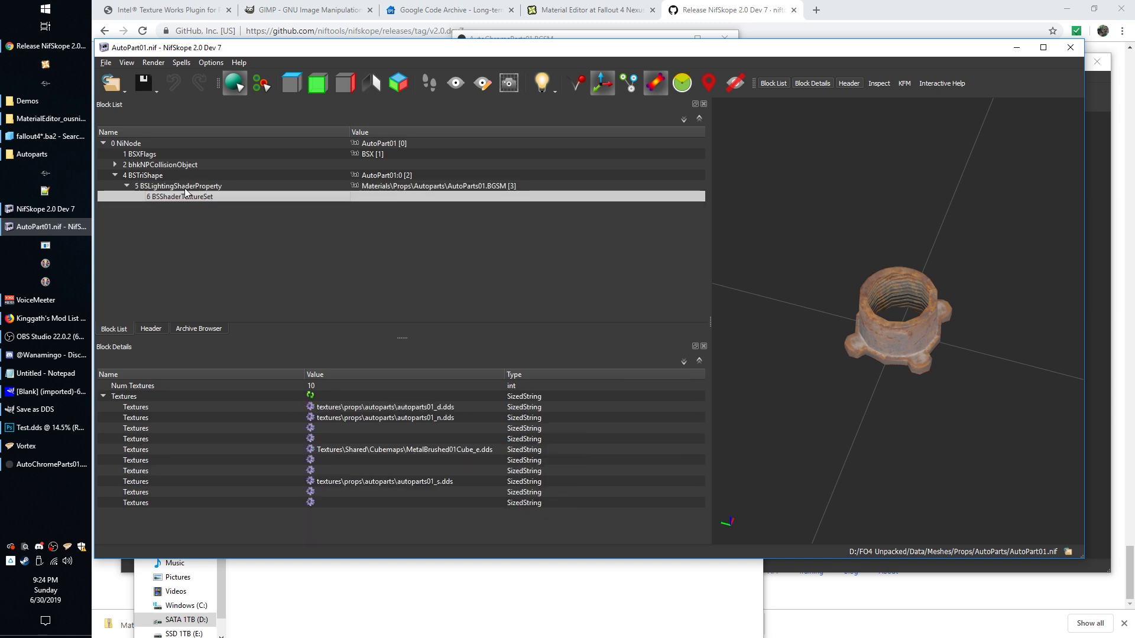
pyautogui.click(351, 409)
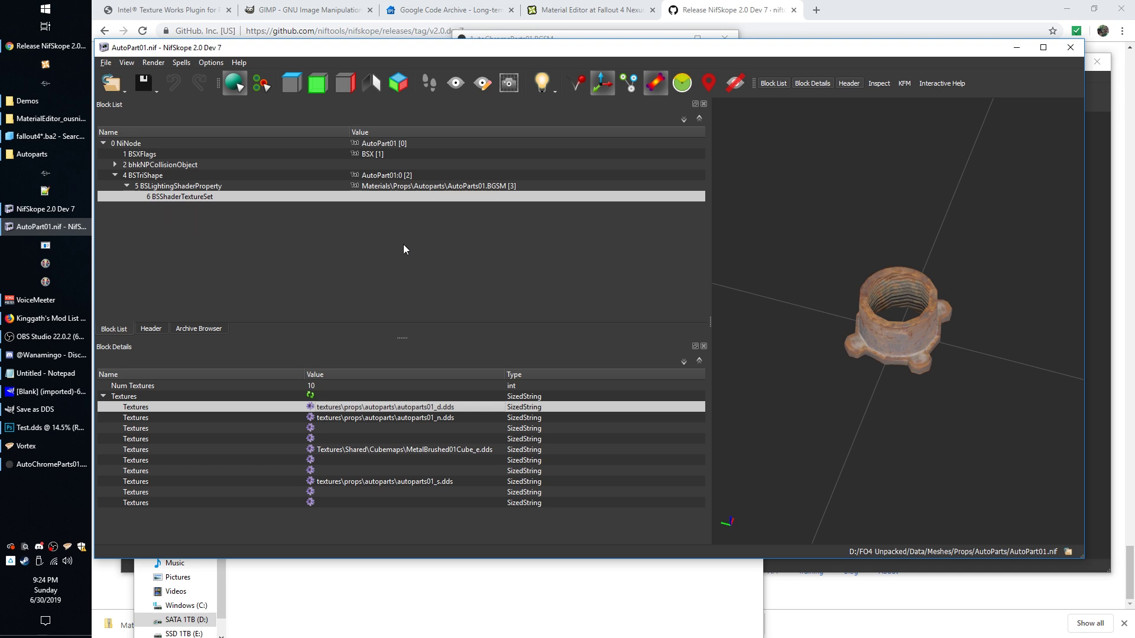
pyautogui.click(412, 187)
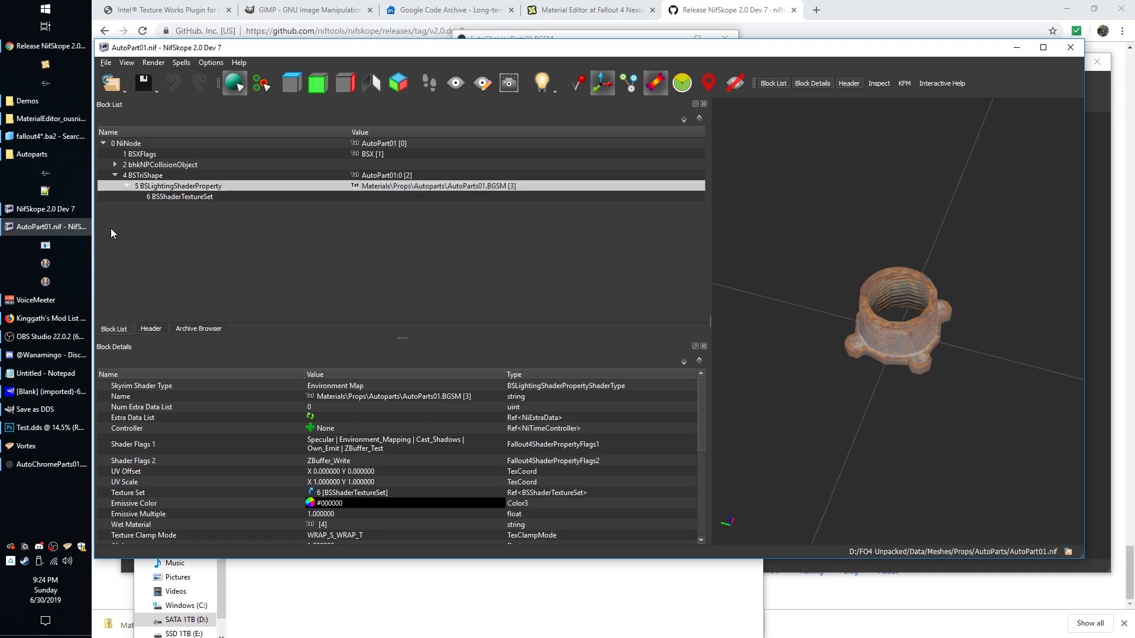
pyautogui.click(166, 197)
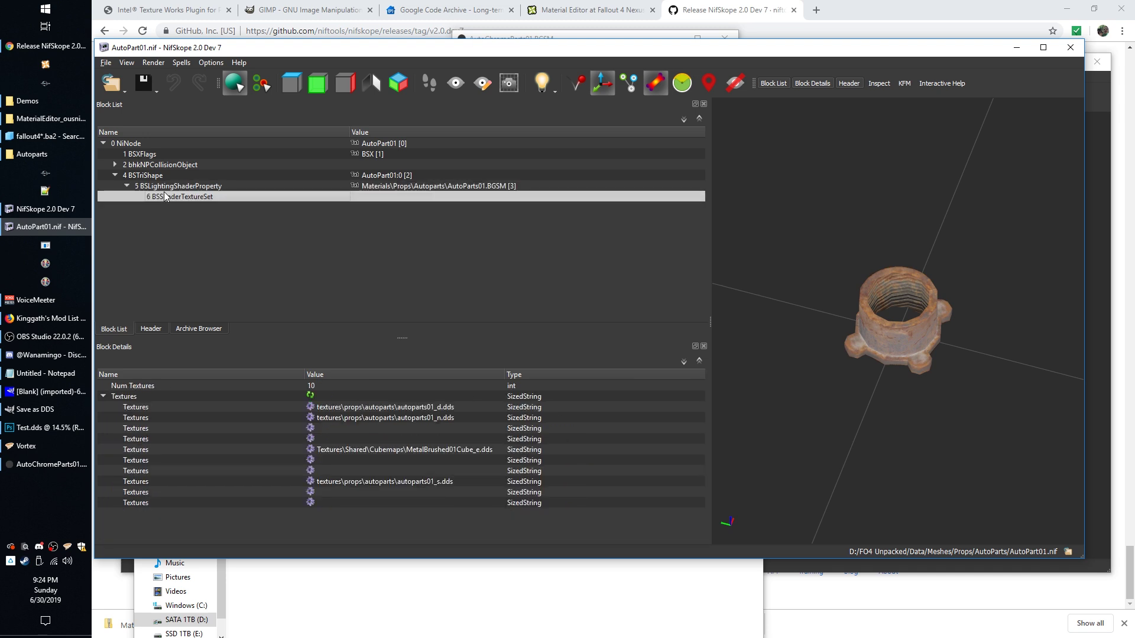
pyautogui.click(410, 186)
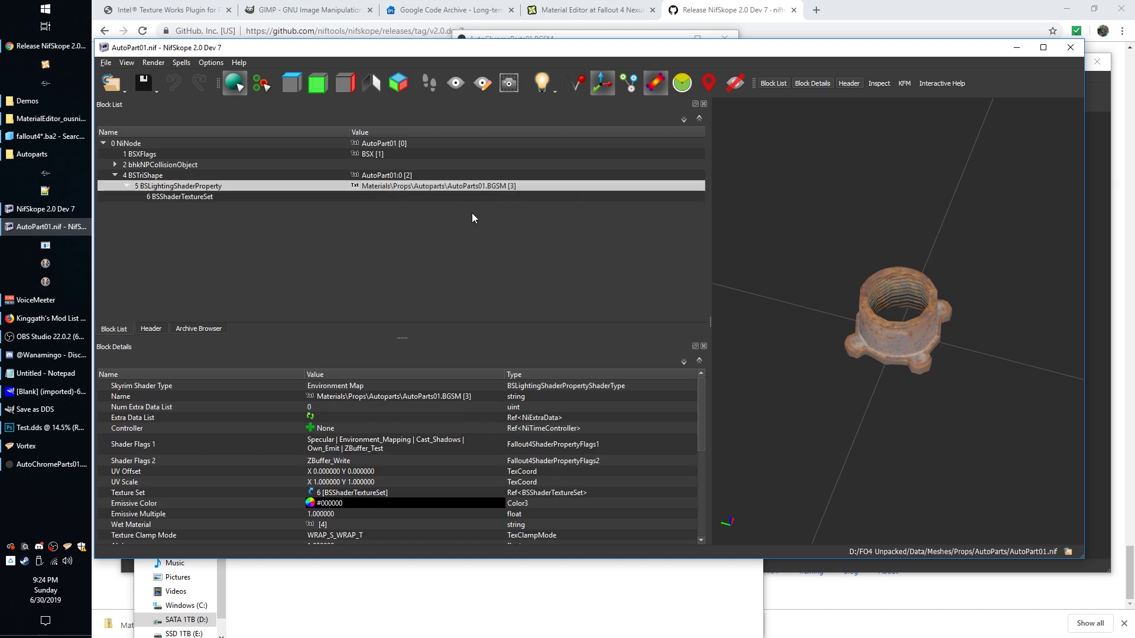
pyautogui.click(222, 195)
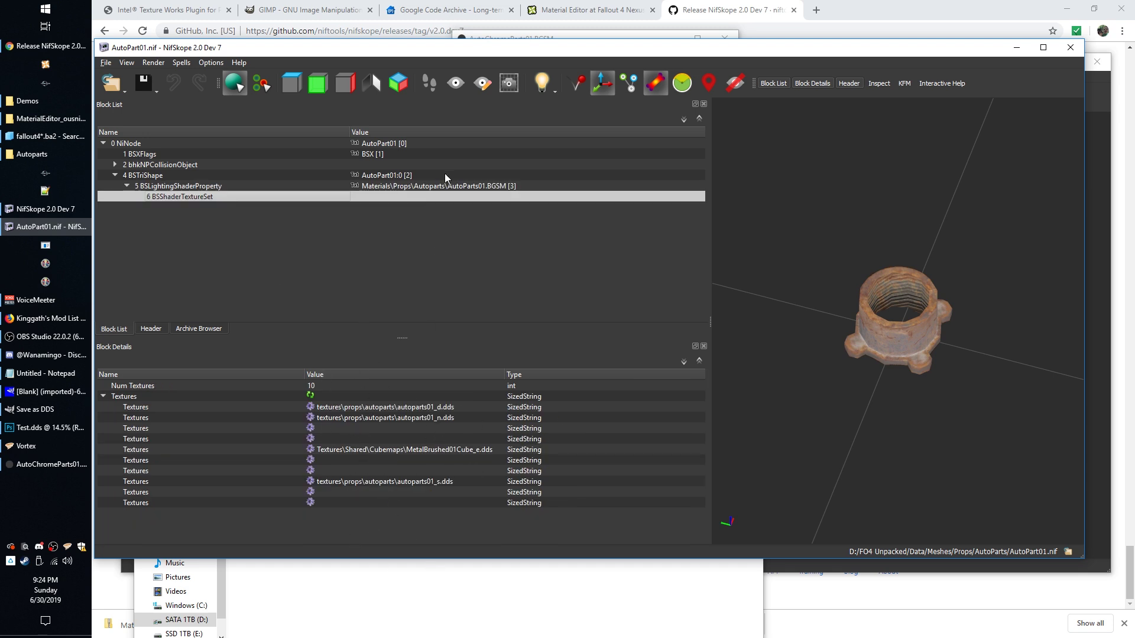
pyautogui.click(467, 186)
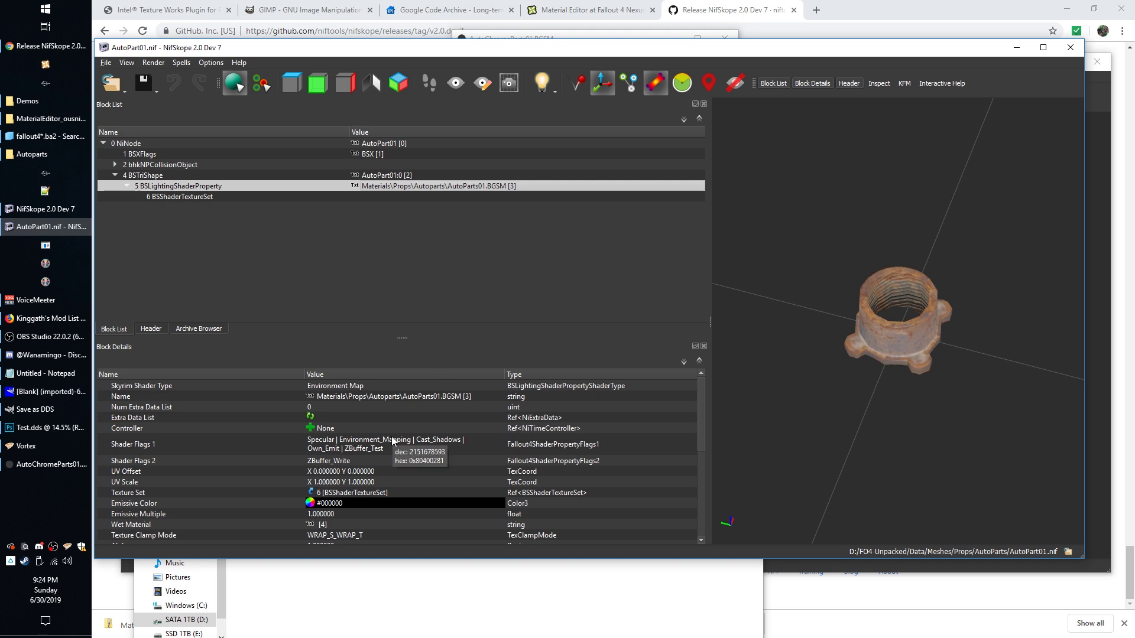
# Switch to the AutoChromeParts01.BGSM material window, highlight the end of its Diffuse Texture path, and return to the AutoPart01.nif window
pyautogui.click(51, 464)
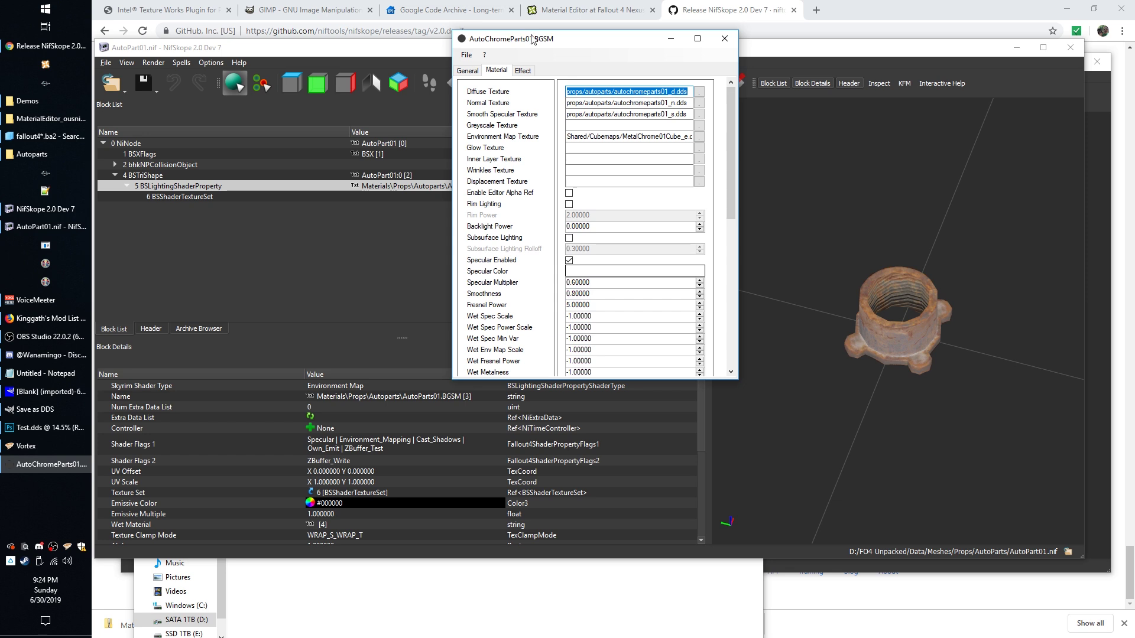
pyautogui.moveTo(689, 91); pyautogui.dragTo(678, 92)
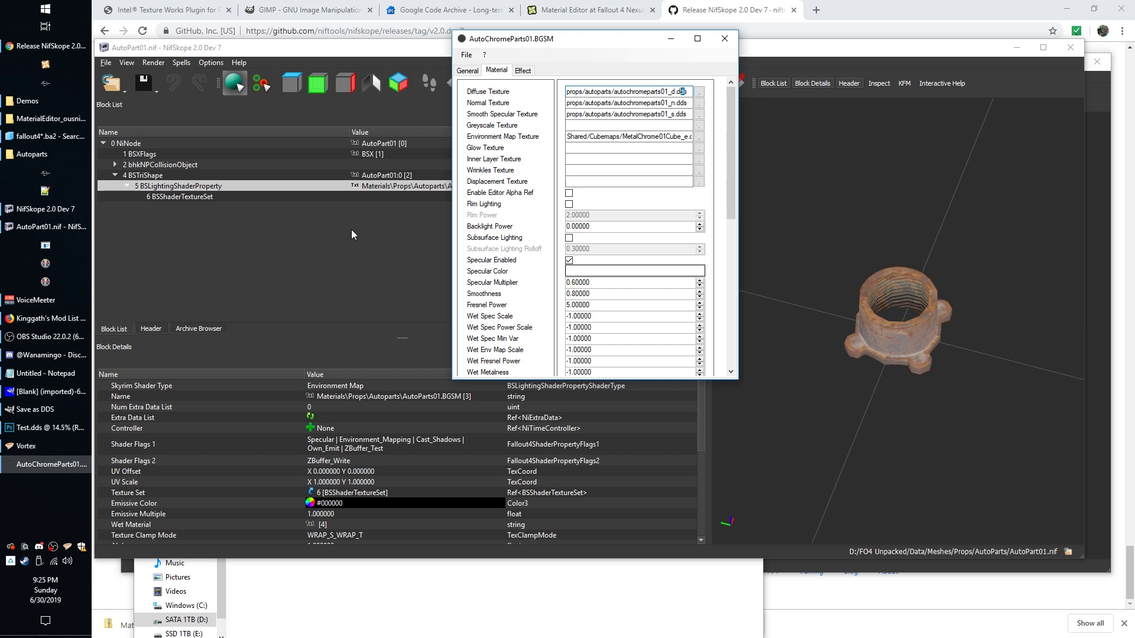
pyautogui.click(366, 272)
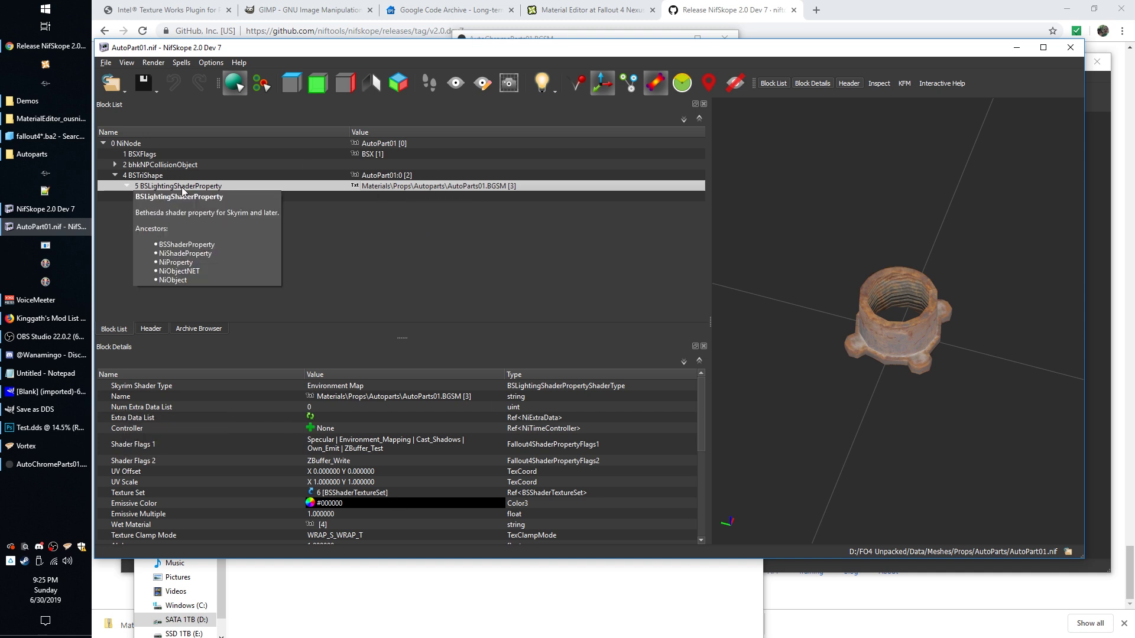
# Open the string index editor for the shader property's Name, highlight the AutoParts01.BGSM file name, and cancel the dialog
pyautogui.click(369, 397)
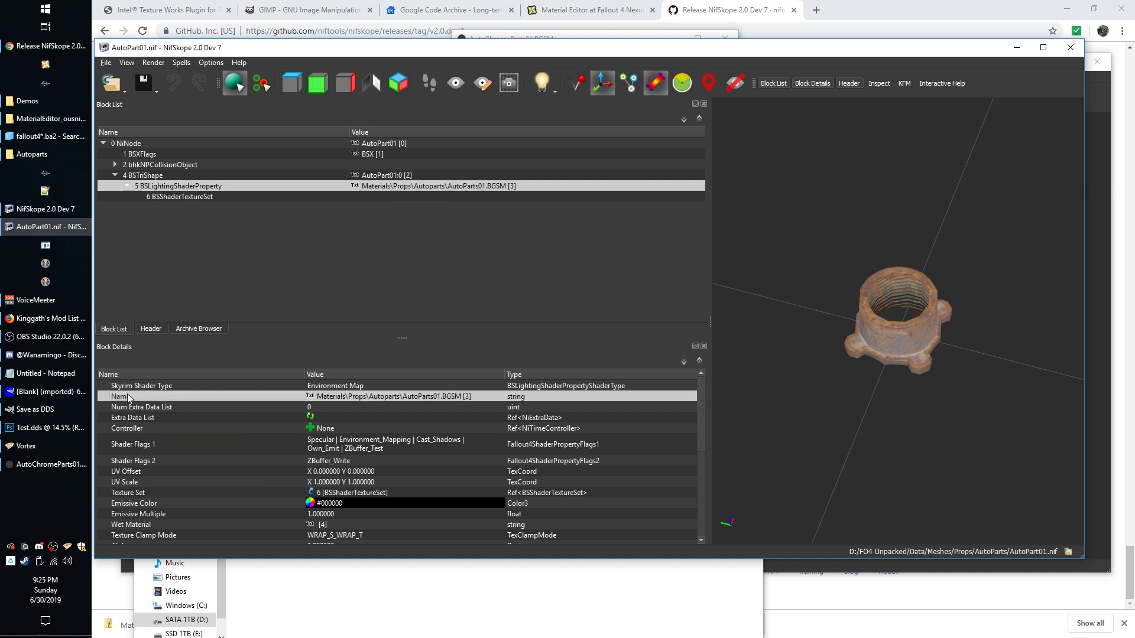
pyautogui.rightClick(369, 398)
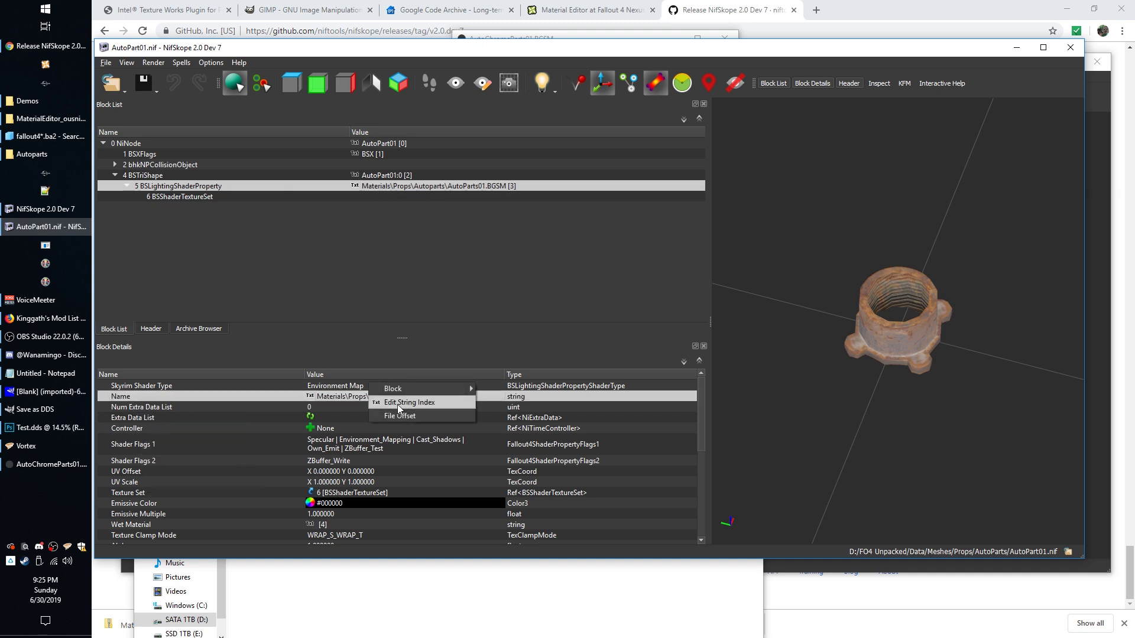
pyautogui.click(397, 404)
pyautogui.moveTo(566, 376); pyautogui.dragTo(615, 376)
pyautogui.click(654, 376)
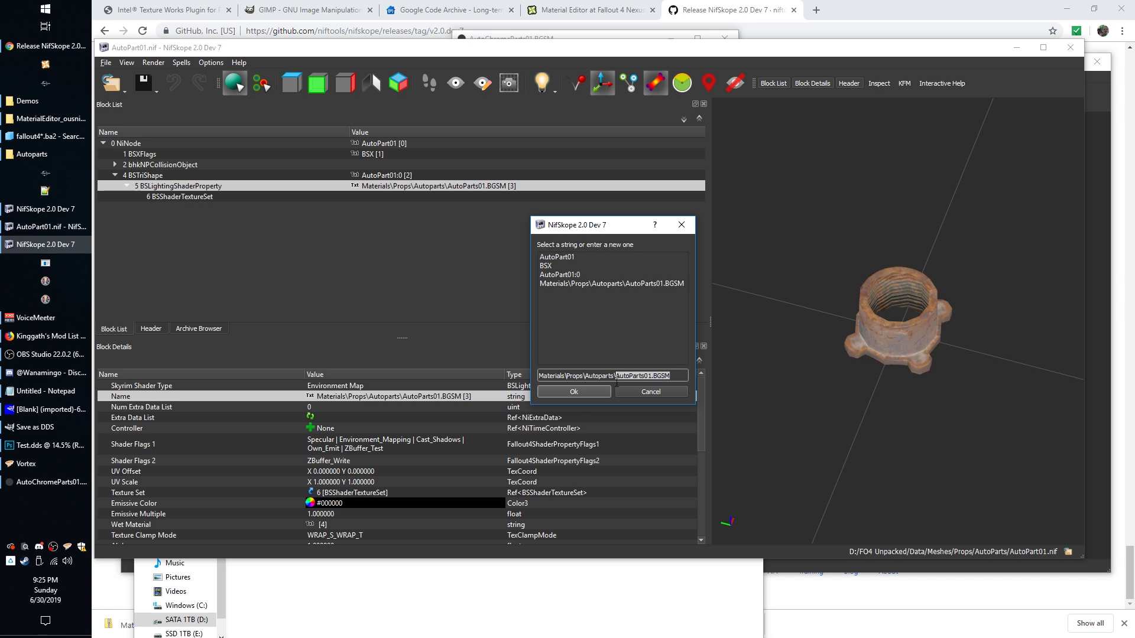
pyautogui.click(657, 389)
# Inspect the first texture path of the BSShaderTextureSet block in its edit field, leaving the path as it is
pyautogui.click(180, 196)
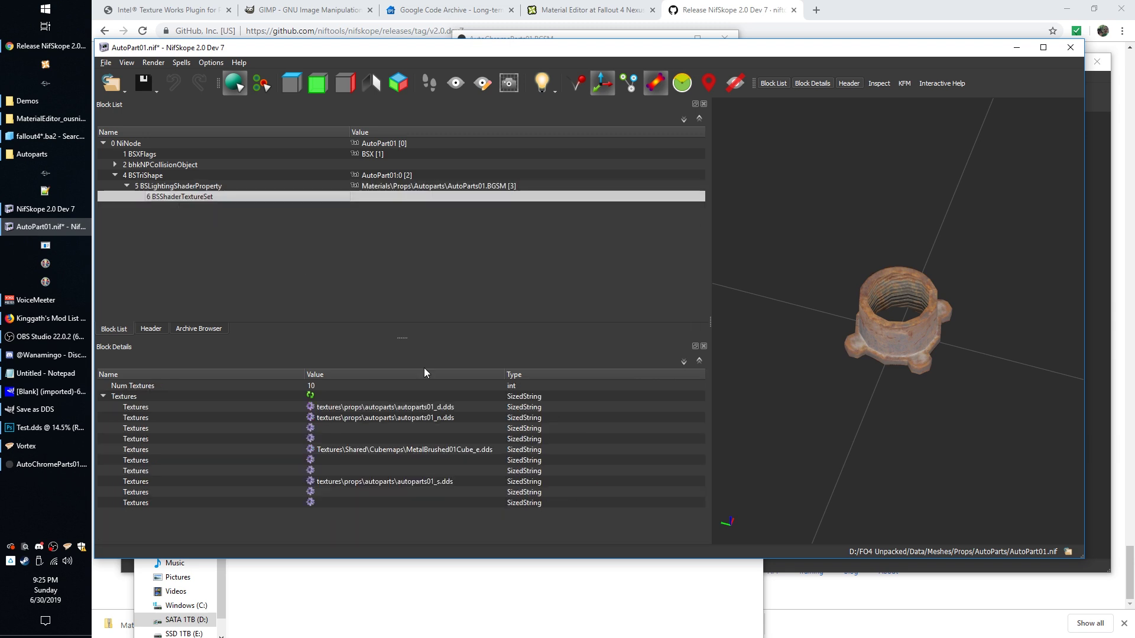
pyautogui.click(431, 407)
pyautogui.click(399, 409)
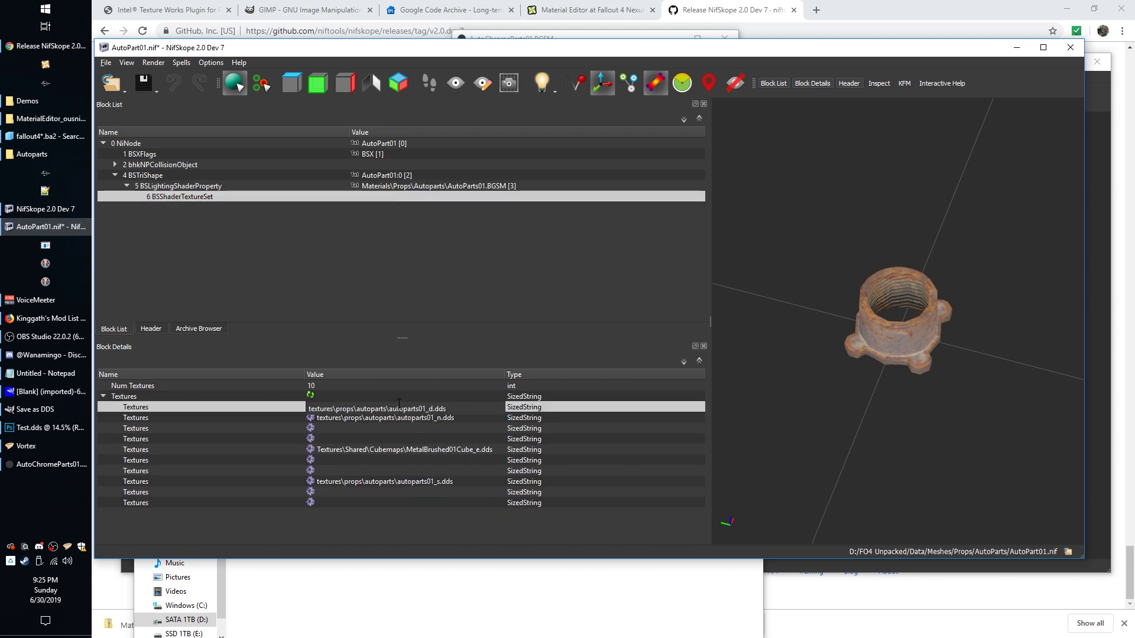
pyautogui.doubleClick(396, 408)
pyautogui.click(447, 409)
pyautogui.press('Return')
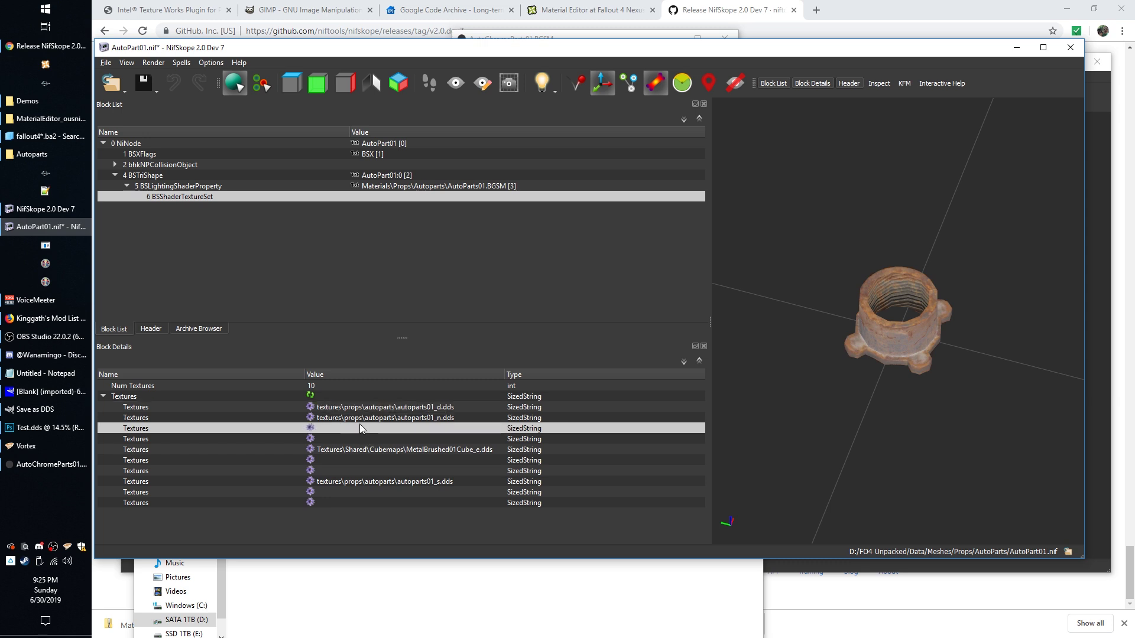
pyautogui.click(329, 407)
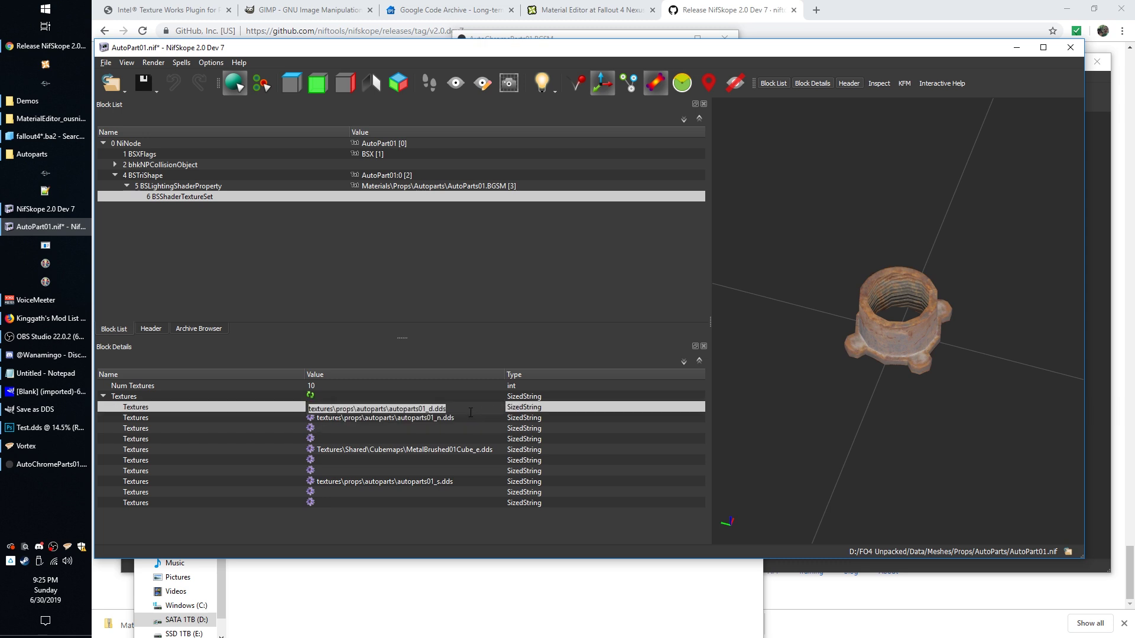
pyautogui.press('Return')
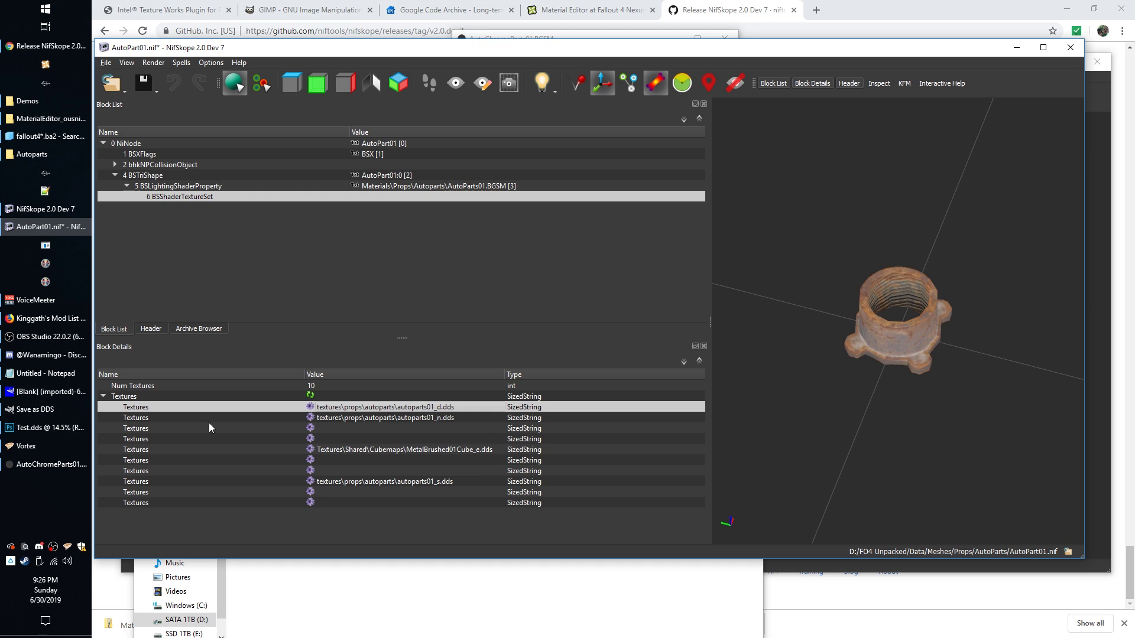
# Switch to the Autoparts folder in File Explorer and highlight the Materials\Props\Autoparts part of its path
pyautogui.click(32, 154)
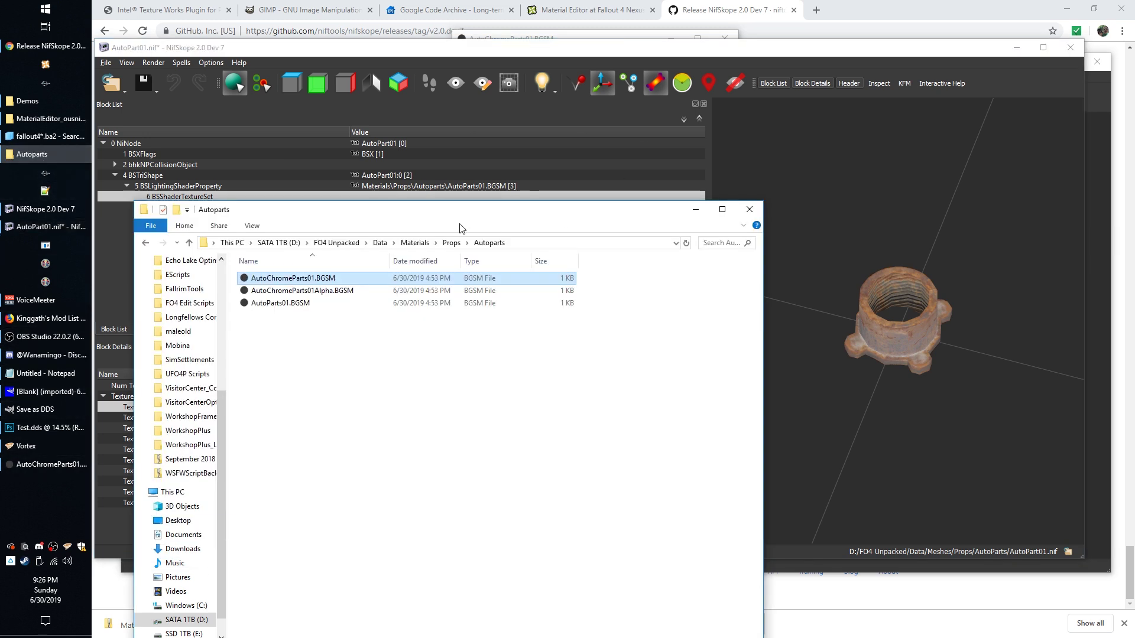
pyautogui.click(545, 245)
pyautogui.moveTo(545, 246); pyautogui.dragTo(286, 251)
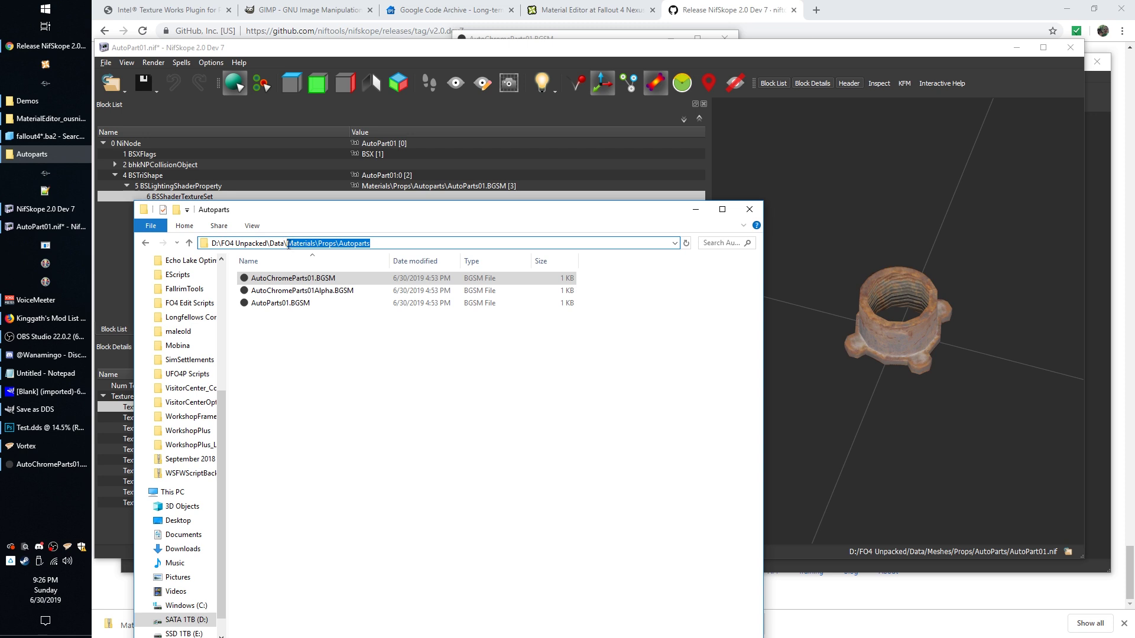
pyautogui.click(415, 247)
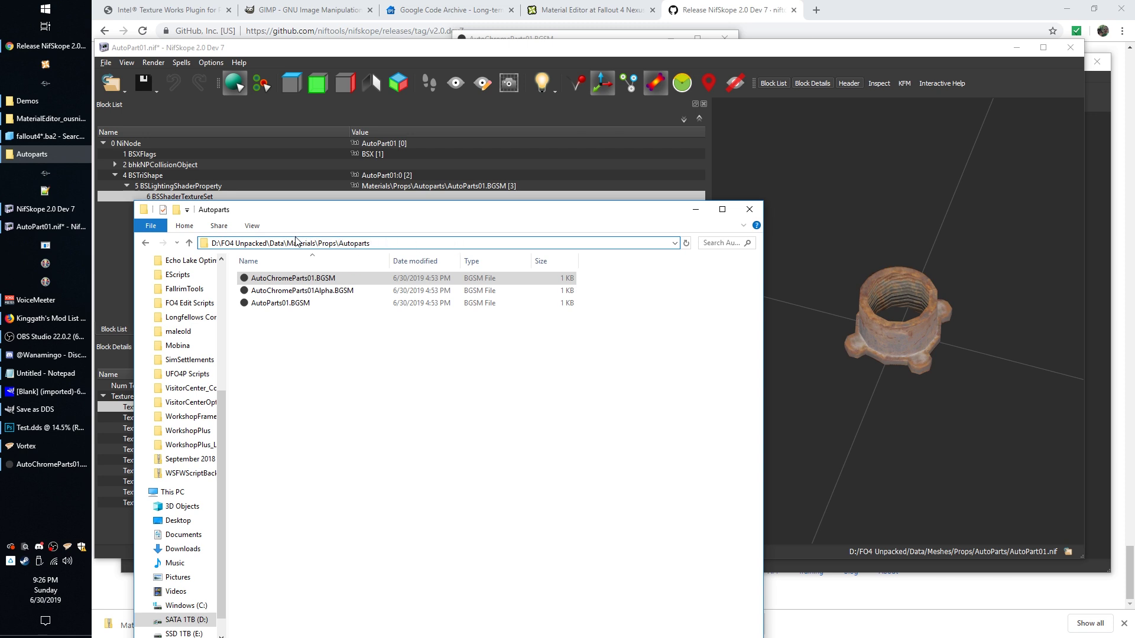
# Highlight the full file name of AutoChromeParts01.BGSM, including its extension, and leave the name as it is
pyautogui.click(281, 285)
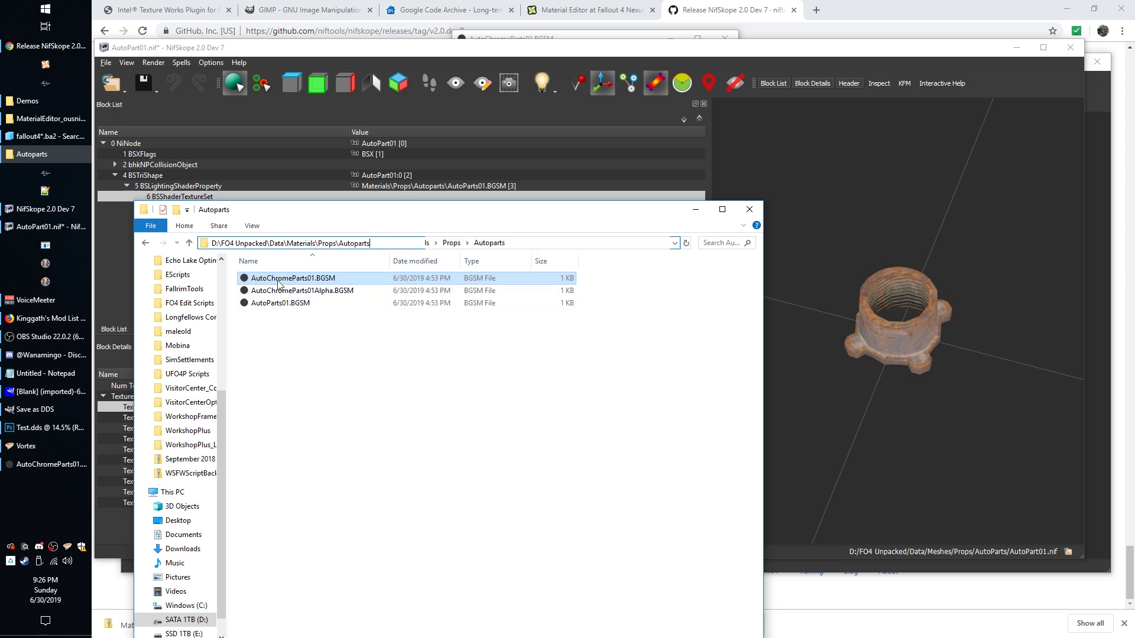
pyautogui.click(280, 279)
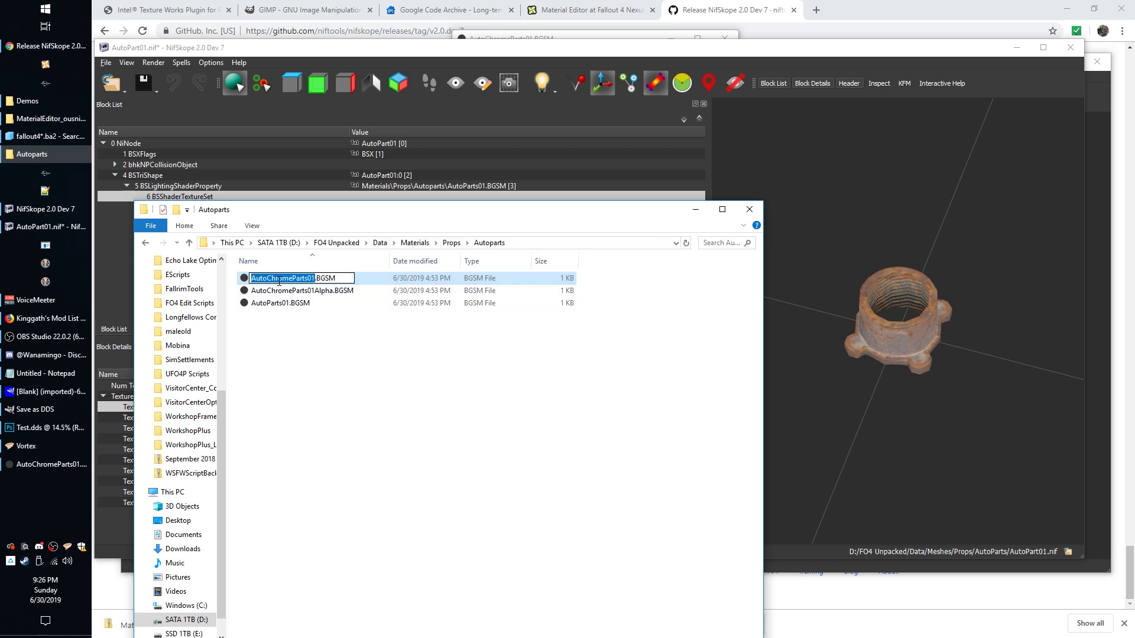
pyautogui.hotkey('ctrl', 'a')
pyautogui.click(382, 361)
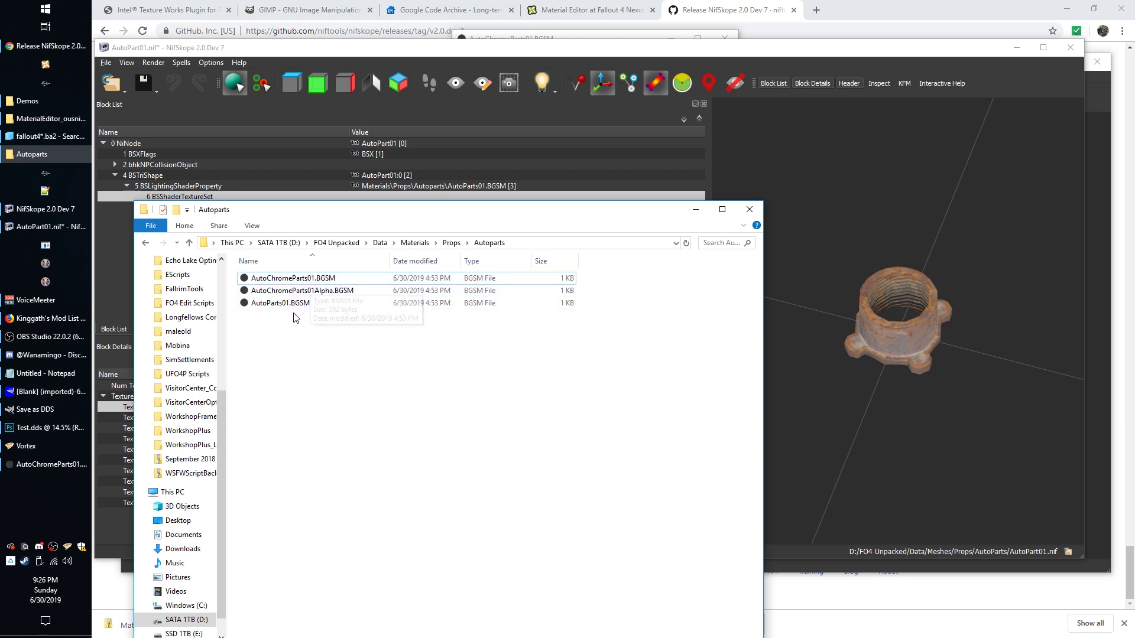
pyautogui.click(321, 279)
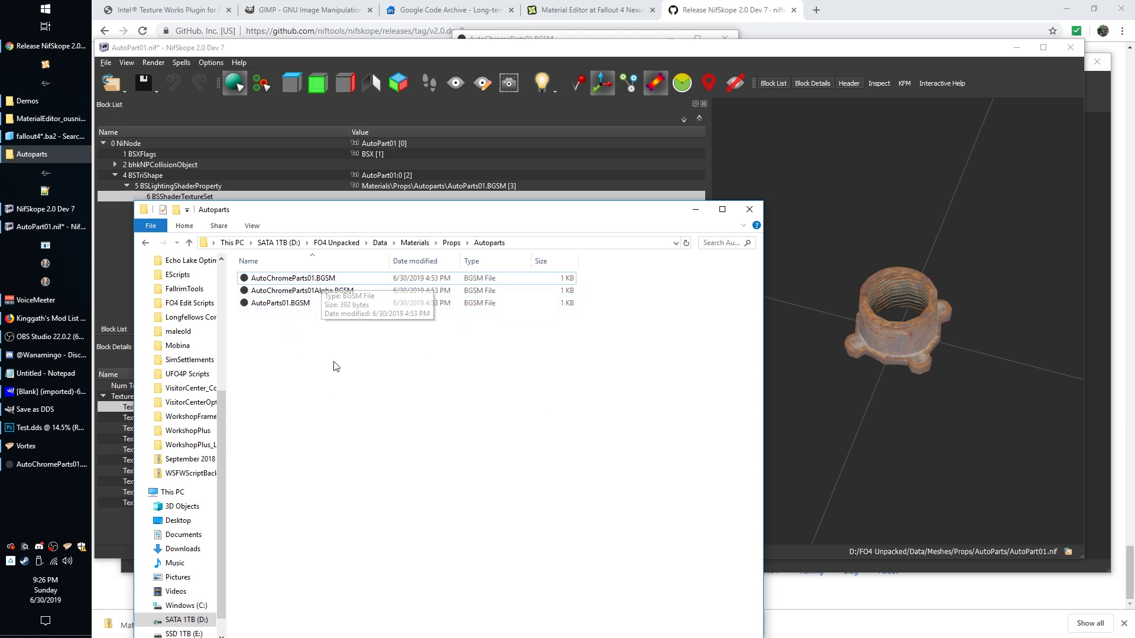
# View the customization options in the Autoparts folder's properties and cancel the dialog
pyautogui.rightClick(356, 332)
pyautogui.click(395, 517)
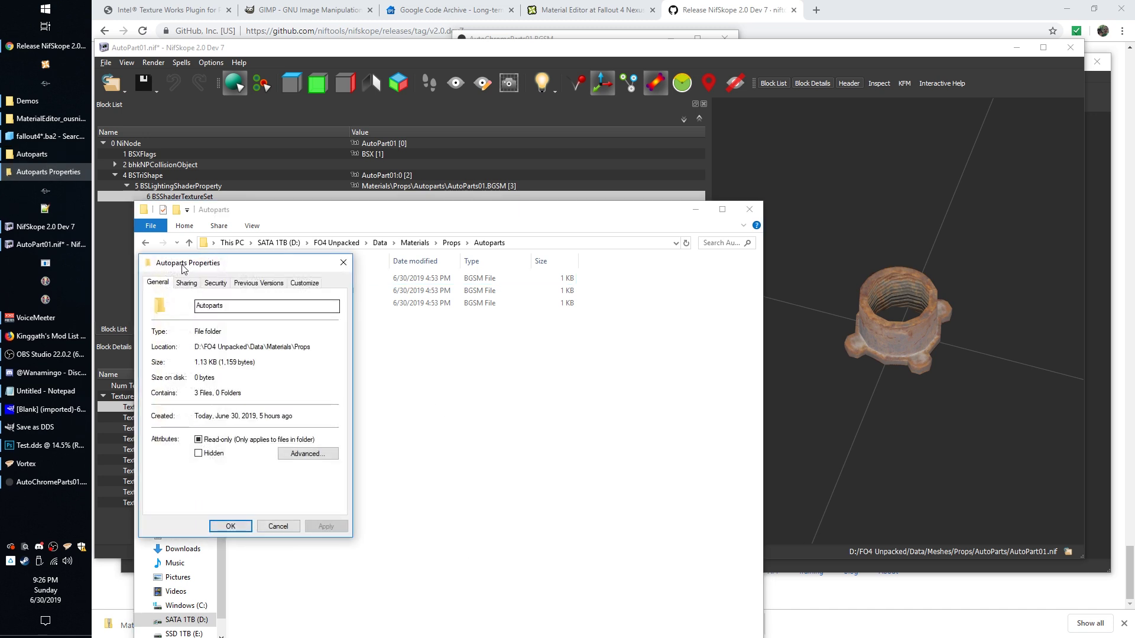
pyautogui.click(303, 283)
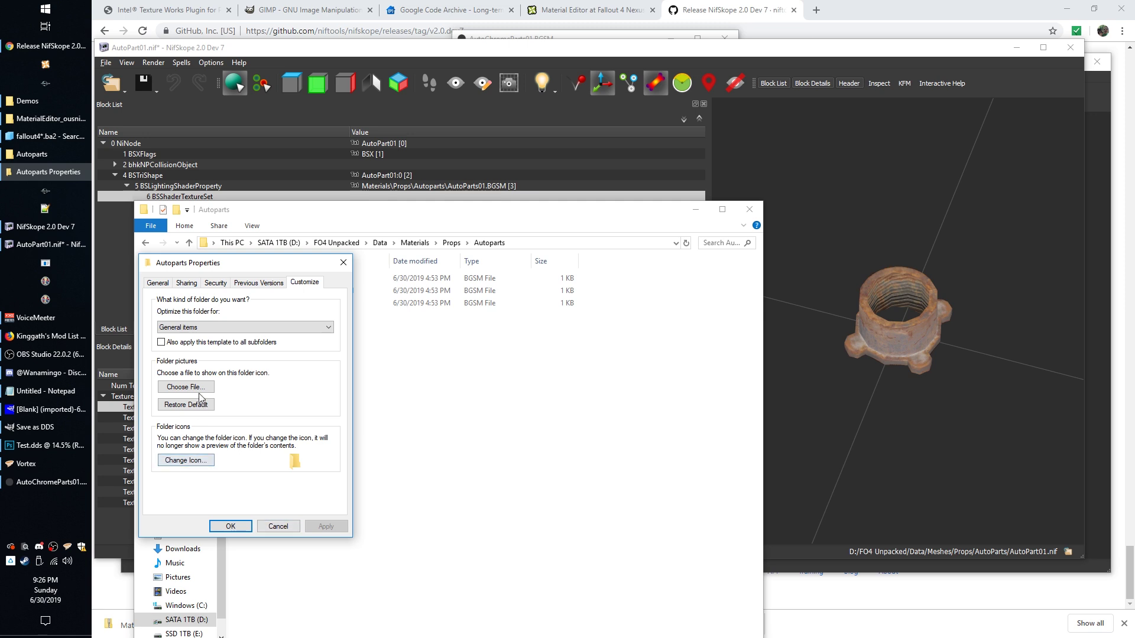
pyautogui.click(276, 527)
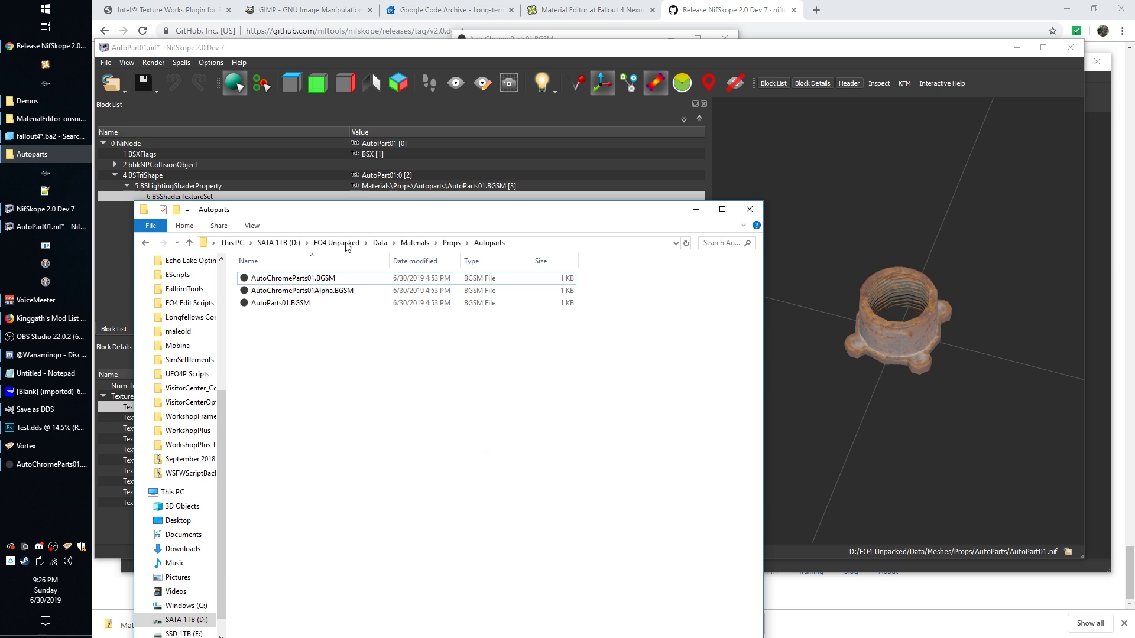
# Look over the AutoChromeParts01, AutoChromeParts01Alpha and AutoParts01 BGSM files in the Autoparts materials folder
pyautogui.click(329, 289)
pyautogui.keyDown('ctrl'); pyautogui.click(297, 282); pyautogui.keyUp('ctrl')
pyautogui.click(297, 284)
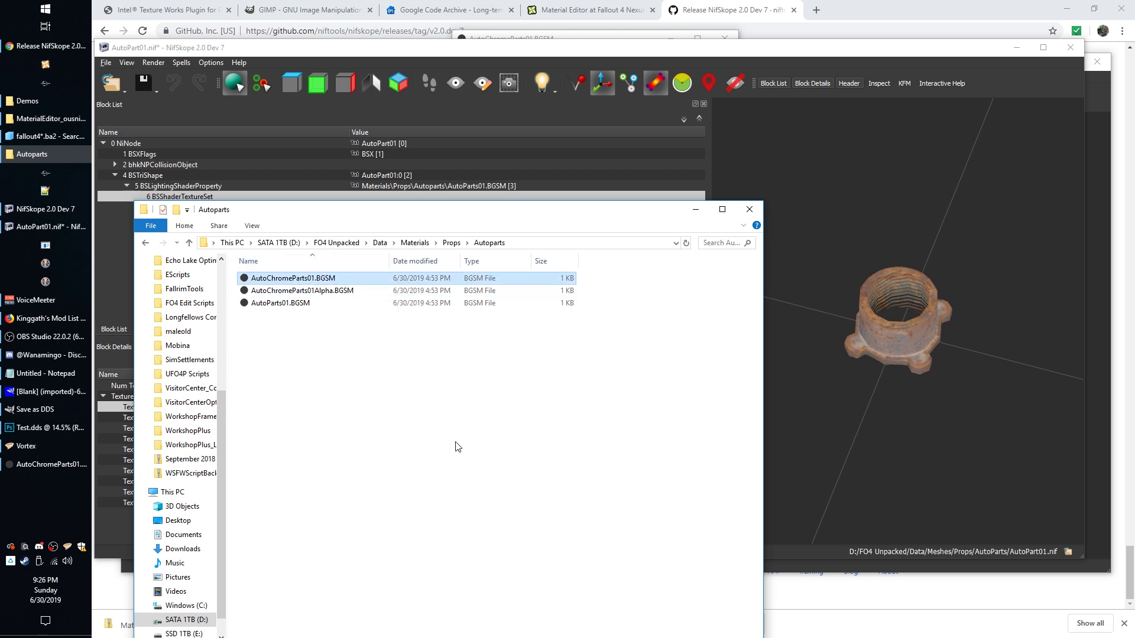
pyautogui.click(461, 449)
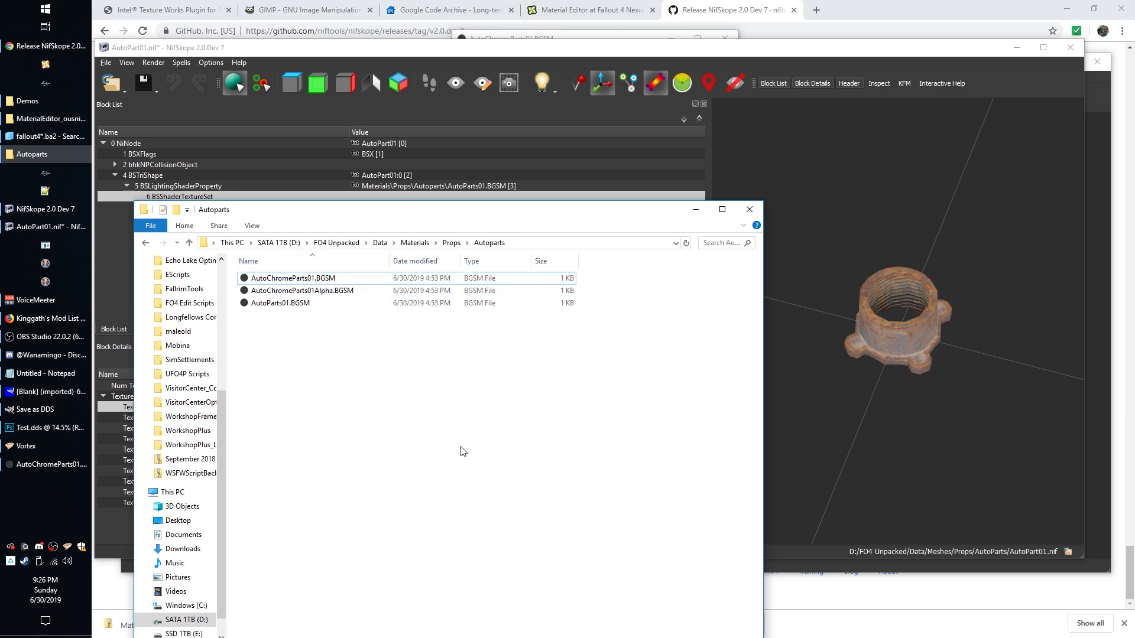
pyautogui.click(342, 291)
pyautogui.click(309, 304)
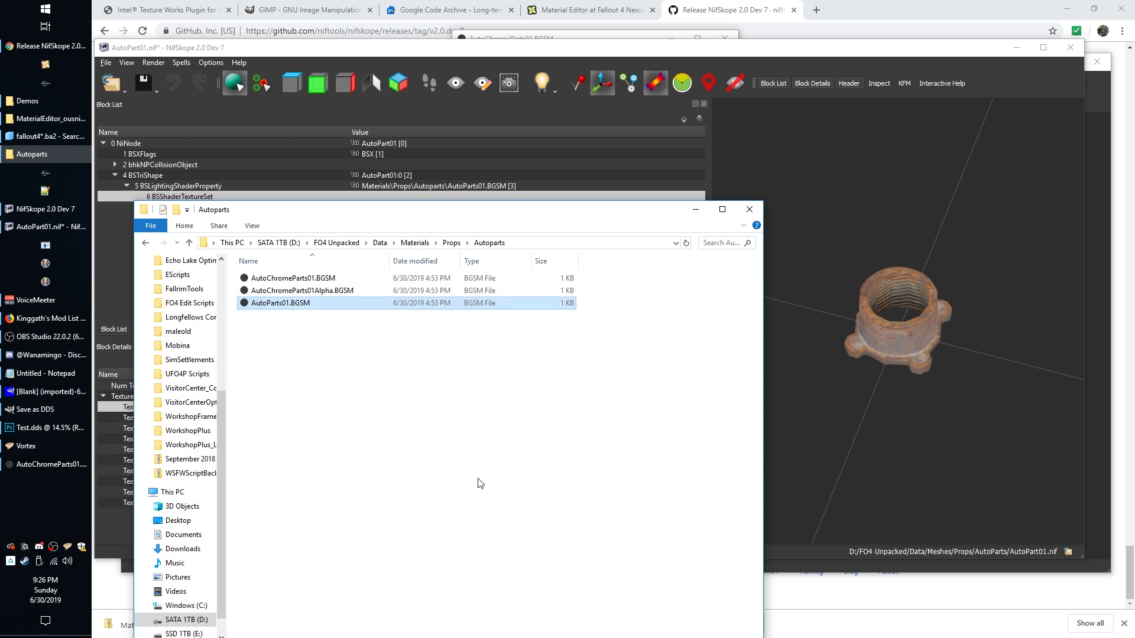
pyautogui.click(359, 396)
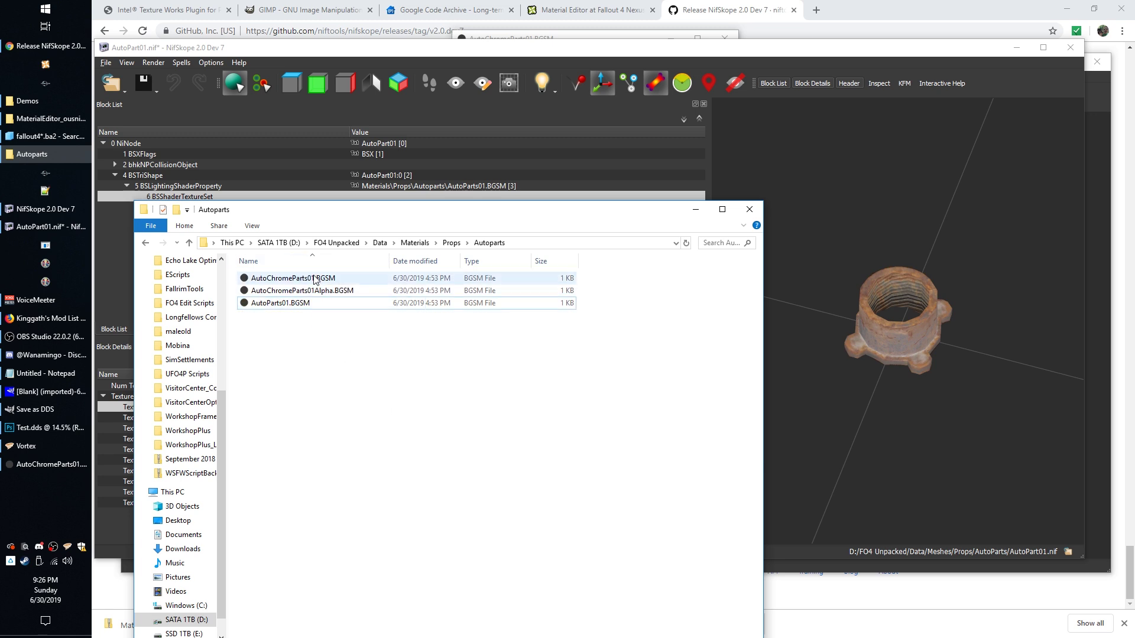
pyautogui.click(315, 278)
pyautogui.click(326, 290)
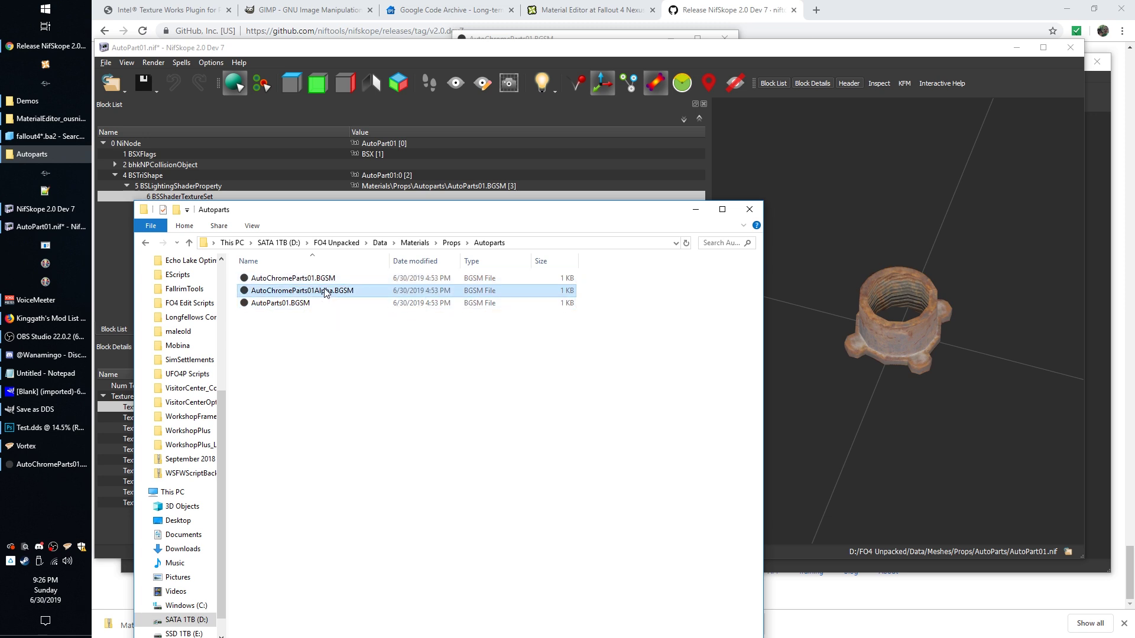
pyautogui.click(442, 400)
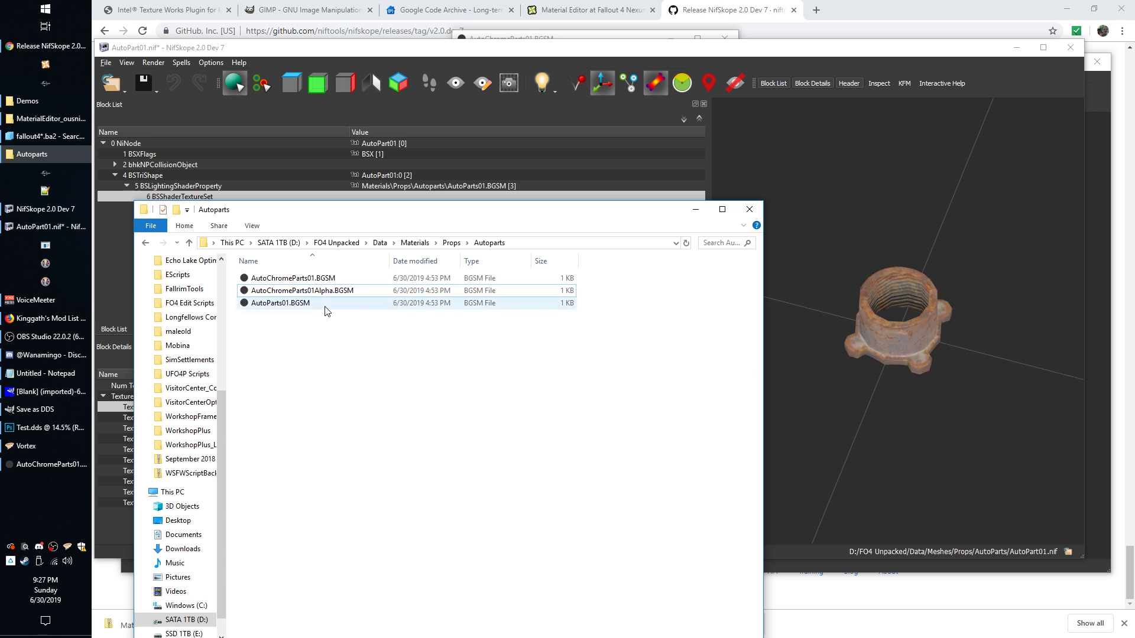
pyautogui.click(293, 278)
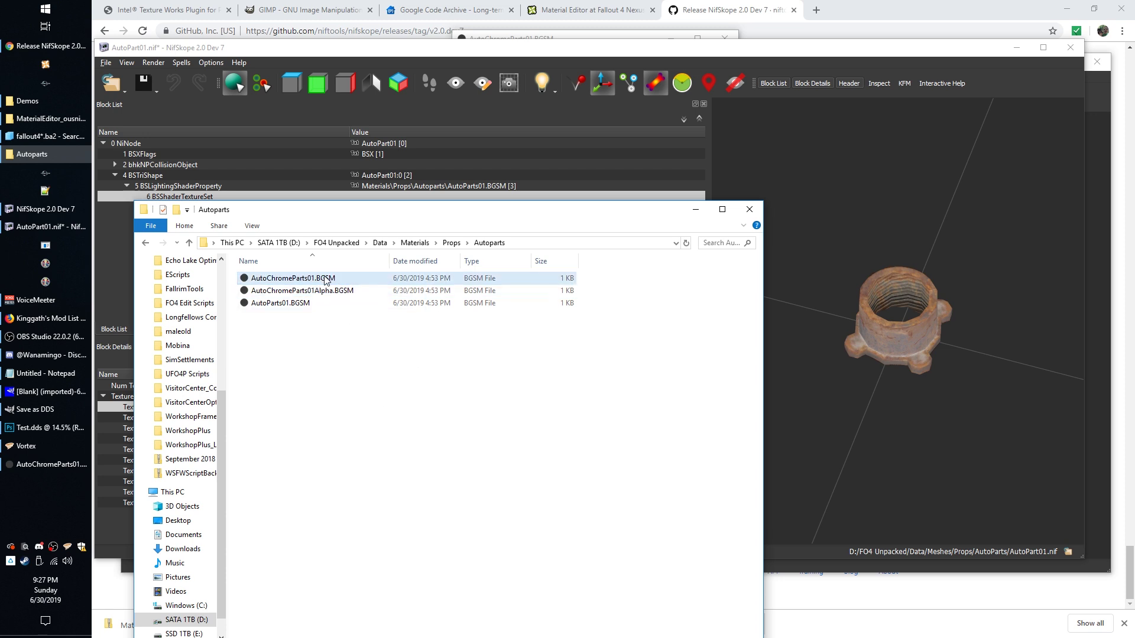
# Compare the NIF window with the materials folder, and select BSLightingShaderProperty in NifSkope to view its material path
pyautogui.click(471, 165)
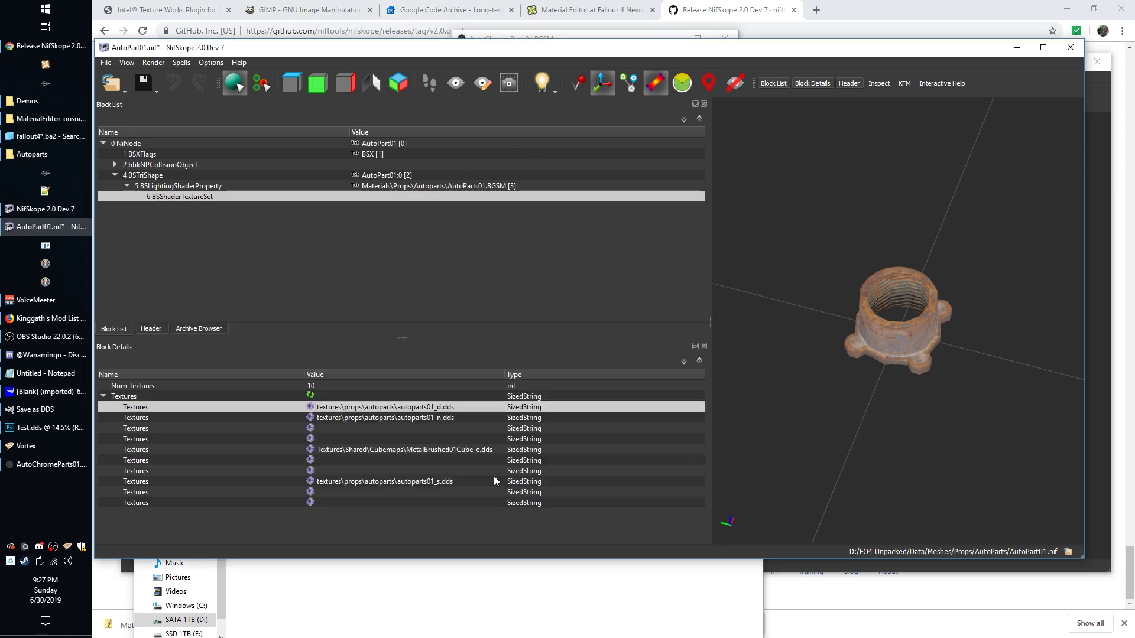
pyautogui.hotkey('alt', 'Tab')
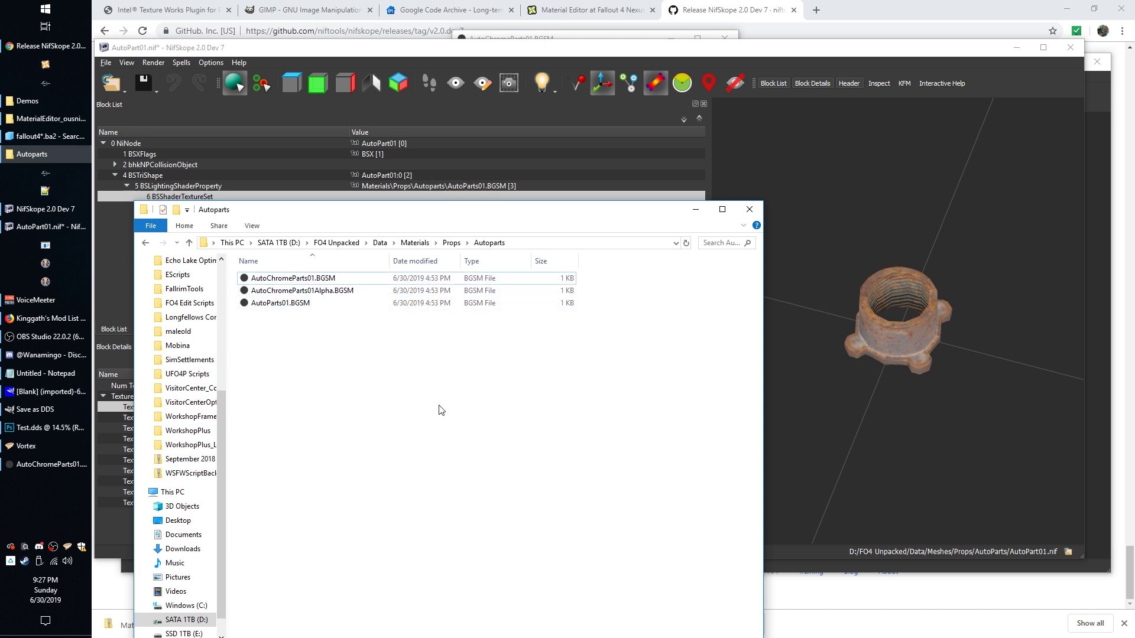
pyautogui.click(537, 59)
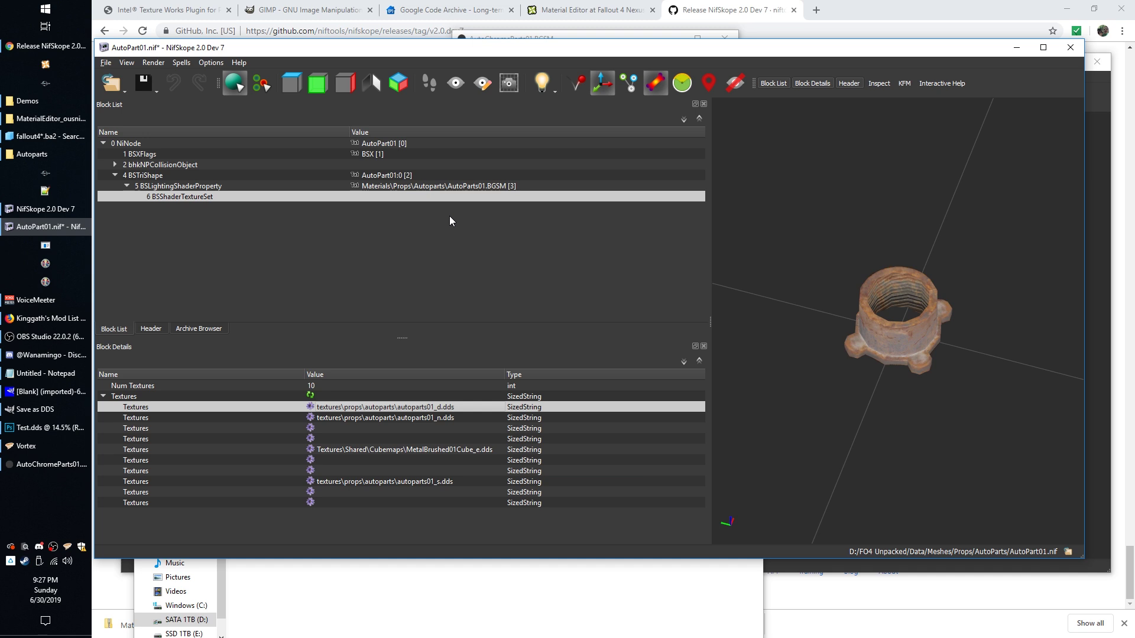
pyautogui.click(443, 186)
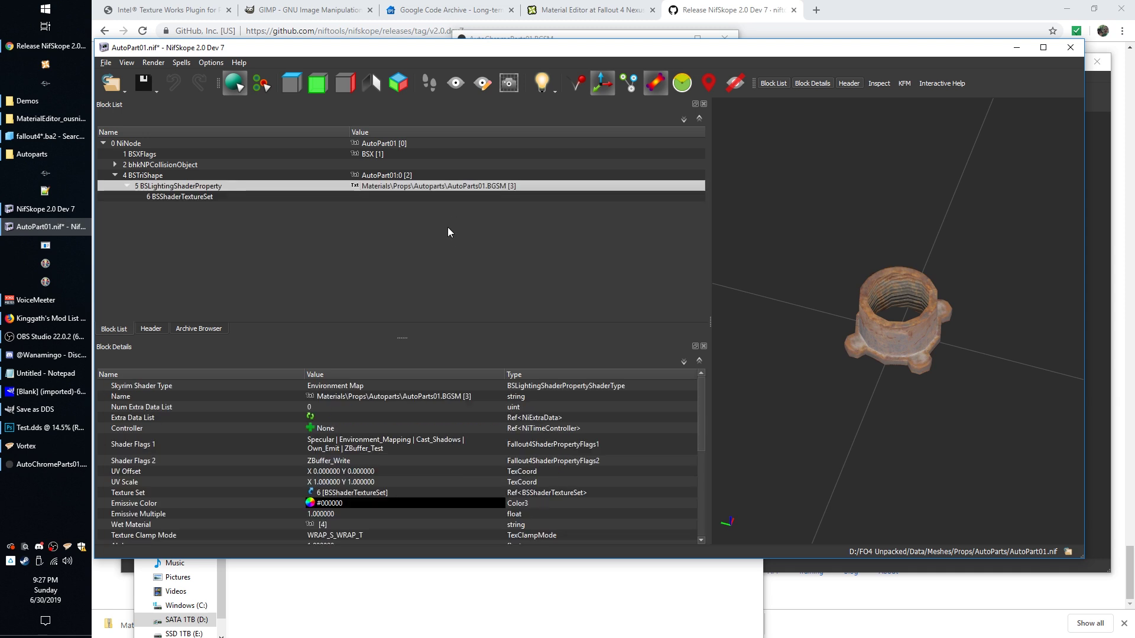